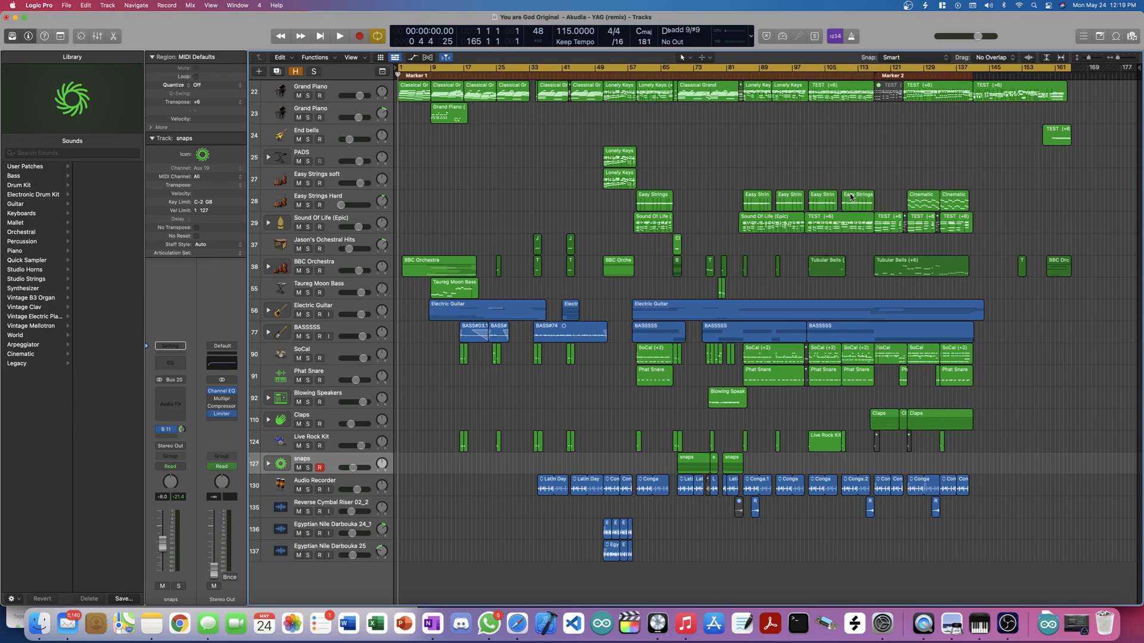
Step: Look over the whole arrangement, from the soft bell and keys tracks down to the Egyptian Nile Darbouka tracks
scroll(664, 313, up, 5)
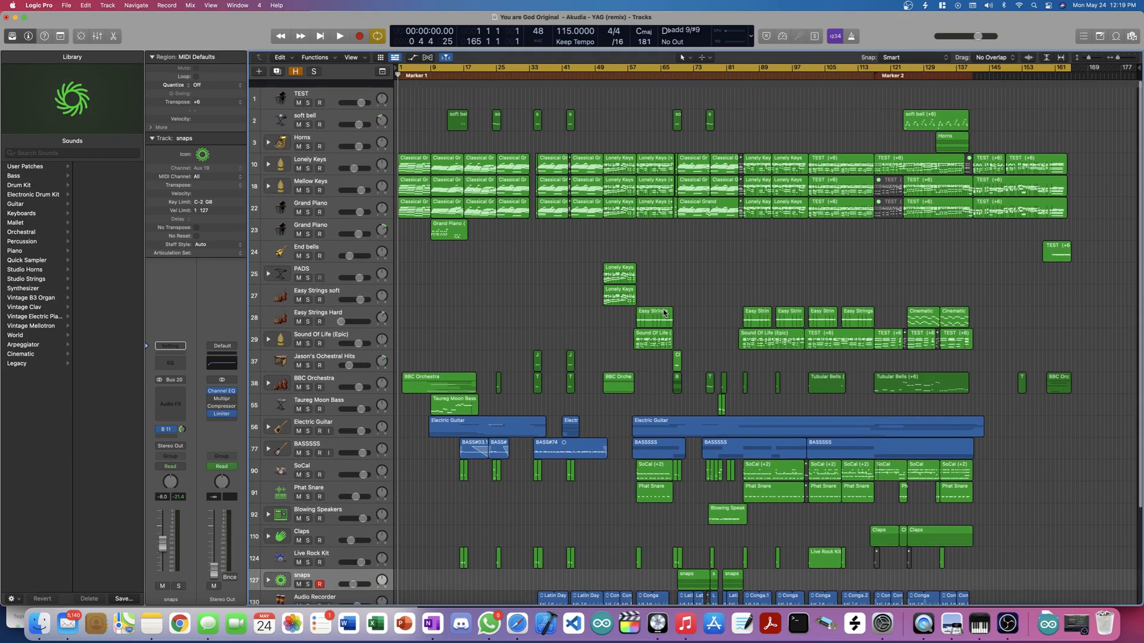
scroll(664, 313, down, 5)
scroll(664, 309, up, 5)
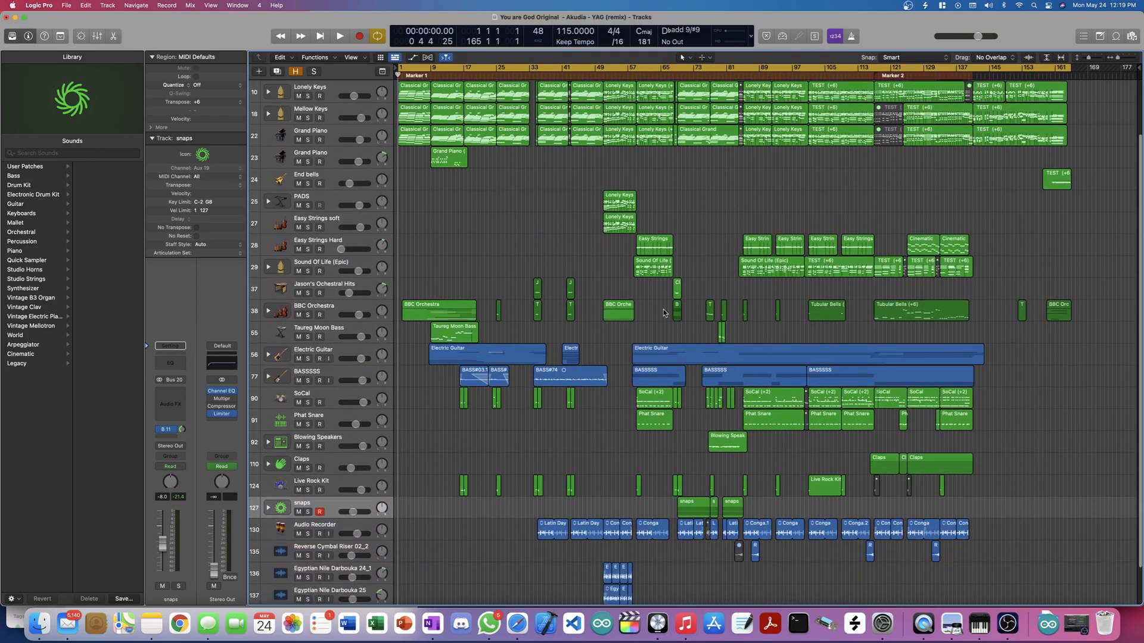
scroll(663, 309, down, 4)
scroll(663, 309, up, 3)
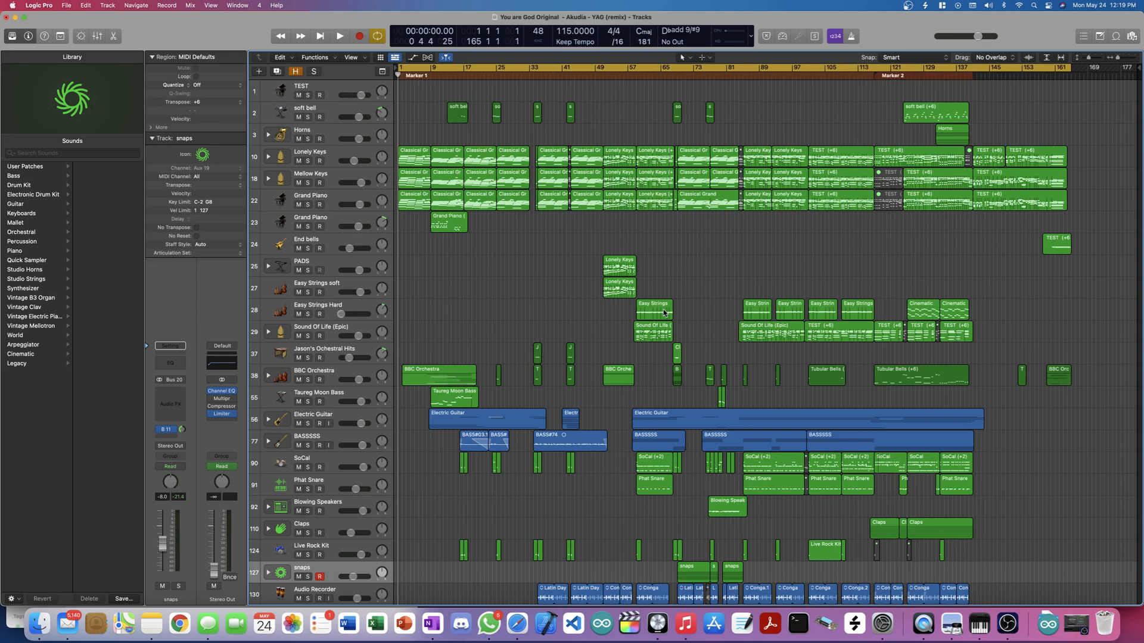
scroll(664, 312, down, 7)
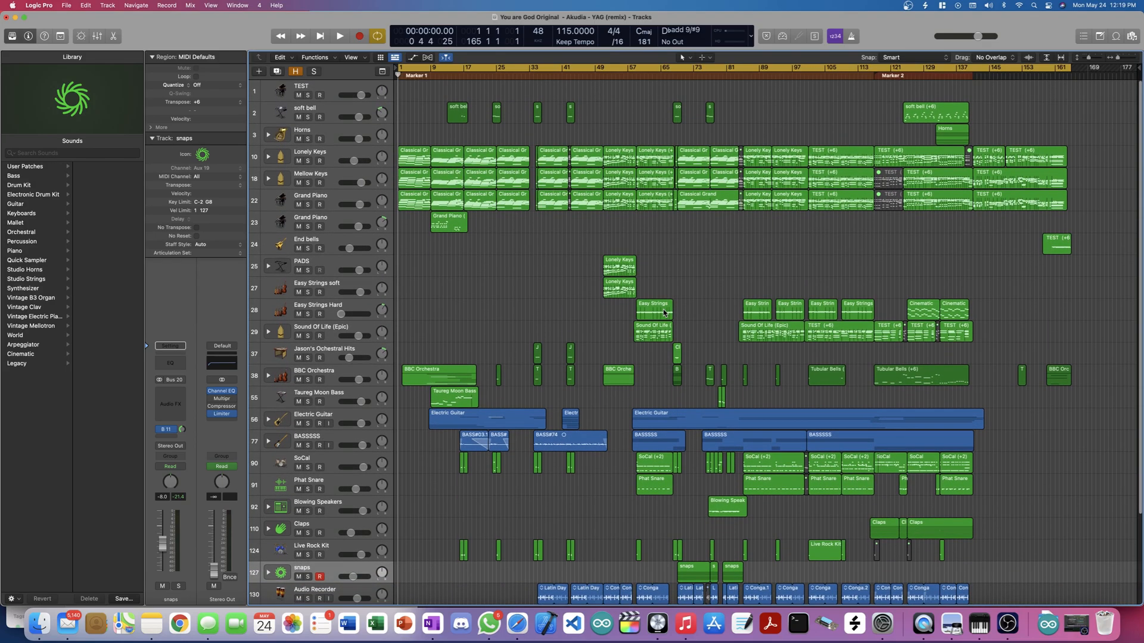
scroll(663, 310, up, 5)
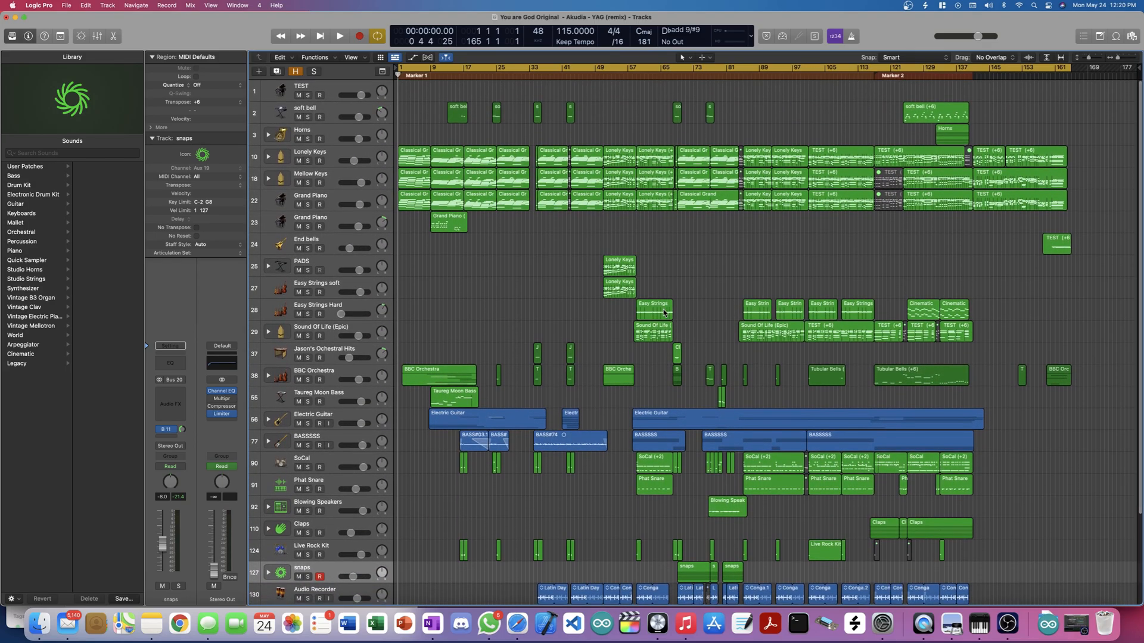
scroll(663, 309, down, 3)
scroll(663, 310, up, 3)
scroll(663, 310, down, 3)
scroll(663, 310, up, 3)
scroll(663, 309, down, 1)
scroll(663, 309, up, 1)
scroll(663, 309, down, 1)
scroll(664, 313, up, 2)
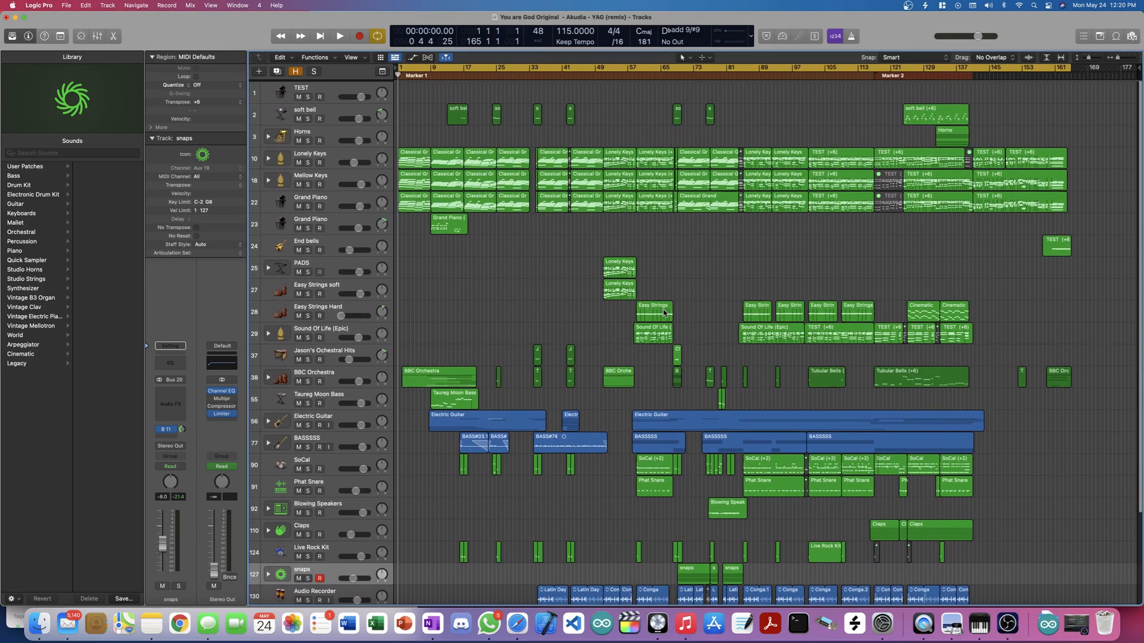
scroll(664, 312, down, 2)
scroll(664, 313, up, 2)
scroll(664, 312, down, 1)
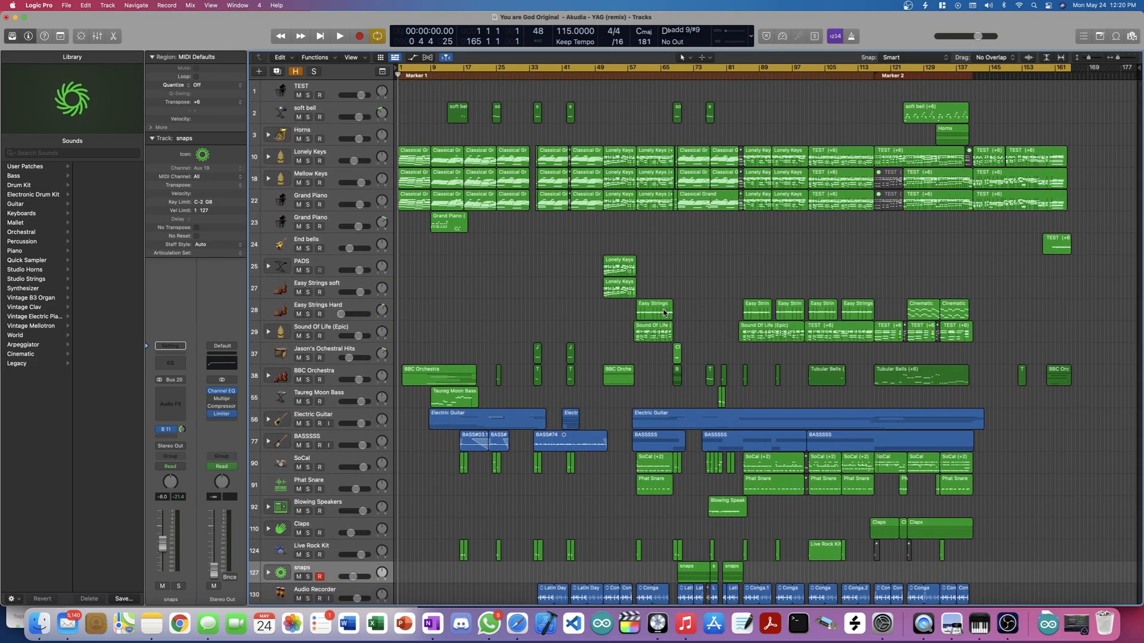
scroll(615, 387, down, 5)
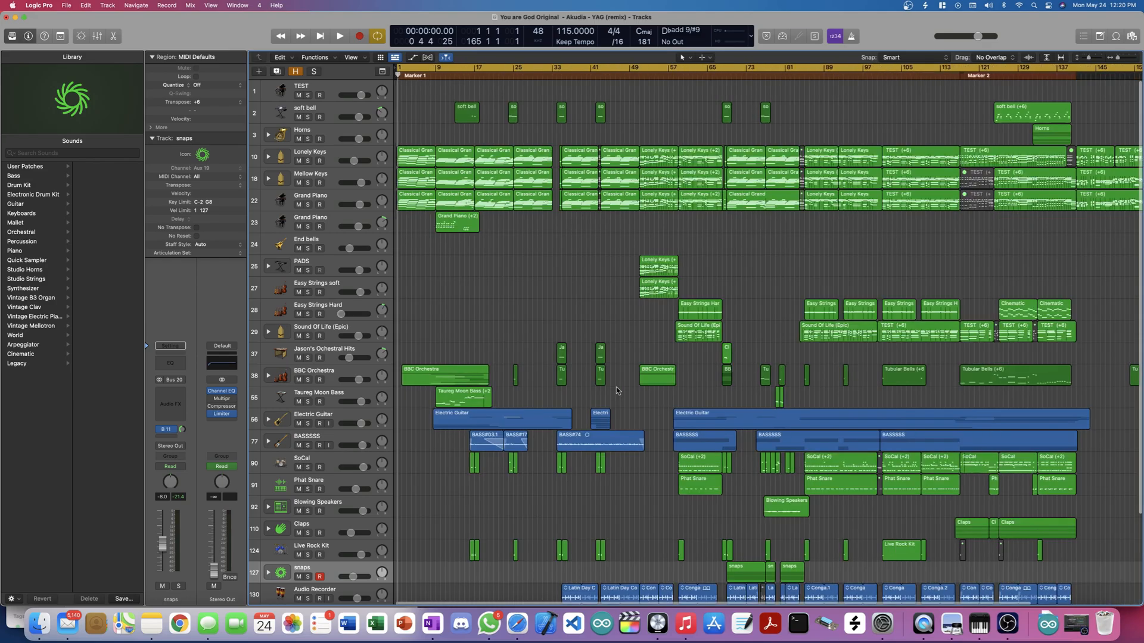
scroll(616, 387, down, 1)
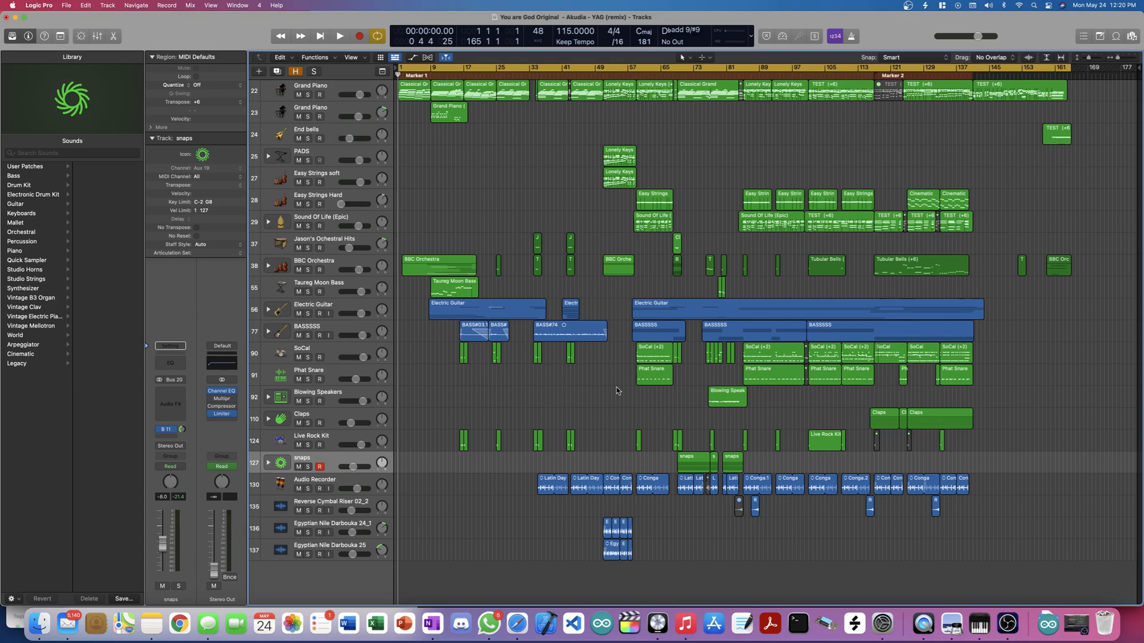
scroll(616, 387, down, 1)
scroll(616, 387, up, 6)
scroll(616, 387, down, 6)
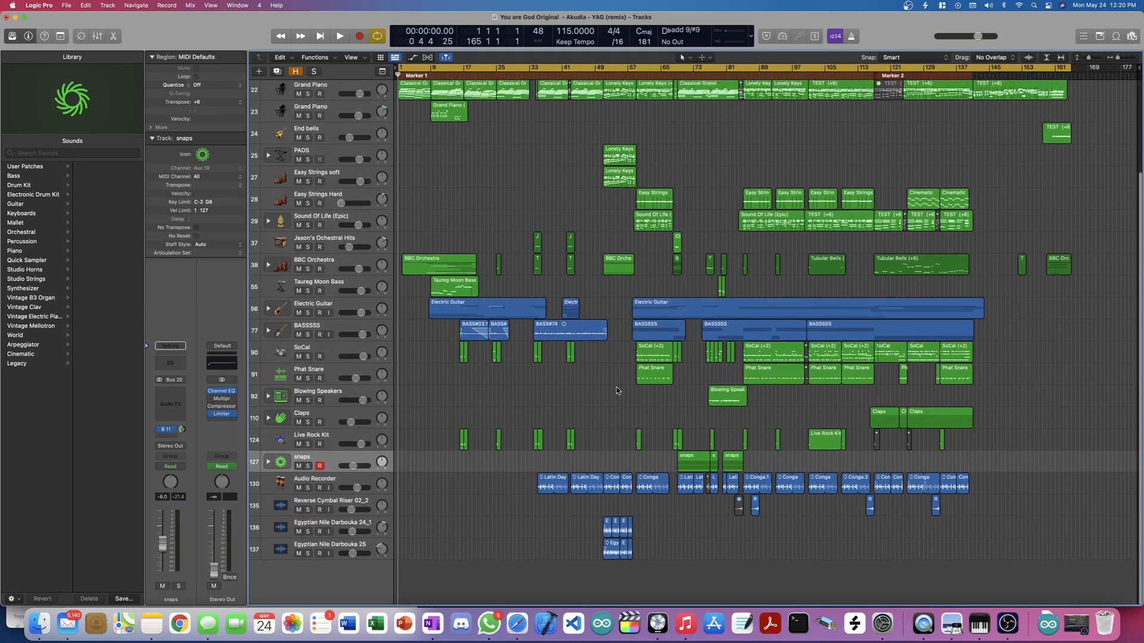
scroll(616, 387, up, 5)
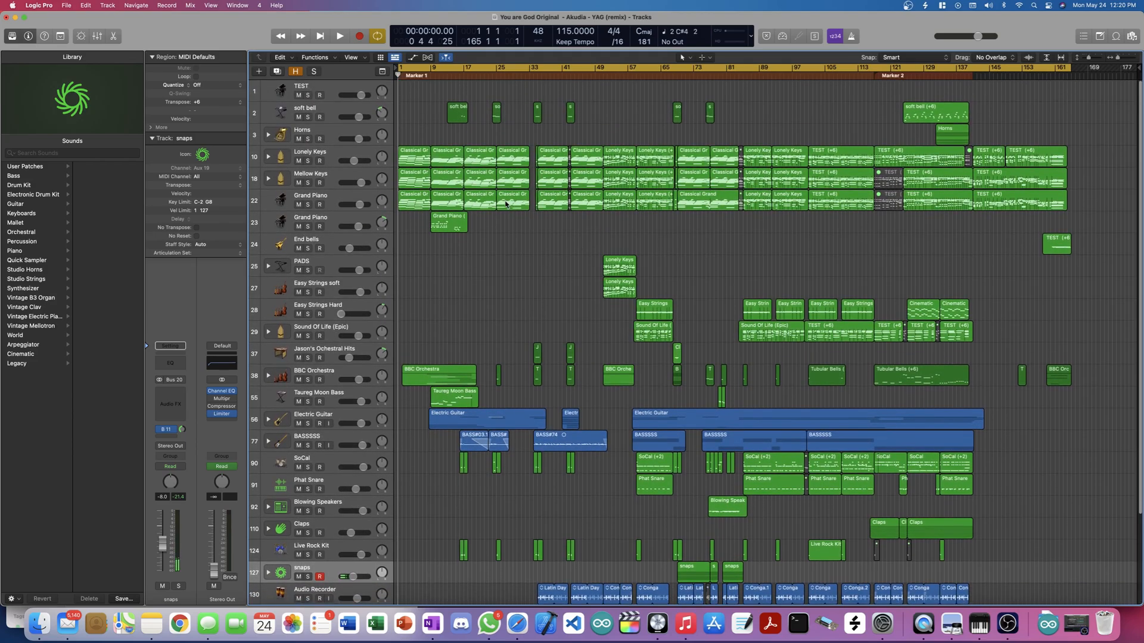
scroll(506, 204, down, 3)
scroll(505, 204, up, 3)
scroll(505, 205, down, 2)
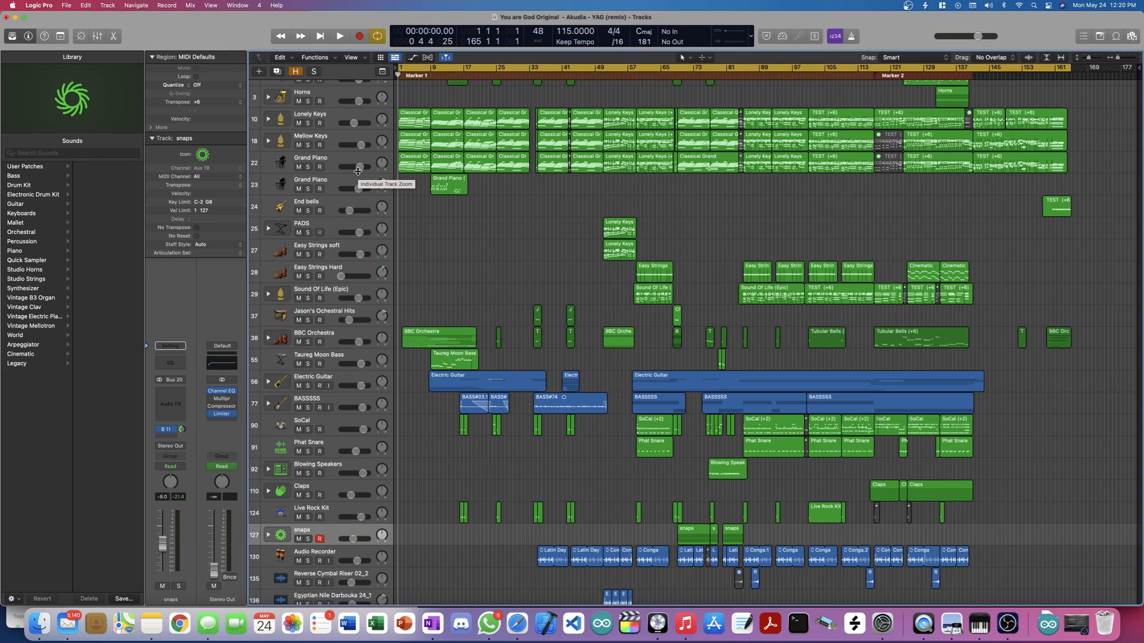
Step: Turn off cycle mode, solo the Grand Piano on track 22 and play it
key(c)
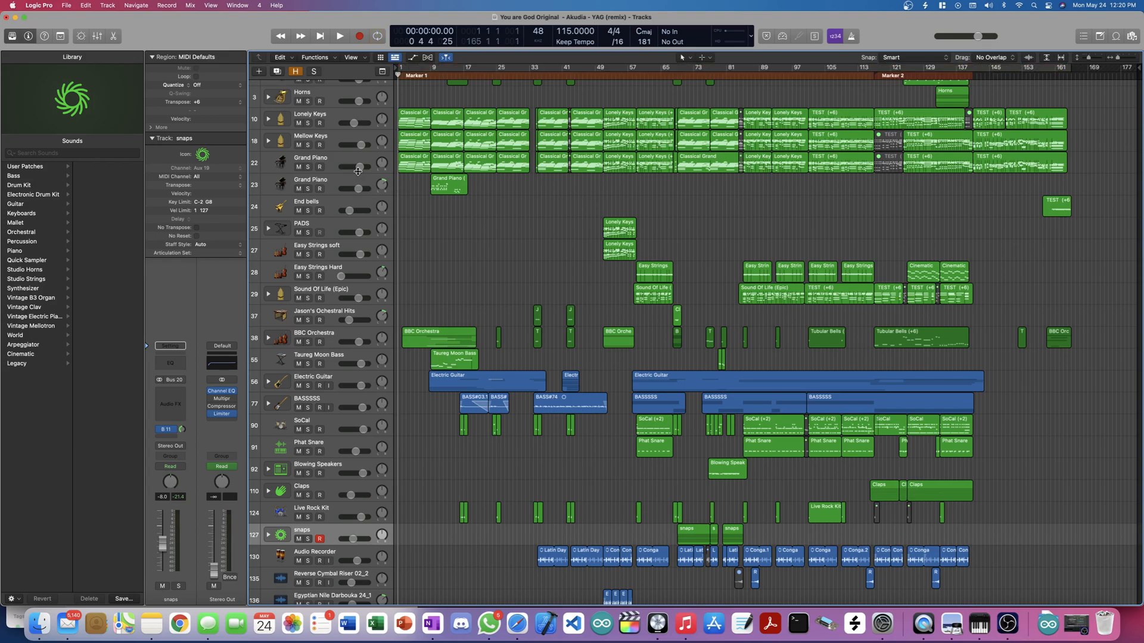
click(315, 161)
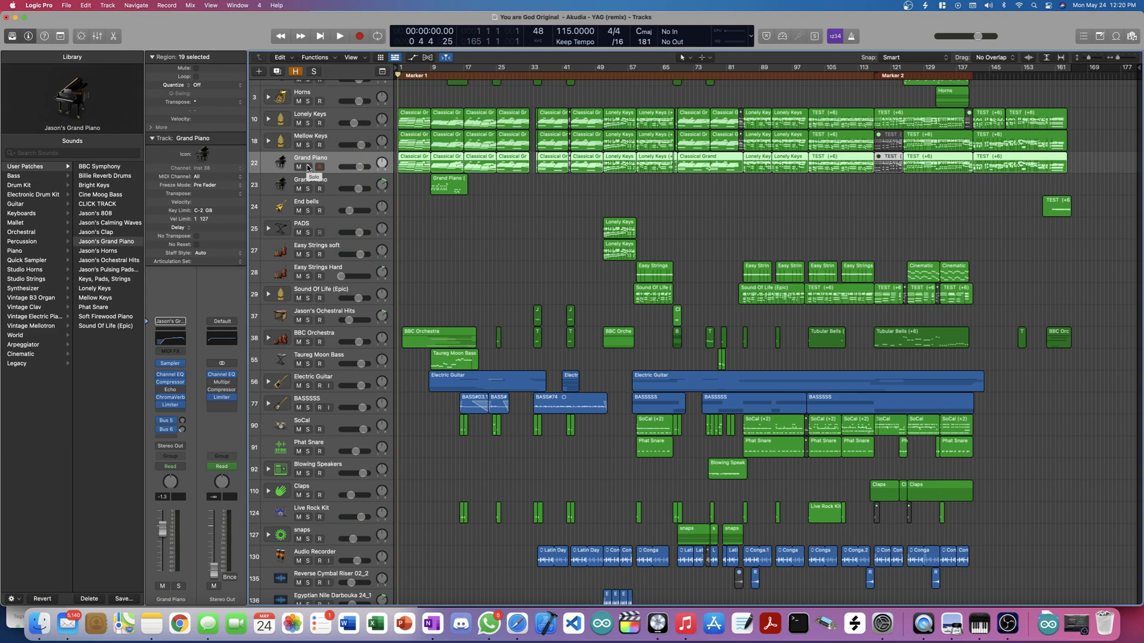
click(308, 167)
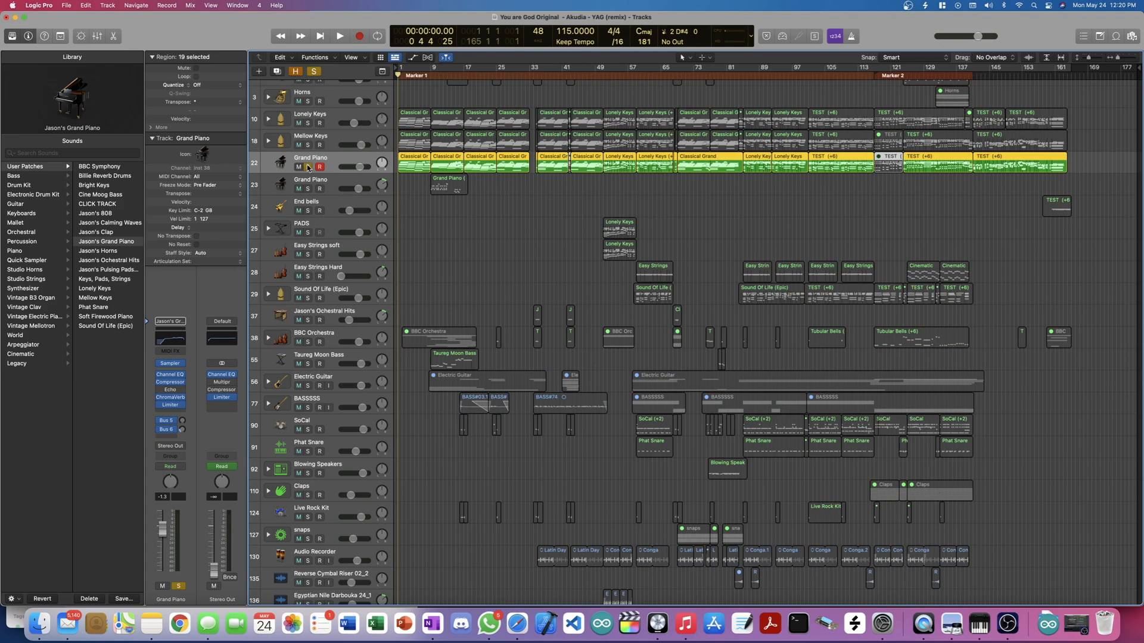
key(space)
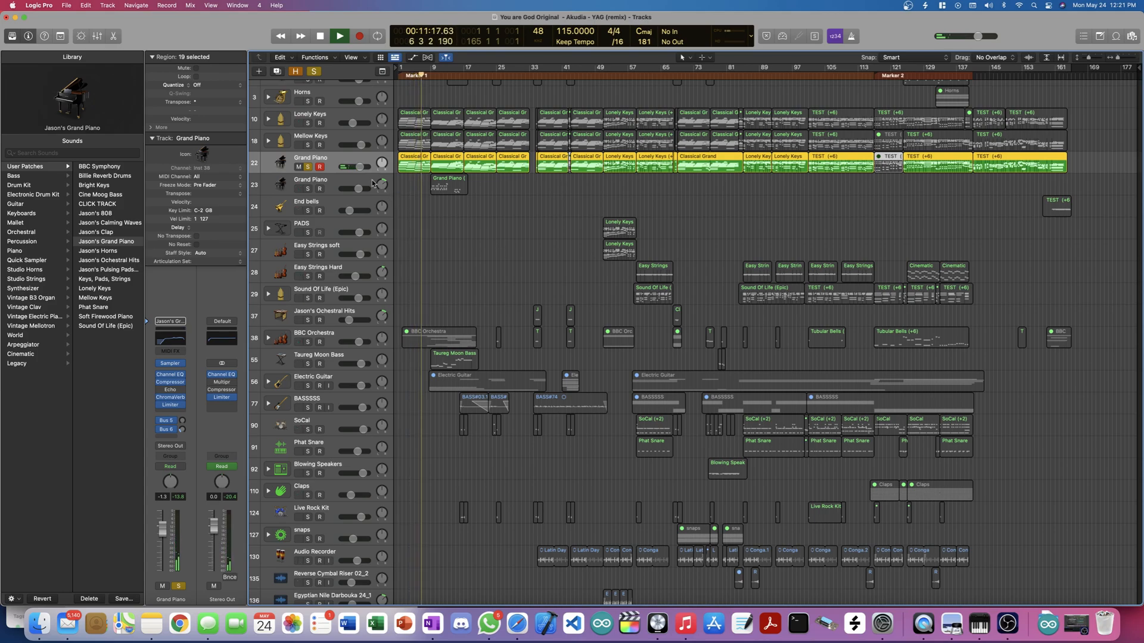
Step: Audition the Mellow Keys layer with the Grand Piano, then on its own, and stop playback
click(308, 145)
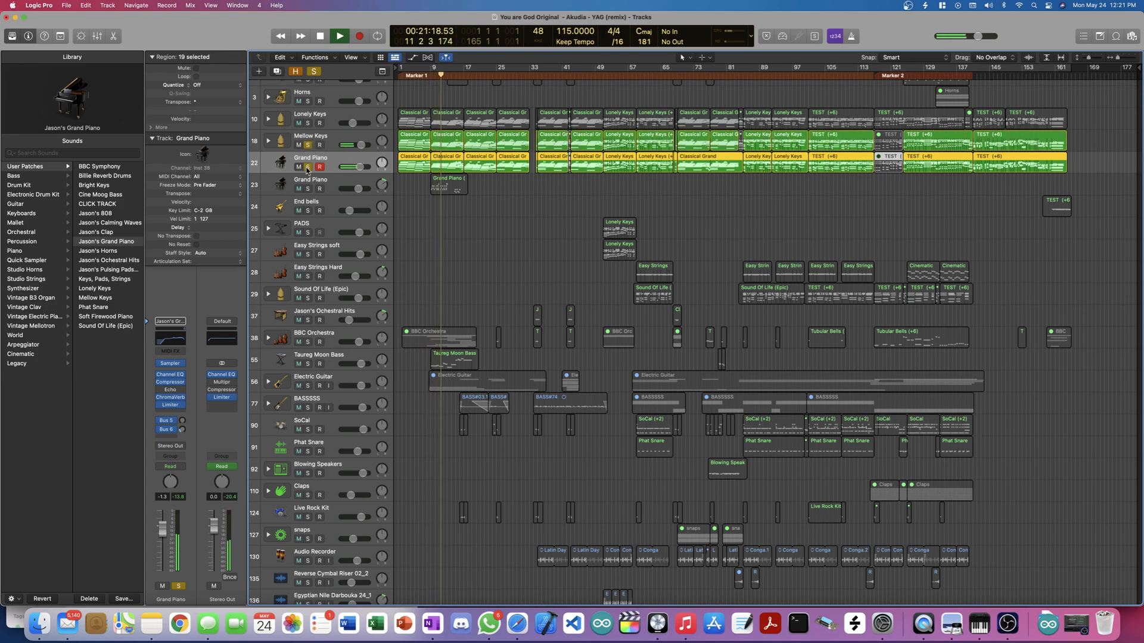
click(307, 166)
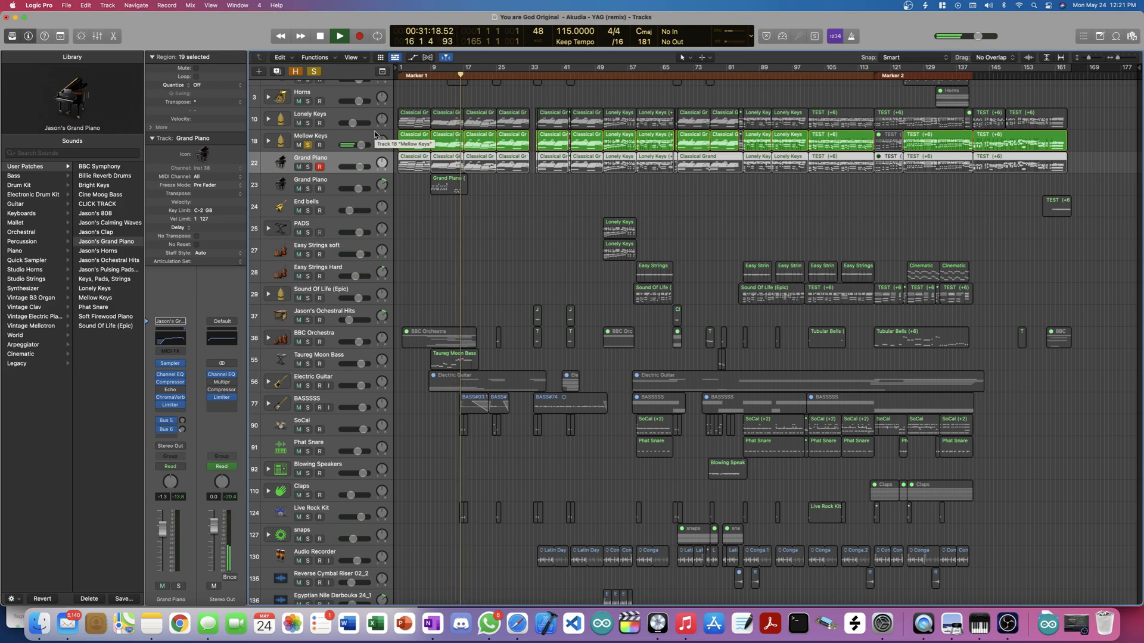
key(space)
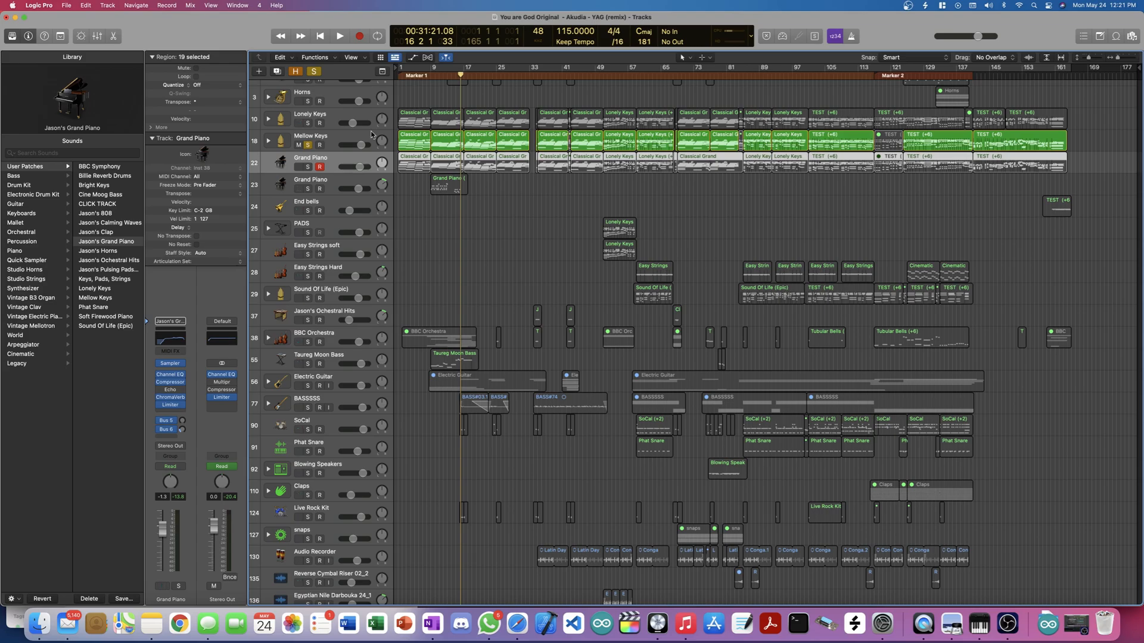
Step: Solo the Lonely Keys track in place of Mellow Keys and audition it from the start of the song
click(308, 144)
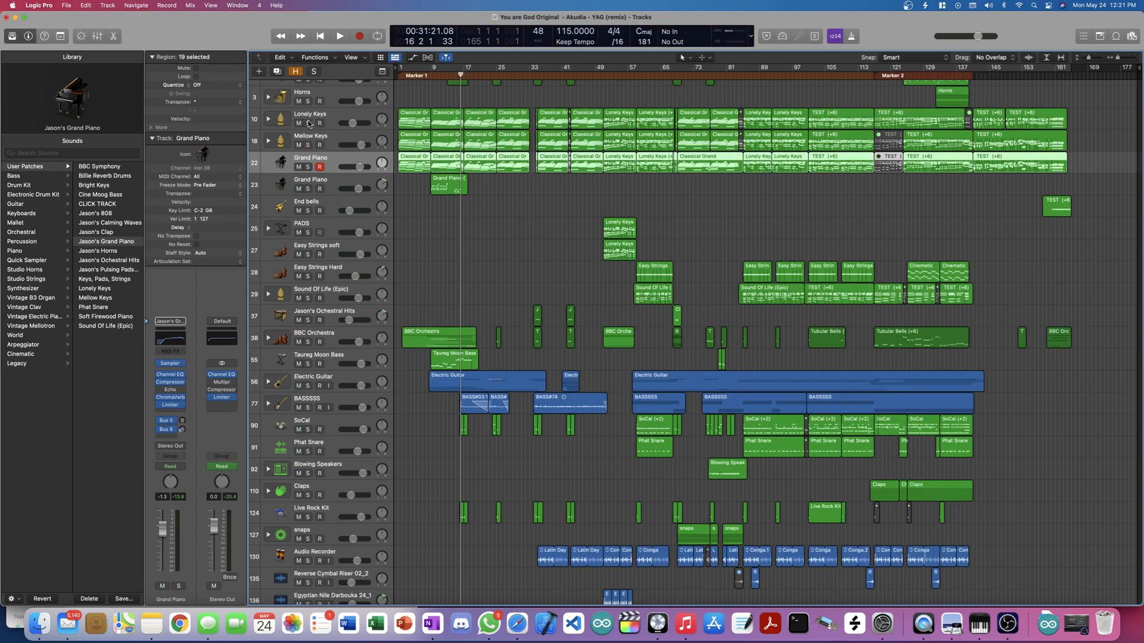
click(307, 123)
key(Return)
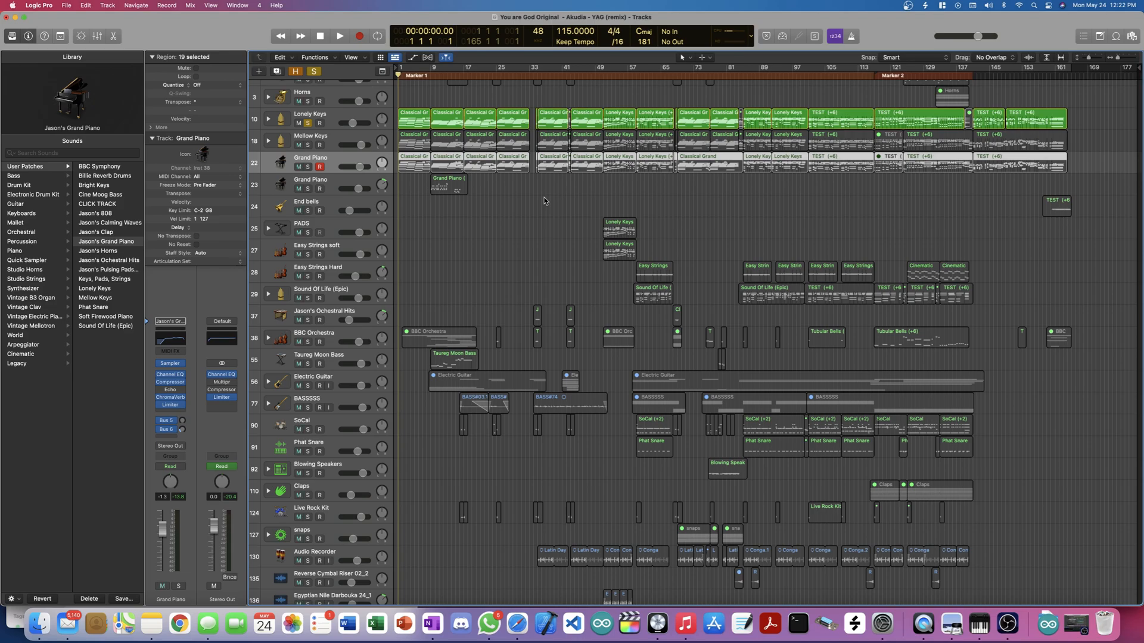
click(329, 116)
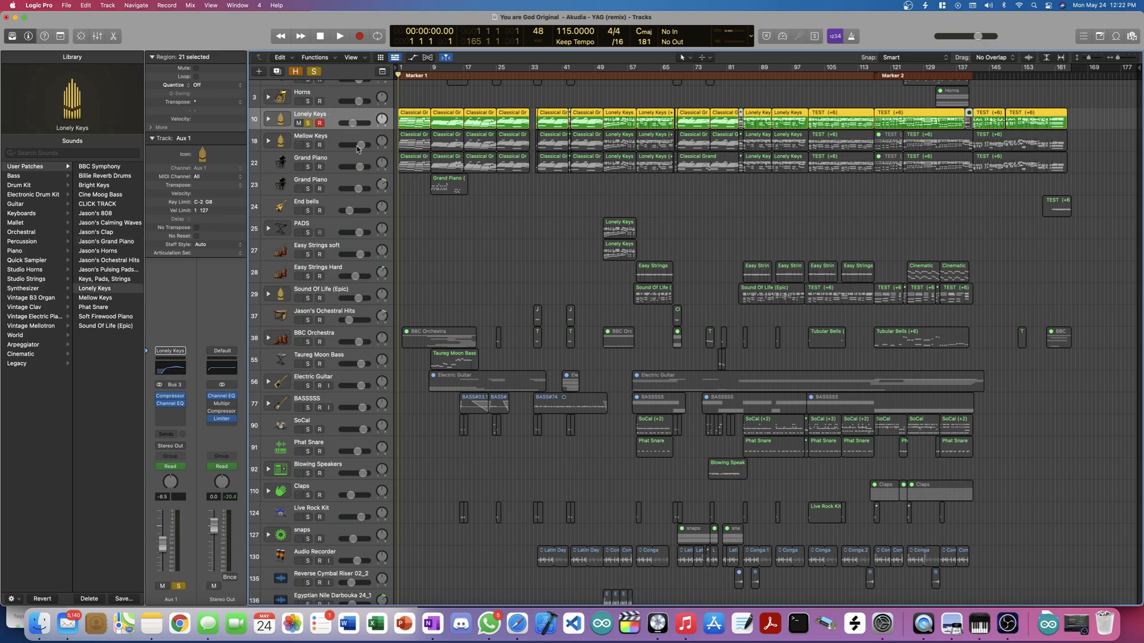
scroll(358, 149, down, 2)
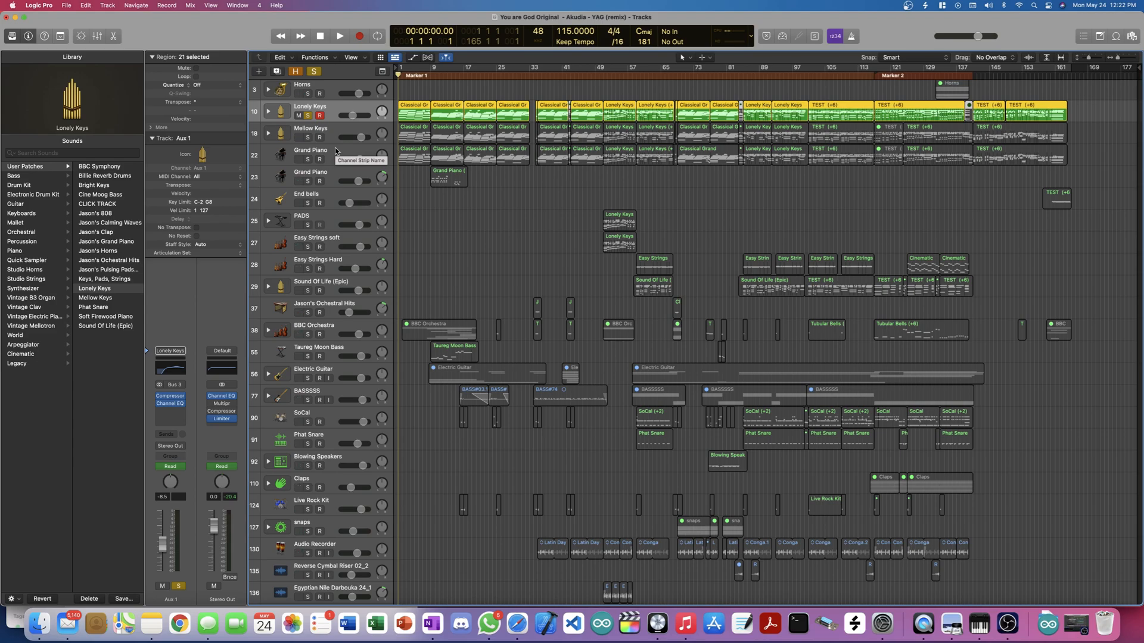
key(space)
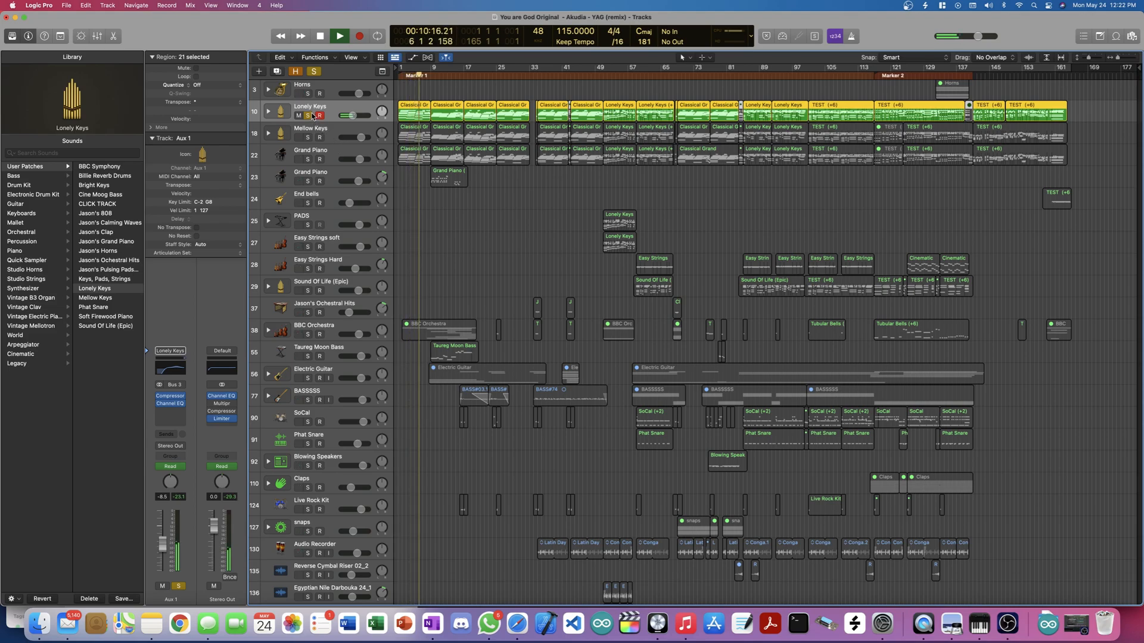
key(space)
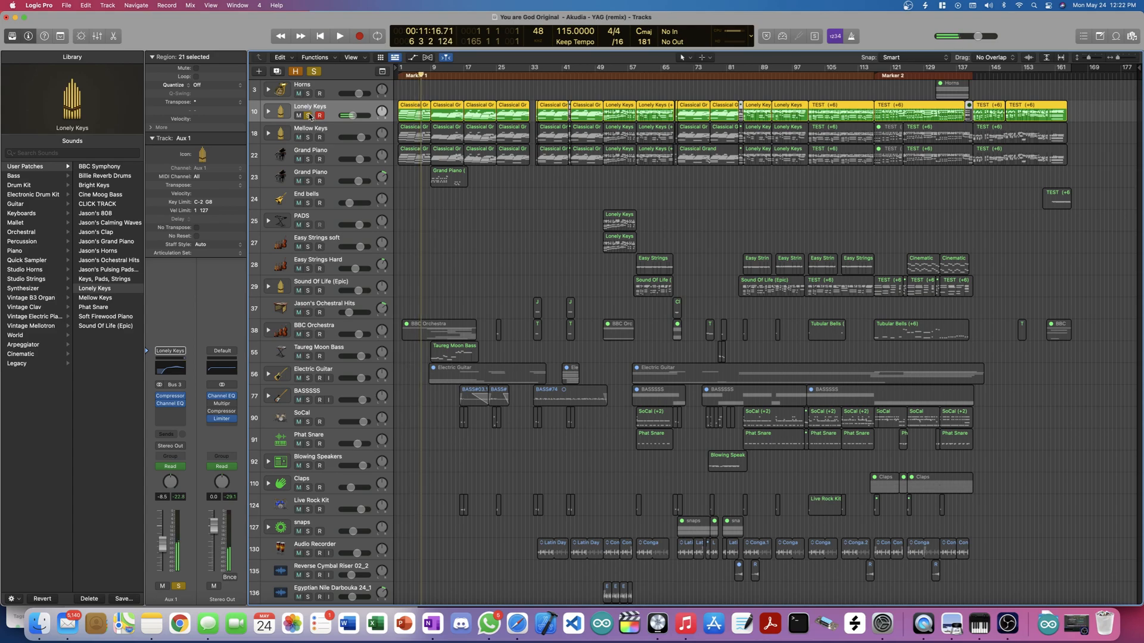
Step: Add Mellow Keys and the Grand Piano on track 22 to the solo and play all three layers from the start
click(307, 138)
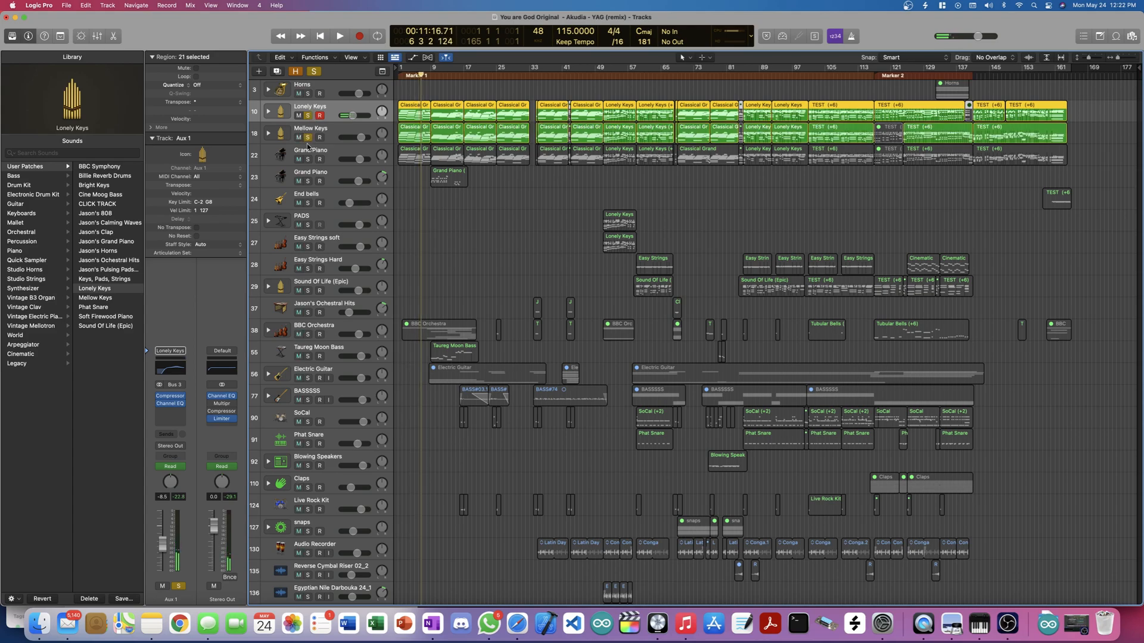
click(308, 160)
key(Return)
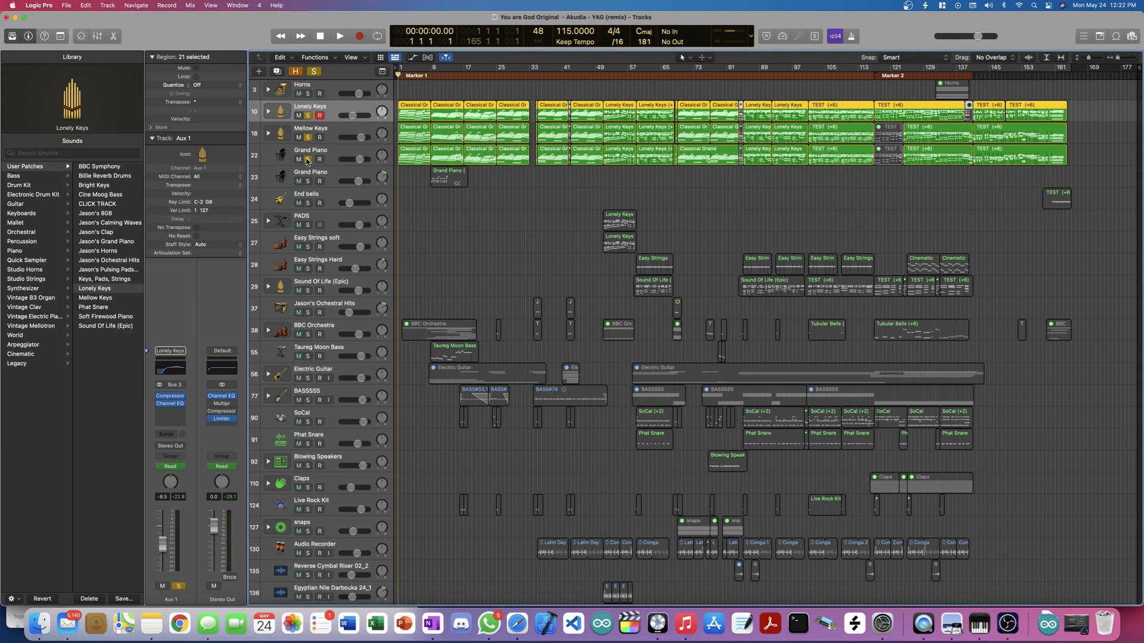
key(space)
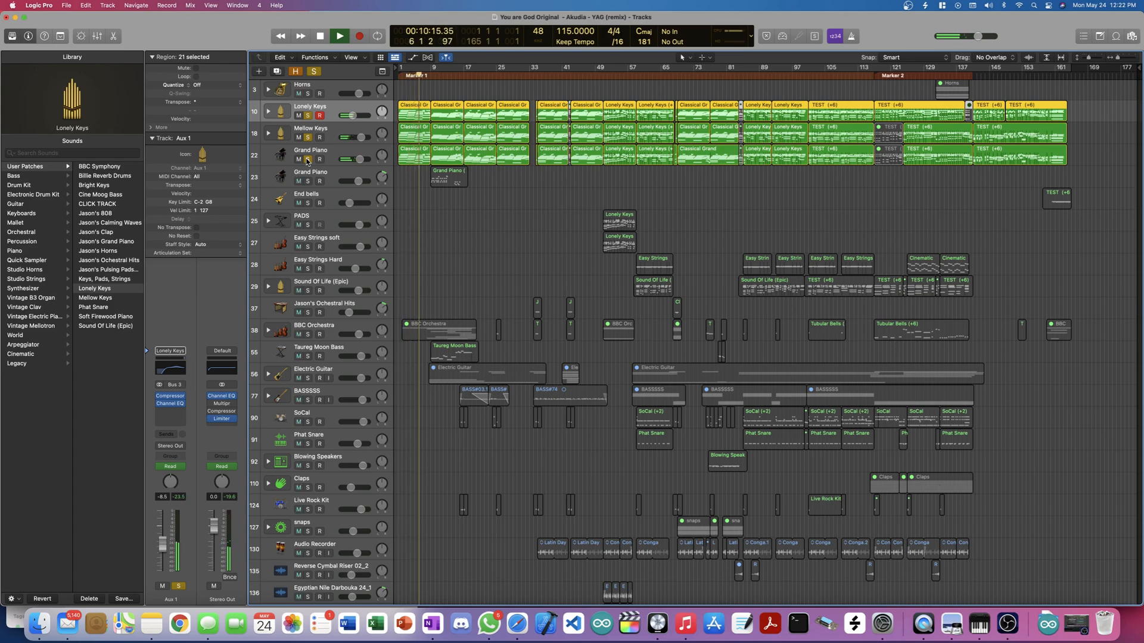
Step: Clear all track solos and stop playback
click(308, 159)
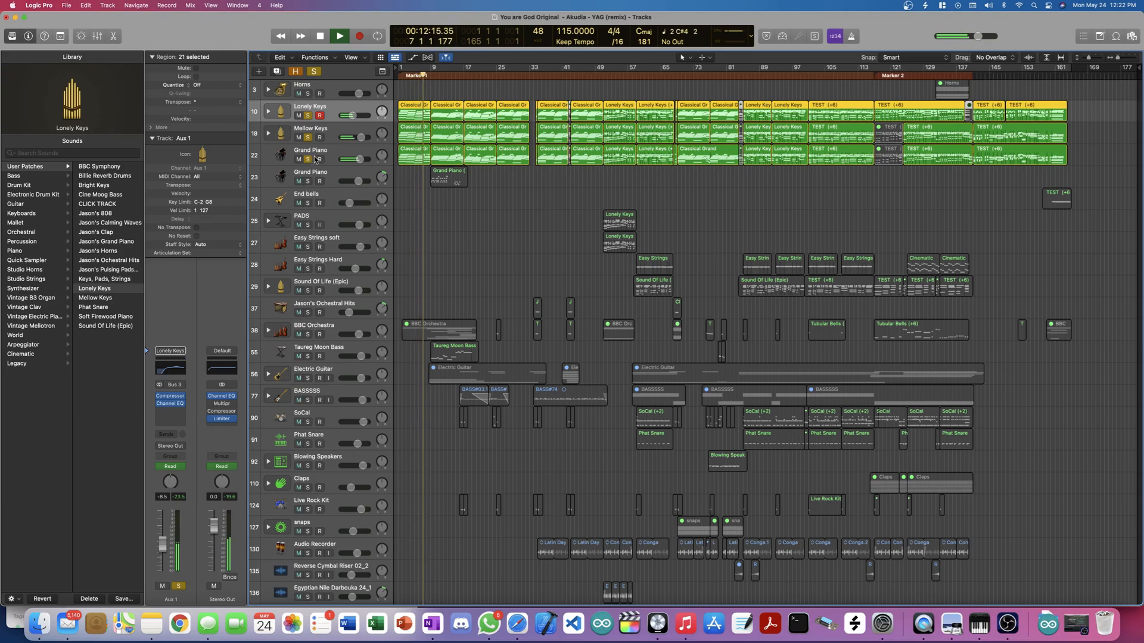
click(315, 71)
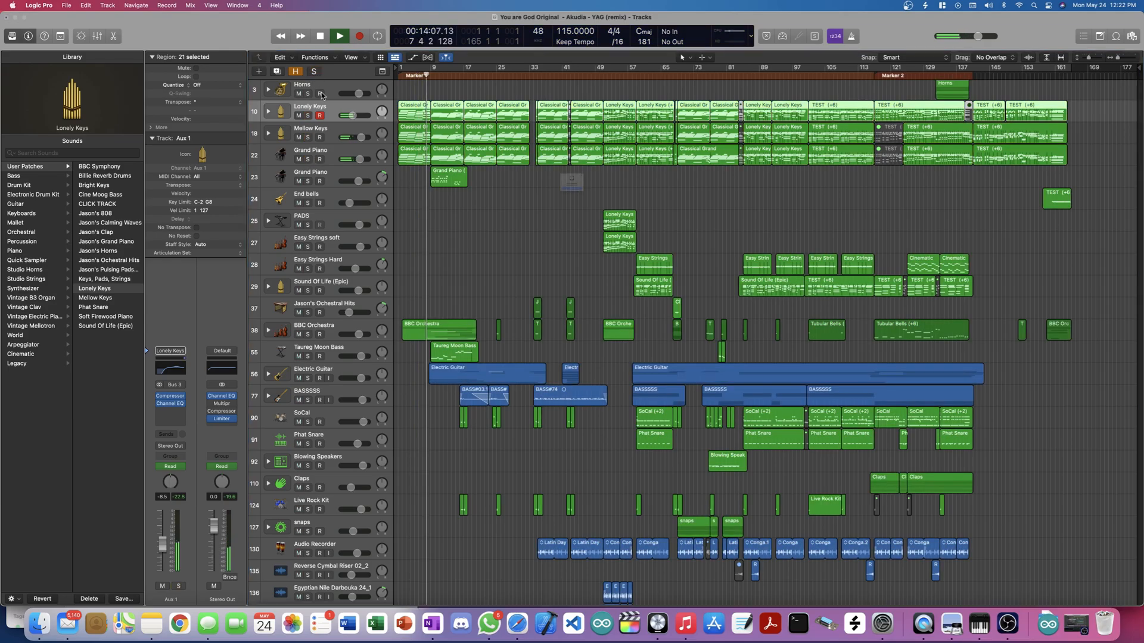
click(533, 214)
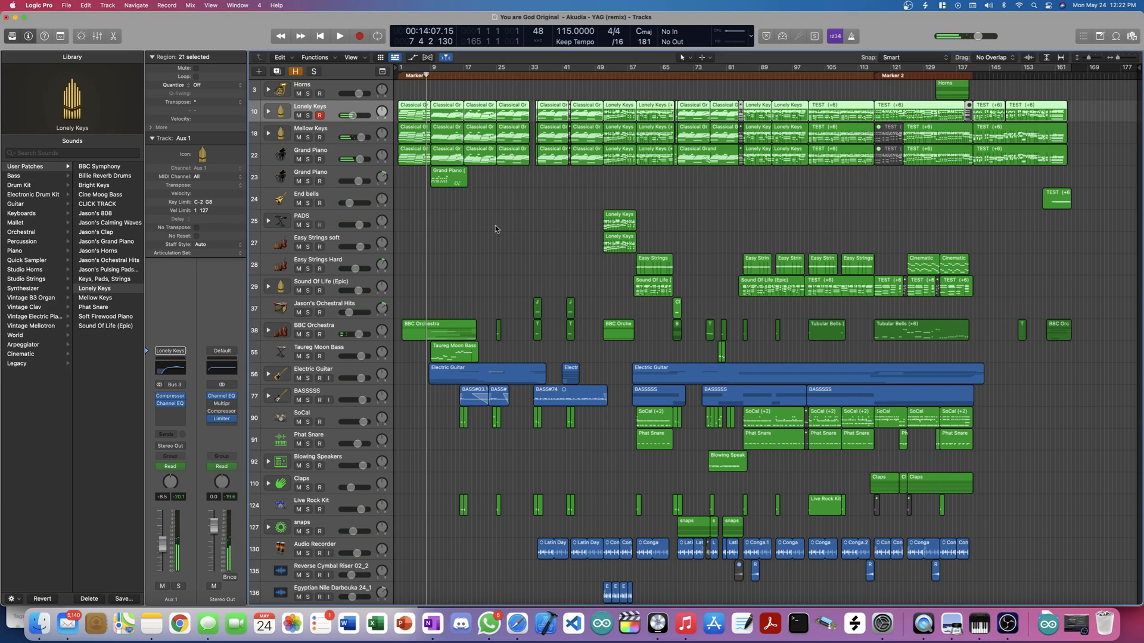
Step: Enlarge the timeline horizontally and examine the regions from the keys down to the drum and percussion tracks
scroll(492, 283, down, 1)
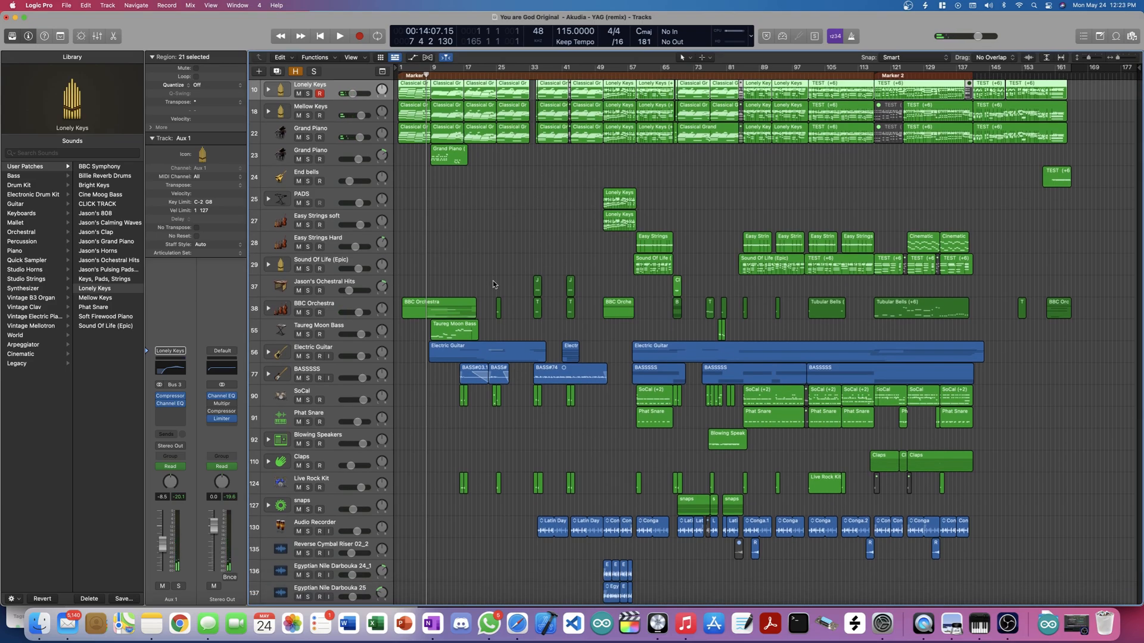
scroll(492, 284, up, 4)
scroll(492, 284, down, 4)
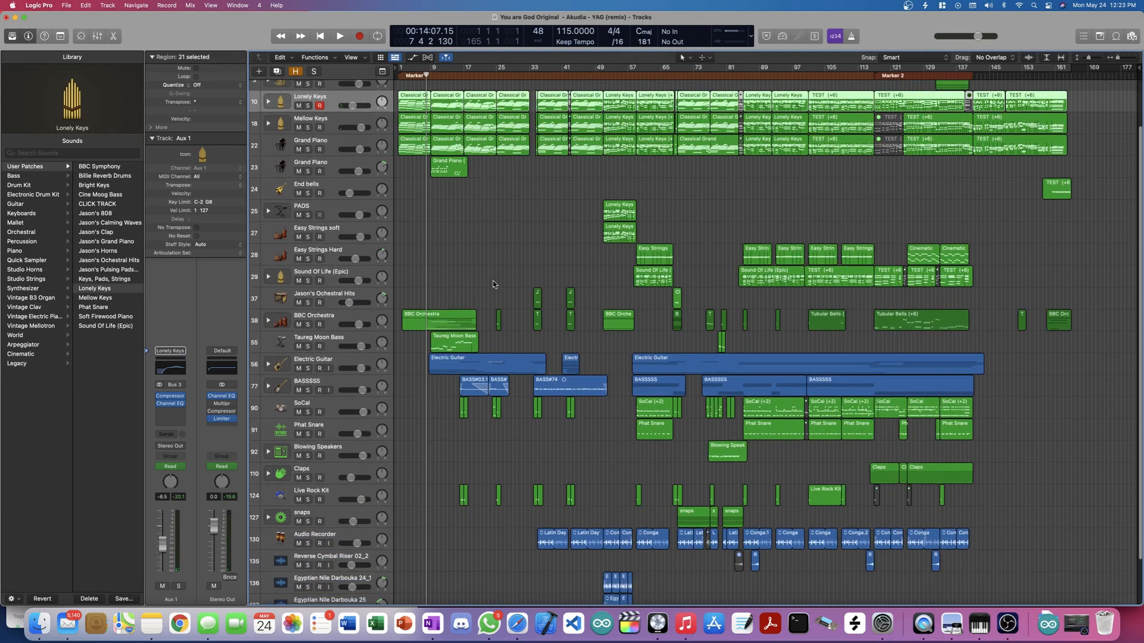
key(super+Right)
key(super+Left)
key(super+Left)
key(super+Left)
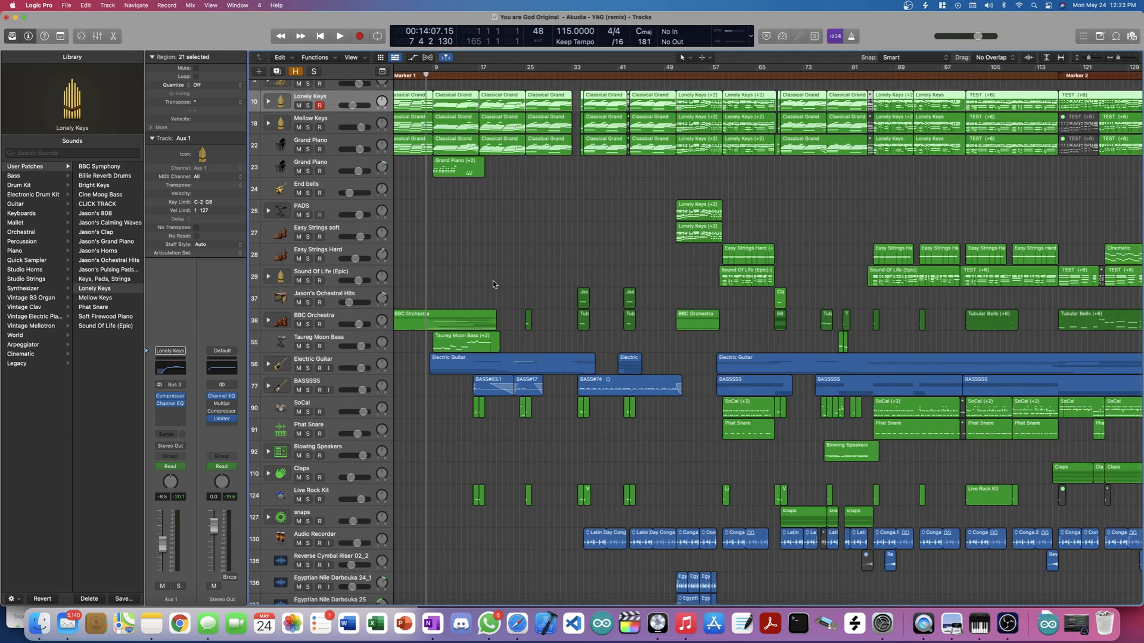
scroll(492, 280, down, 1)
scroll(269, 355, down, 3)
scroll(269, 356, up, 3)
scroll(269, 355, down, 2)
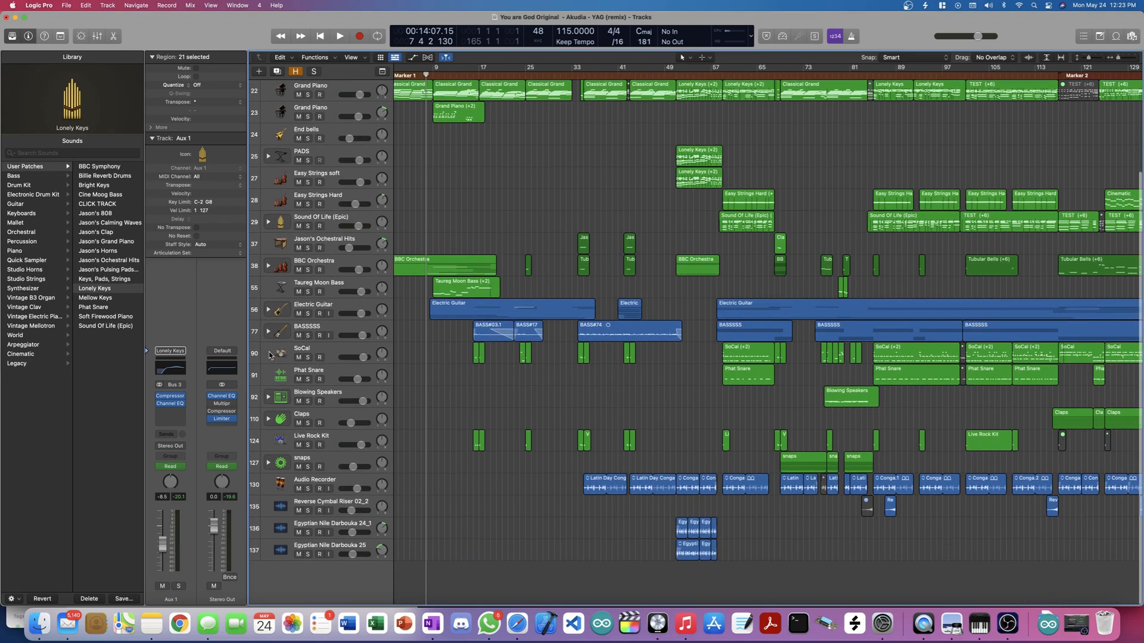
Step: Look inside the Electric Guitar and BBC Orchestra track stacks, collapsing each one again
scroll(269, 355, up, 2)
scroll(268, 356, up, 4)
scroll(269, 356, down, 2)
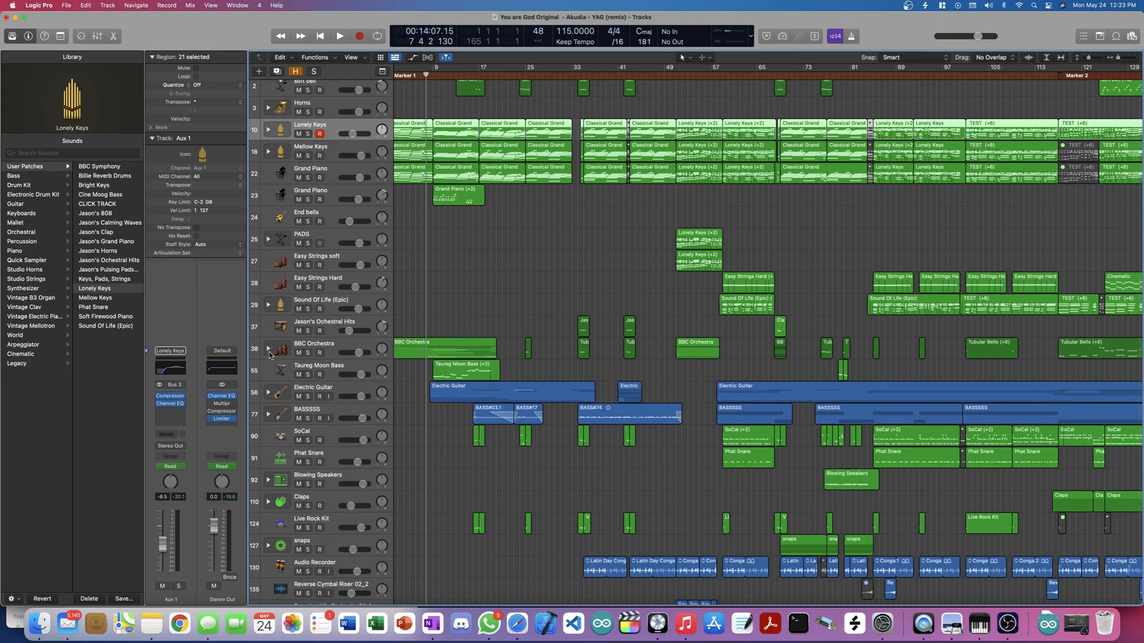
click(268, 393)
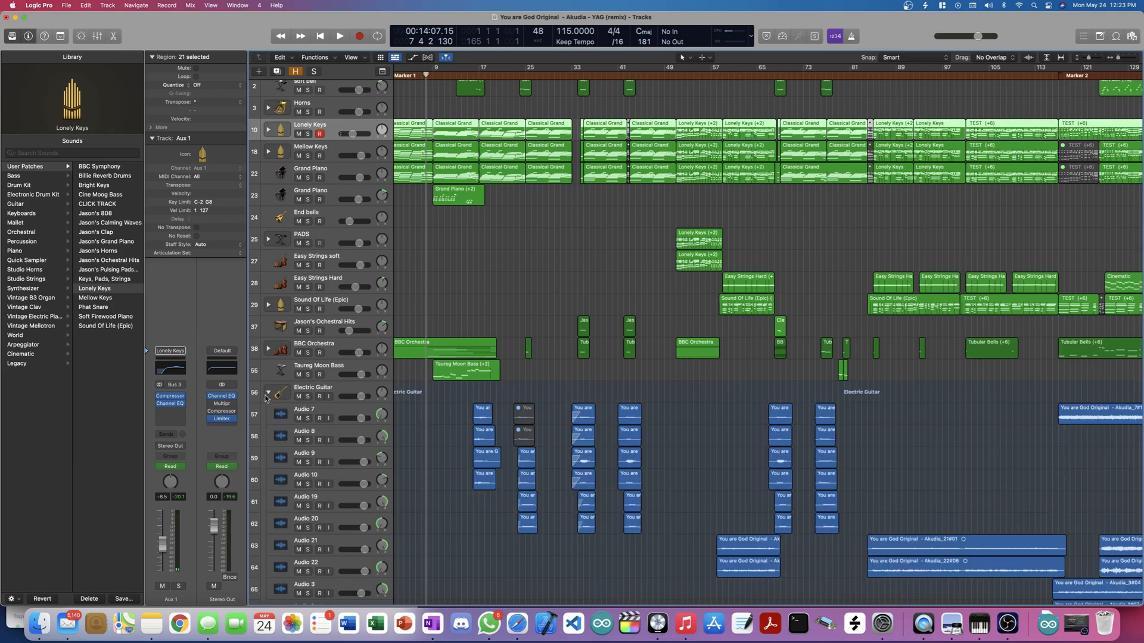
click(267, 395)
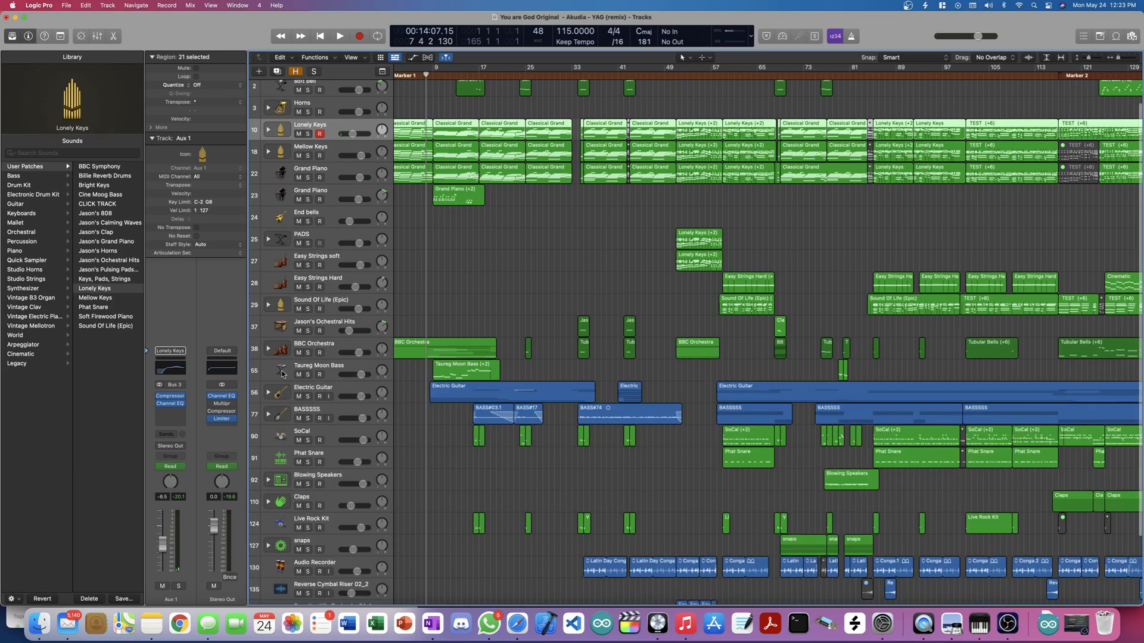
click(269, 349)
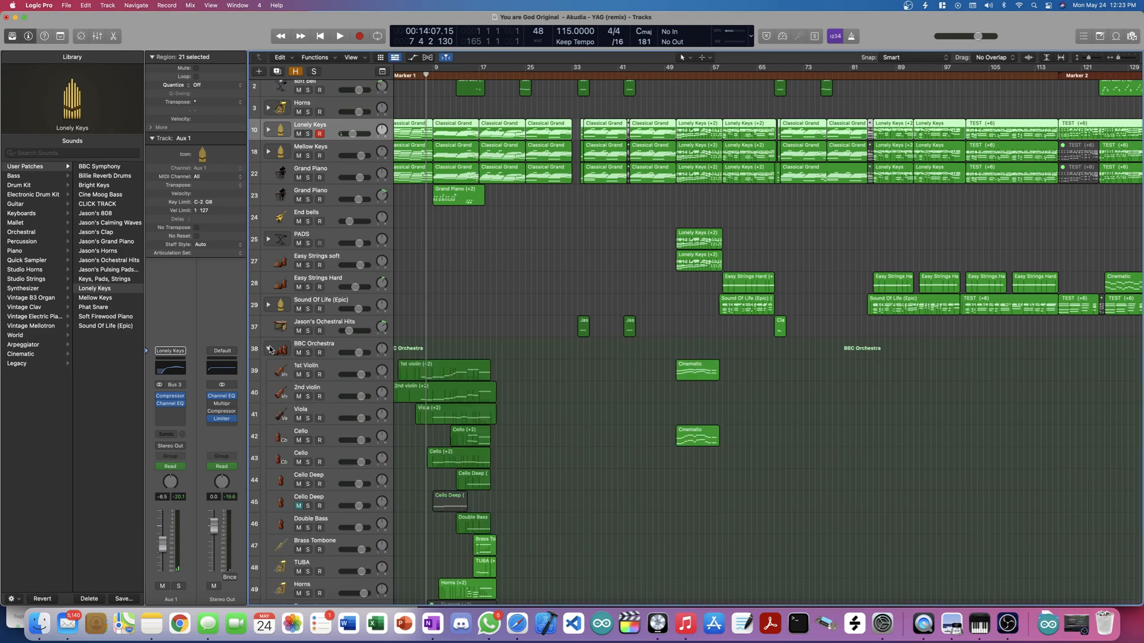
click(268, 349)
Step: Solo the BBC Orchestra stack, play it from about bar 3, and expand it to show its instrument tracks
key(Return)
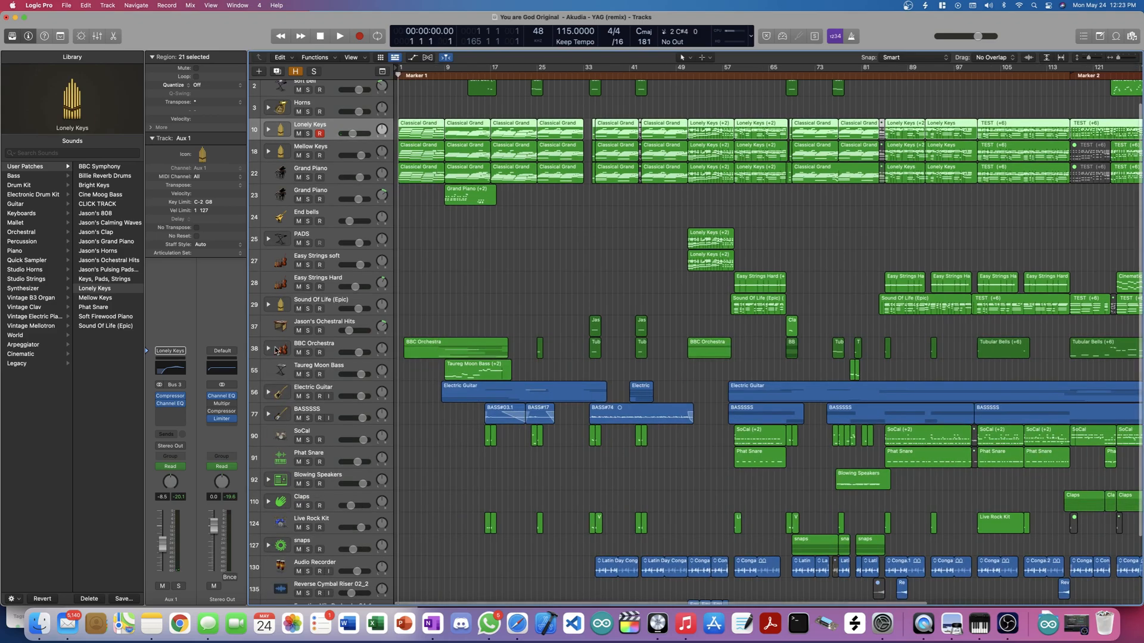
click(312, 349)
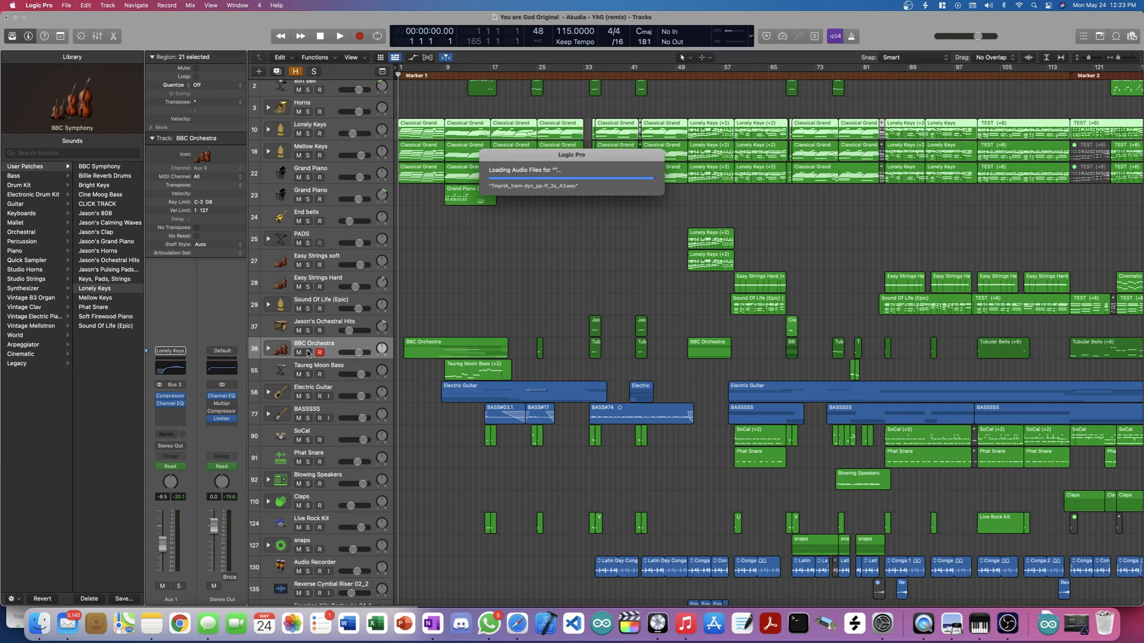
click(308, 352)
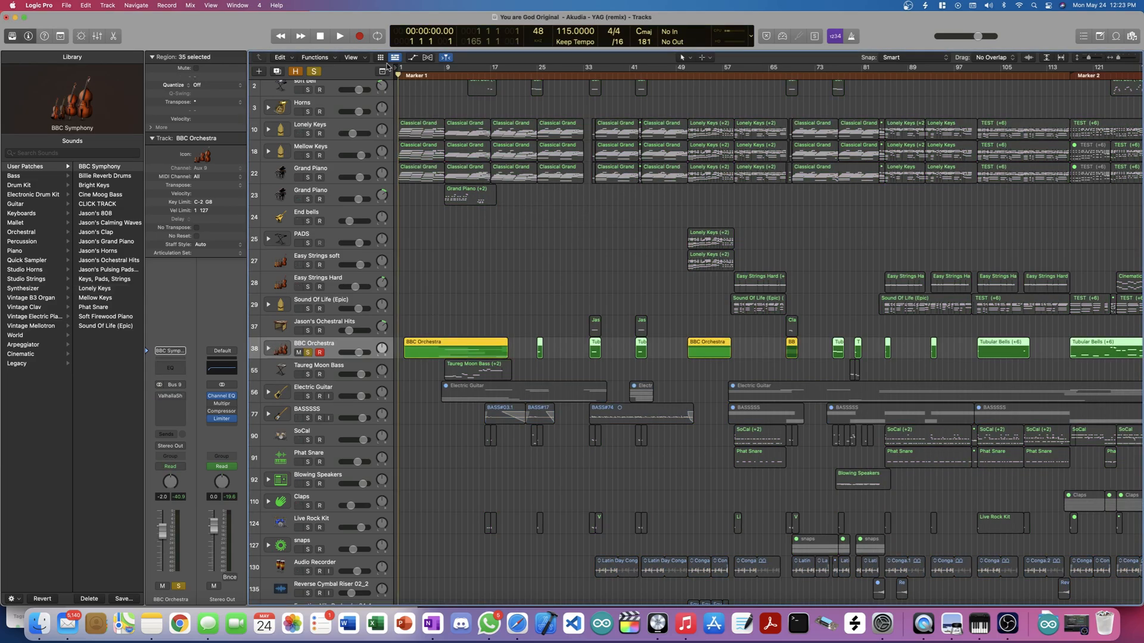
click(411, 75)
key(space)
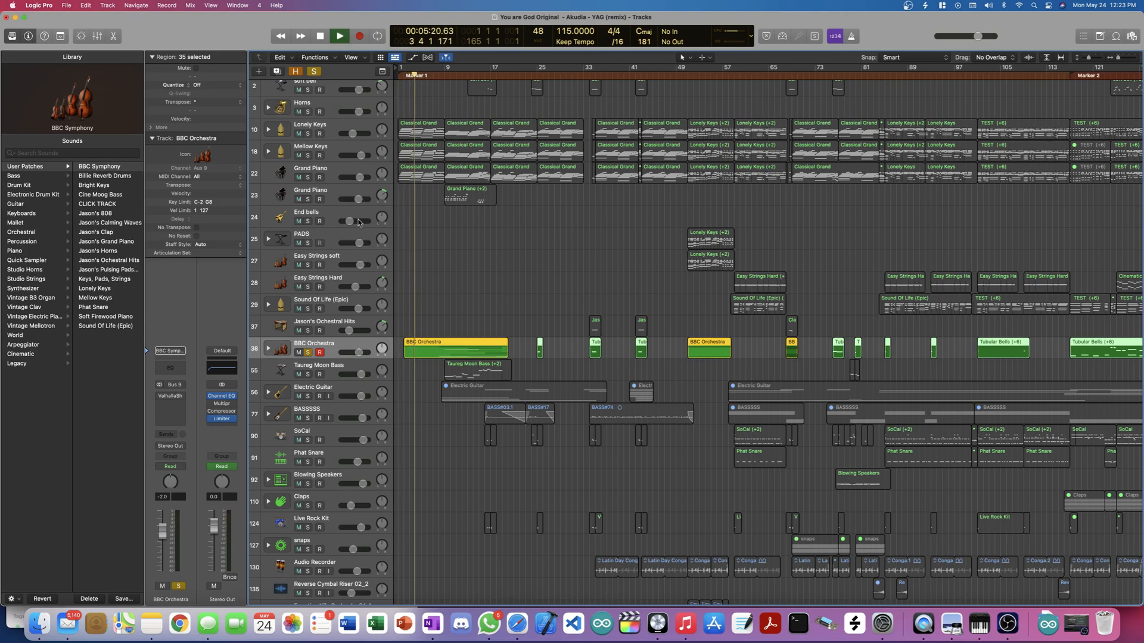
click(268, 349)
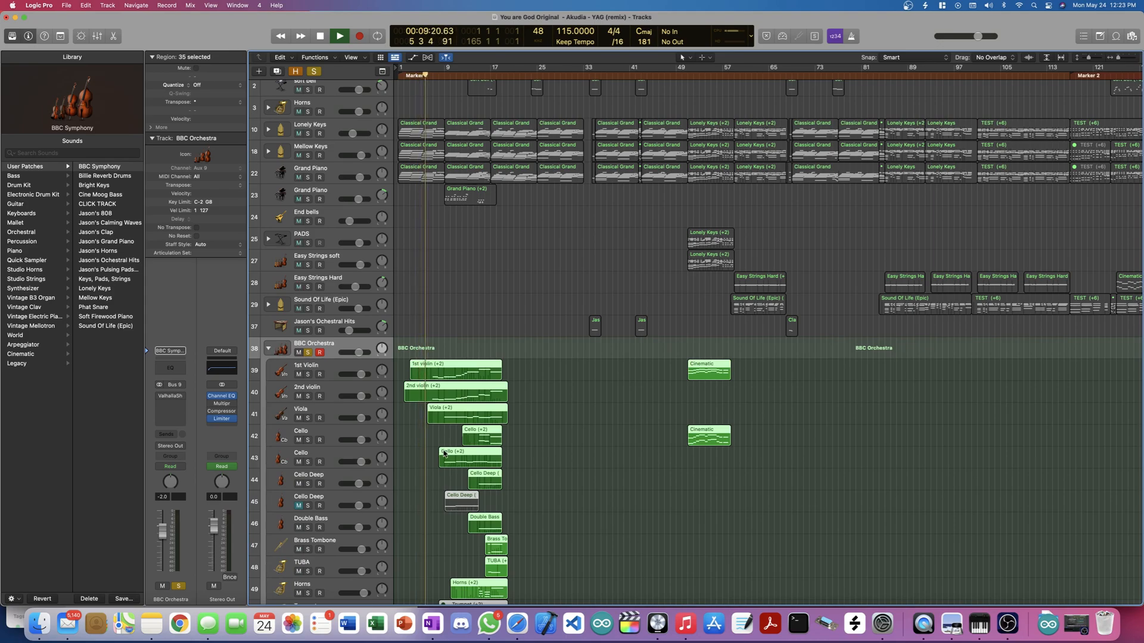
scroll(444, 450, down, 5)
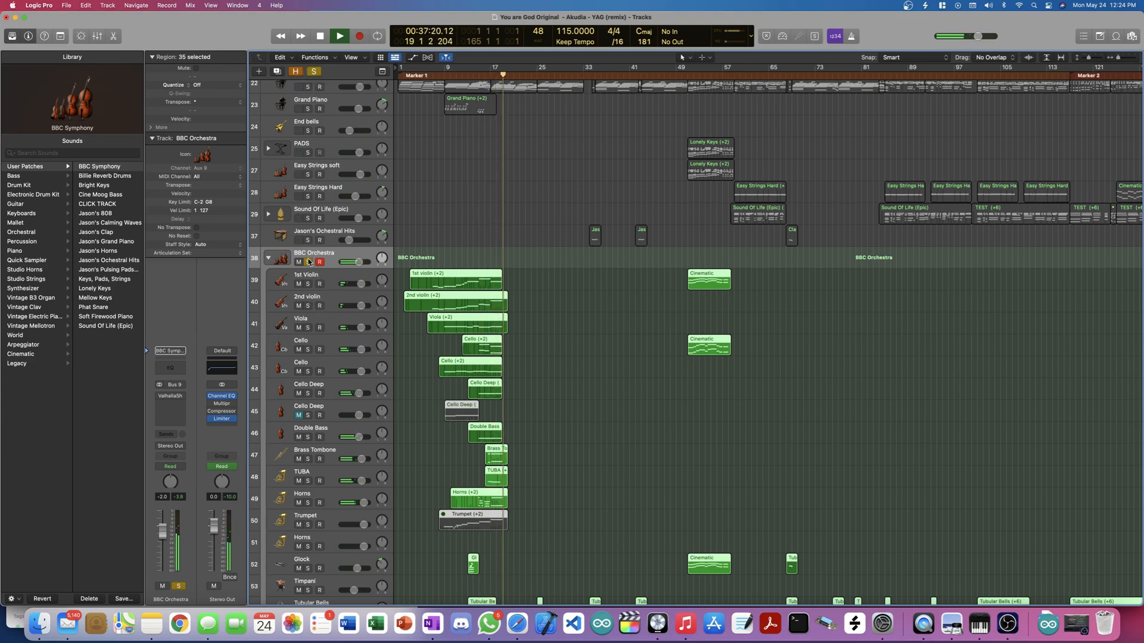
Step: Stop playback, remove the BBC Orchestra solo and collapse its track stack
key(space)
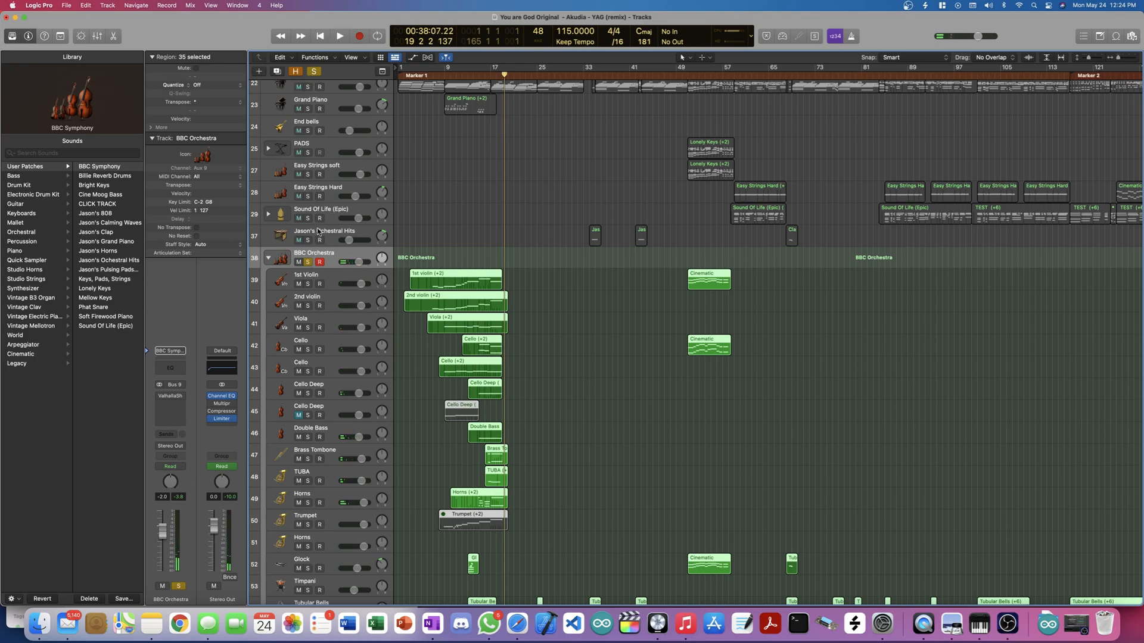
click(308, 262)
click(268, 258)
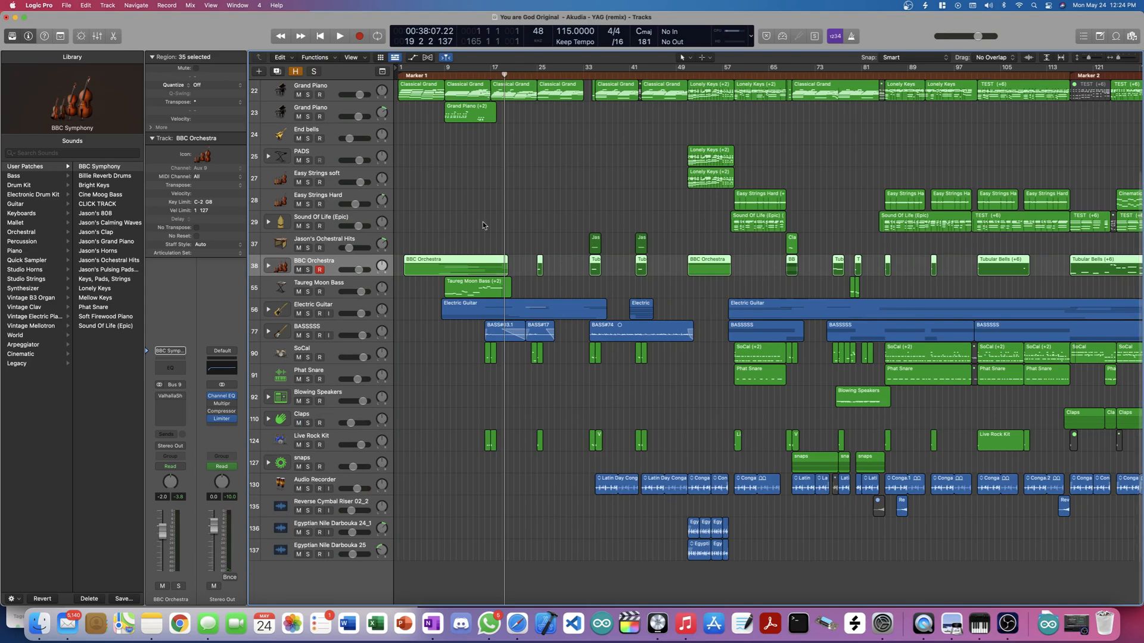
Step: Solo Electric Guitar, Taureg Moon Bass and BBC Orchestra together and play them from about bar 4
click(444, 75)
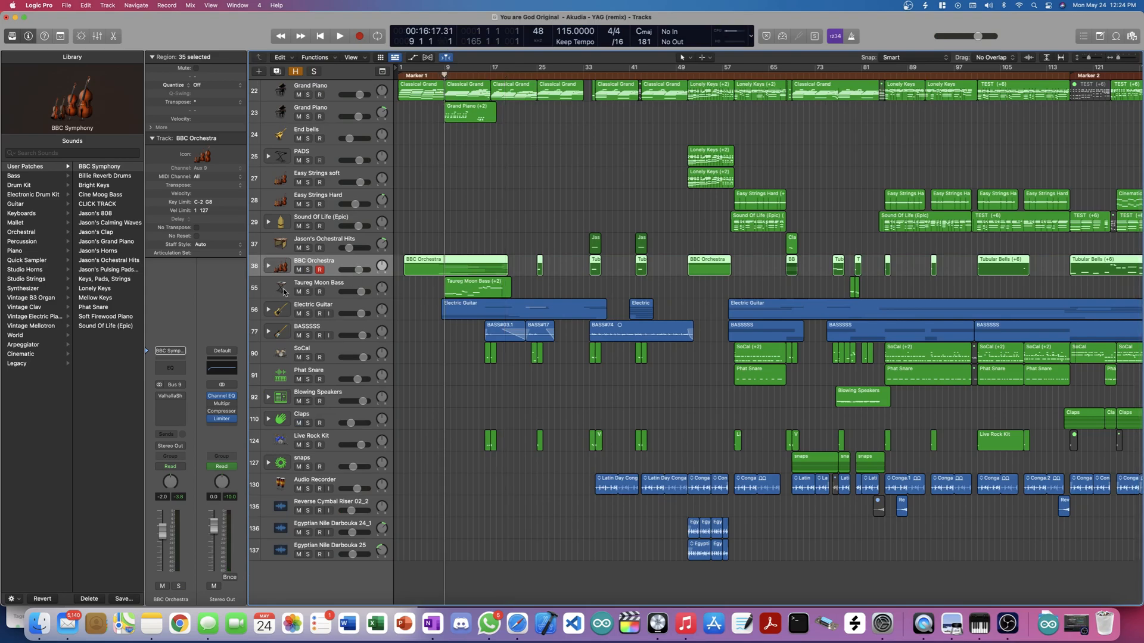
click(307, 314)
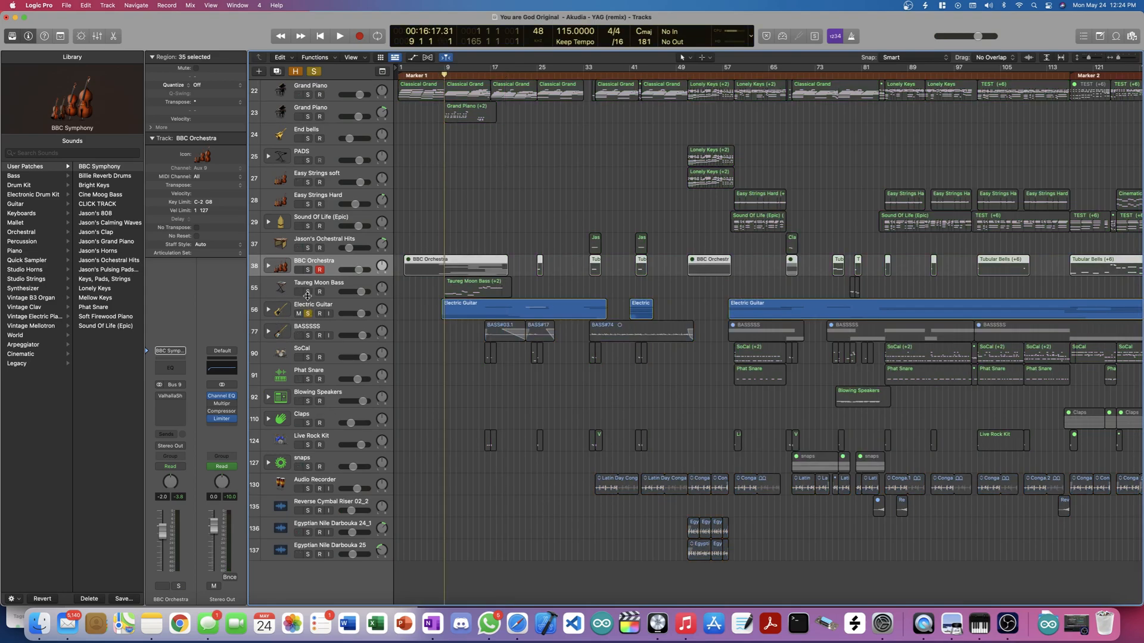
click(307, 292)
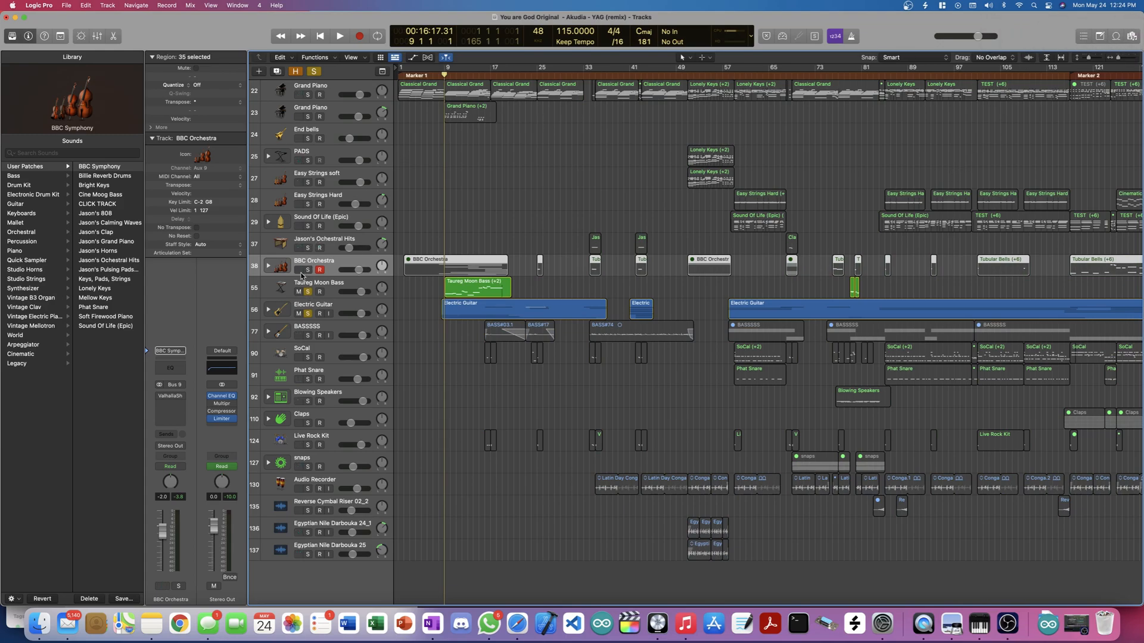
click(307, 270)
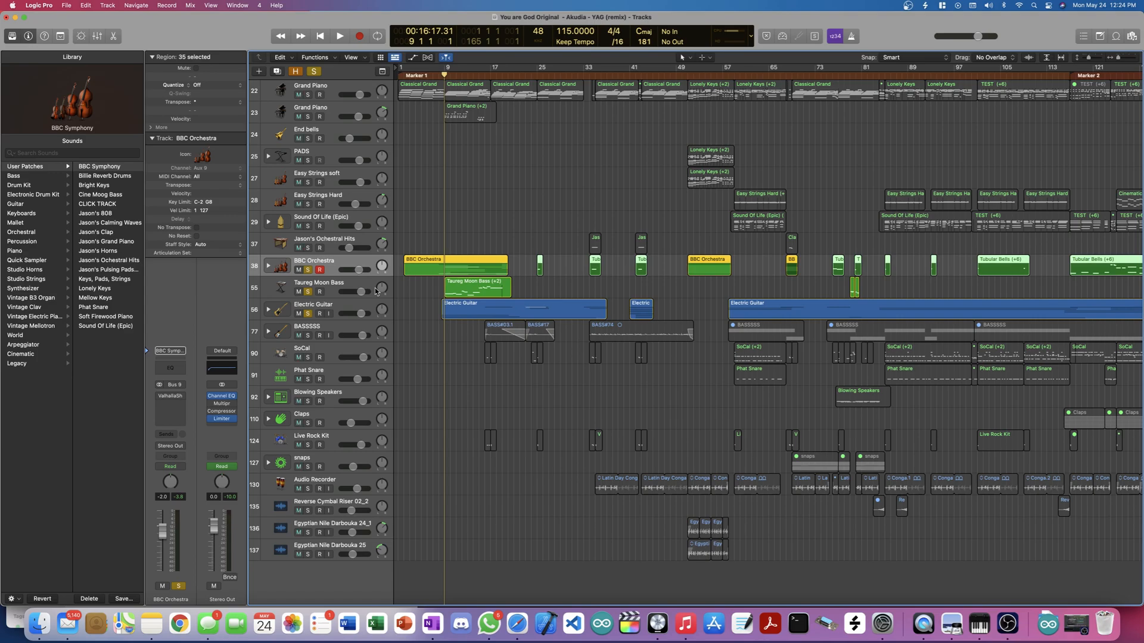
key(space)
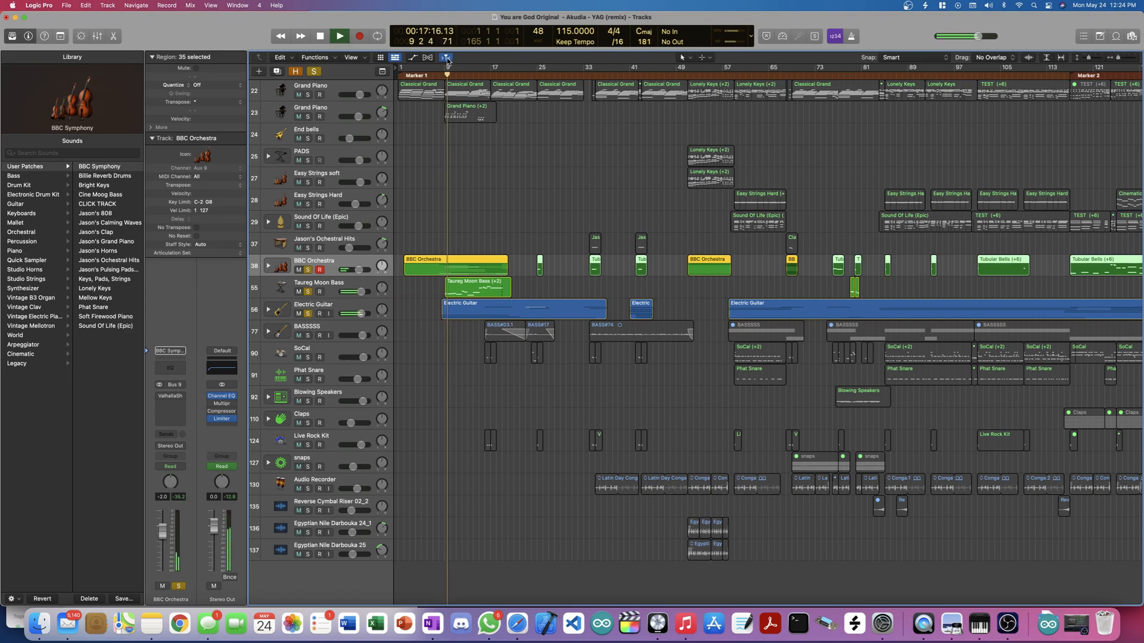
click(417, 75)
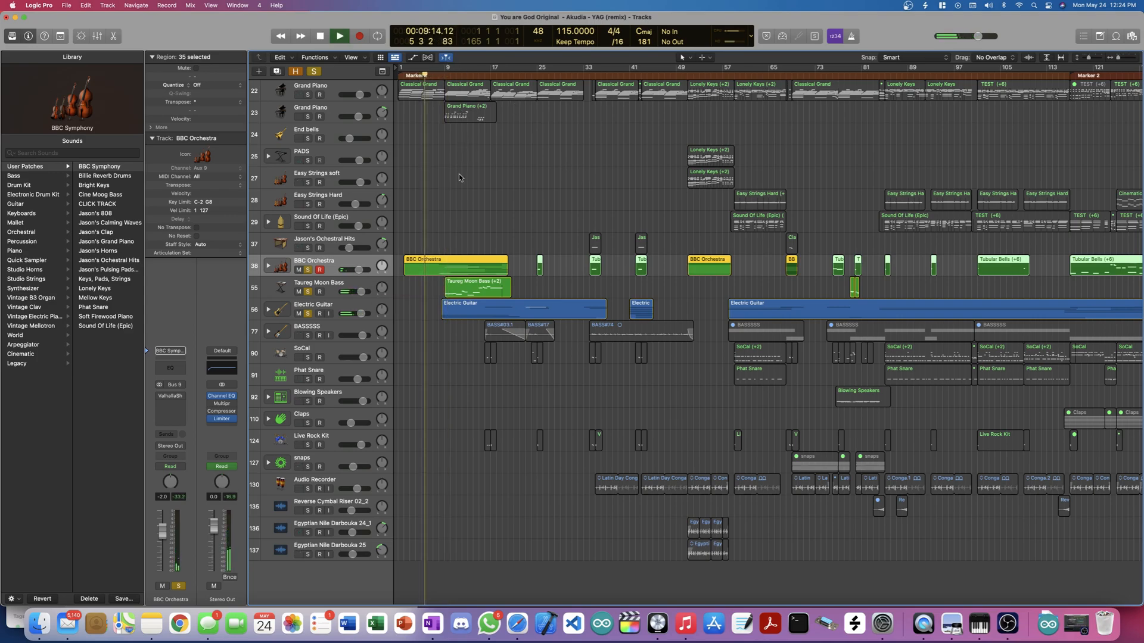
Step: Stop playback and remove the solos from Electric Guitar, Taureg Moon Bass and BBC Orchestra
click(308, 314)
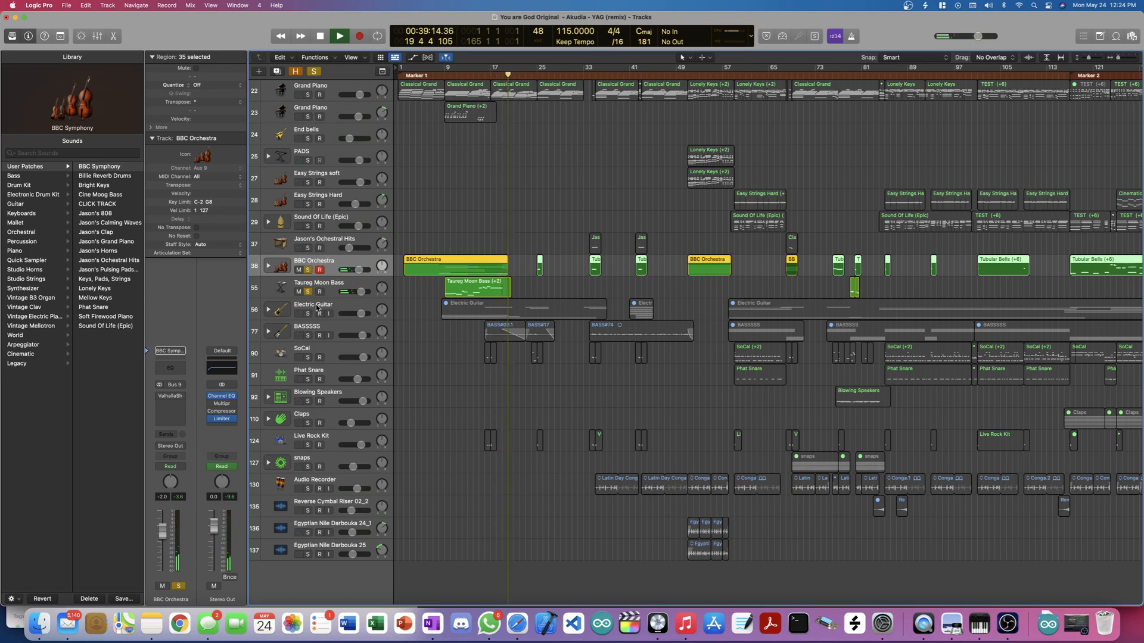
key(space)
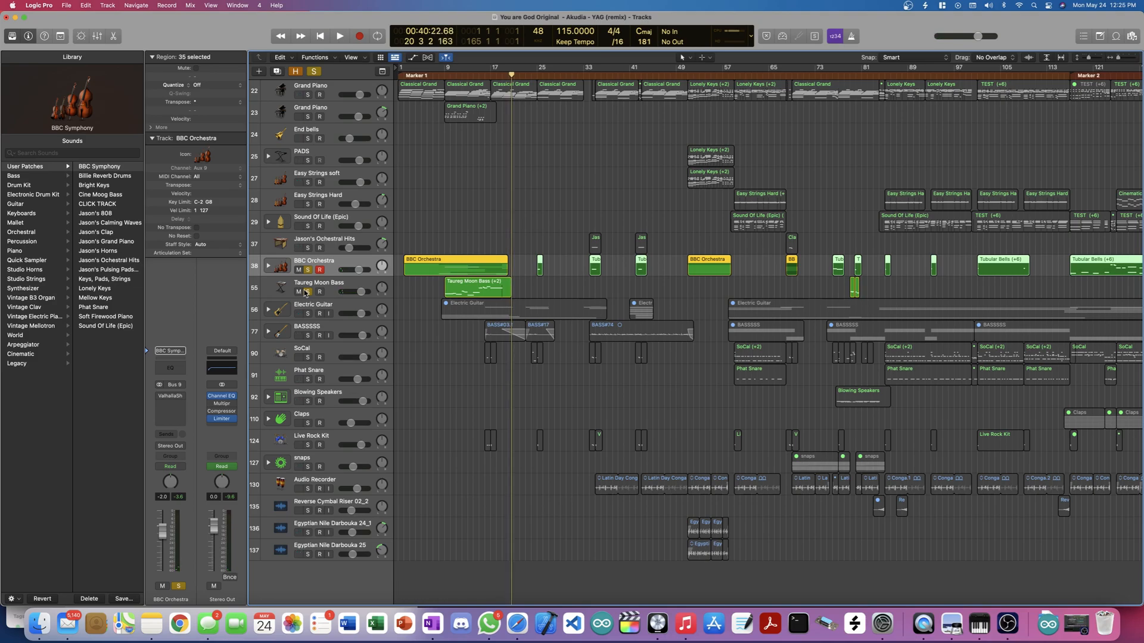
click(305, 292)
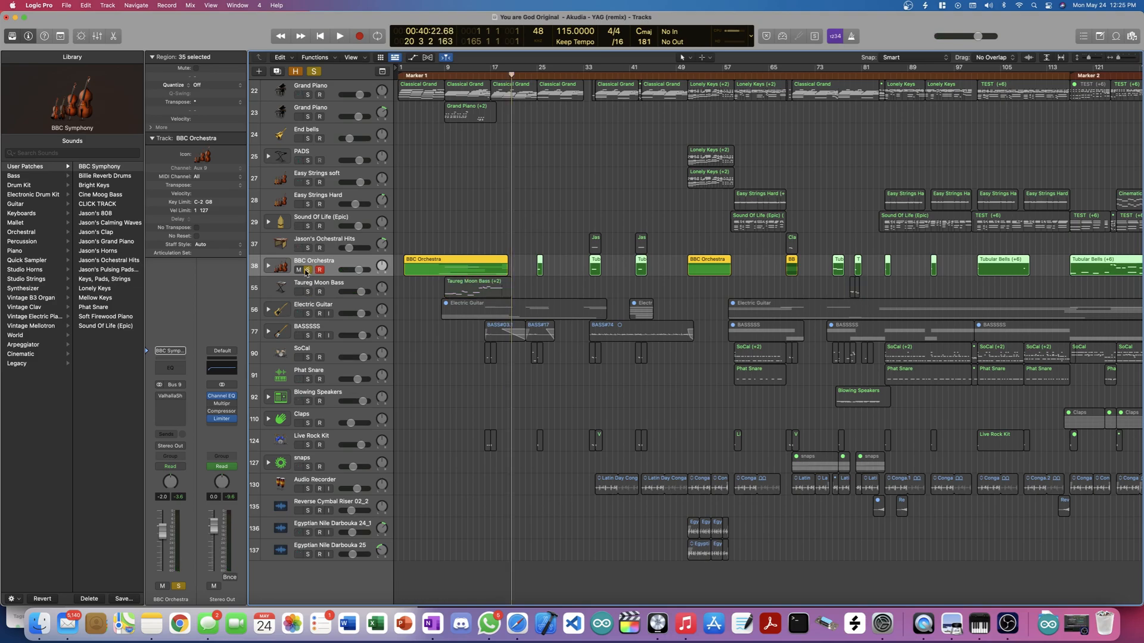
click(307, 269)
Step: Expand the Electric Guitar stack, solo it together with Taureg Moon Bass, and play both from bar 8
click(268, 310)
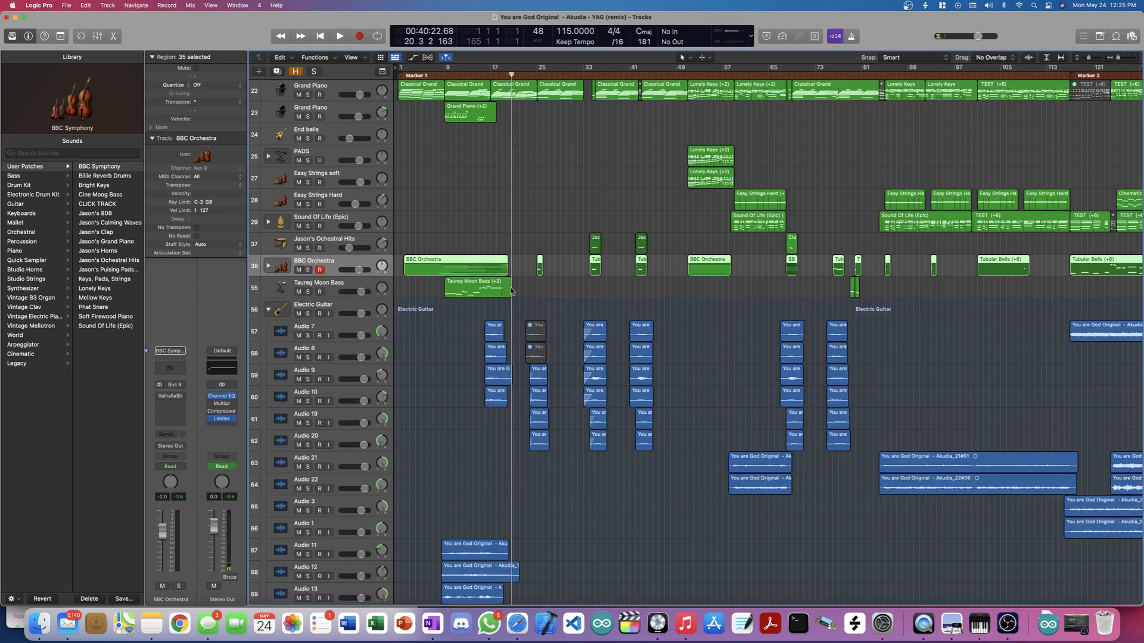
click(440, 72)
scroll(439, 73, down, 5)
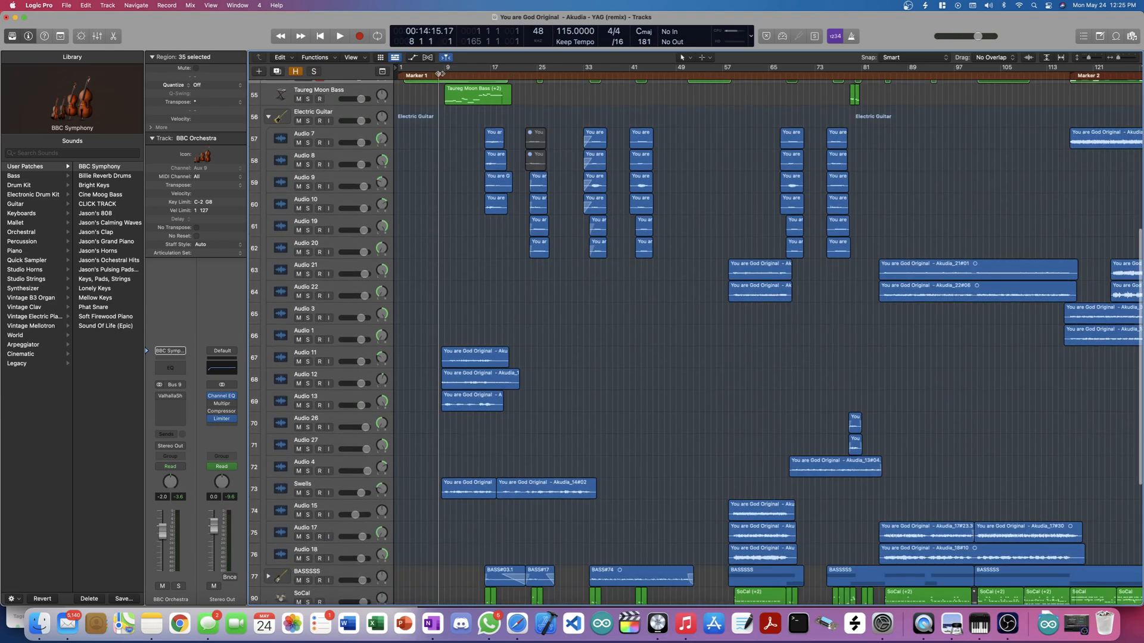
click(307, 99)
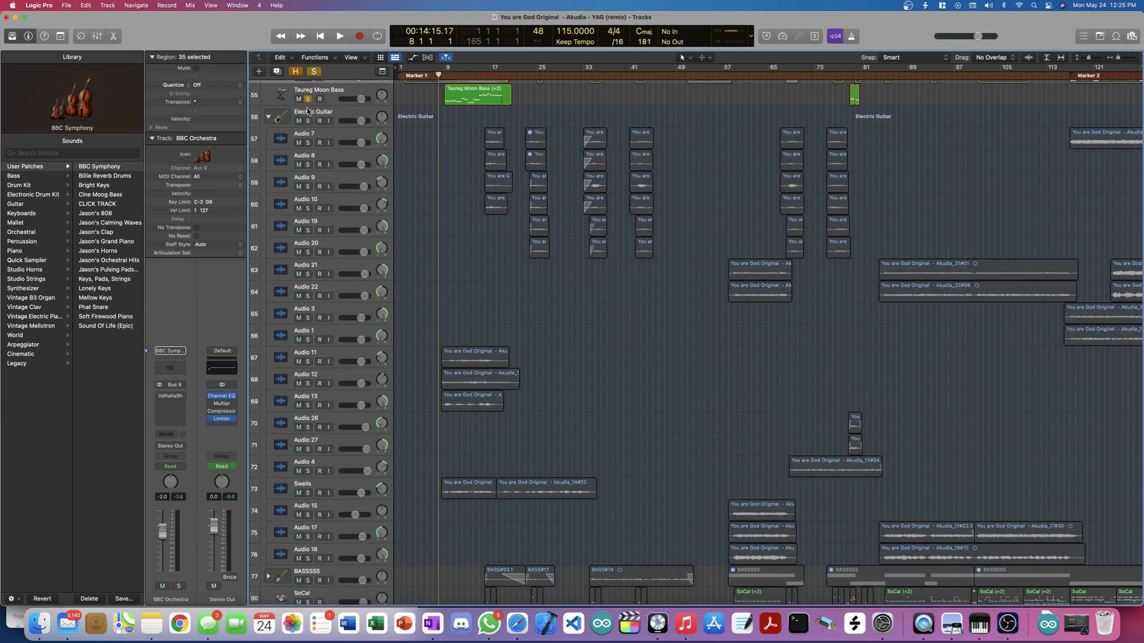
click(308, 119)
click(308, 121)
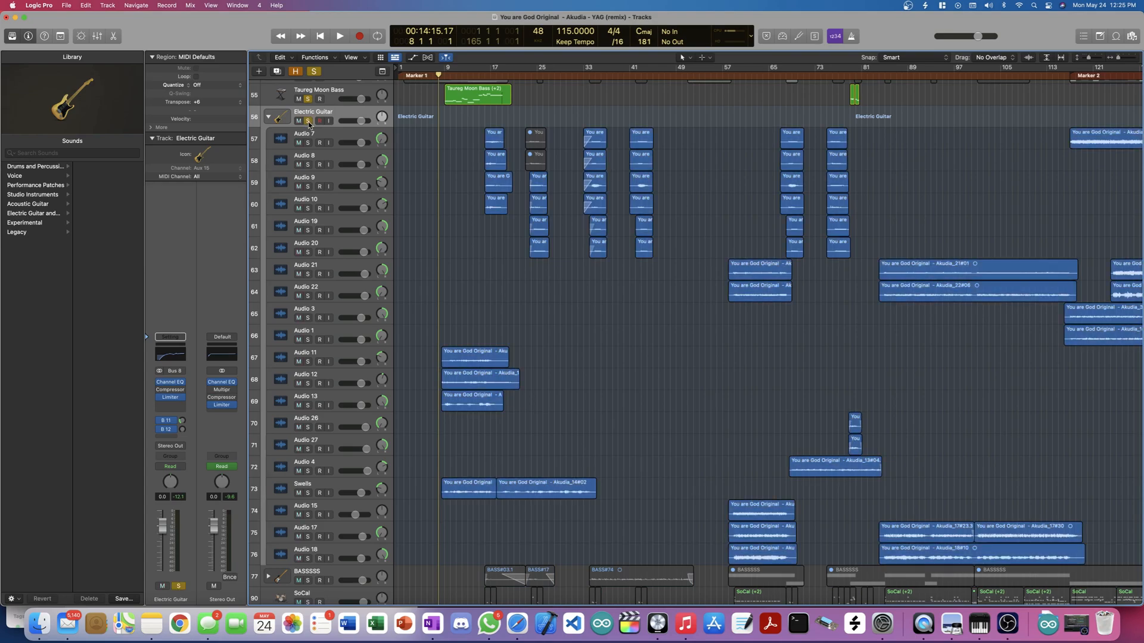
key(space)
scroll(309, 124, down, 1)
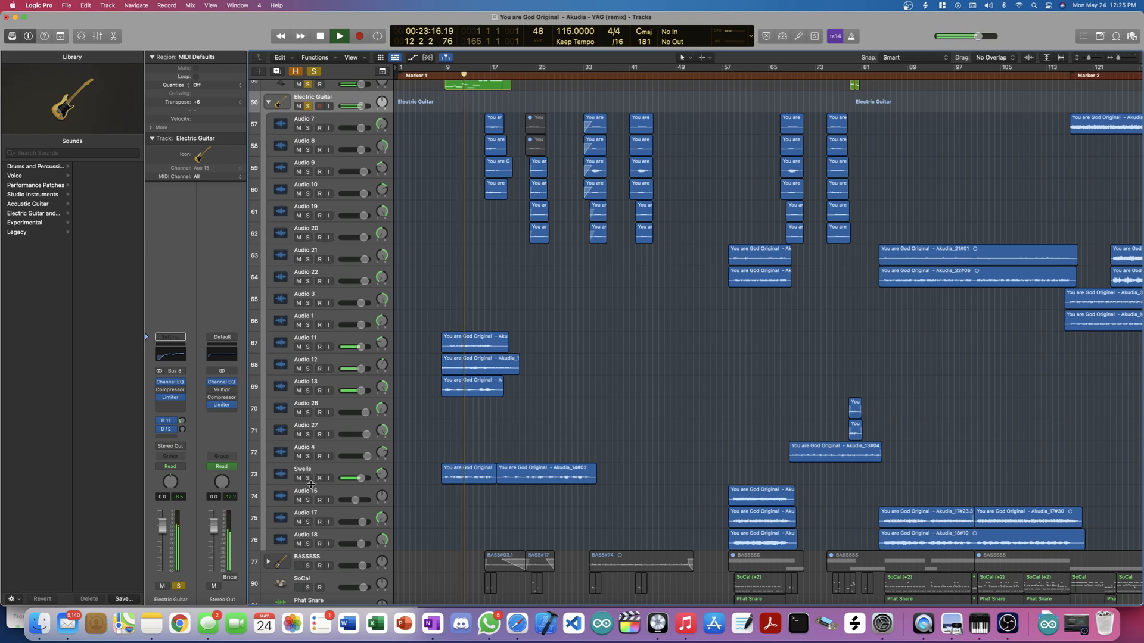
Step: Narrow the guitar solo to the Swells track and drop Taureg Moon Bass from the solo during playback
click(307, 478)
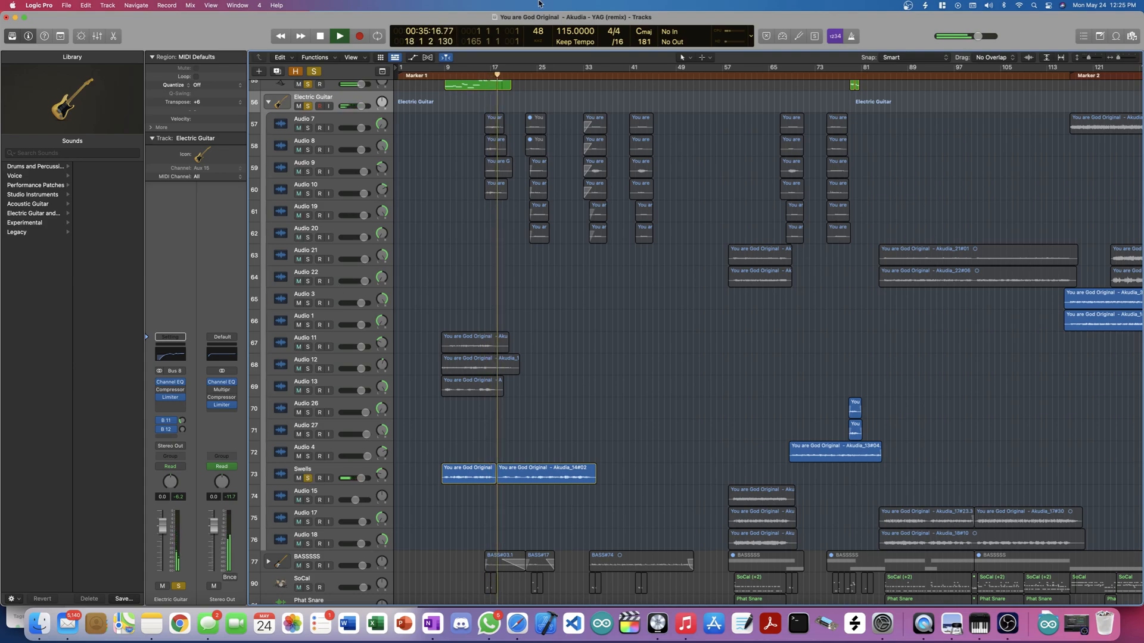
scroll(417, 160, up, 3)
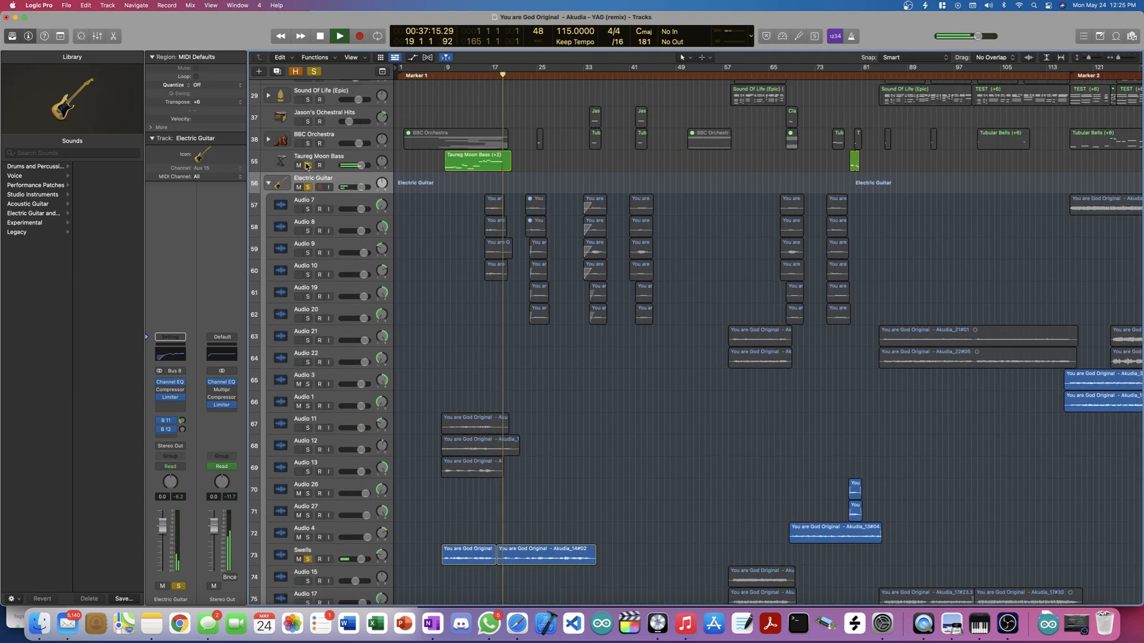
click(306, 165)
scroll(454, 91, down, 5)
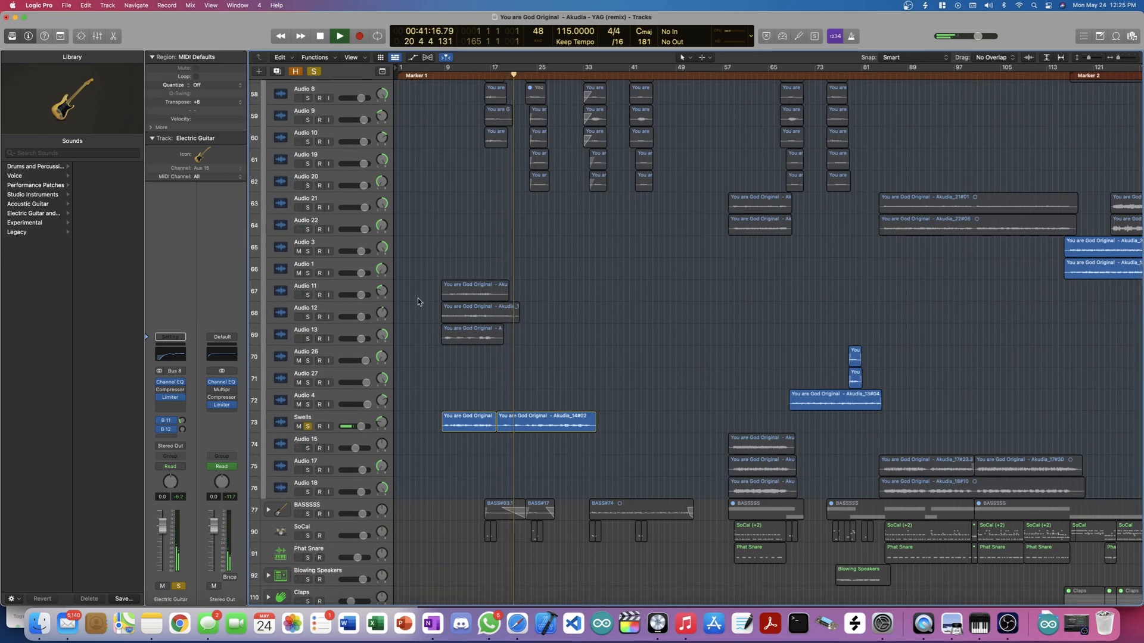
Step: Remove the Swells solo, audition the whole Electric Guitar stack, and stop playback
click(307, 427)
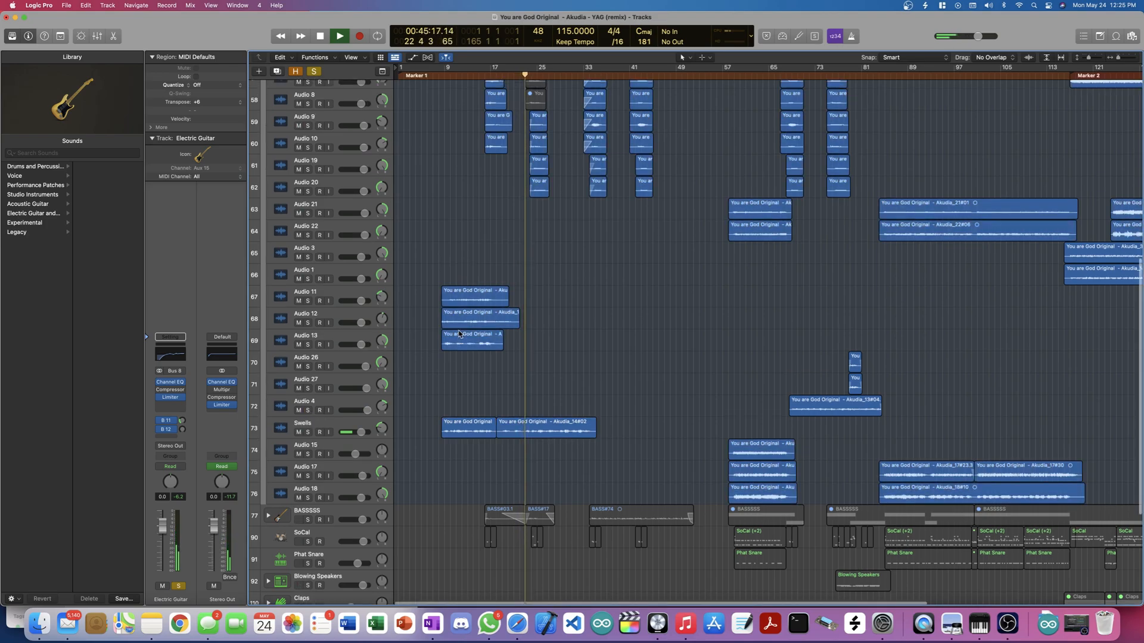
scroll(447, 417, up, 3)
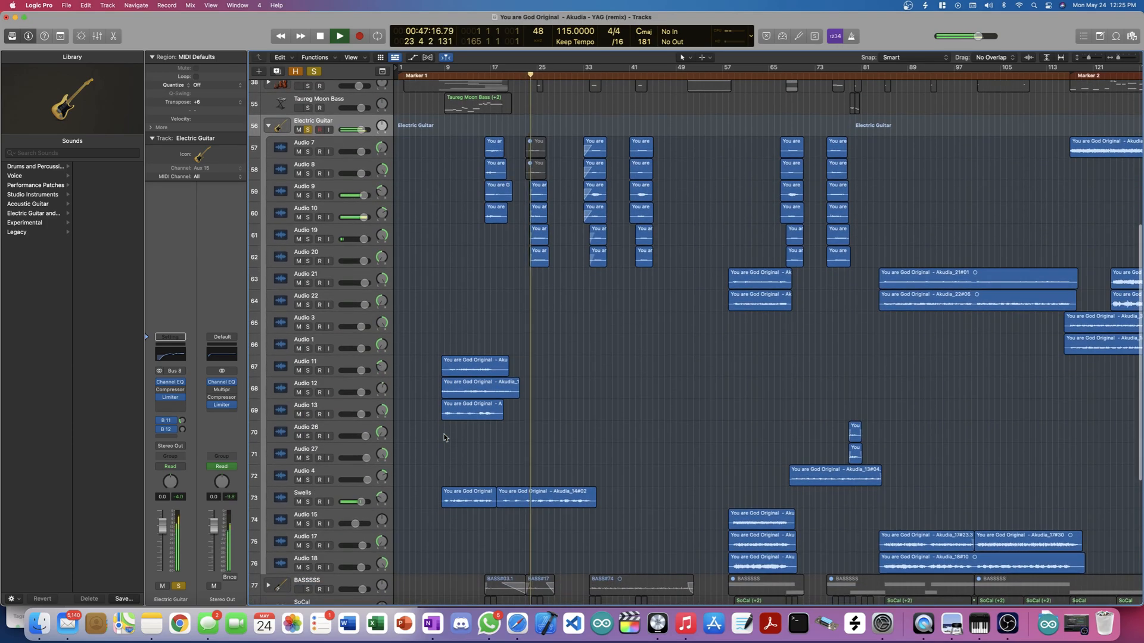
scroll(444, 438, down, 2)
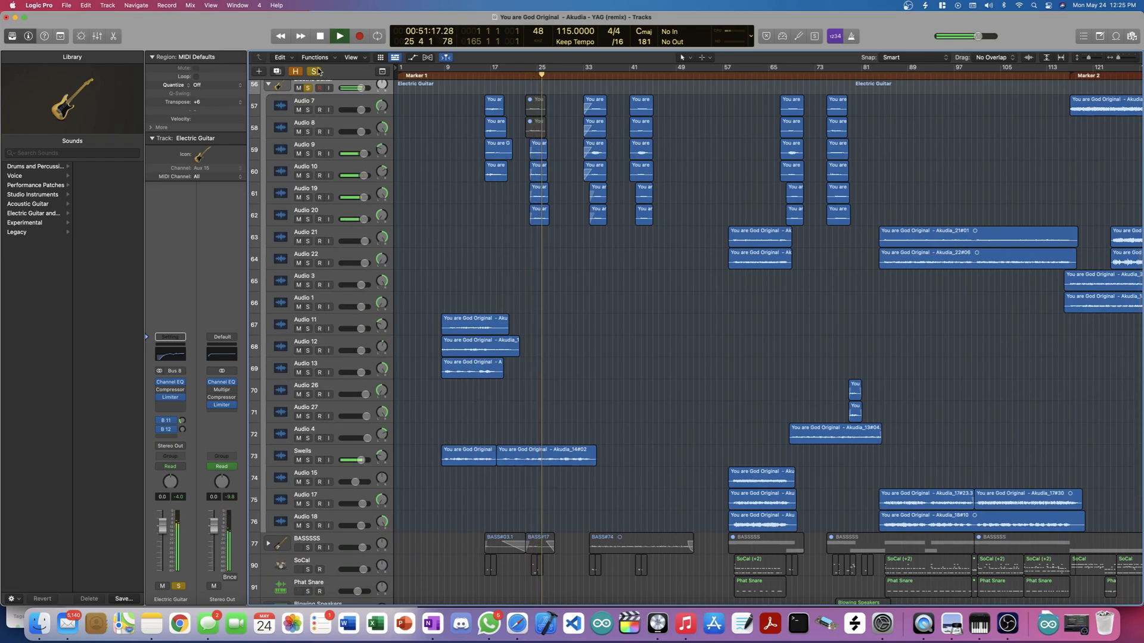
key(space)
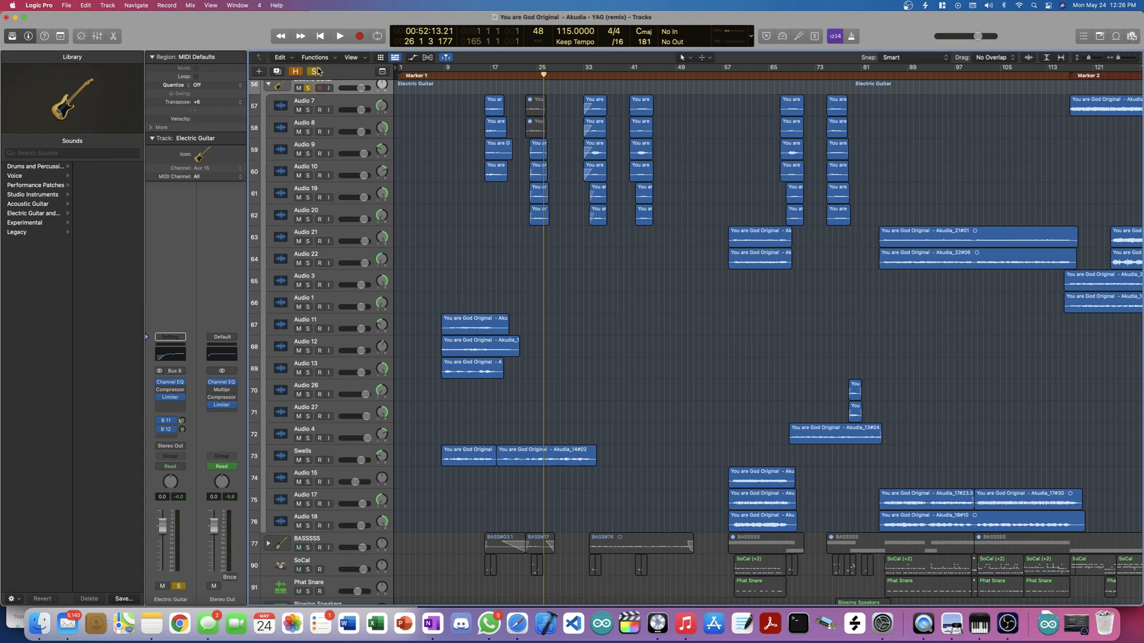
Step: Move the playhead back to bar 23, where the next guitar and bass parts begin
click(524, 77)
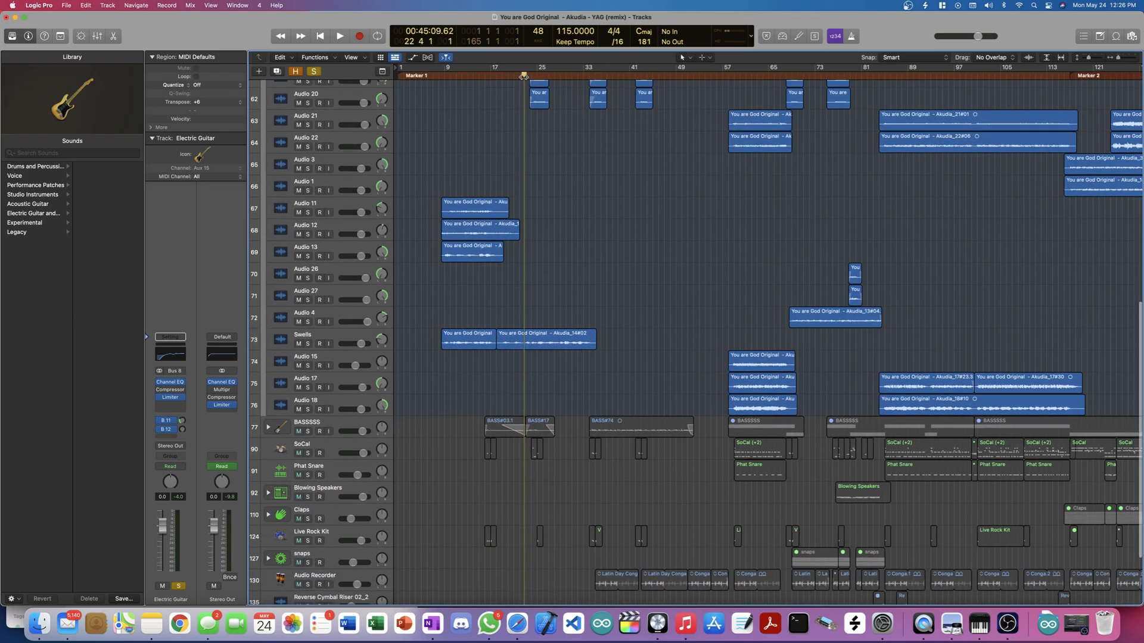
scroll(524, 76, up, 8)
scroll(523, 89, down, 8)
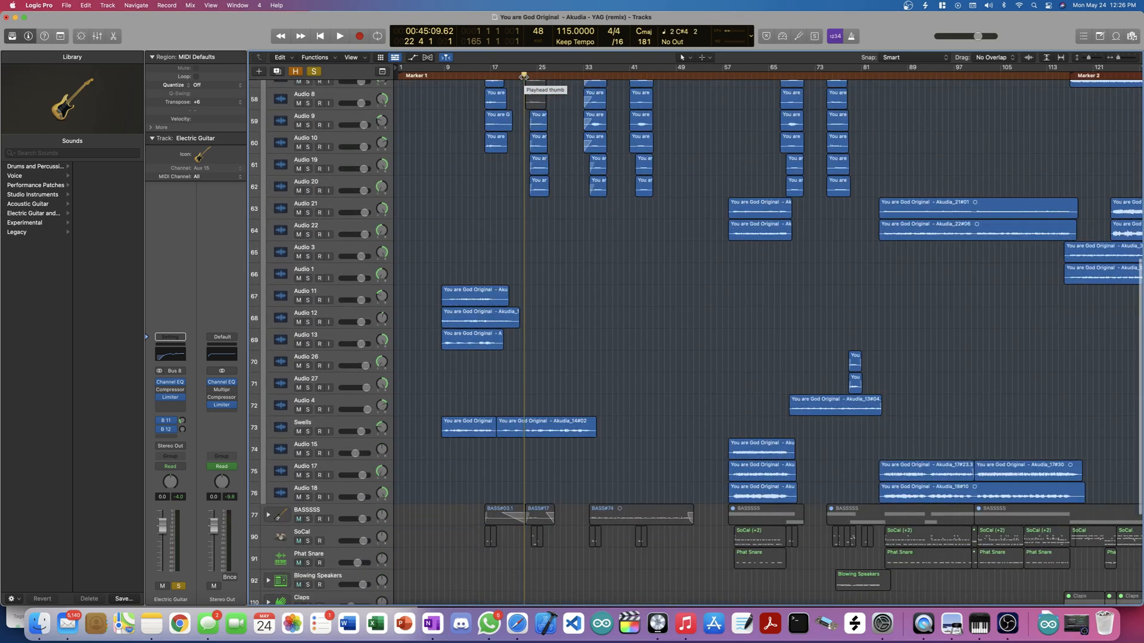
scroll(522, 91, down, 3)
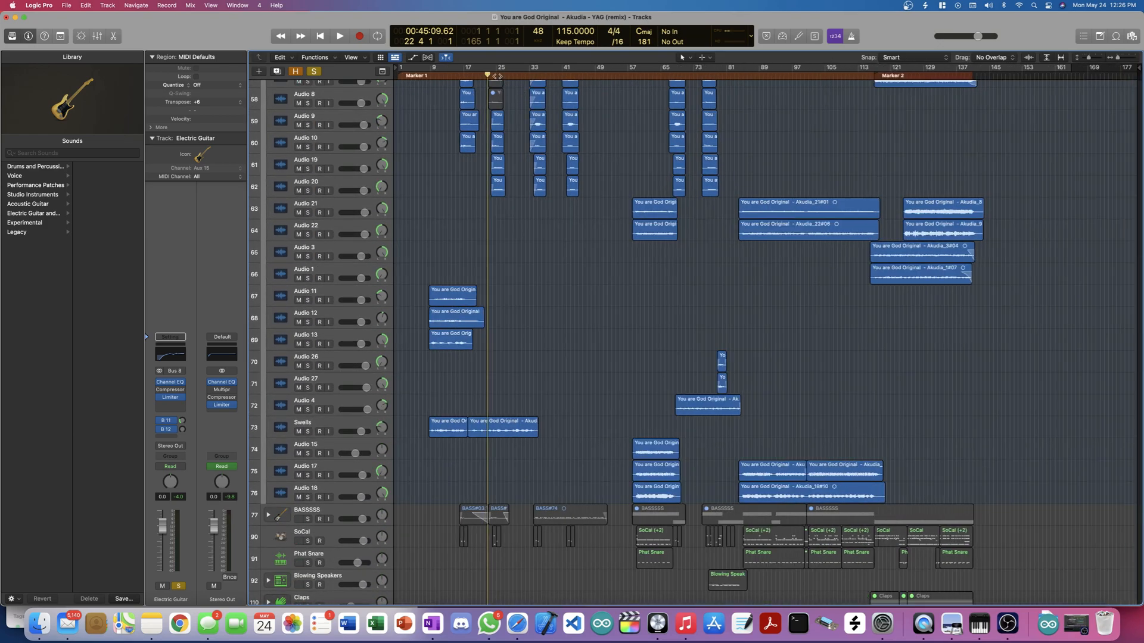
drag(486, 75, 488, 76)
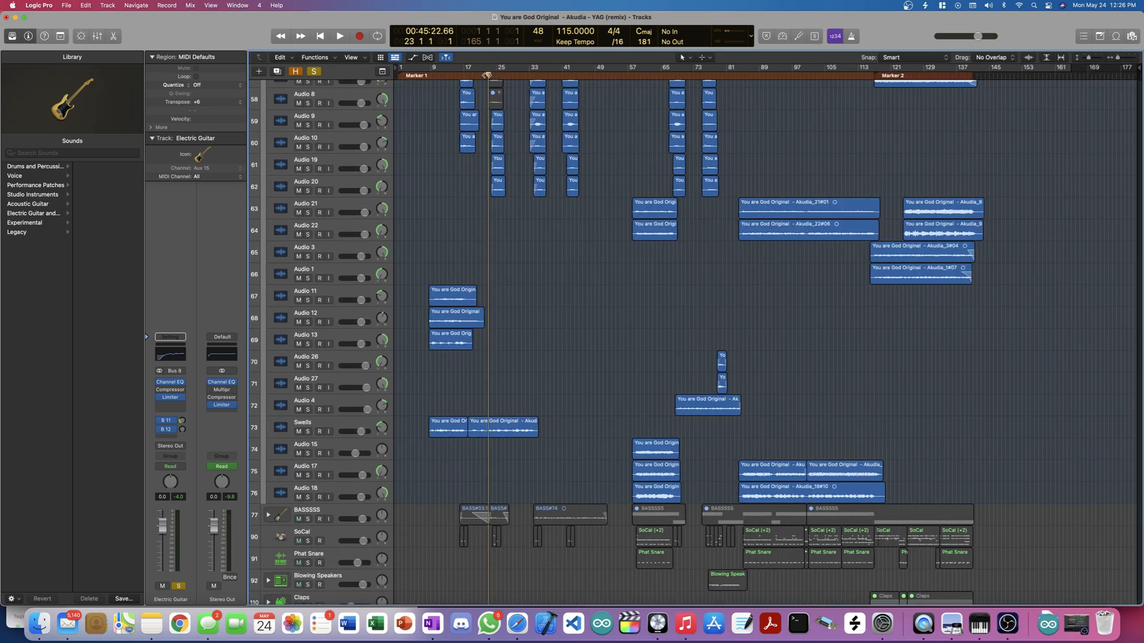
Step: Examine the arrangement around bar 23, from the keys and orchestra tracks through the guitar layers to the bass and drums
scroll(579, 305, up, 5)
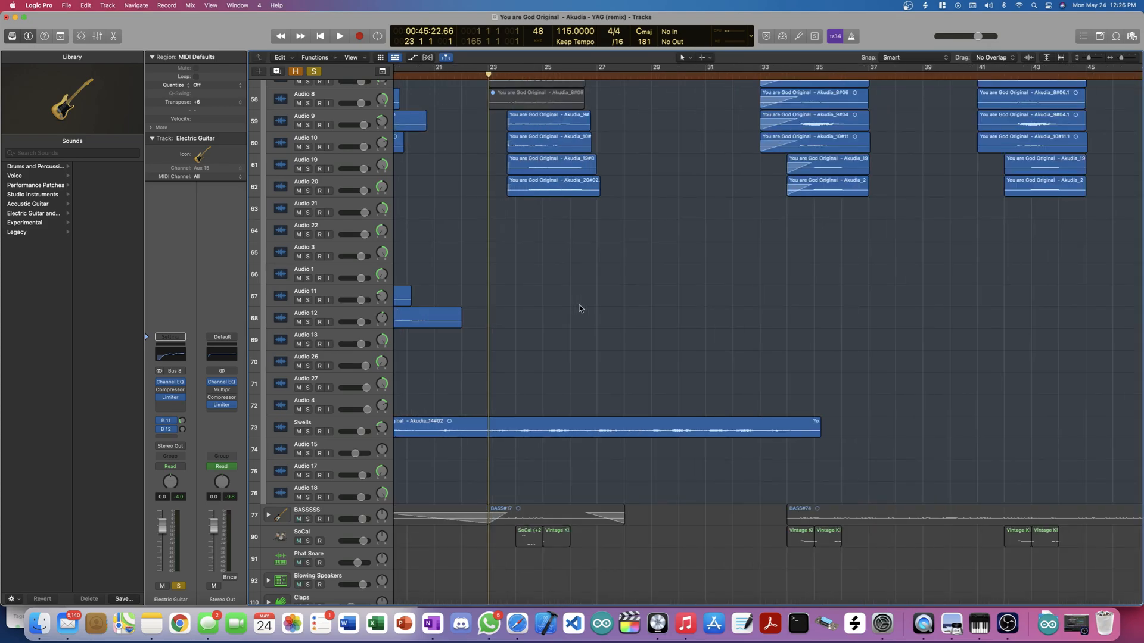
scroll(579, 305, down, 3)
scroll(579, 305, down, 4)
scroll(579, 305, up, 10)
scroll(579, 305, down, 9)
scroll(579, 305, down, 4)
scroll(579, 305, up, 8)
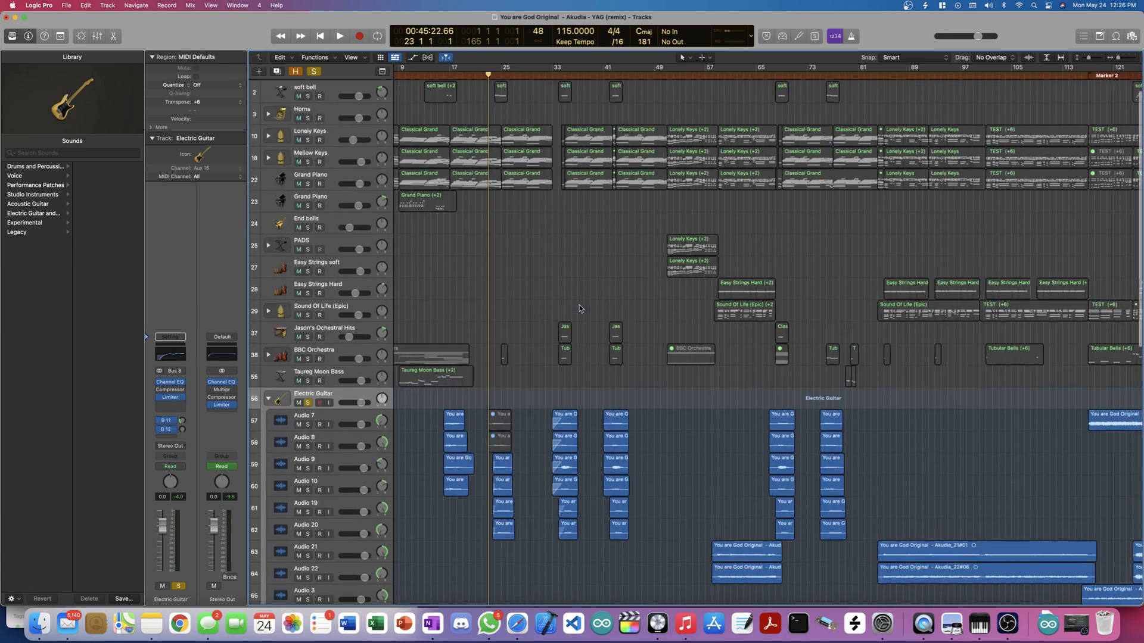
scroll(579, 305, down, 4)
scroll(579, 305, down, 3)
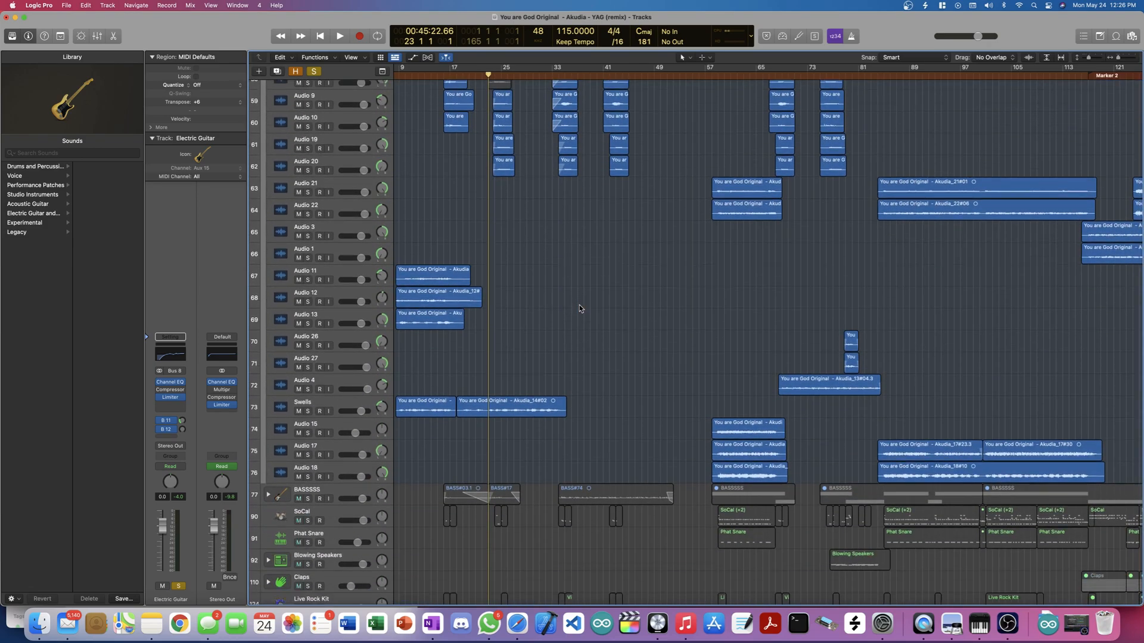
scroll(579, 308, down, 5)
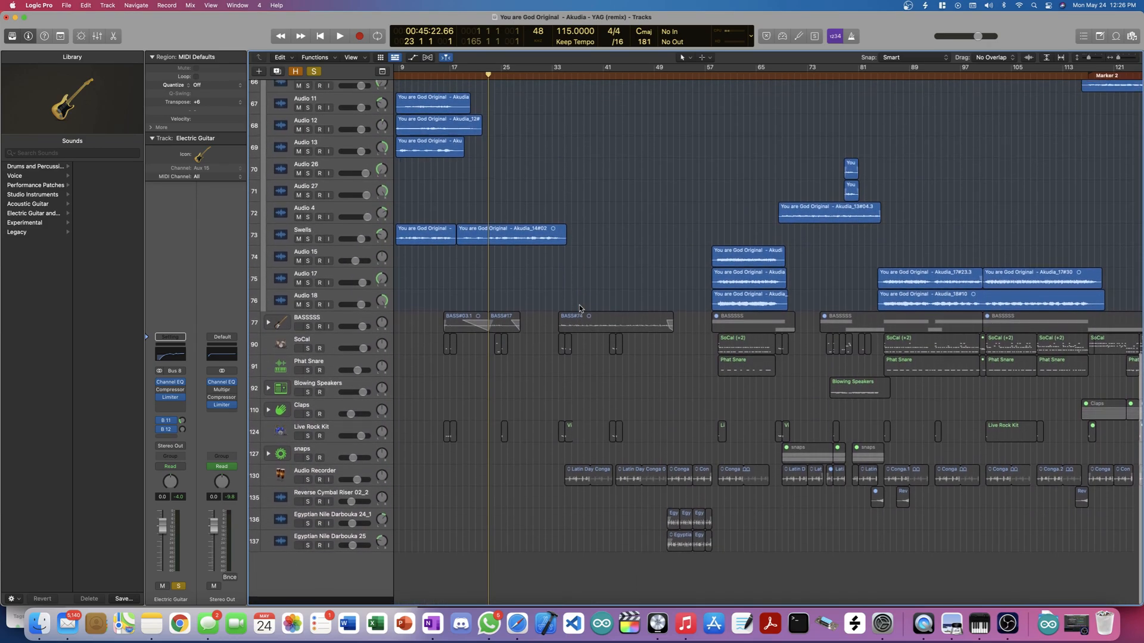
scroll(579, 305, up, 10)
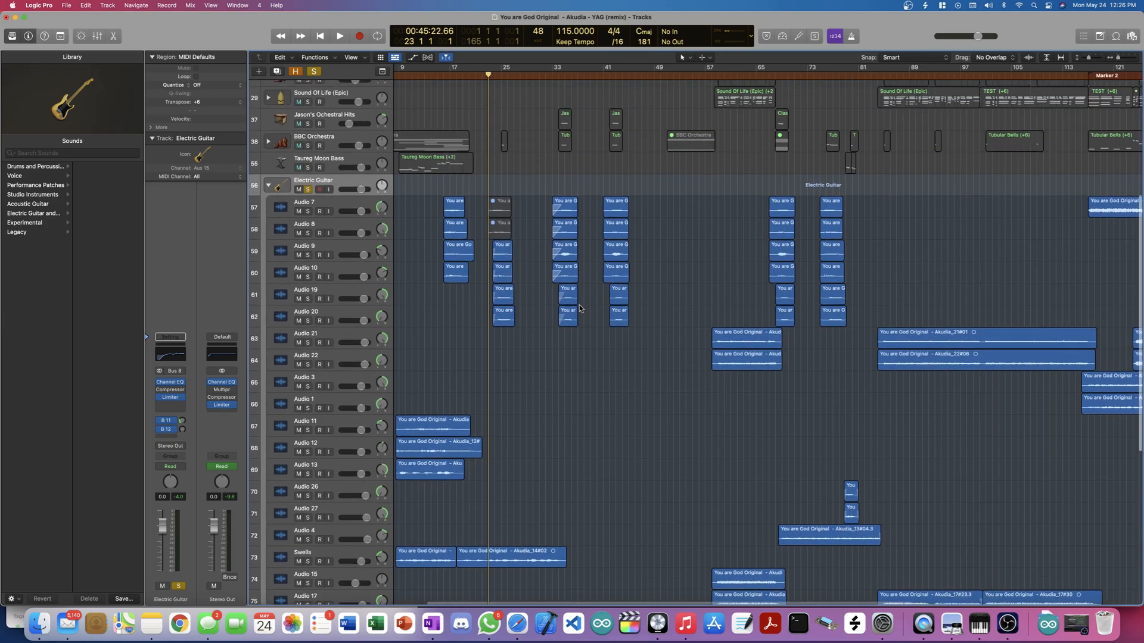
scroll(579, 305, down, 10)
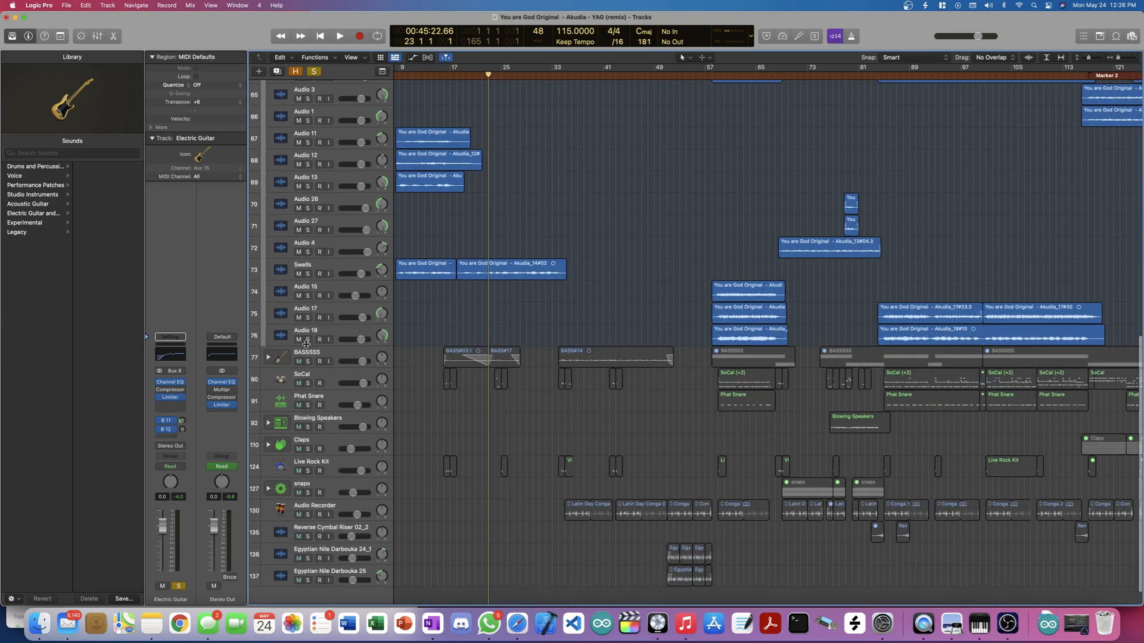
Step: Solo the BASSSSS stack together with Electric Guitar and play both from bar 23
click(308, 361)
scroll(308, 363, up, 5)
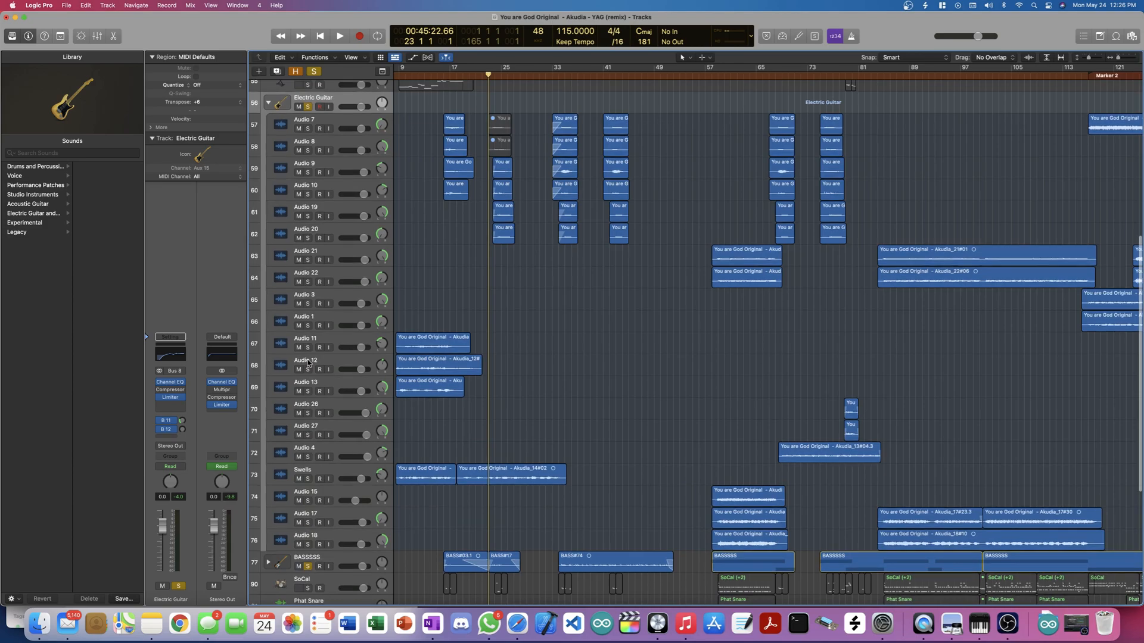
key(space)
scroll(602, 140, down, 4)
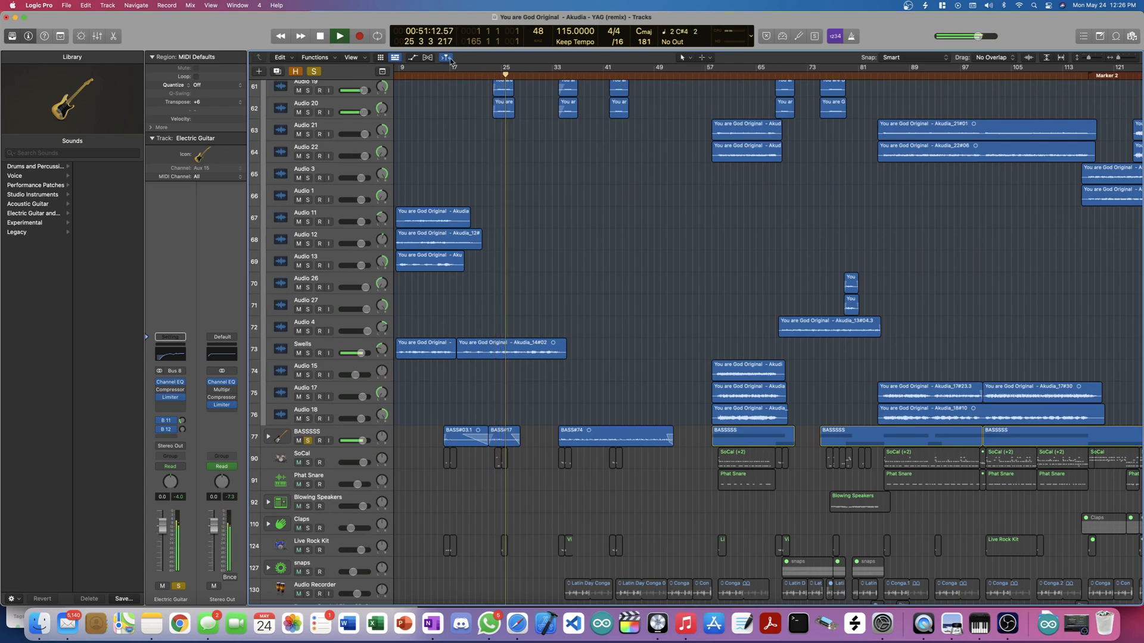
Step: Clear all track solos and restart playback of the full mix from about bar 23
click(316, 72)
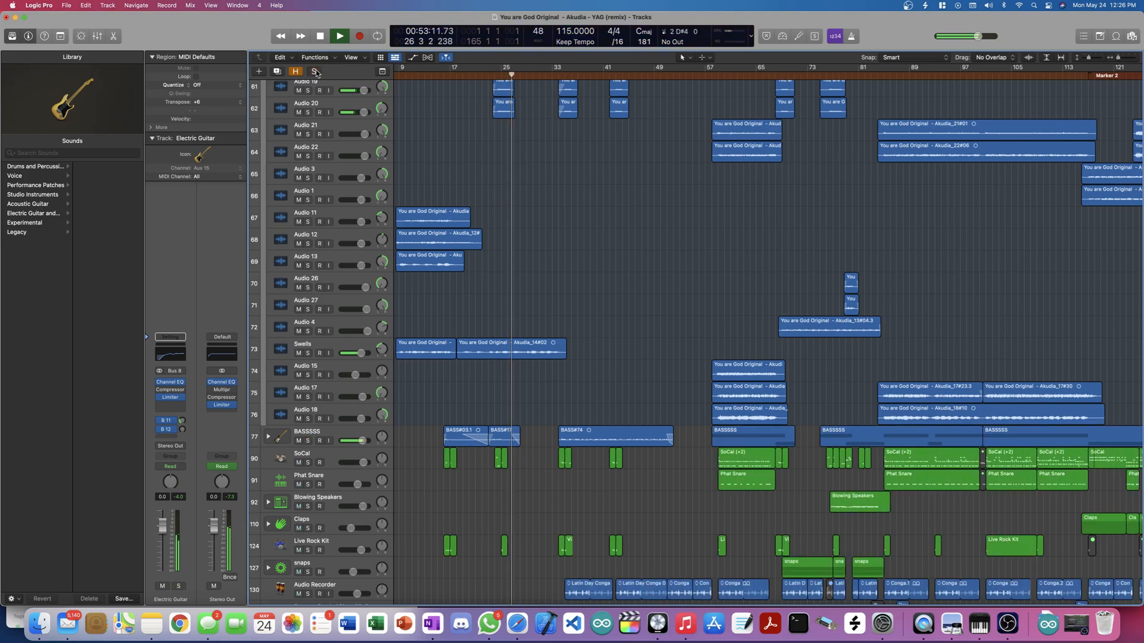
key(space)
click(488, 72)
key(space)
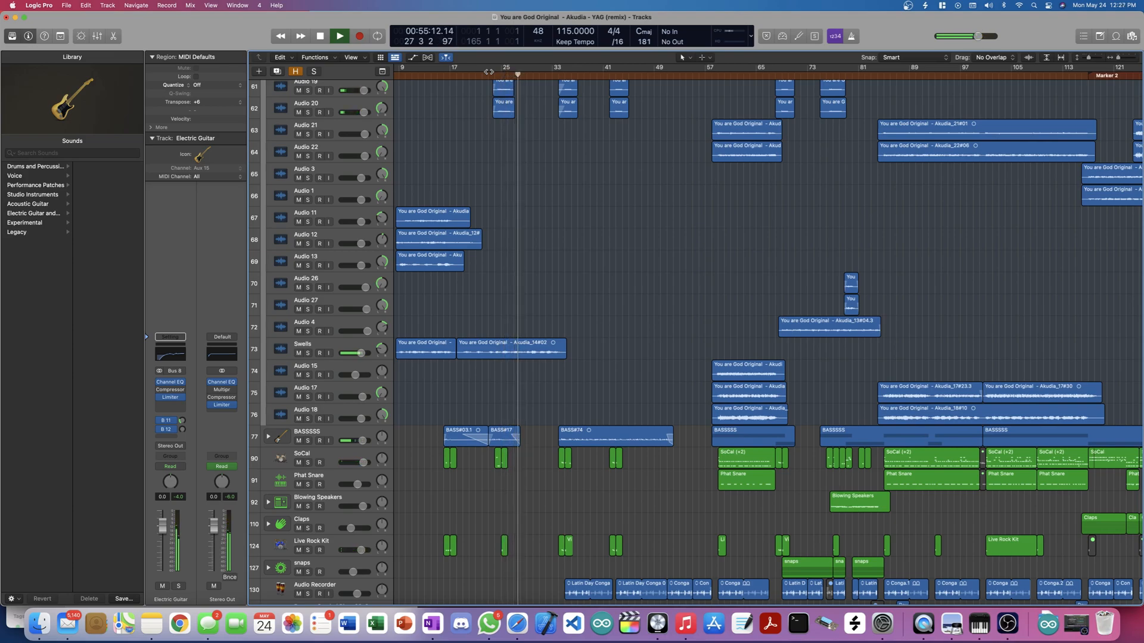
Step: Follow the orchestra, guitar and bass tracks during full-mix playback, return the playhead to bar 33, and stop playback
scroll(577, 170, up, 8)
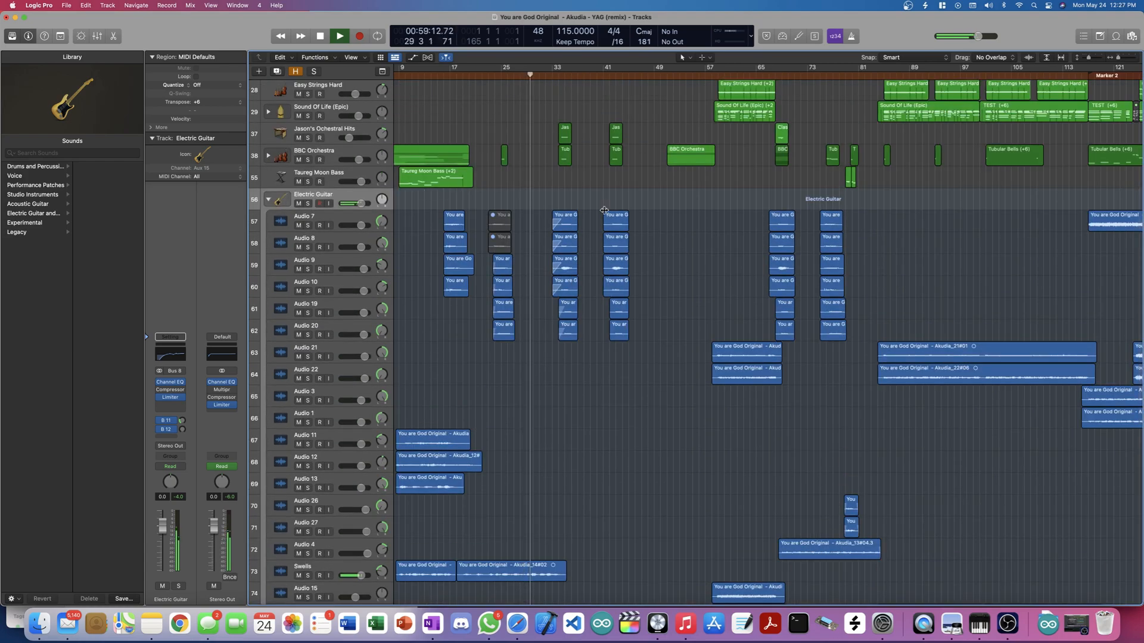
scroll(604, 211, down, 2)
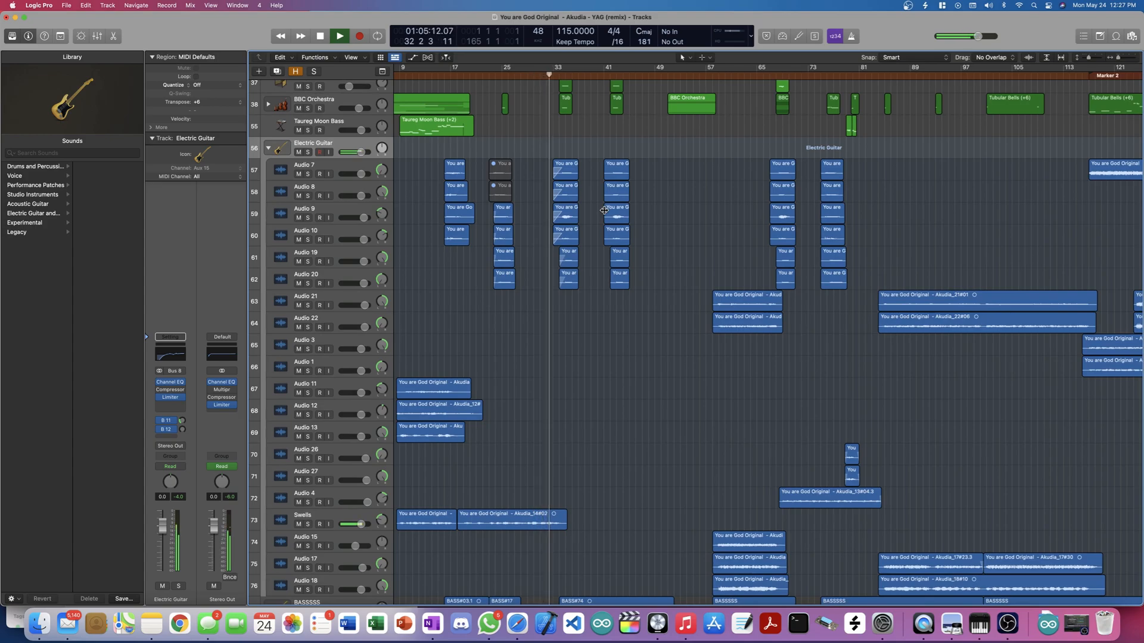
scroll(600, 304, right, 1)
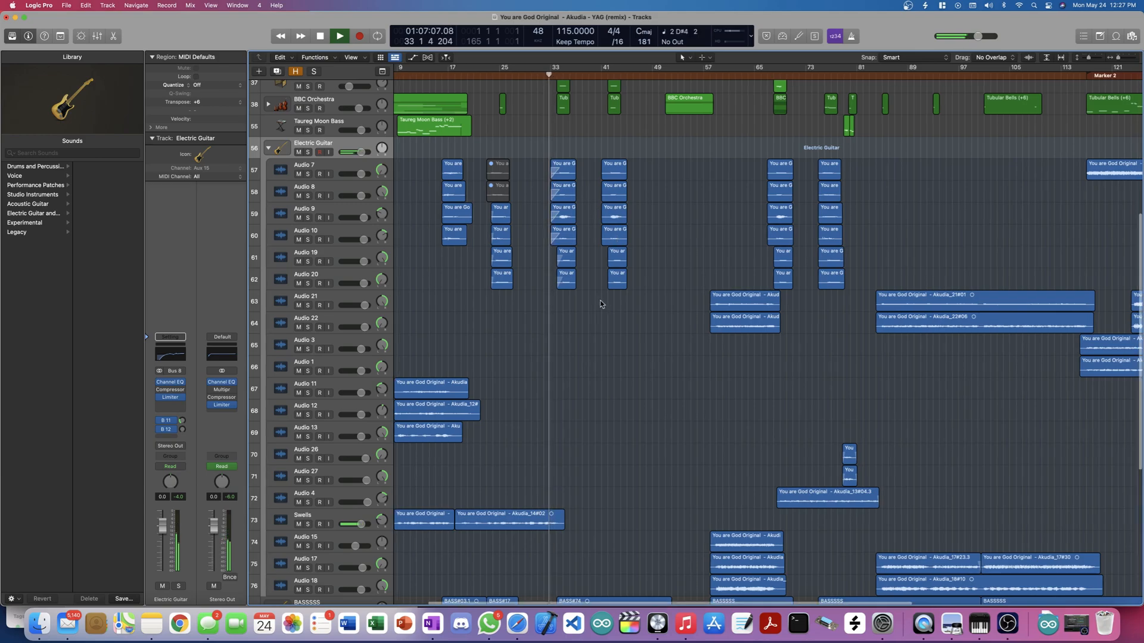
scroll(601, 303, down, 3)
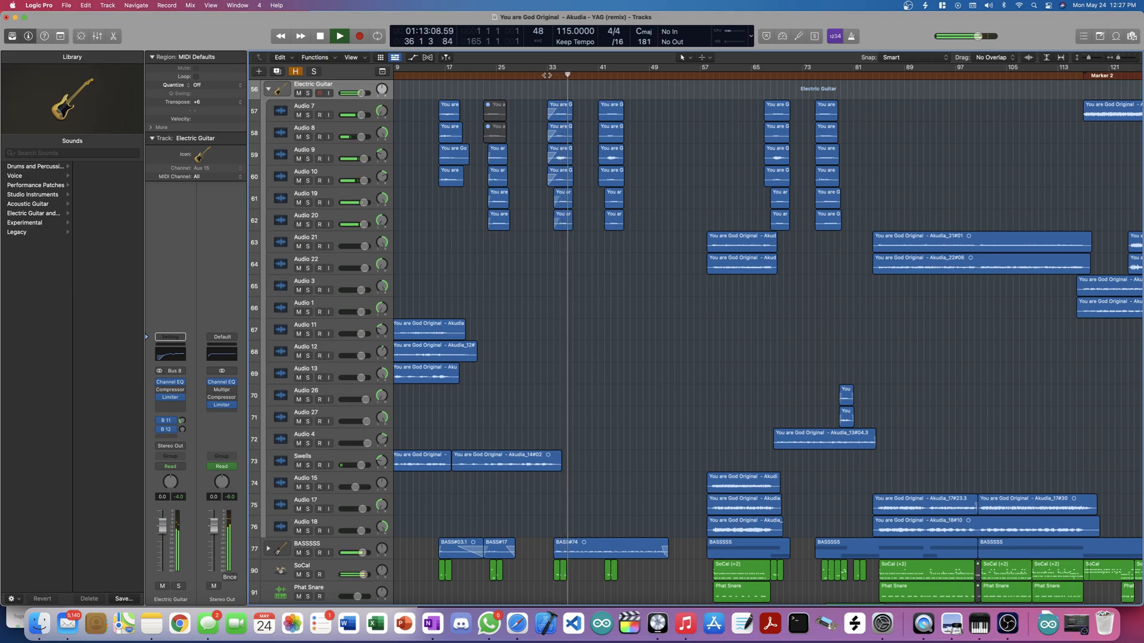
click(547, 76)
key(space)
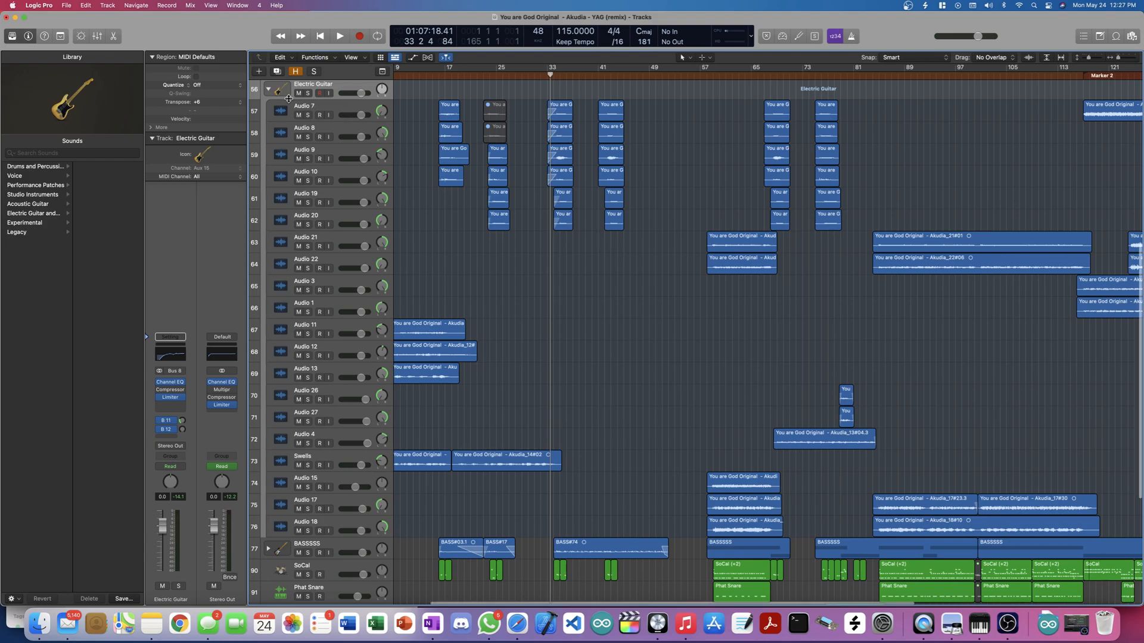
Step: Solo the Jason's Ochestral Hits track
scroll(319, 188, up, 5)
click(320, 188)
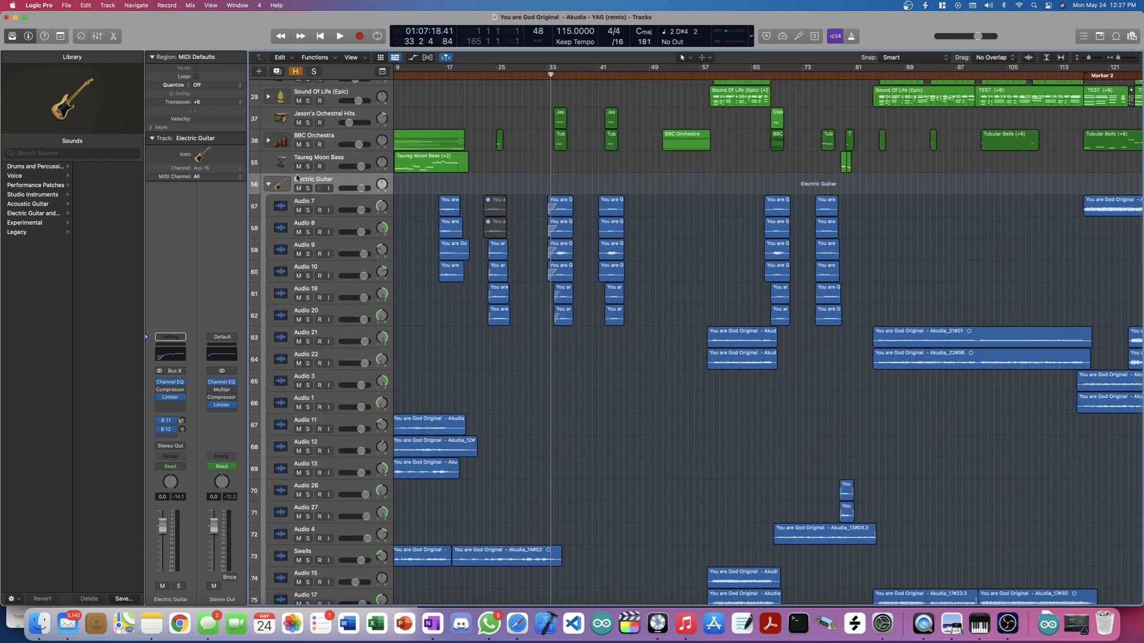
click(307, 123)
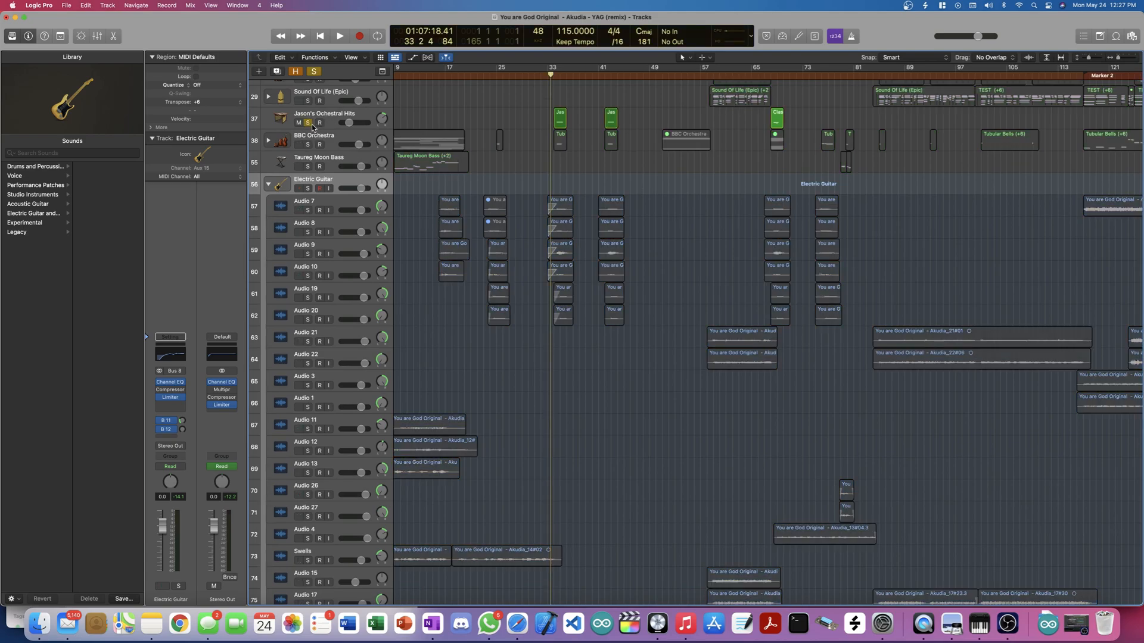
scroll(332, 162, down, 3)
scroll(333, 164, up, 4)
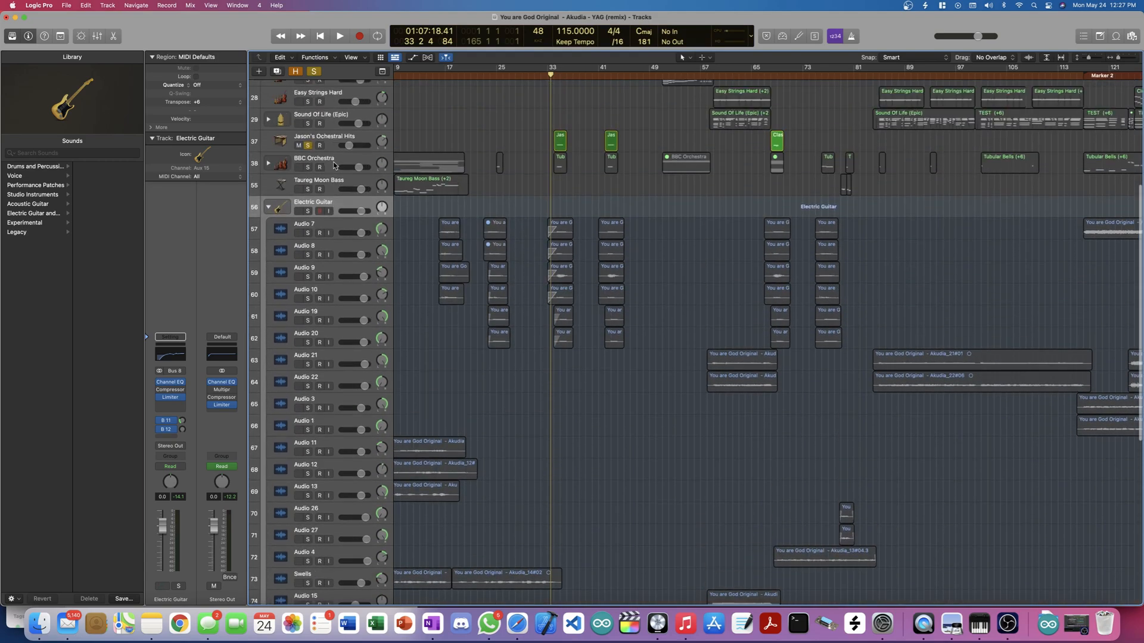
scroll(333, 166, up, 6)
scroll(333, 165, down, 5)
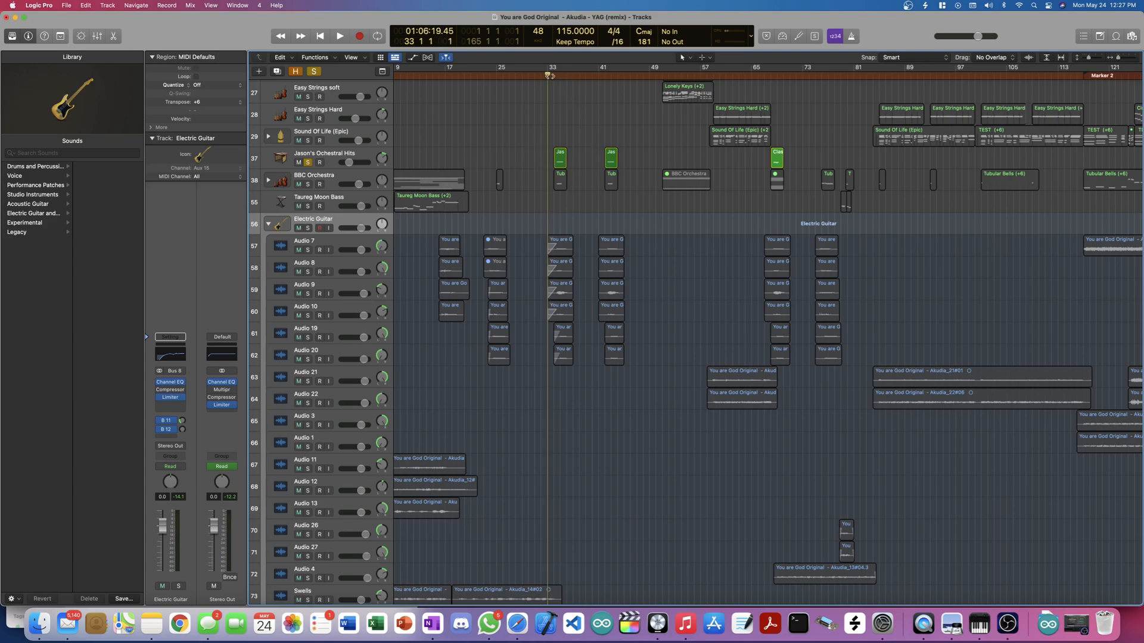
Step: Select the Jason's Ochestral Hits track and play its soloed part from bar 34
click(552, 76)
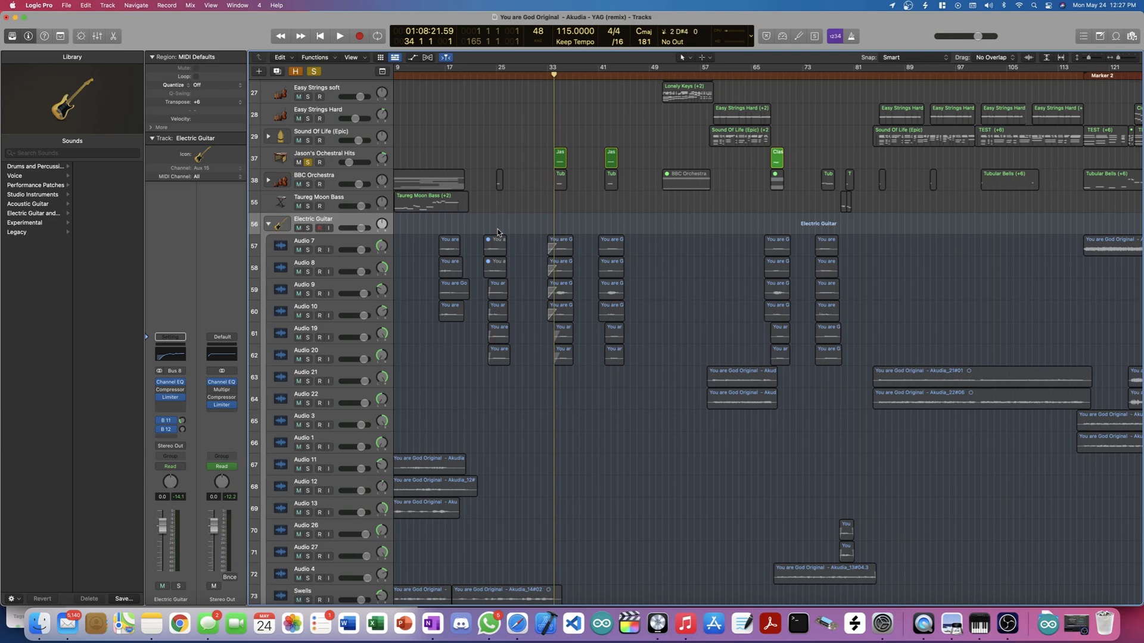
click(369, 156)
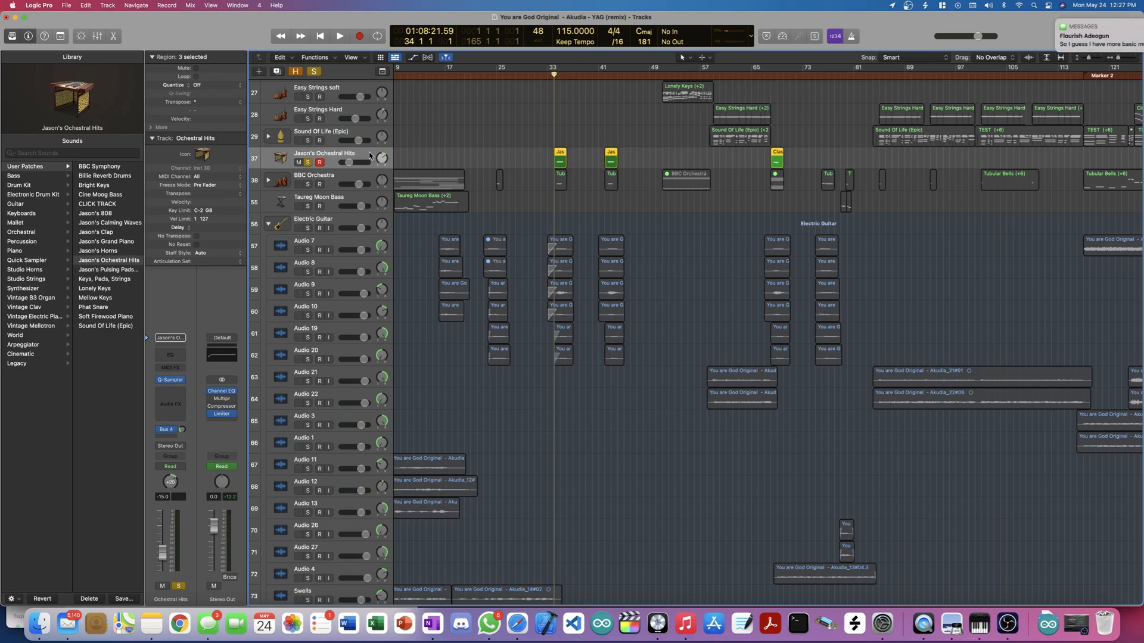
key(space)
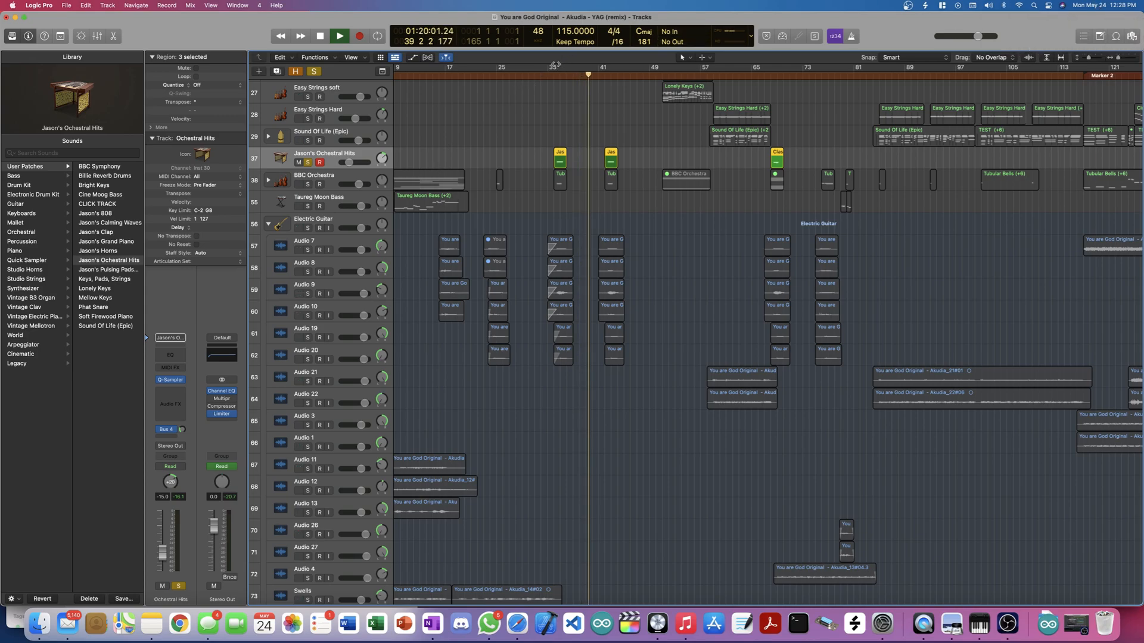
Step: Set a cycle range from bar 34 to bar 37 and stop playback
drag(559, 68, 575, 71)
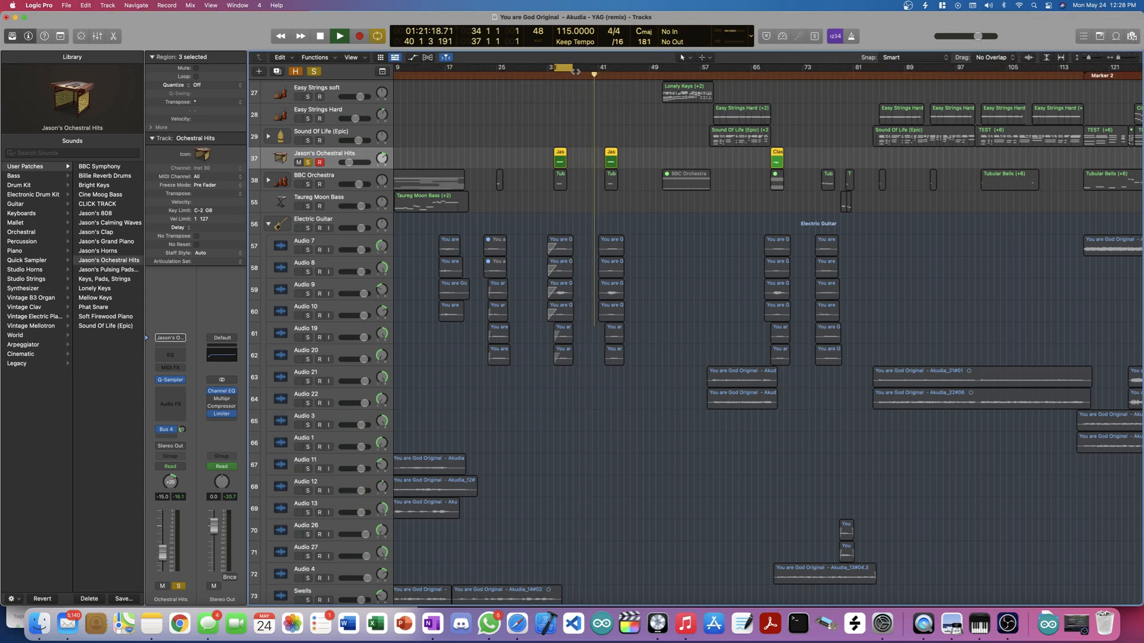
key(n)
key(space)
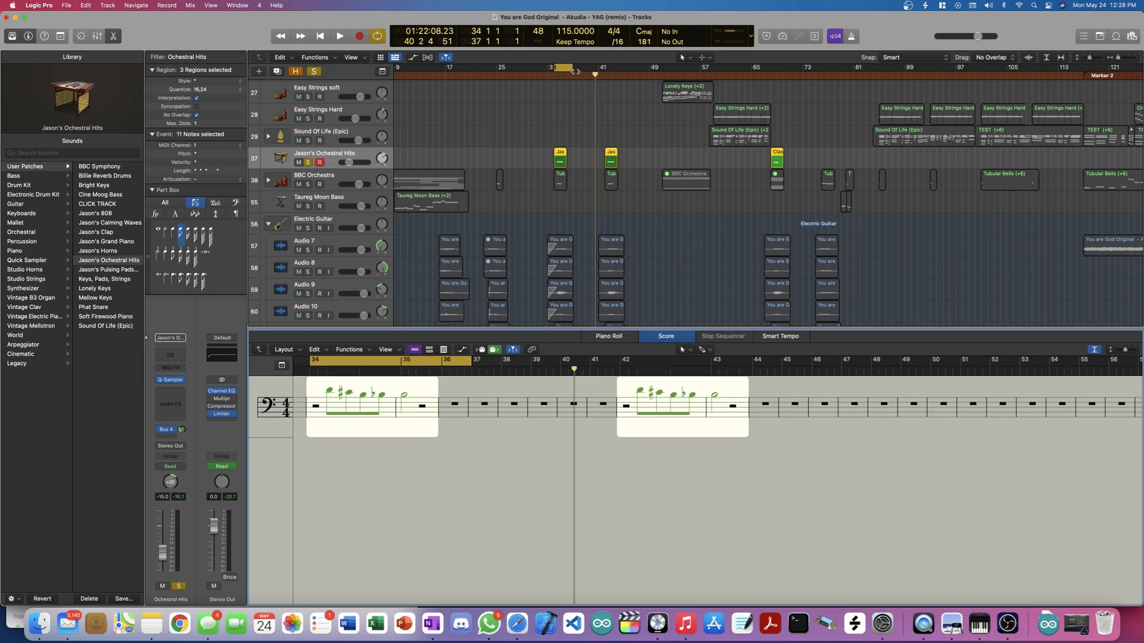
key(n)
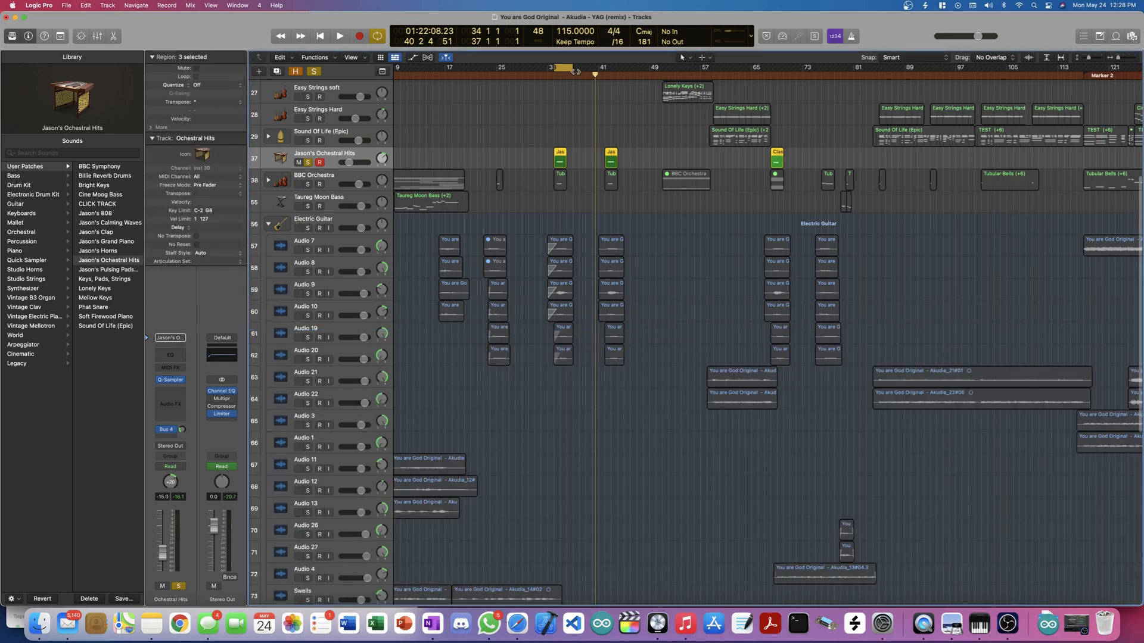
Step: Play the orchestral hits from bar 33, add BBC Orchestra to the solo, and stop playback
click(548, 72)
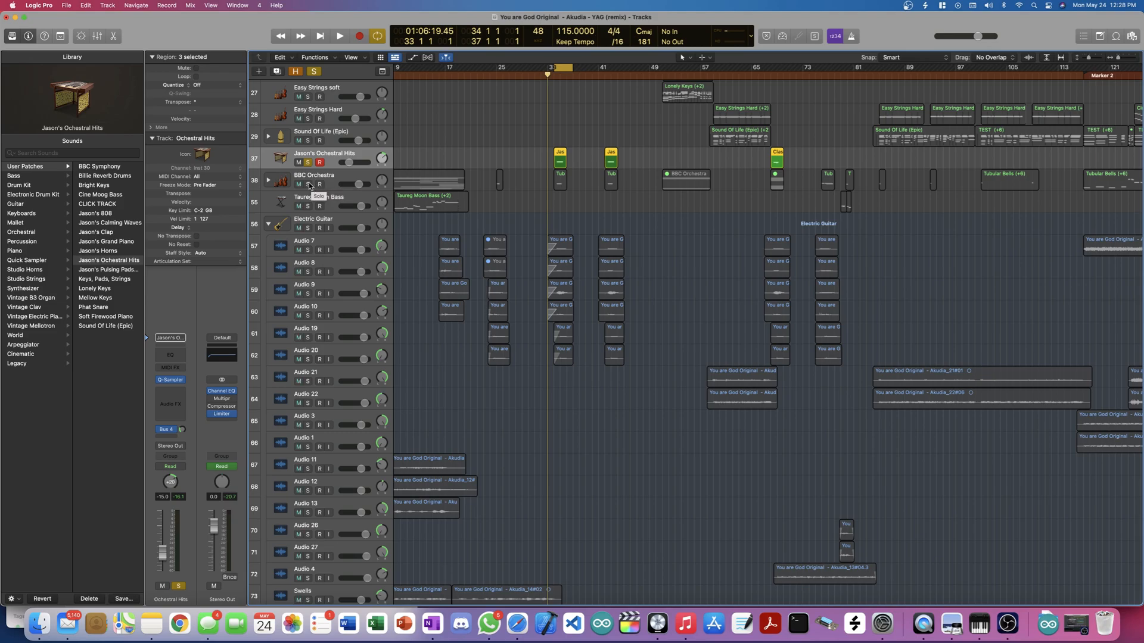
key(space)
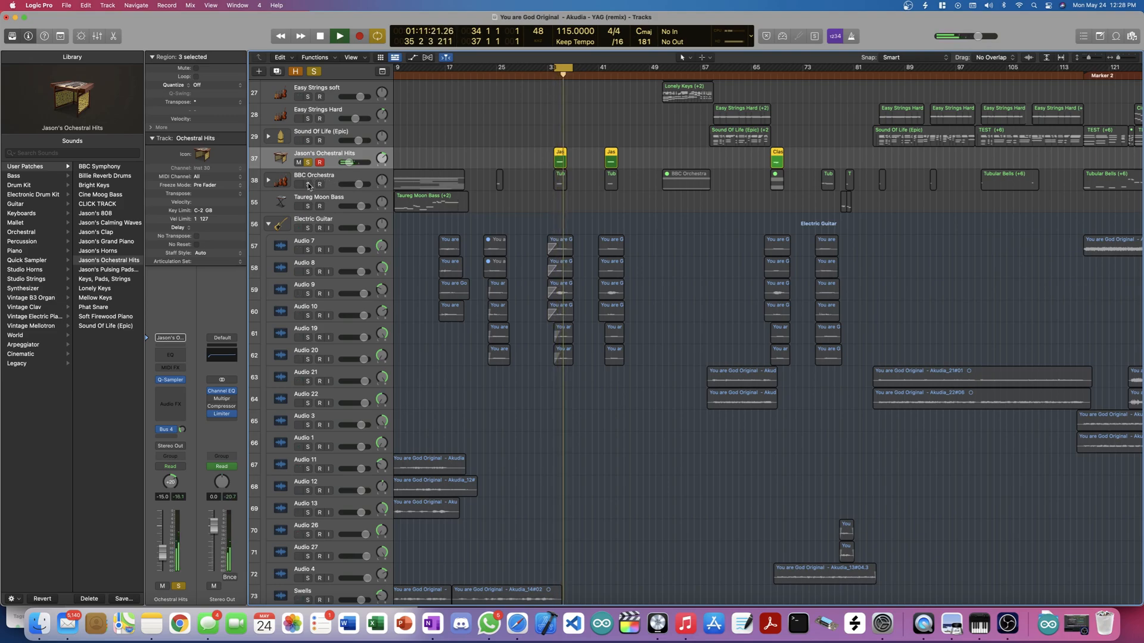
click(309, 185)
key(space)
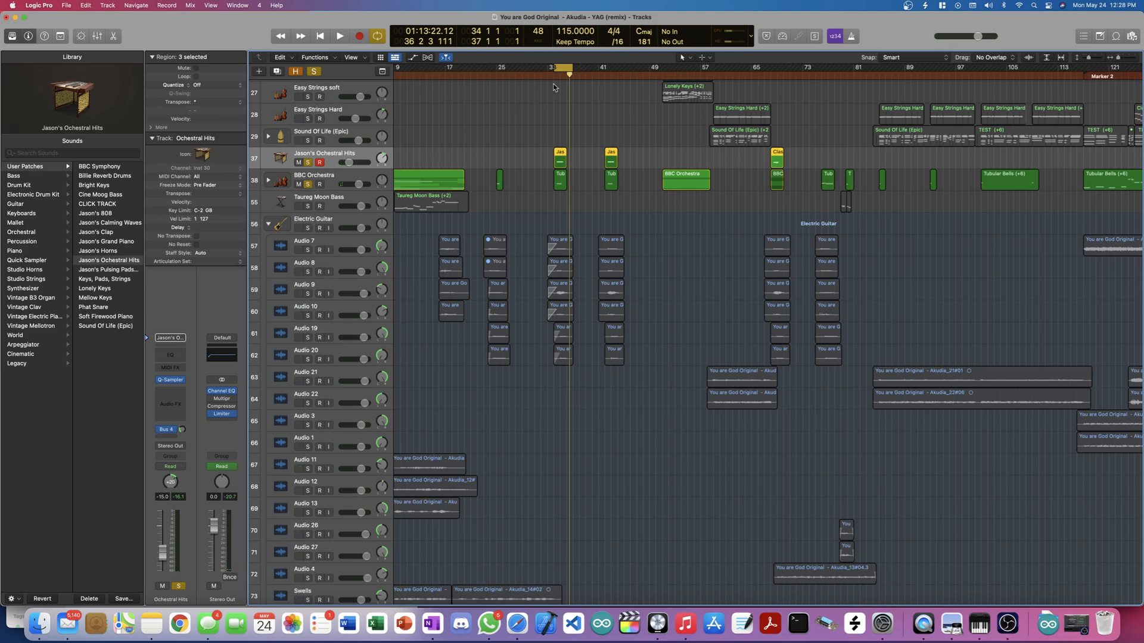
Step: Audition the orchestral hits with BBC Orchestra, add the Audio 7 guitar track to the solo, and play all three
key(space)
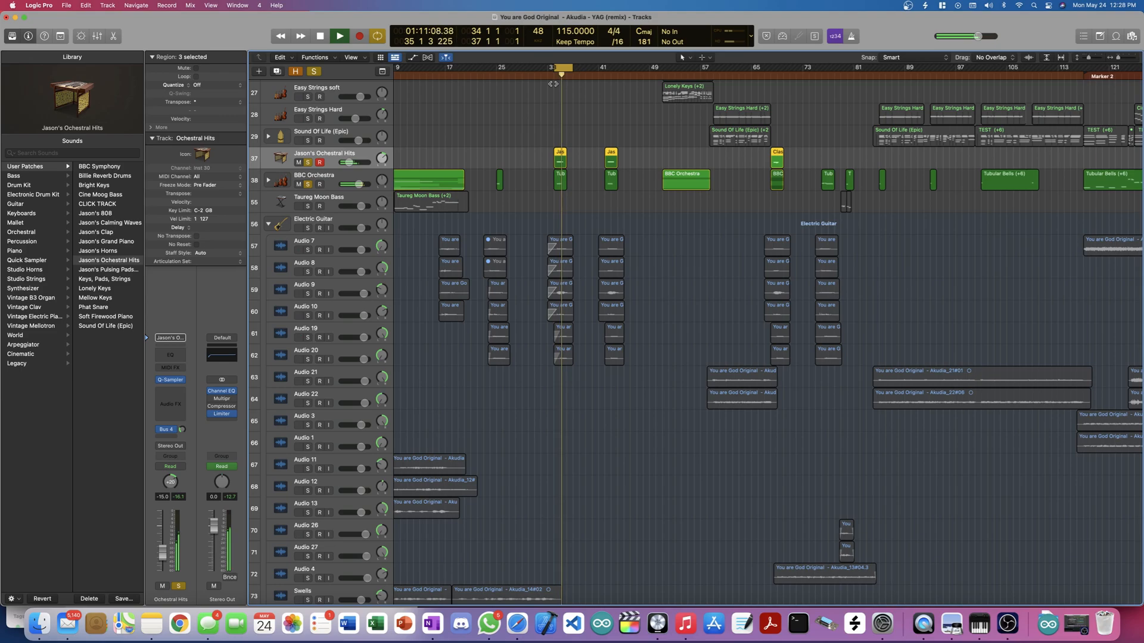
key(space)
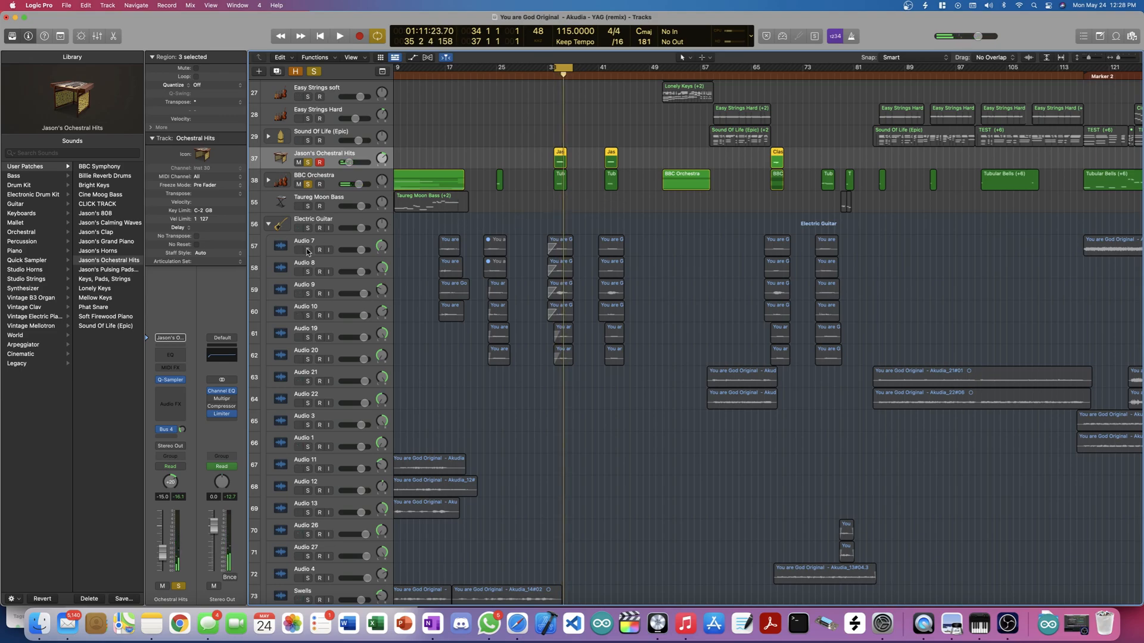
click(308, 250)
key(space)
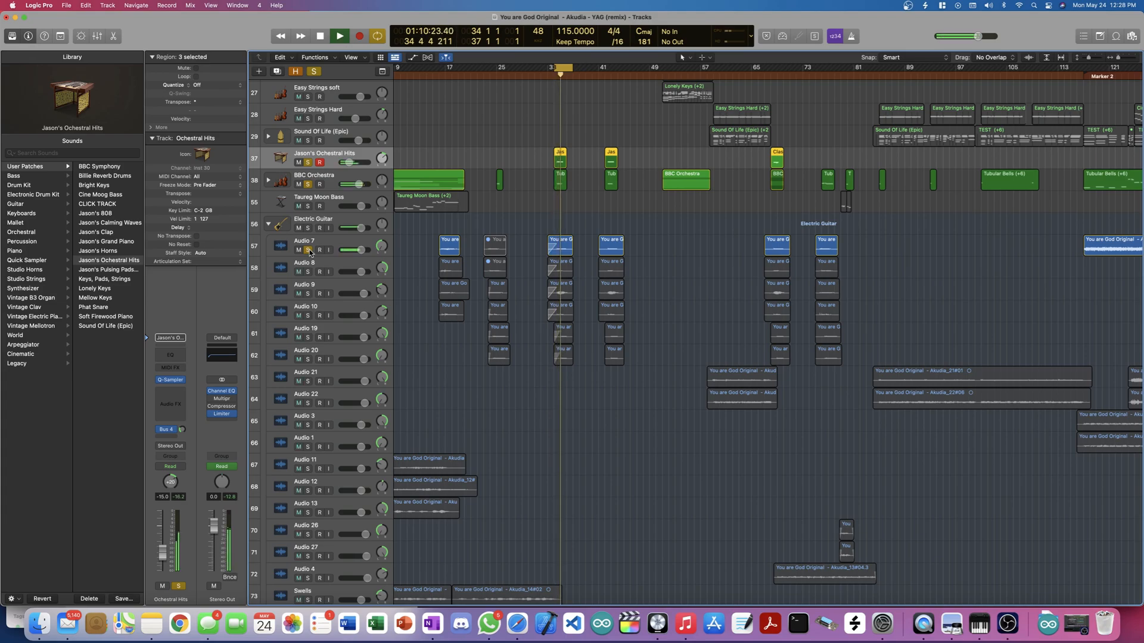
Step: Add the Audio 8, Audio 9, Audio 10, Audio 19 and Audio 20 guitar tracks to the solo one by one during playback, and stop
click(308, 272)
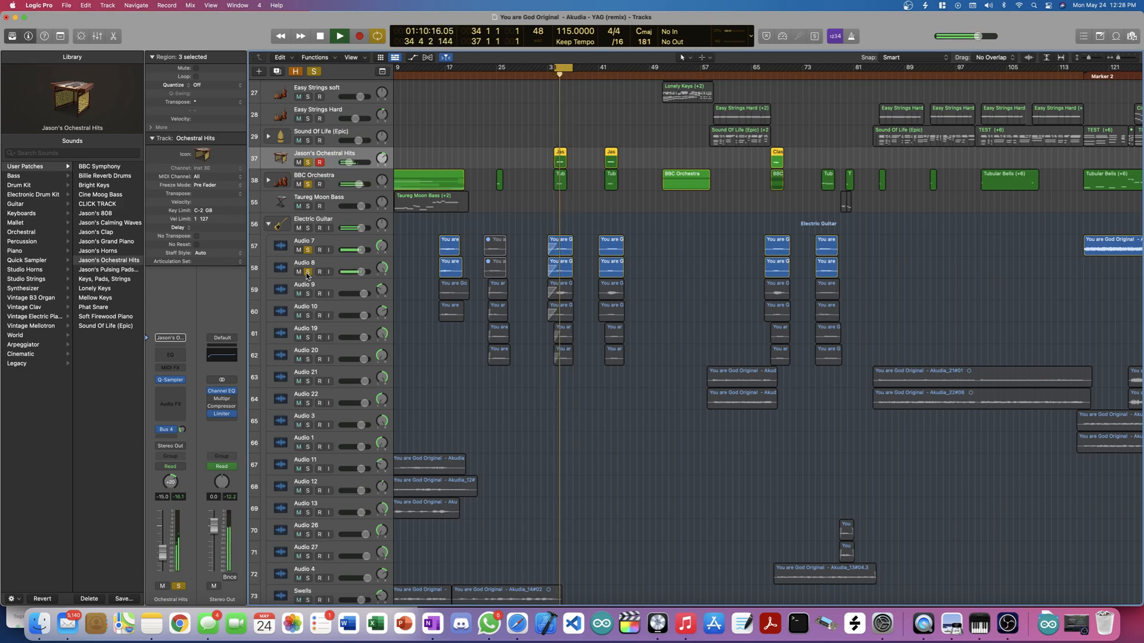
click(308, 293)
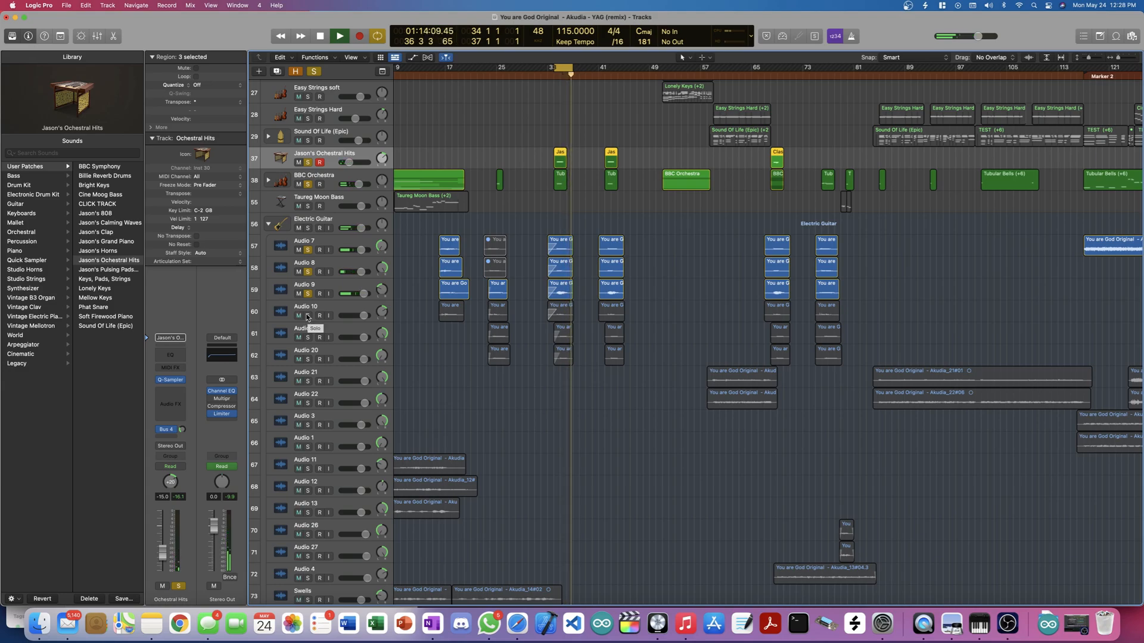
click(307, 316)
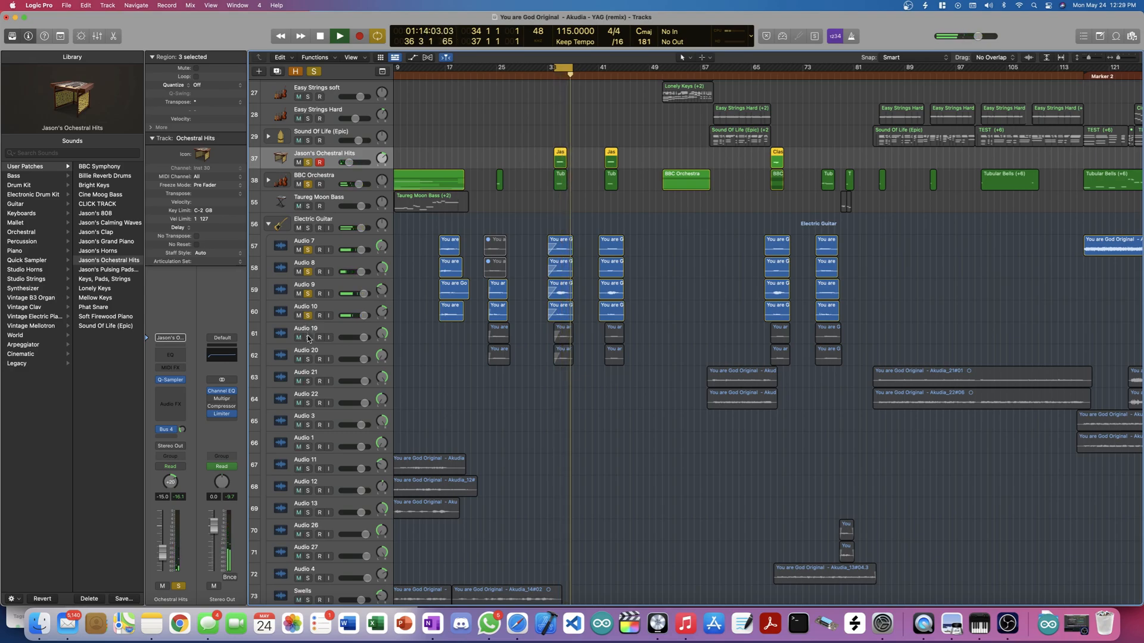
click(308, 338)
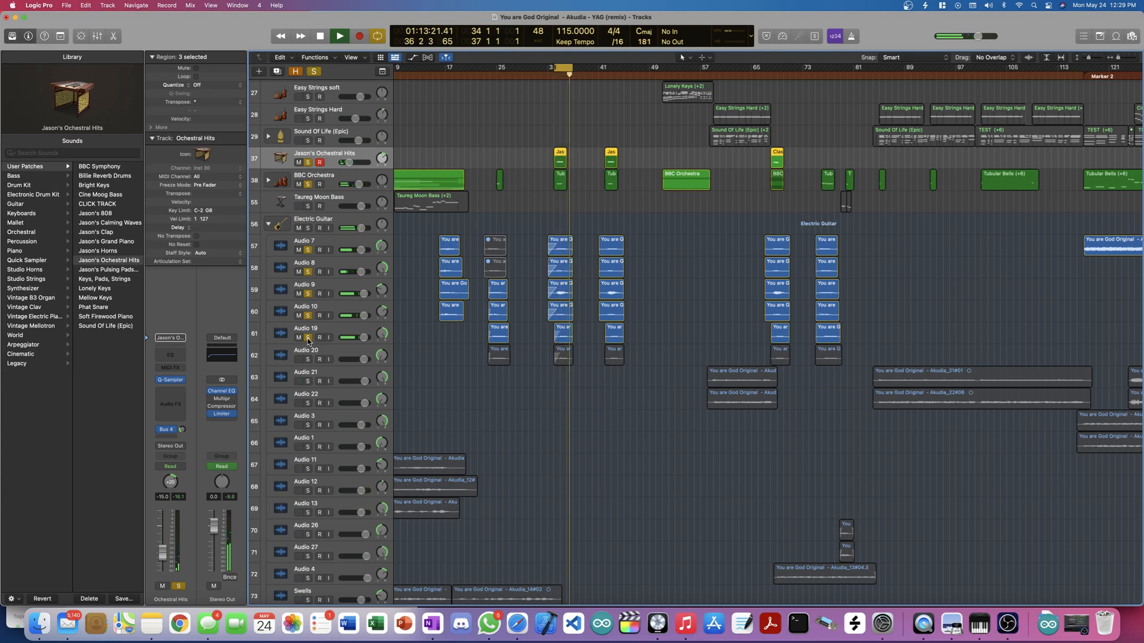
click(307, 359)
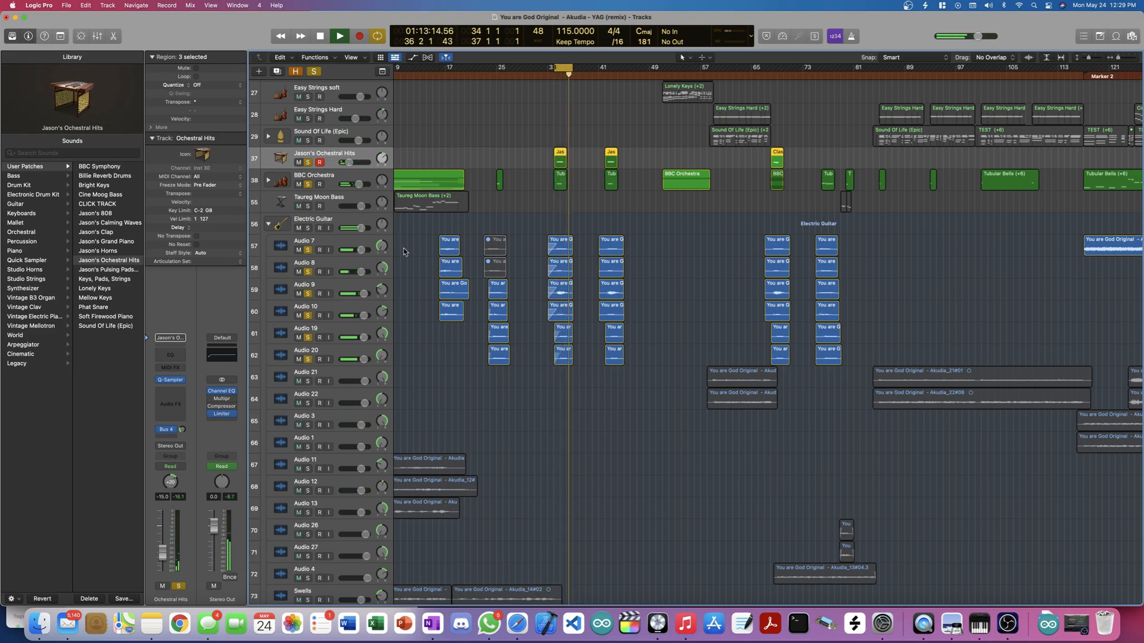
key(space)
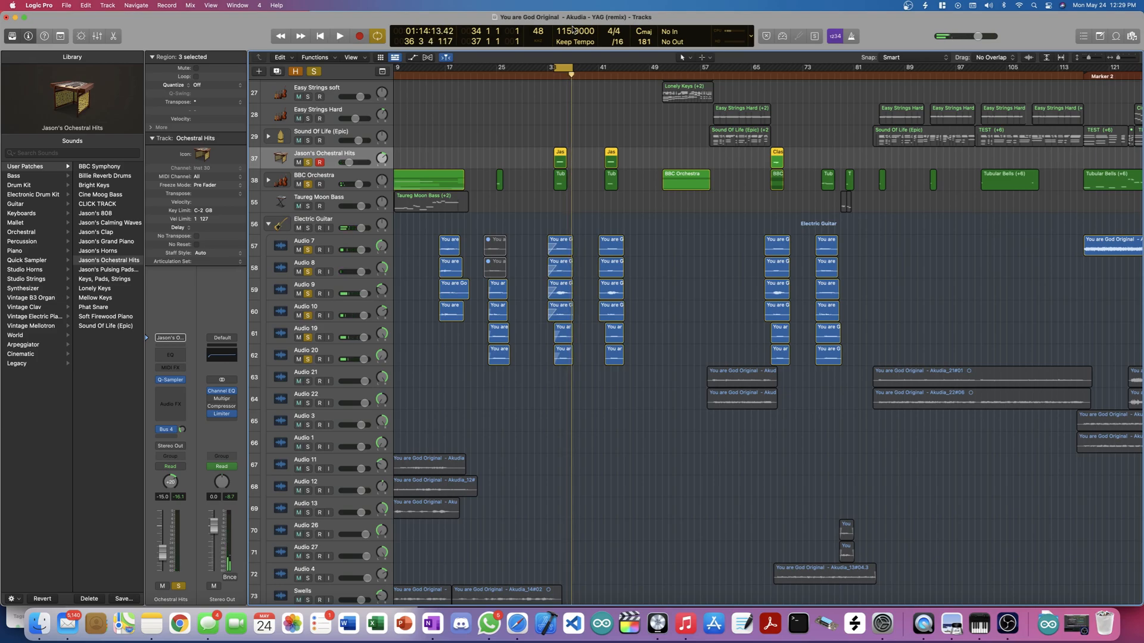
Step: Add the BASSSSS track to the solo, play the cycled section with it, and stop playback
scroll(578, 255, down, 6)
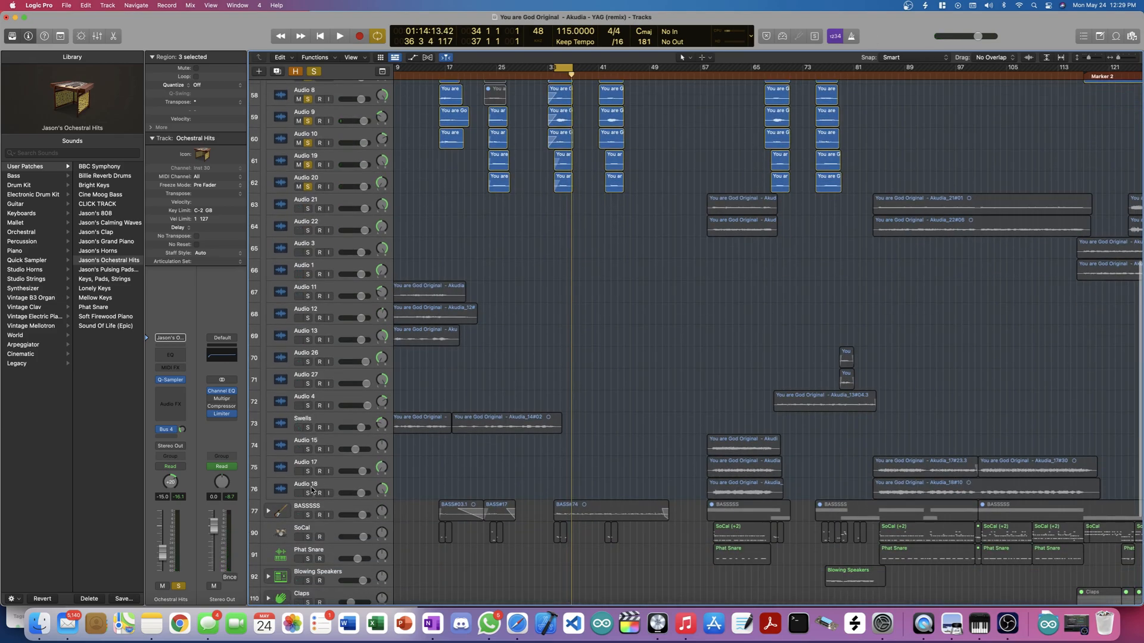
click(311, 514)
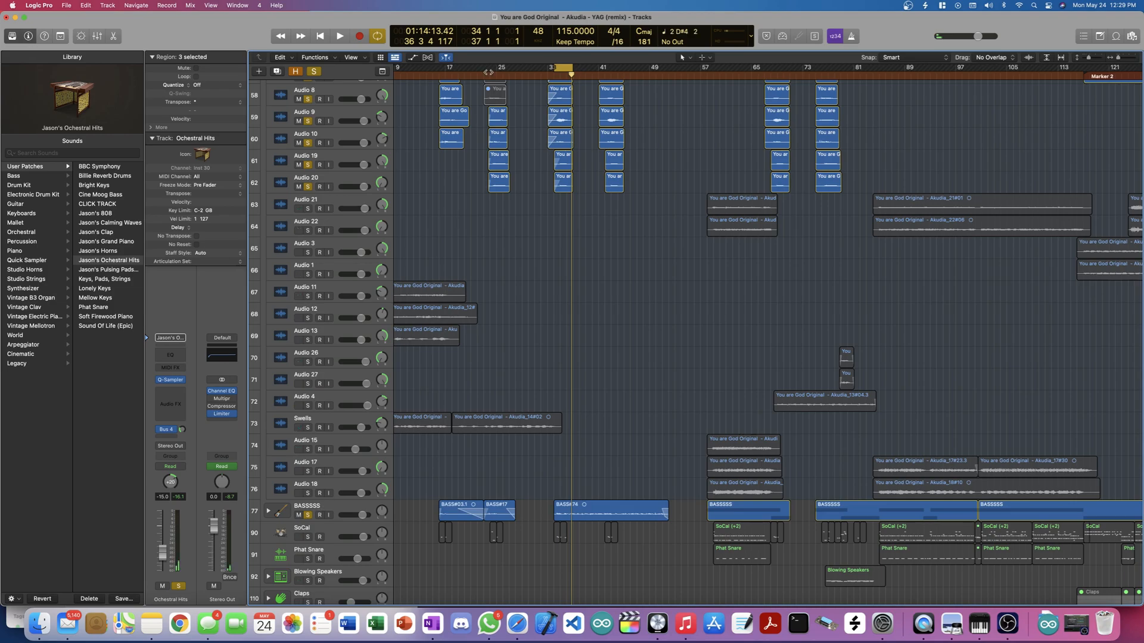
key(space)
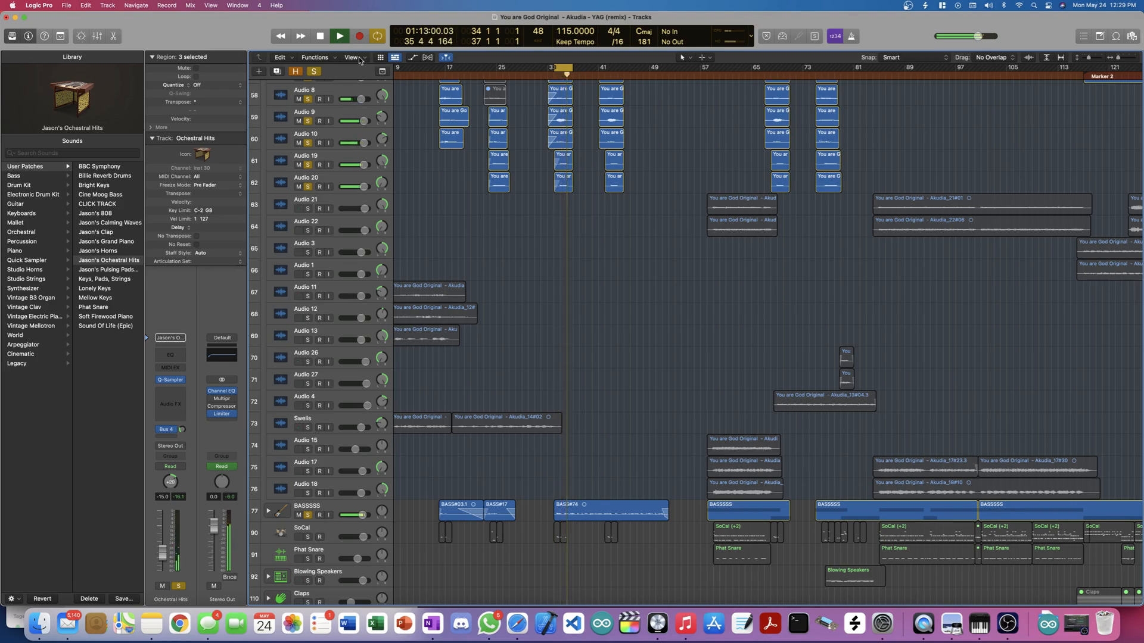
key(space)
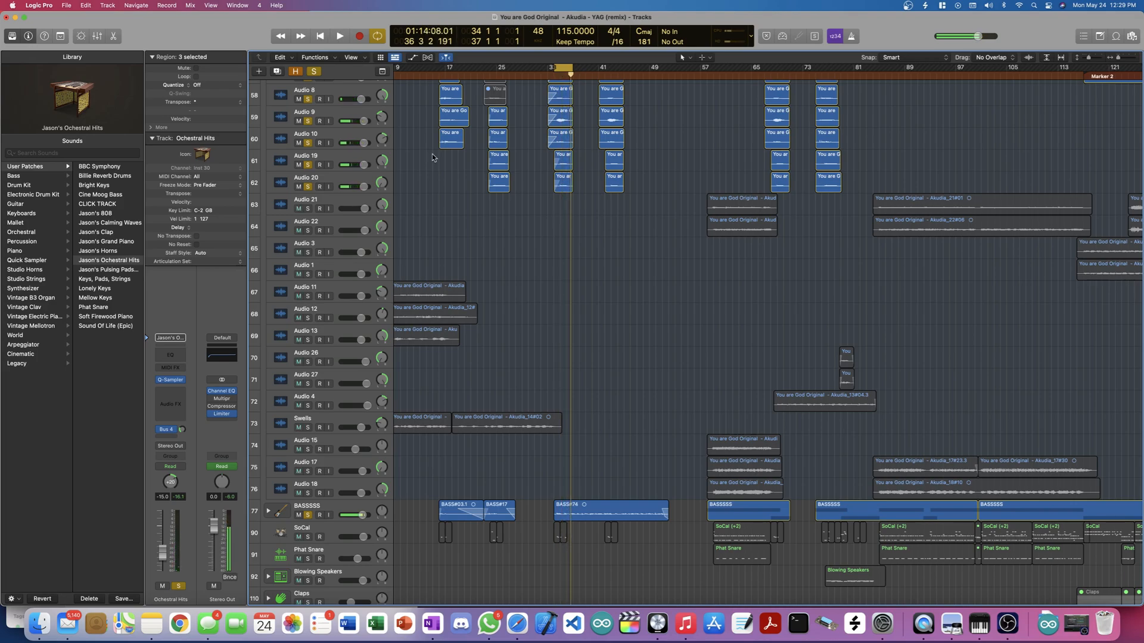
Step: Add the SoCal and Live Rock Kit drum tracks to the solo, play the cycled section, and stop playback
scroll(668, 333, down, 8)
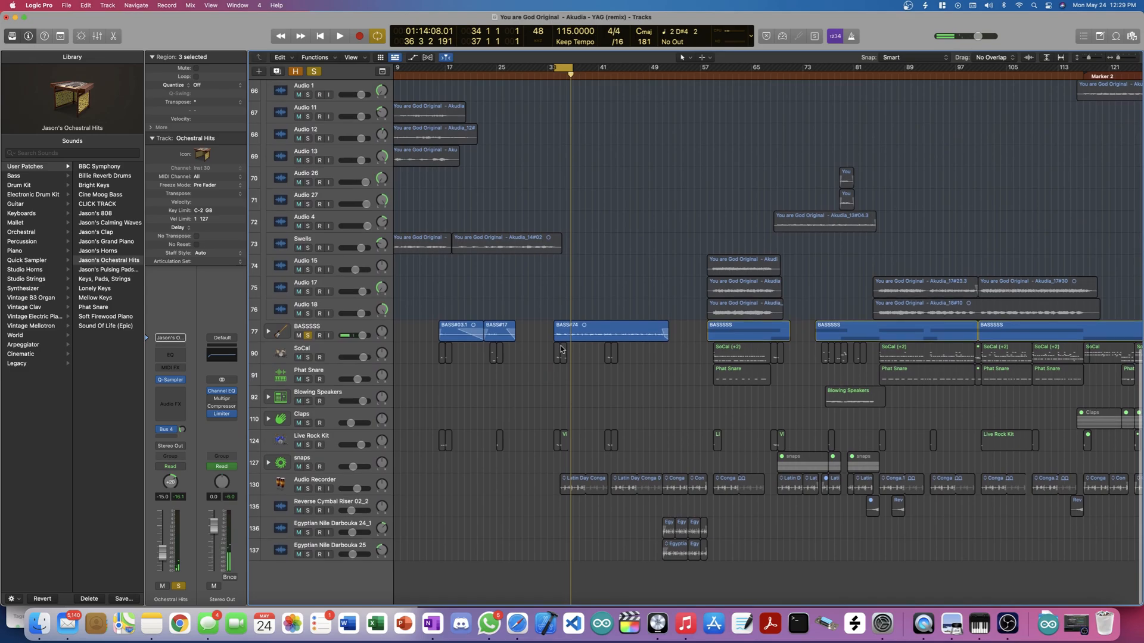
click(307, 358)
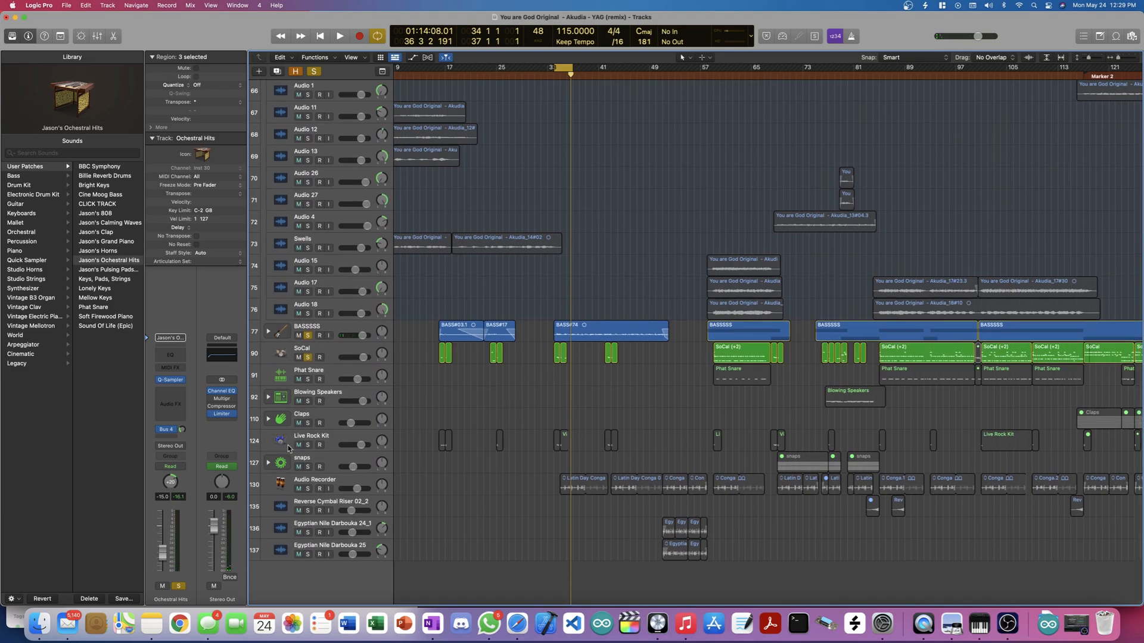
click(308, 446)
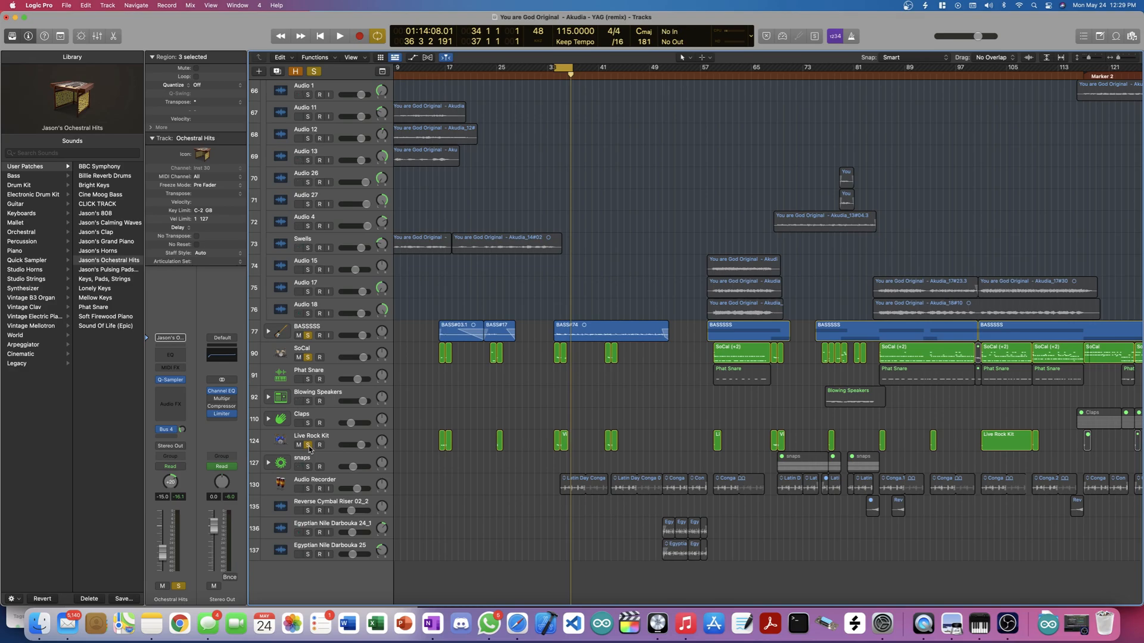
key(space)
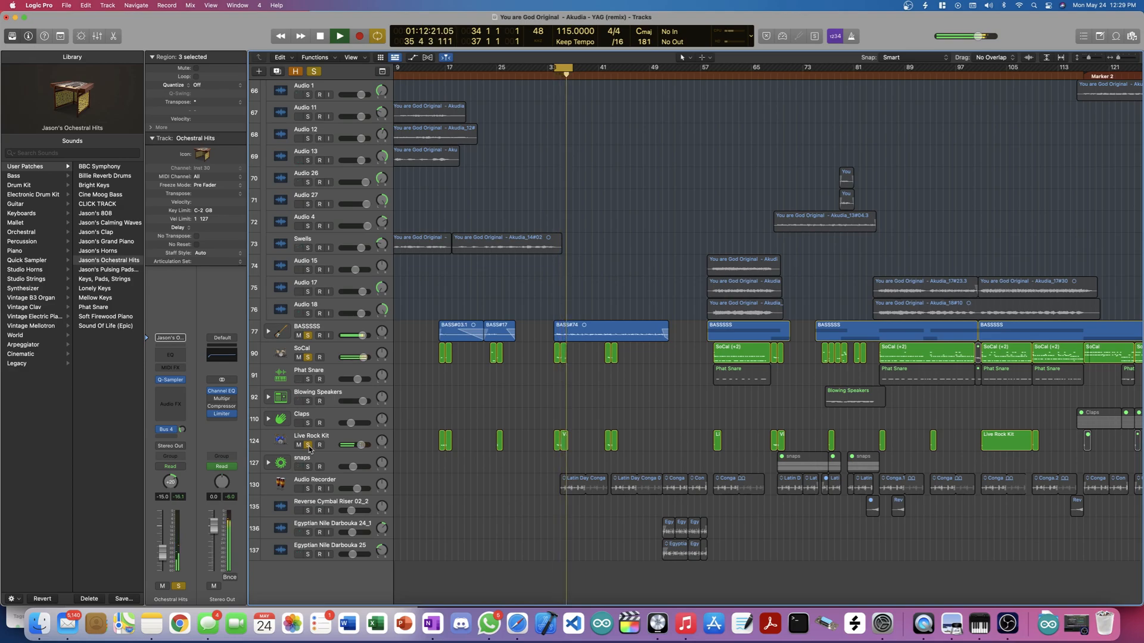
key(space)
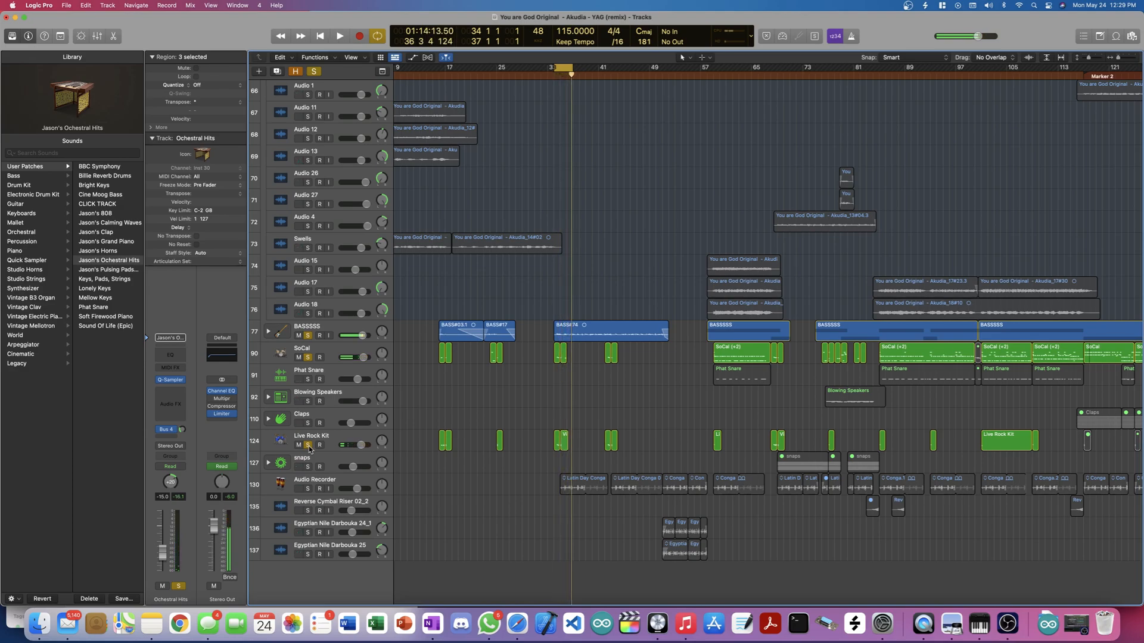
Step: Clear all track solos, turn off the cycle range, and play the full arrangement from about bar 39
scroll(636, 439, up, 15)
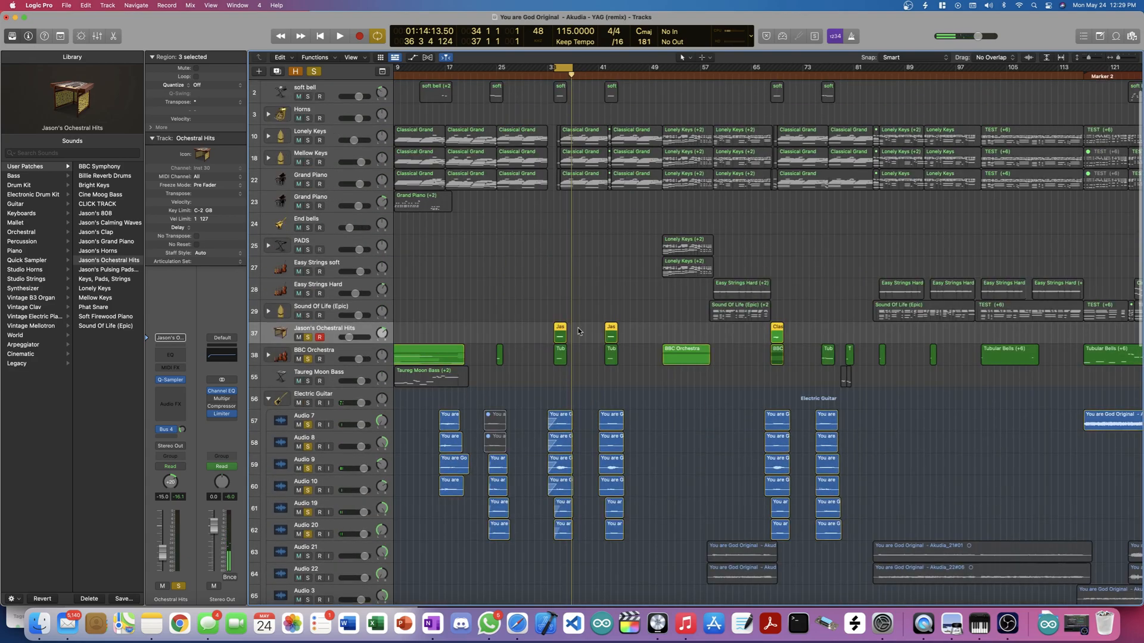
scroll(549, 351, down, 2)
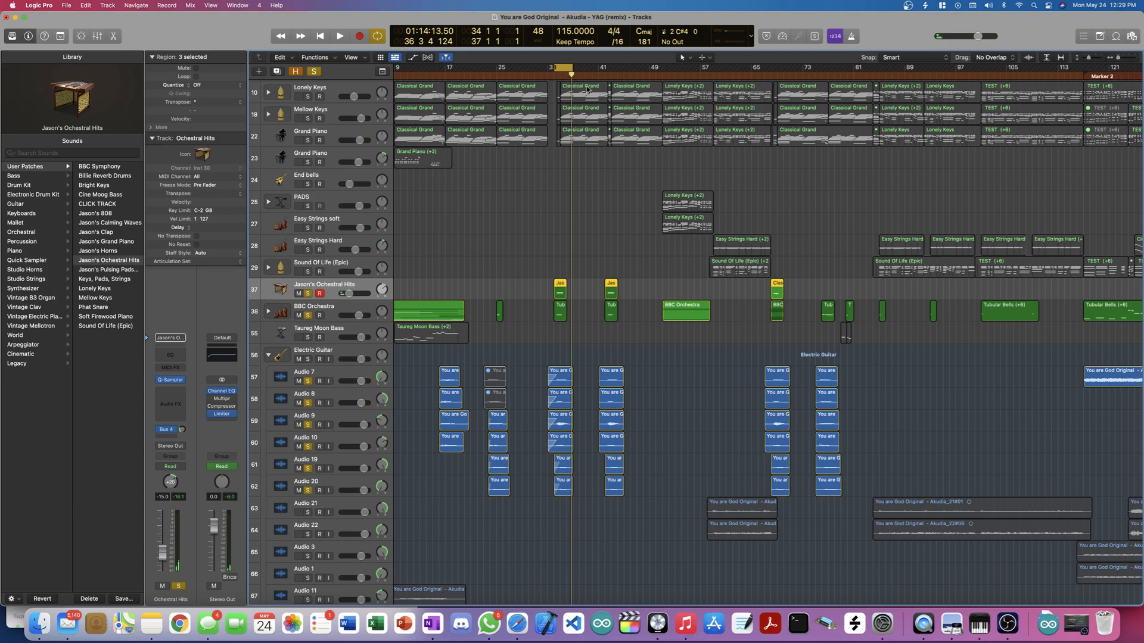
scroll(587, 88, down, 2)
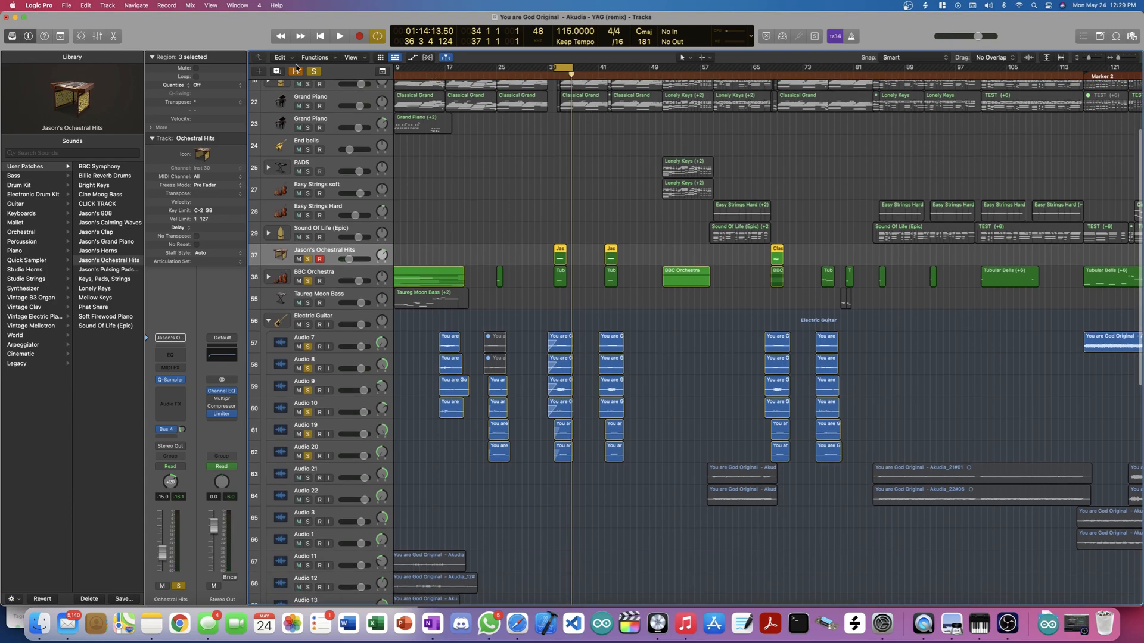
click(312, 72)
key(c)
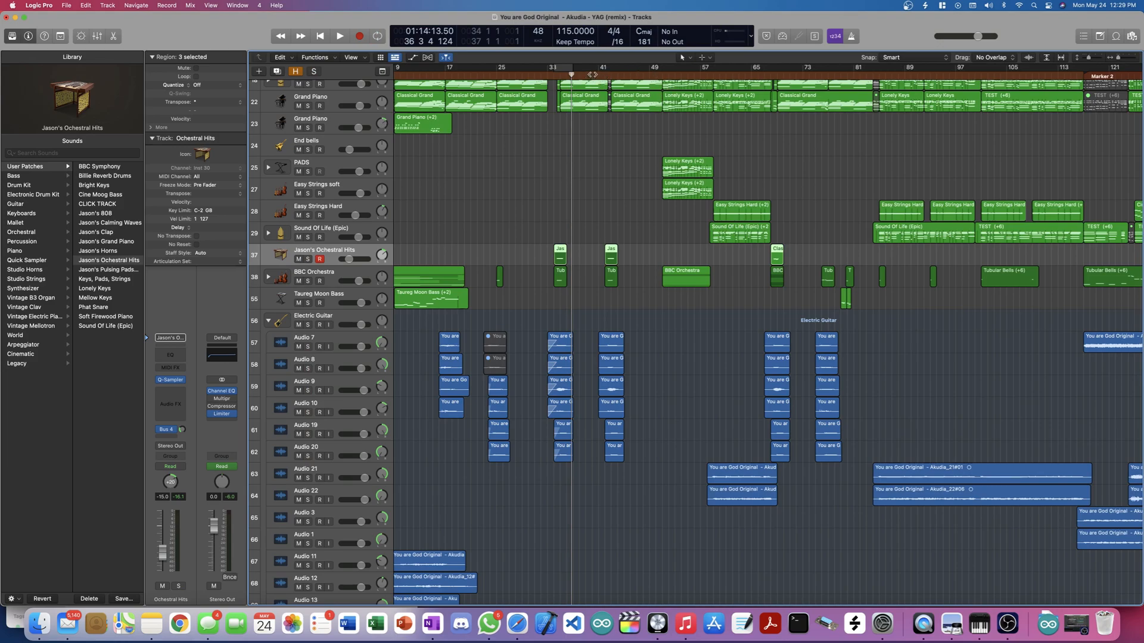
click(593, 74)
key(space)
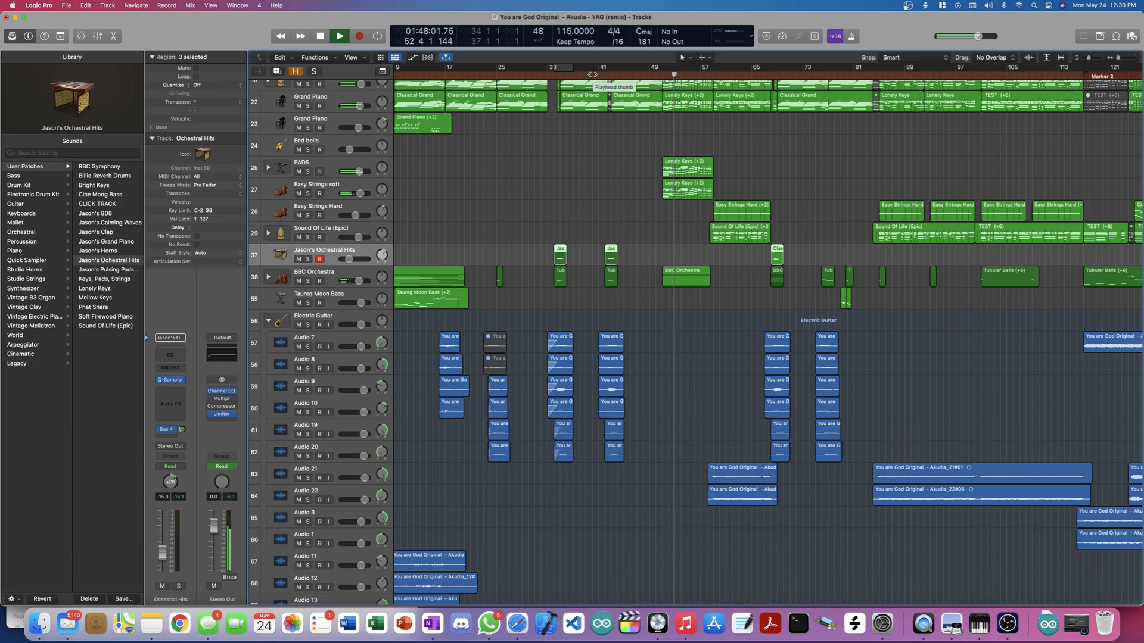
Step: Examine the tracks across the arrangement during playback from about bar 53 to bar 61, and stop playback
scroll(603, 287, down, 2)
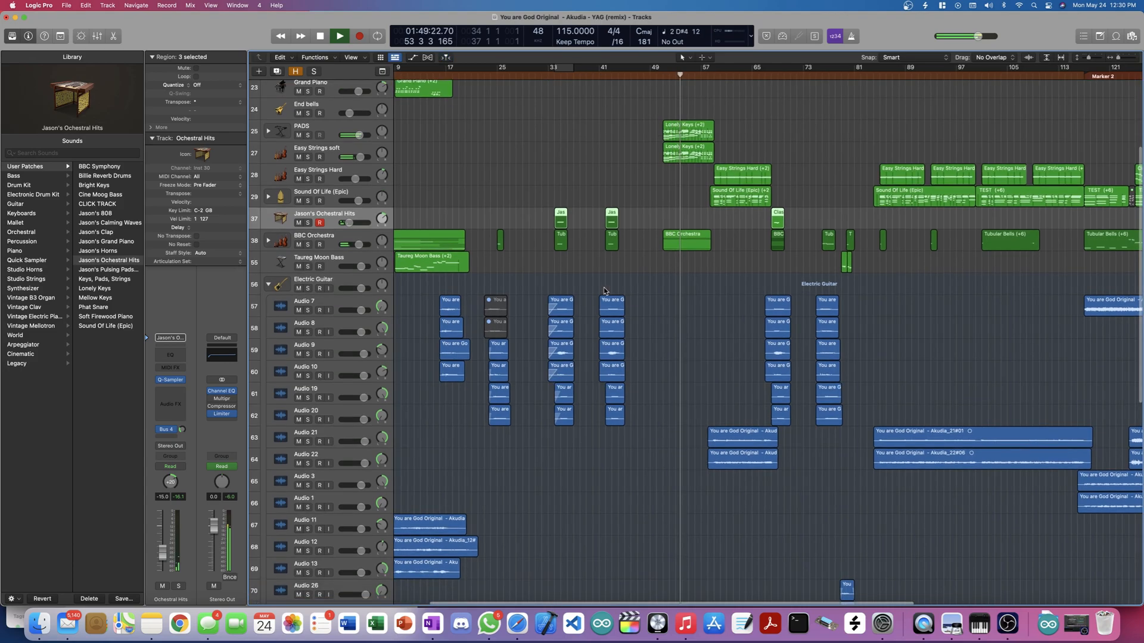
scroll(604, 290, down, 10)
scroll(604, 290, up, 15)
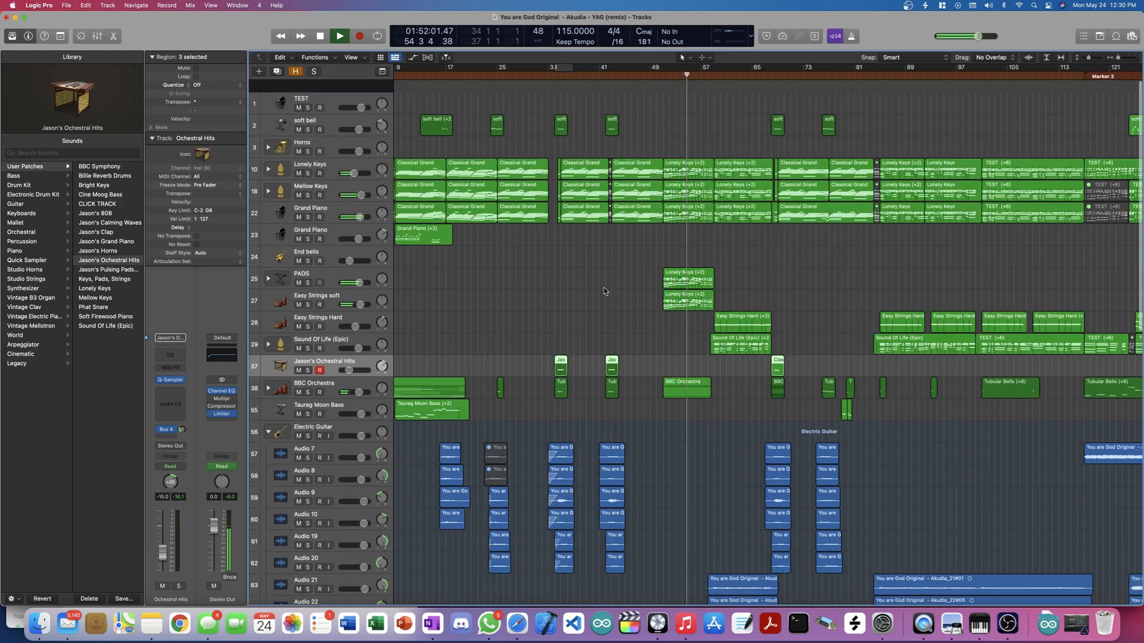
scroll(603, 287, down, 5)
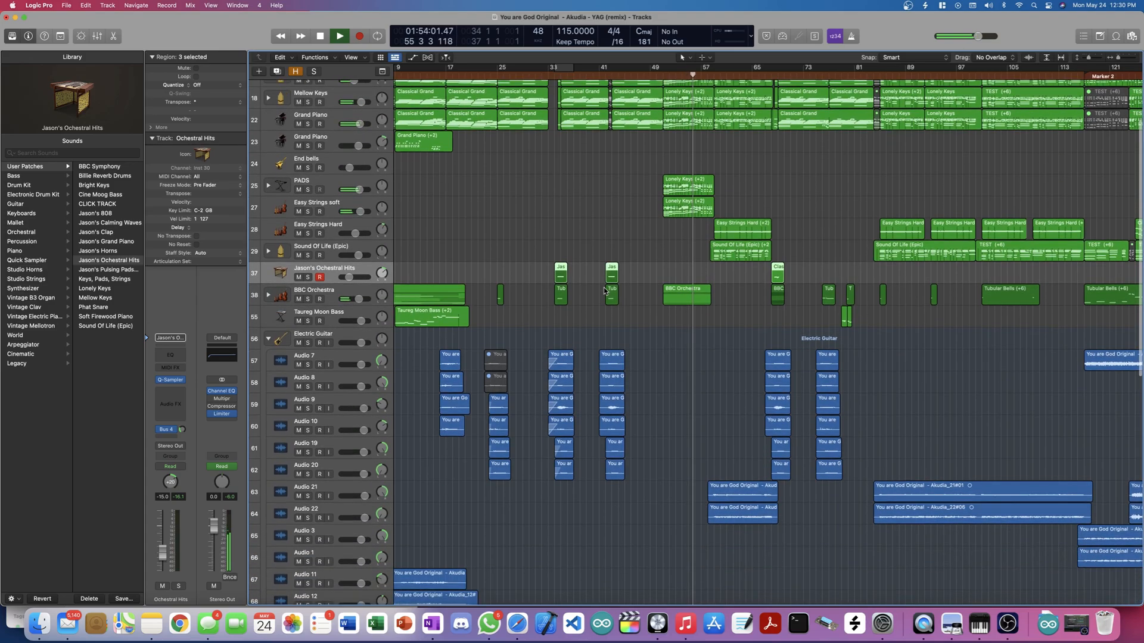
scroll(604, 290, down, 10)
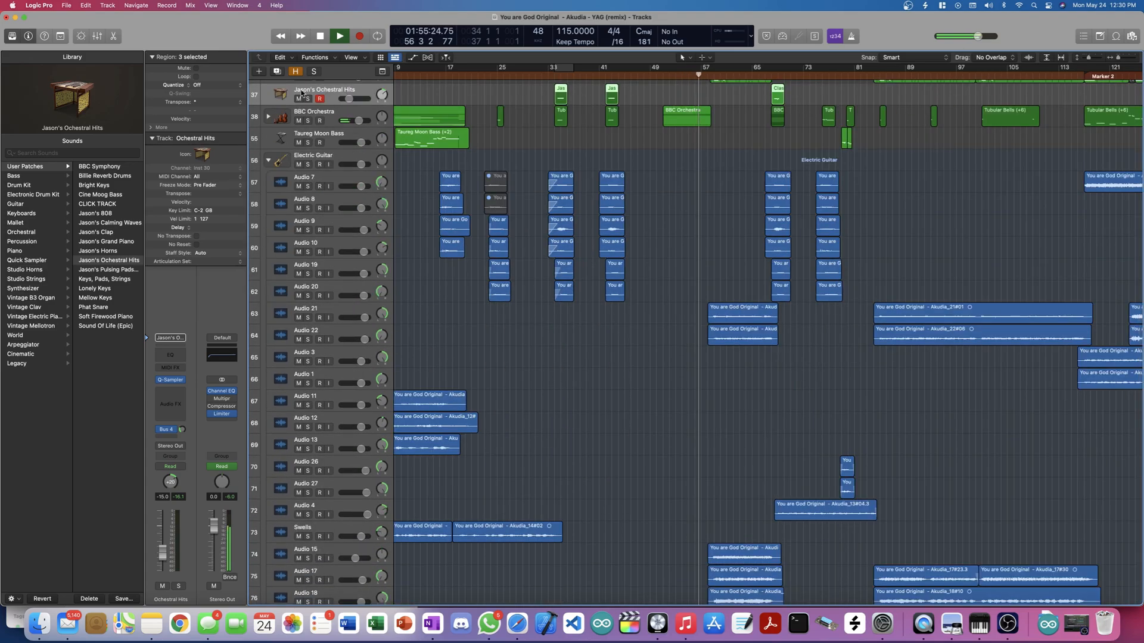
scroll(426, 190, down, 15)
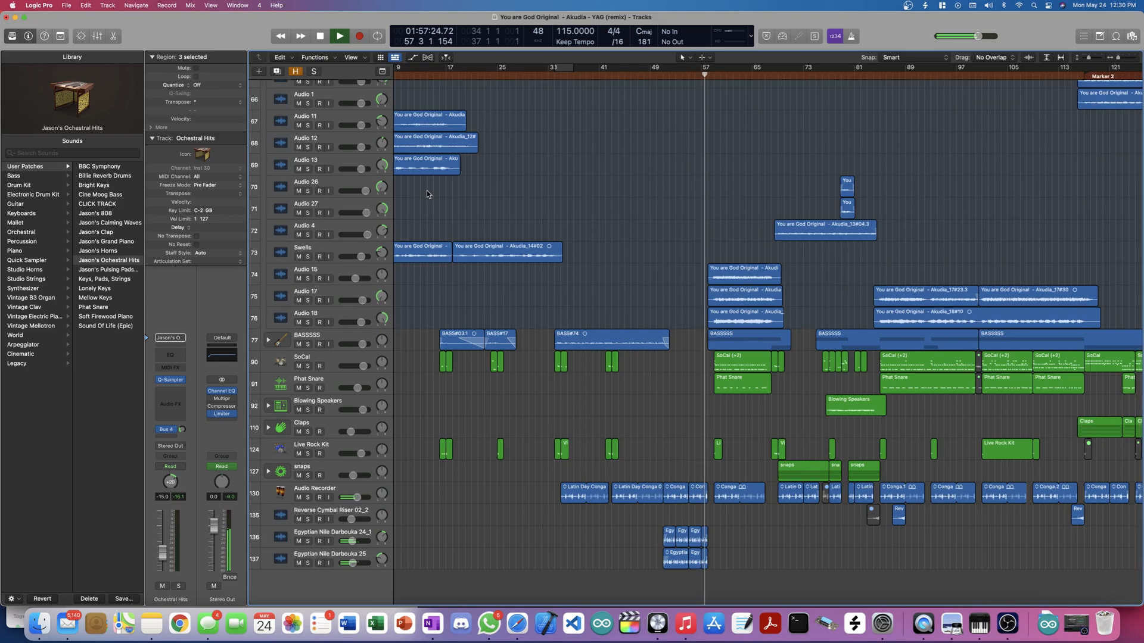
scroll(427, 191, up, 4)
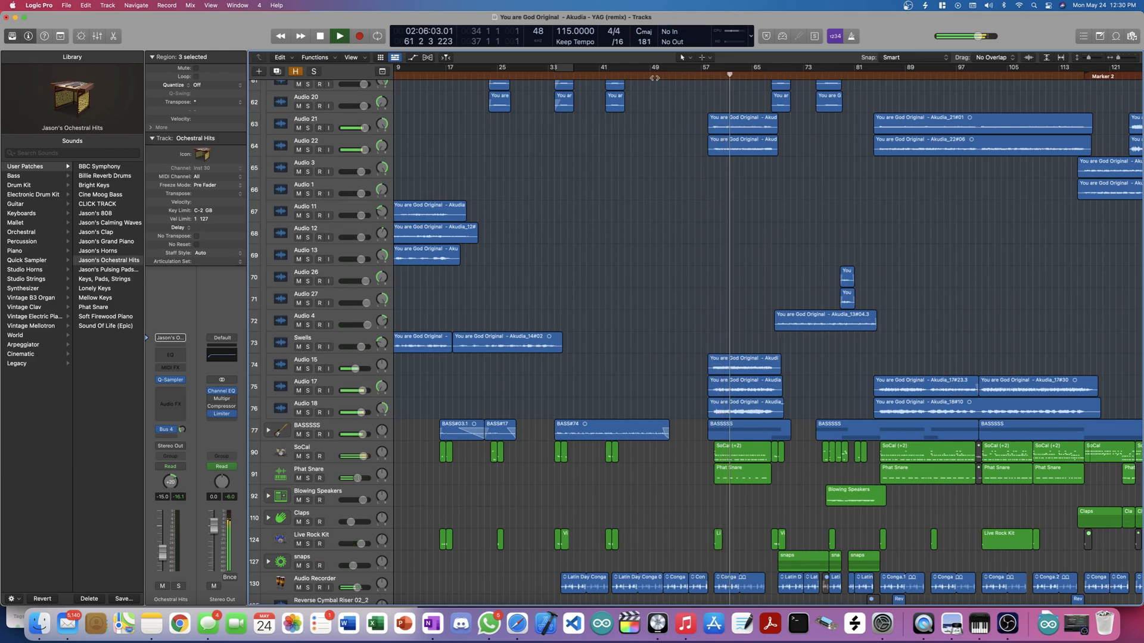
key(space)
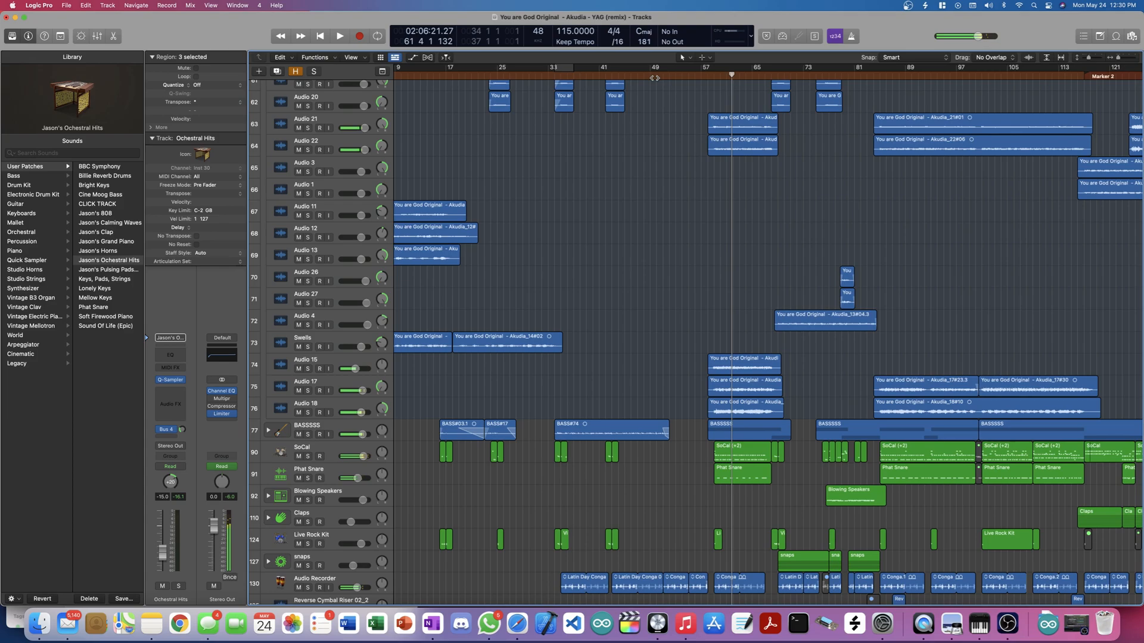
Step: Solo the Sound Of Life (Epic) track, play its part from bar 58, and stop playback
click(701, 76)
scroll(700, 76, up, 10)
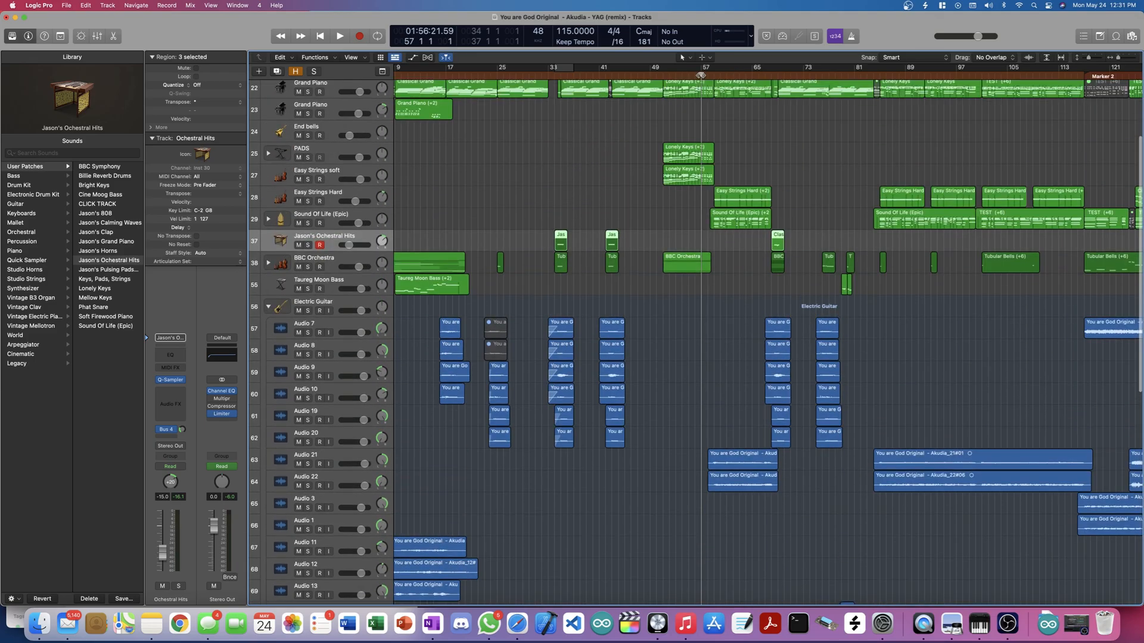
scroll(541, 288, up, 5)
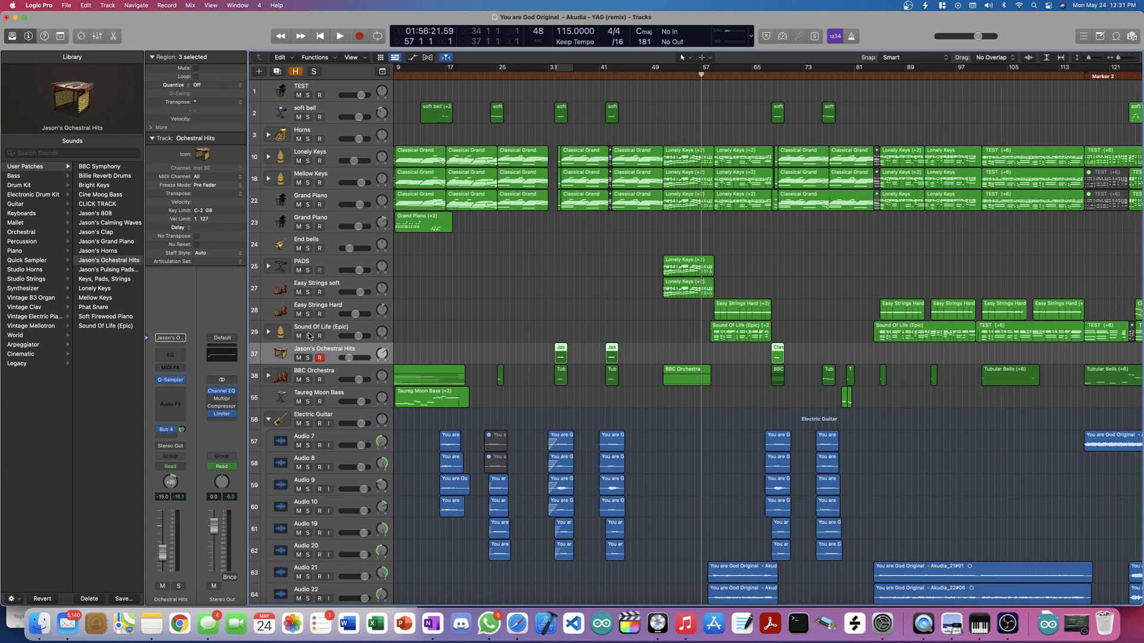
click(309, 335)
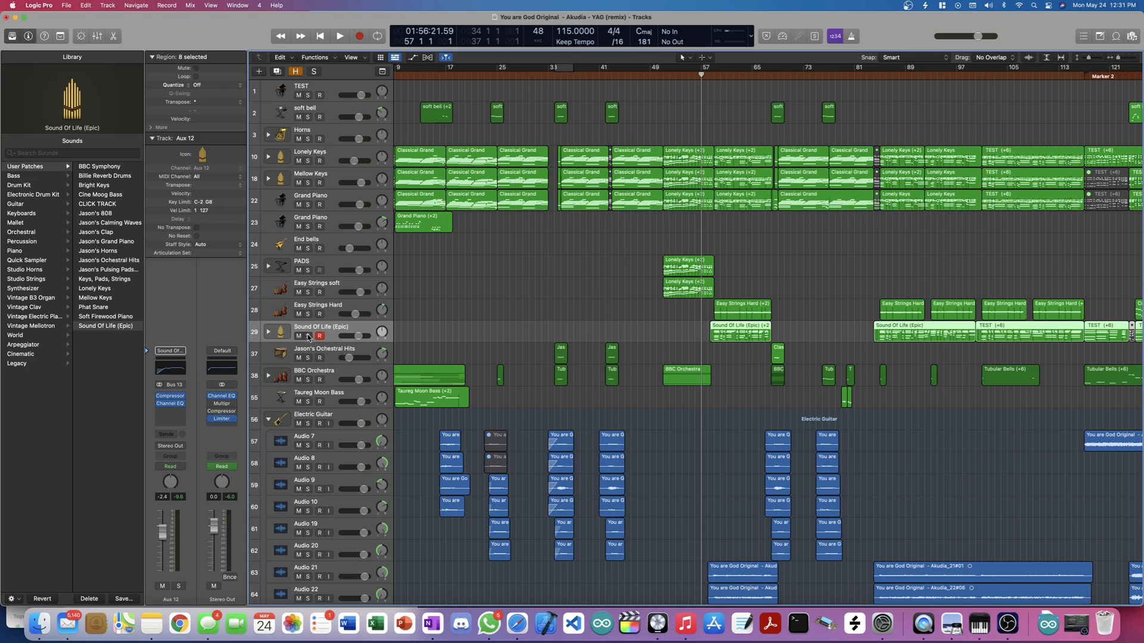
click(308, 336)
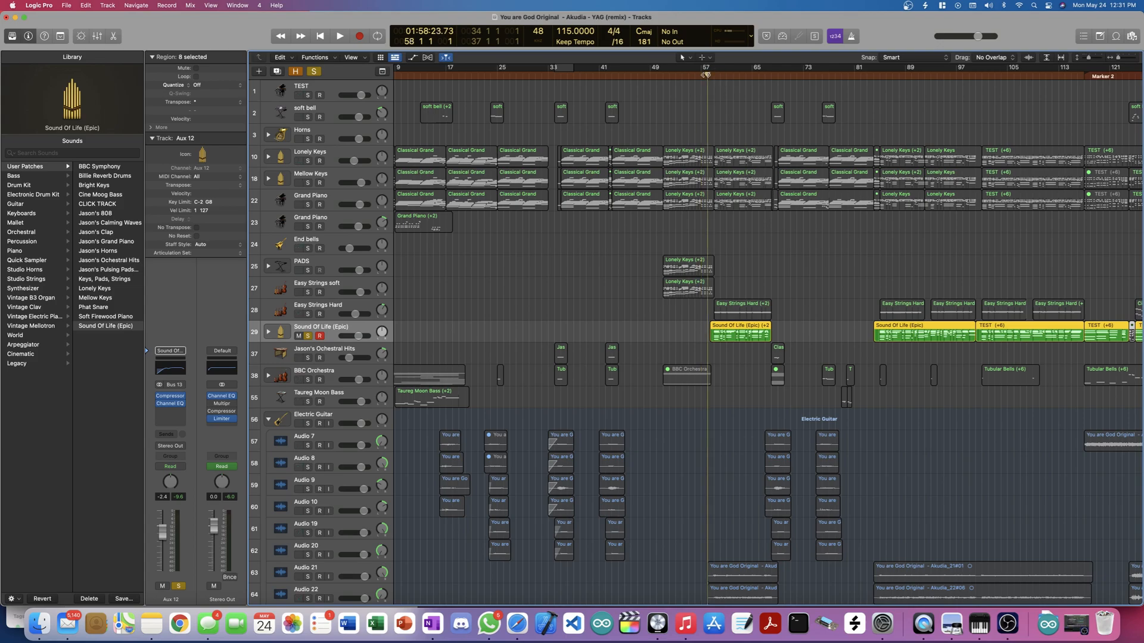
key(space)
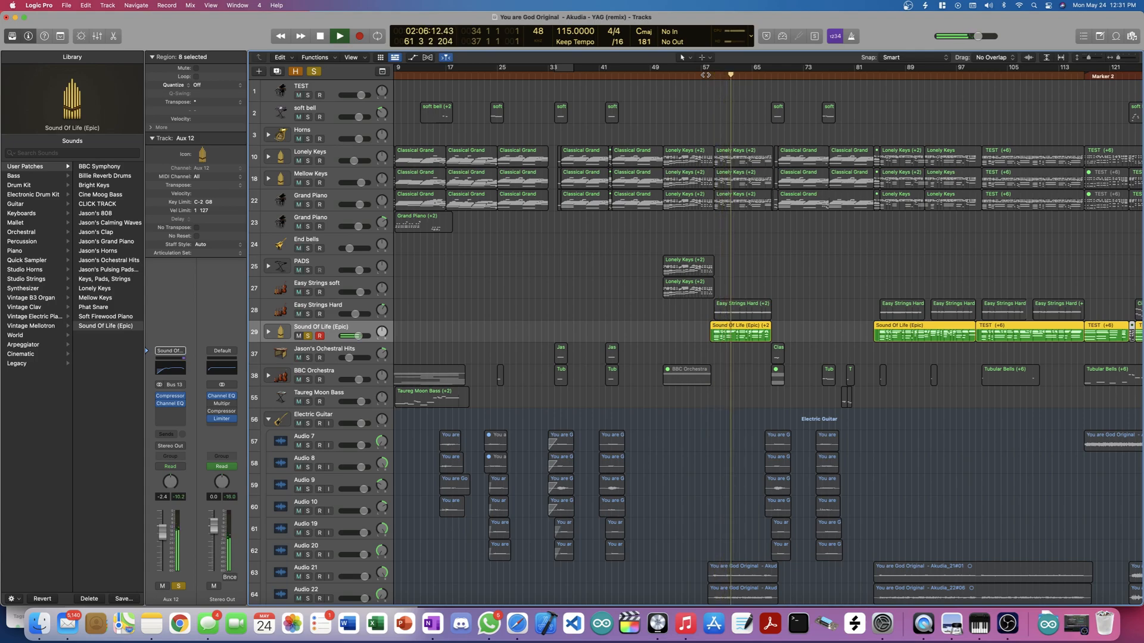
key(space)
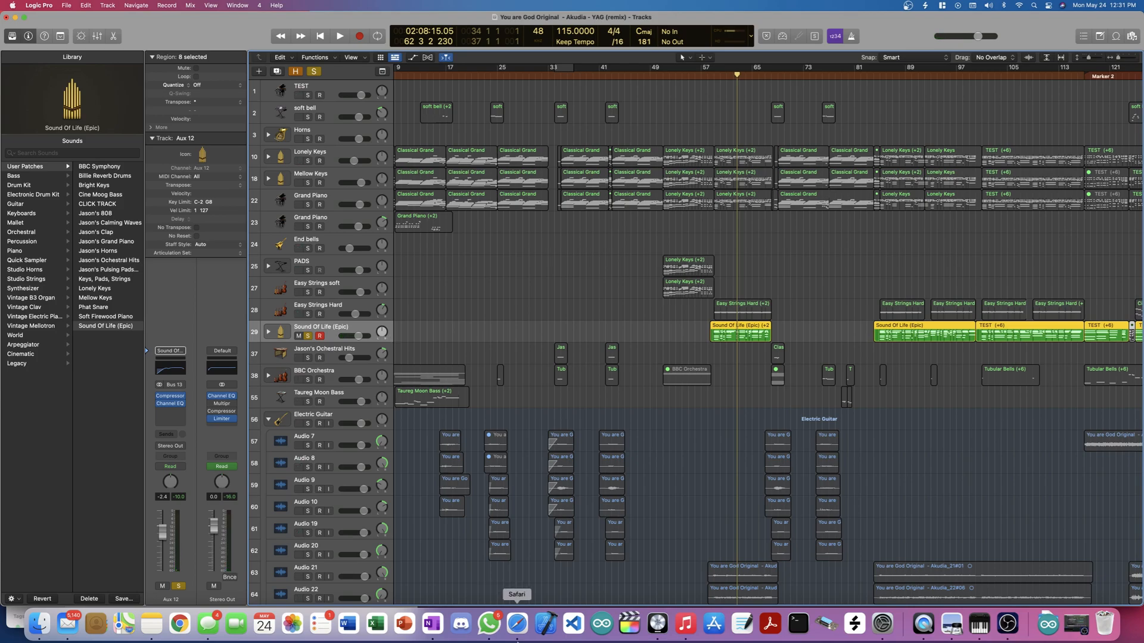
Step: Solo the Electric Guitar stack, play it from bar 59, take Sound Of Life (Epic) out of the solo, and stop playback
scroll(728, 83, down, 5)
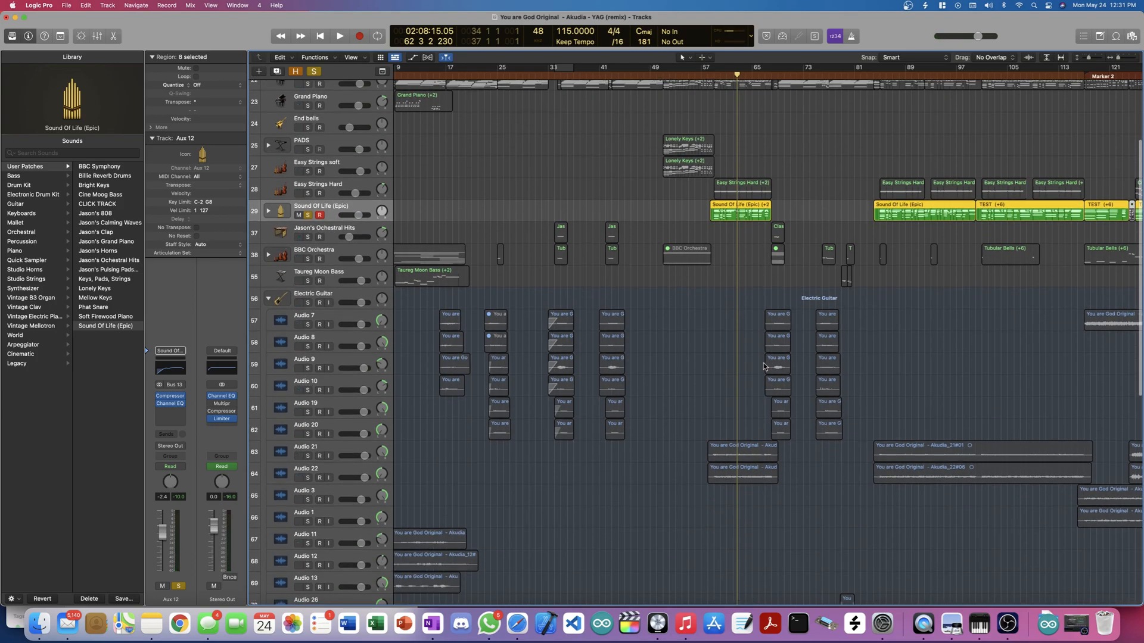
click(715, 82)
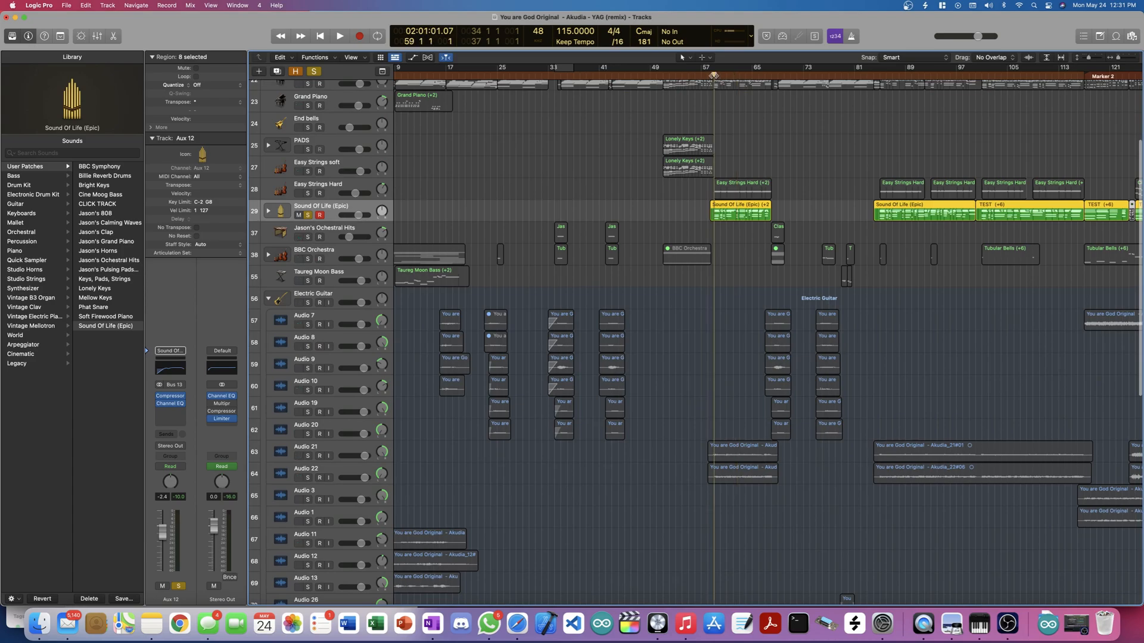
click(308, 304)
key(space)
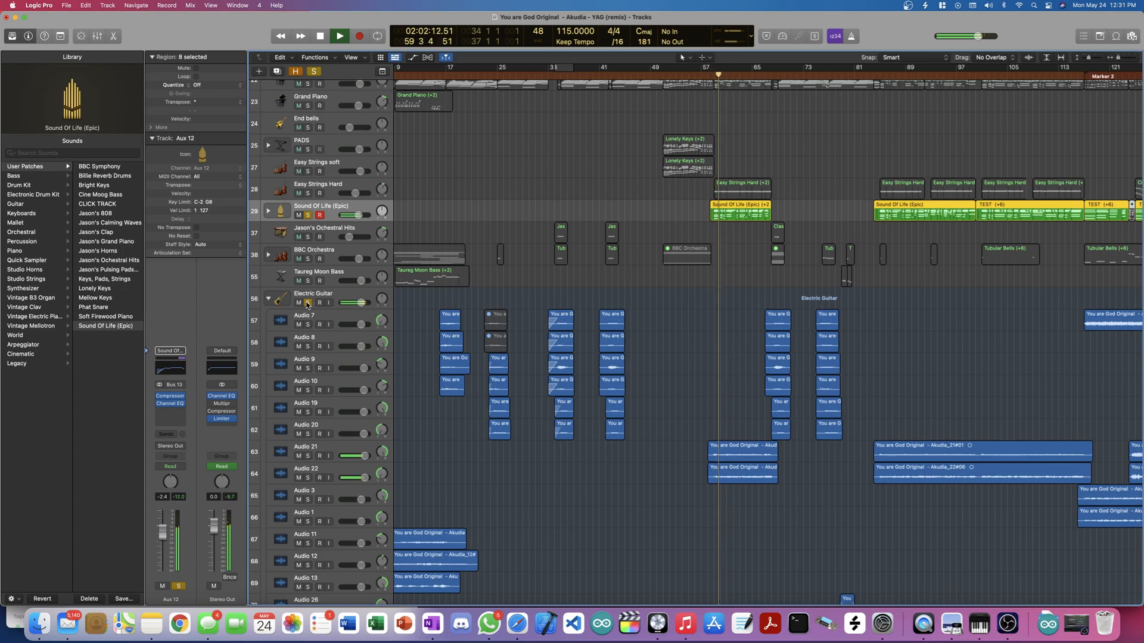
click(308, 215)
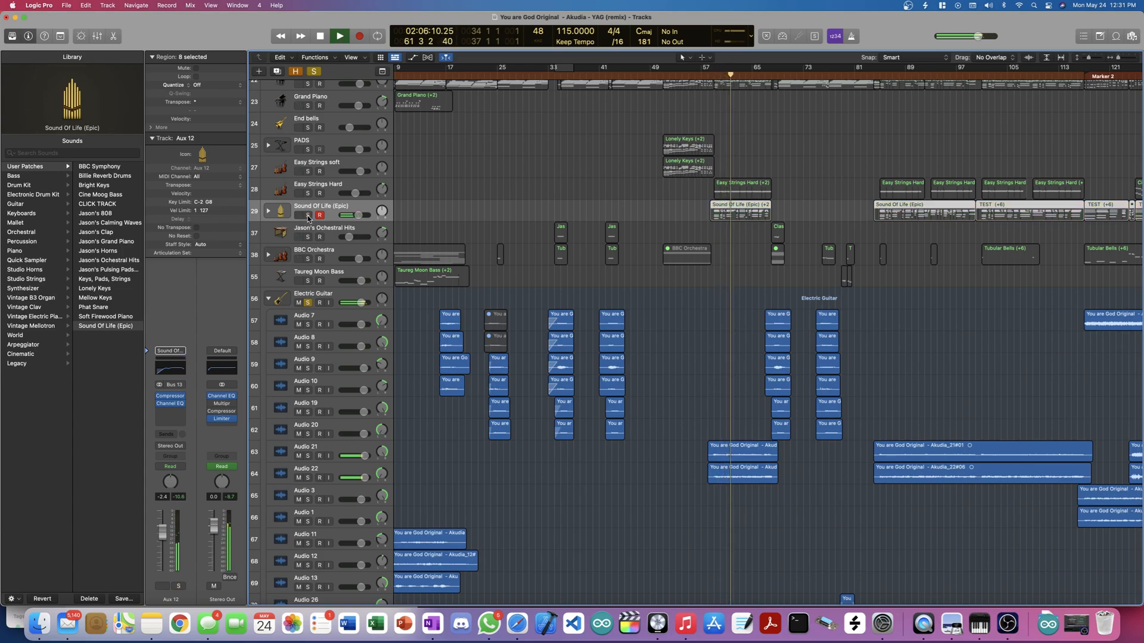
scroll(567, 398, down, 10)
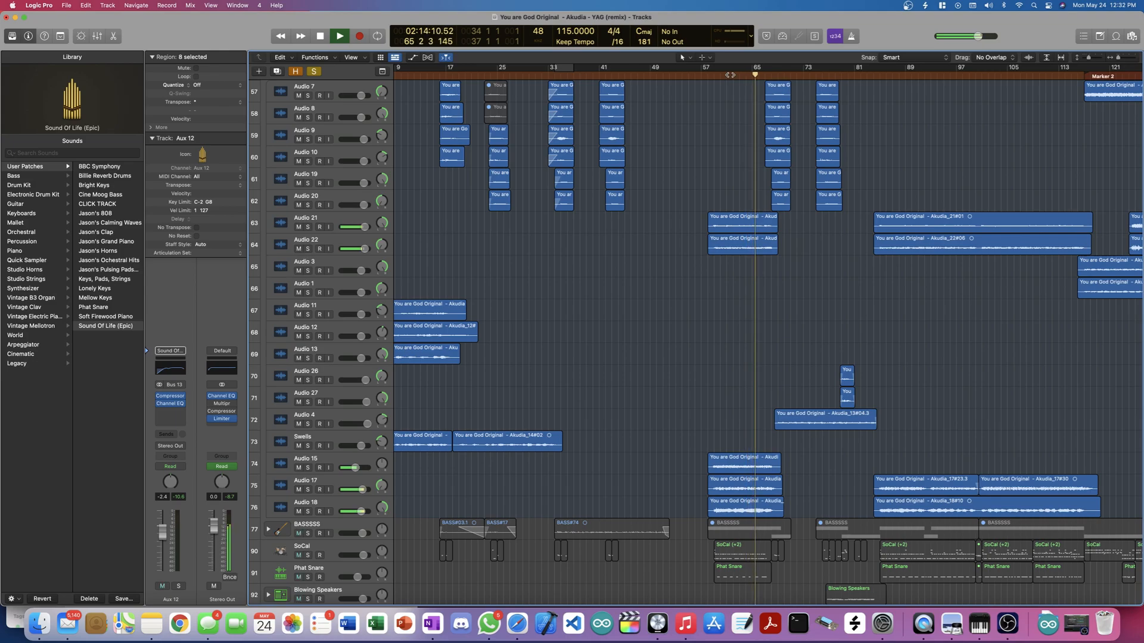
key(space)
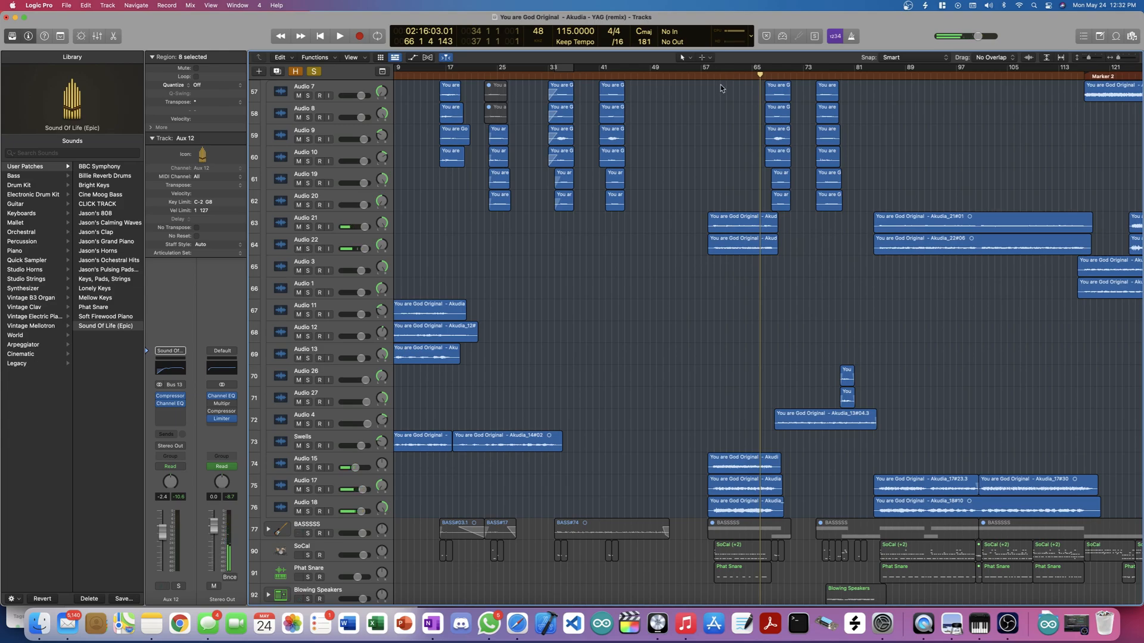
Step: Solo the Audio 21 guitar track, play its part from about bar 58, and stop playback
click(308, 227)
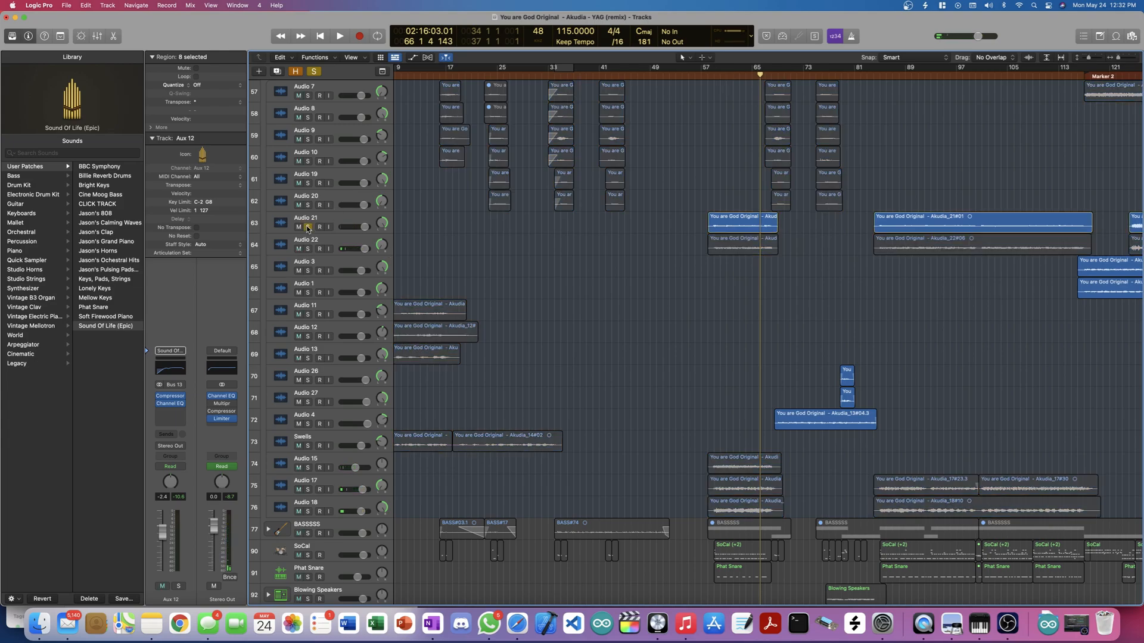
scroll(626, 246, up, 5)
scroll(625, 245, down, 5)
scroll(626, 246, up, 4)
scroll(626, 244, down, 3)
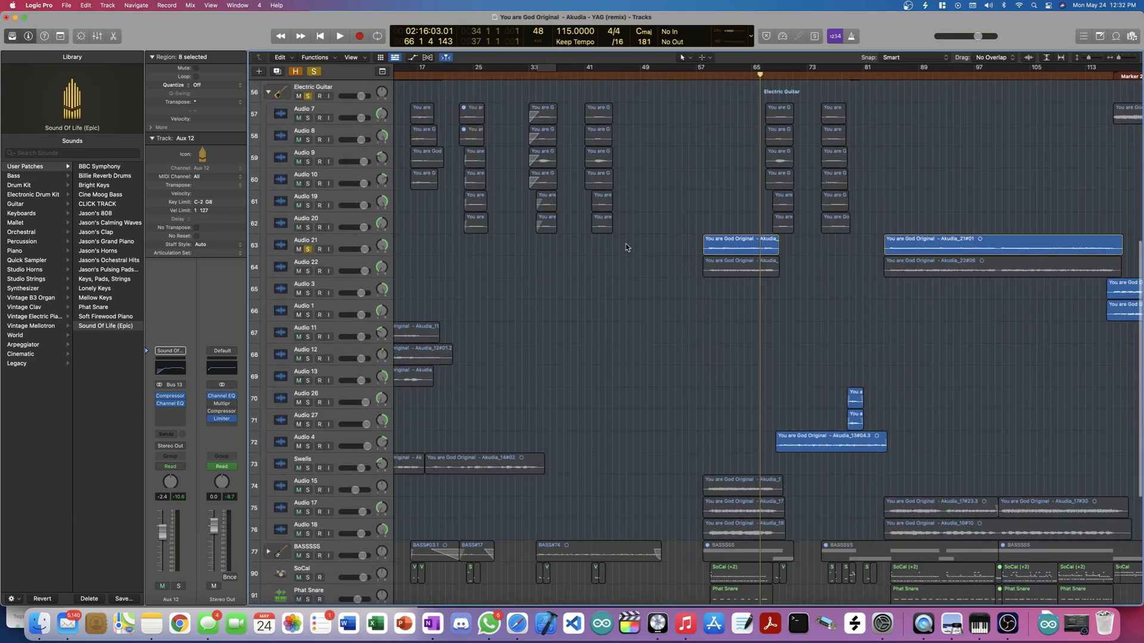
scroll(312, 277, down, 5)
scroll(312, 277, up, 5)
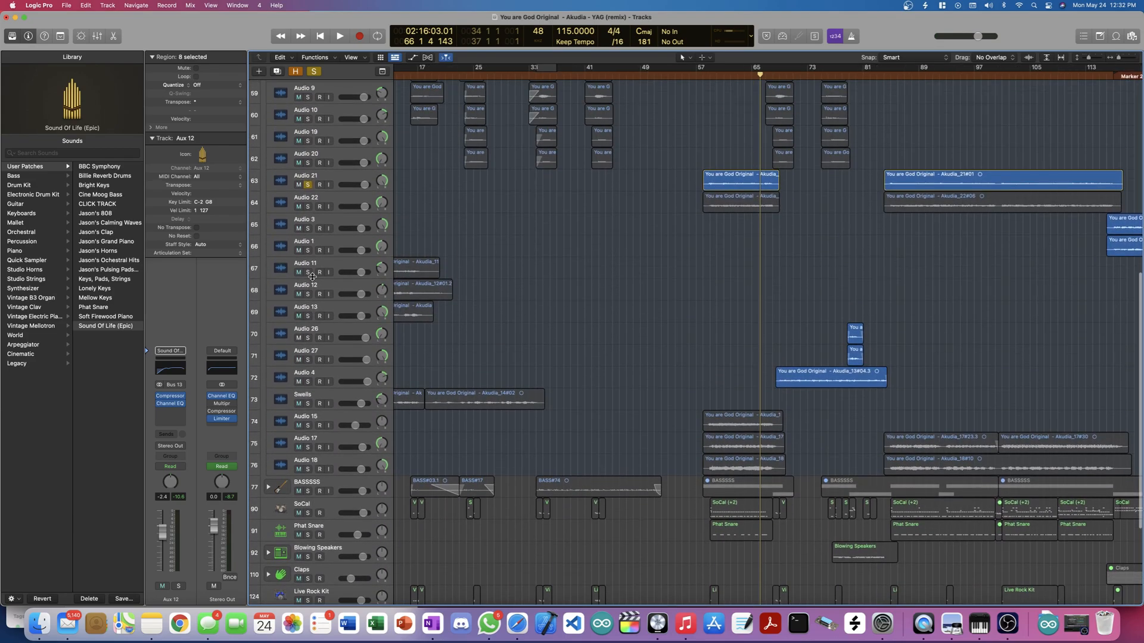
scroll(312, 277, up, 1)
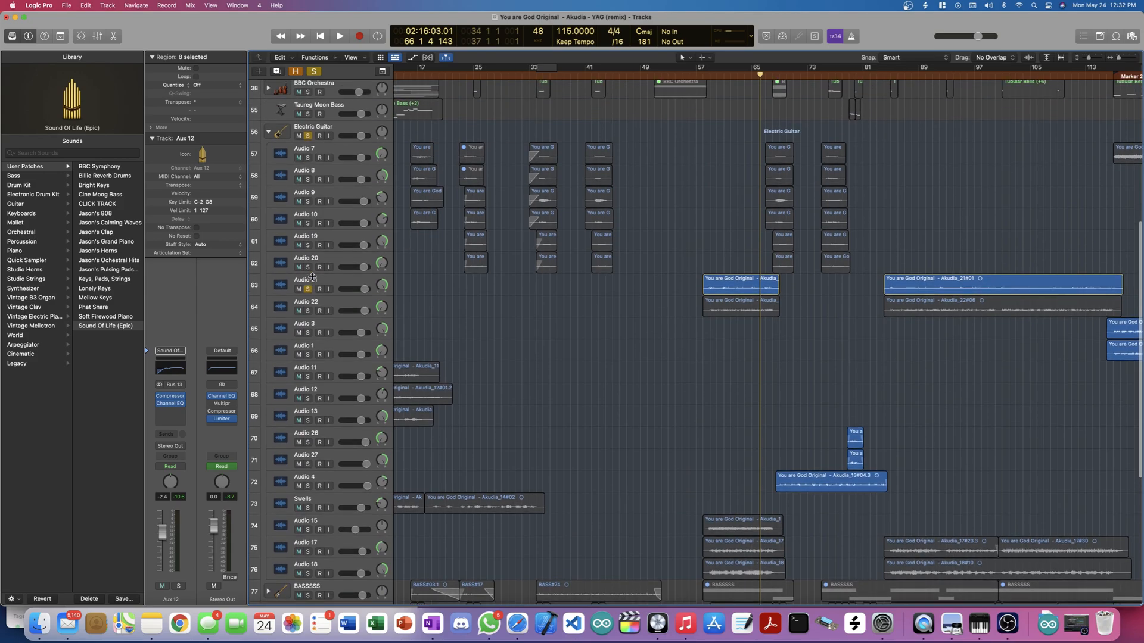
click(706, 76)
key(space)
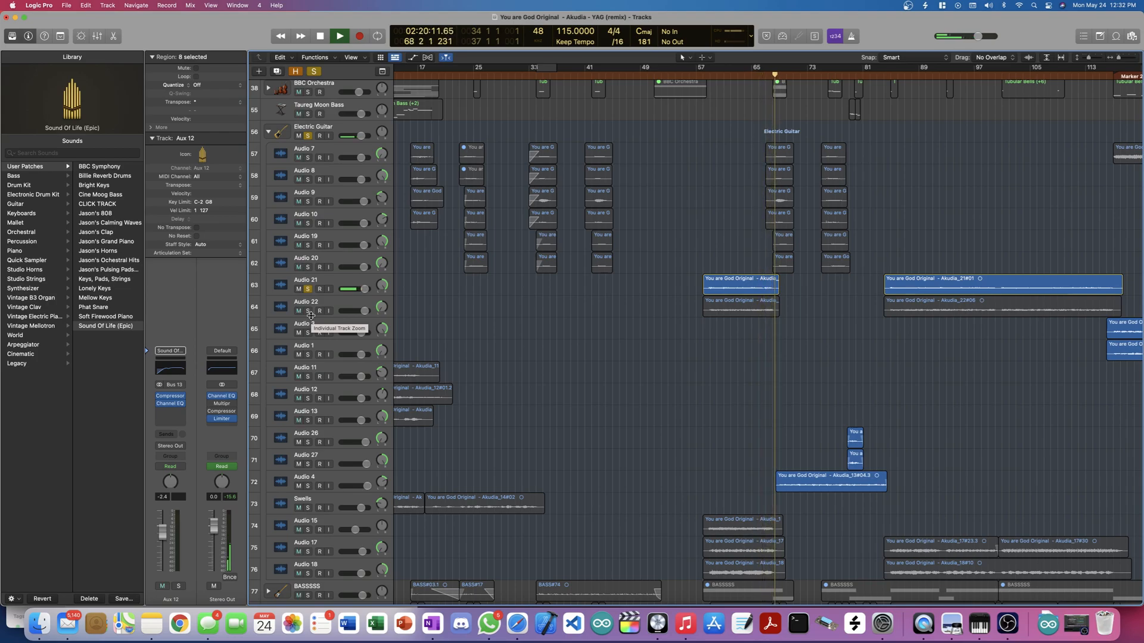
key(space)
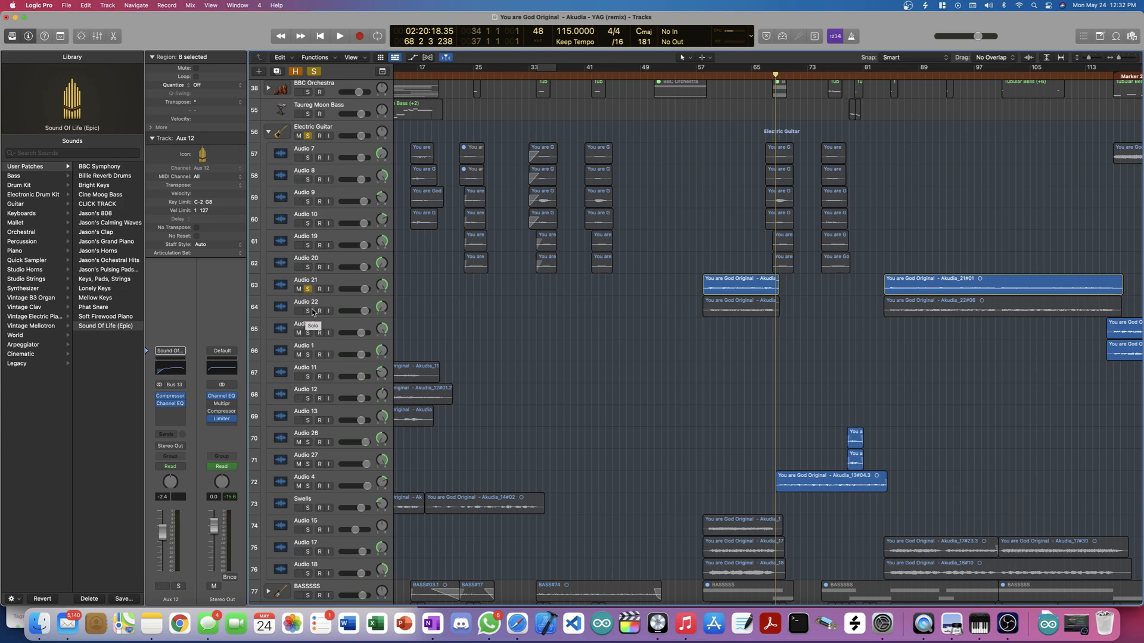
Step: Add Audio 22 to the solo, play it with Audio 21, clear both tracks' solos, and stop playback
click(308, 311)
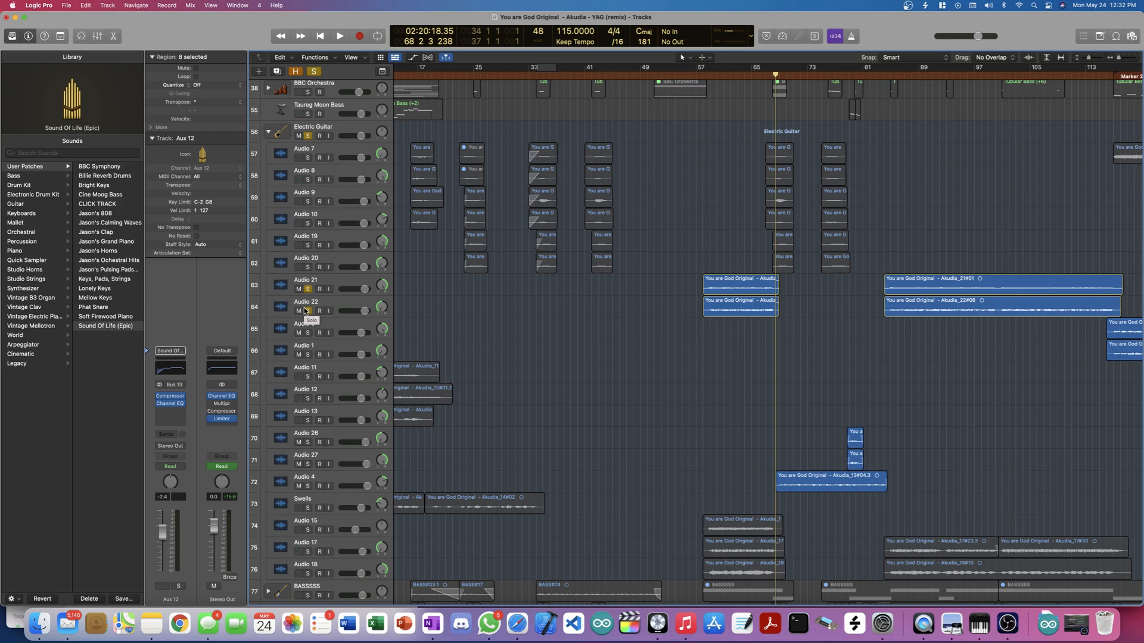
key(space)
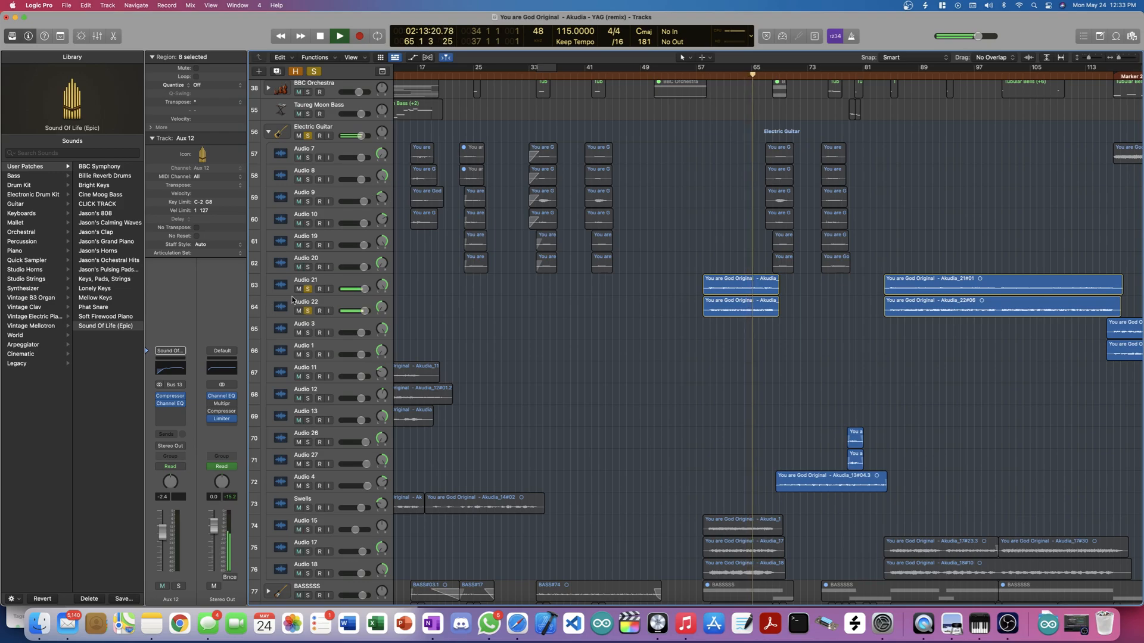
click(307, 289)
click(308, 311)
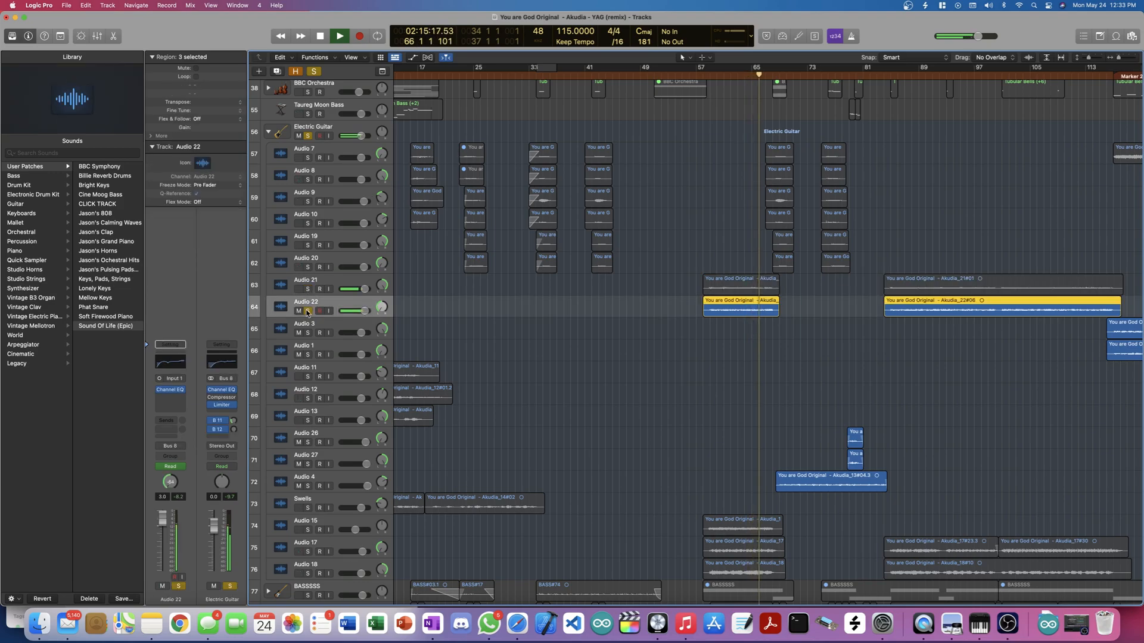
key(space)
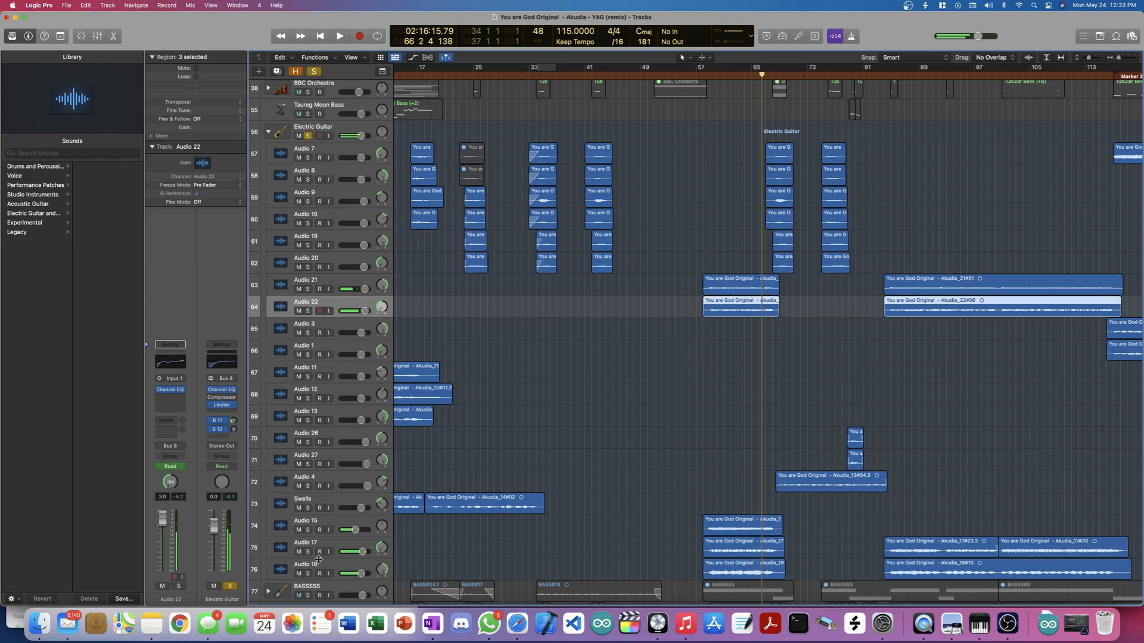
Step: Solo and play Audio 15, switch the solo to Audio 17 during playback, and stop
click(308, 530)
key(space)
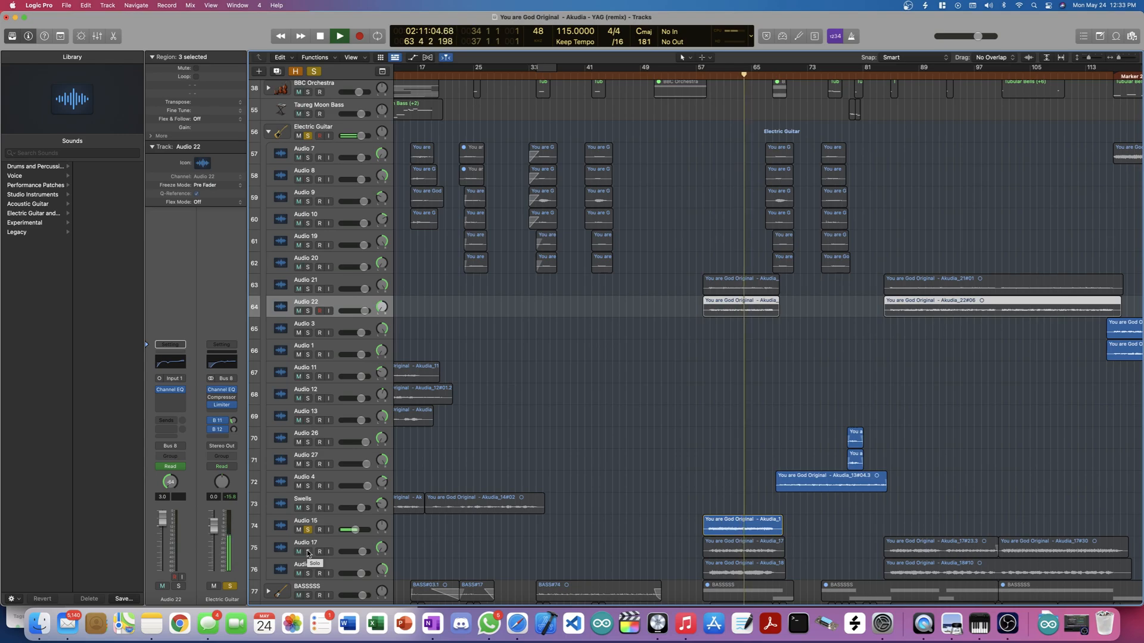
click(308, 553)
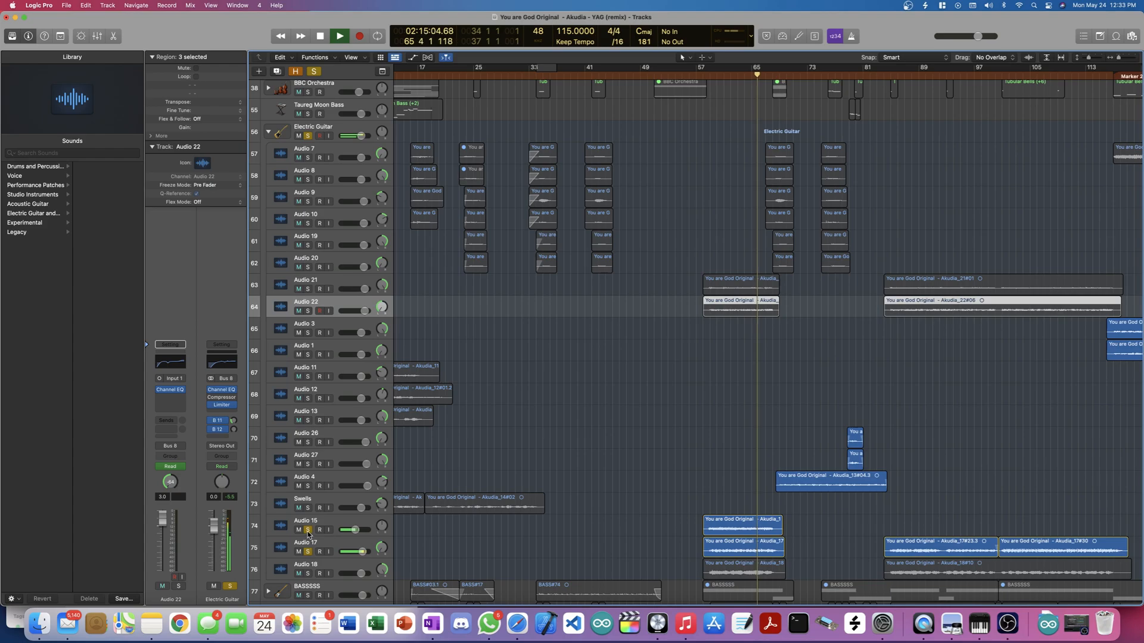
click(308, 530)
key(space)
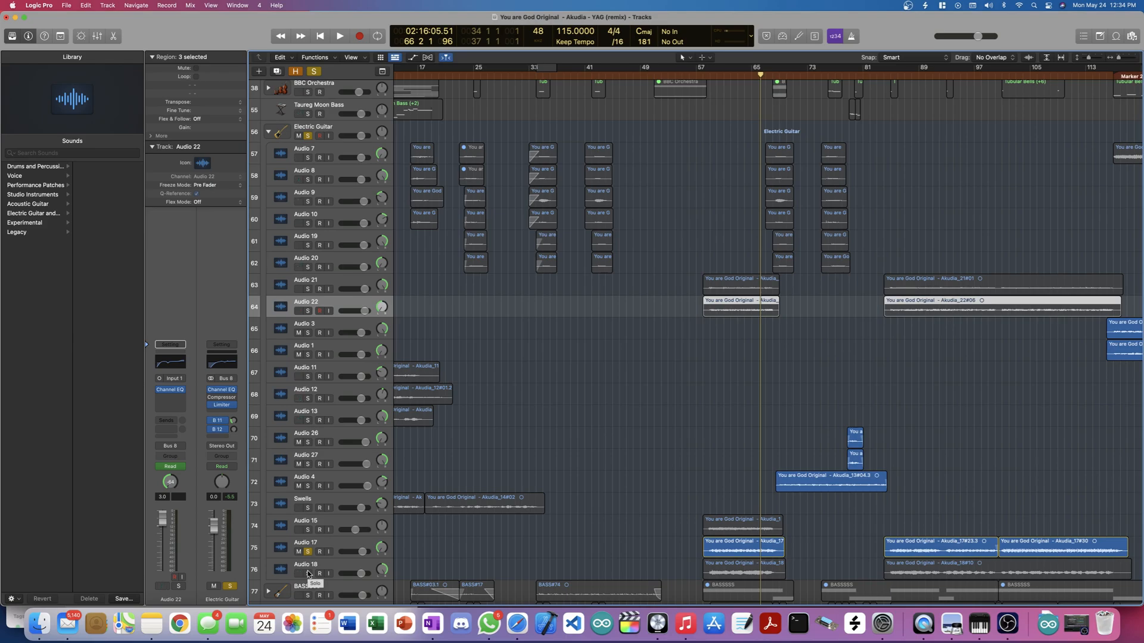
Step: Play the soloed Audio 17 again, add Audio 18 to the solo, play both guitars together, and stop playback
key(shift+space)
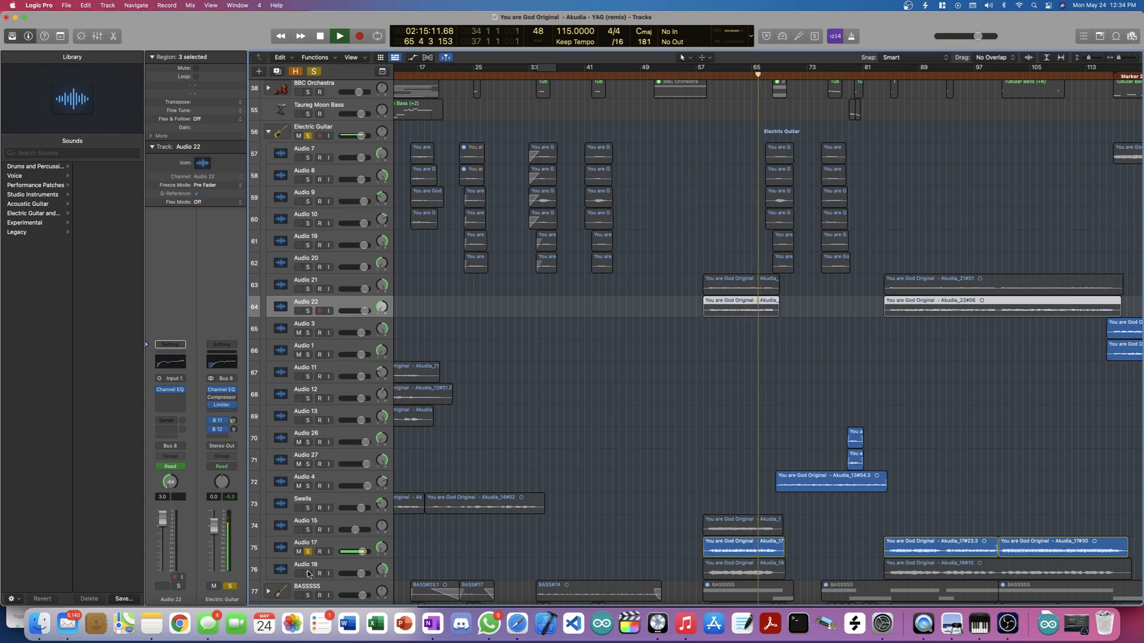
key(space)
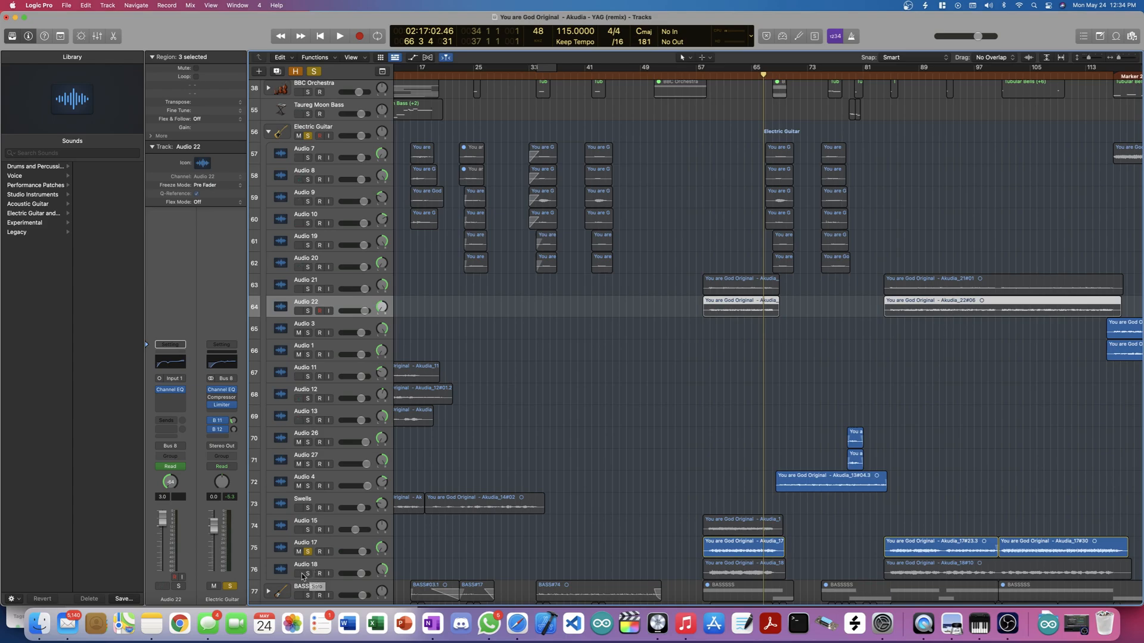
click(307, 574)
key(space)
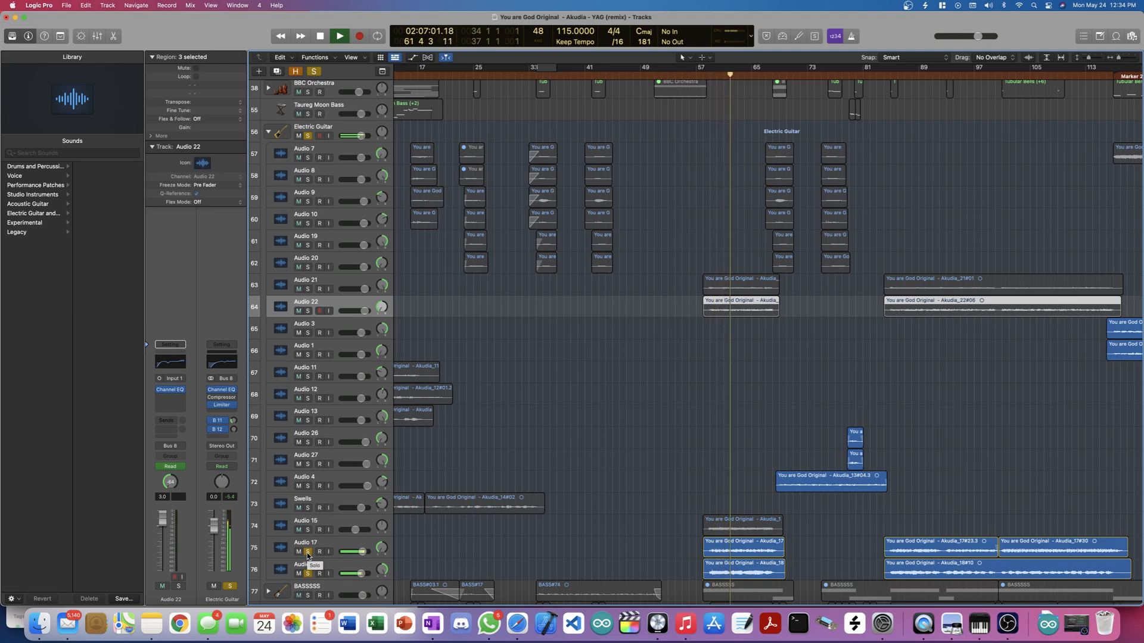
key(space)
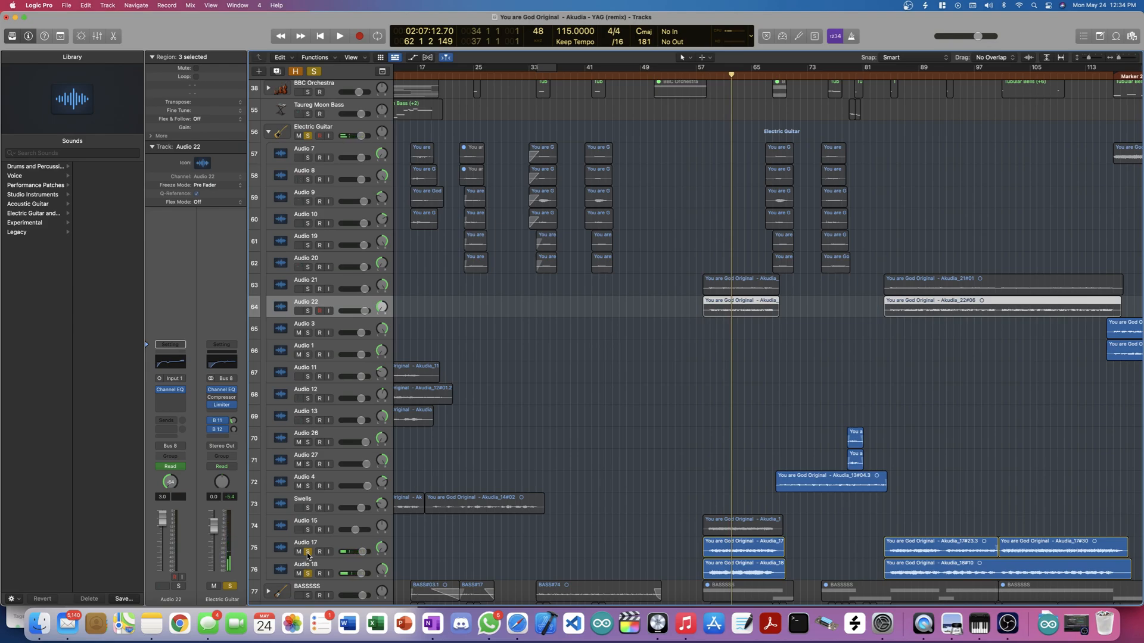
Step: Add the BASSSSS stack to the solo, expand it, and play it with Audio 17 and Audio 18 before stopping
scroll(308, 557, down, 5)
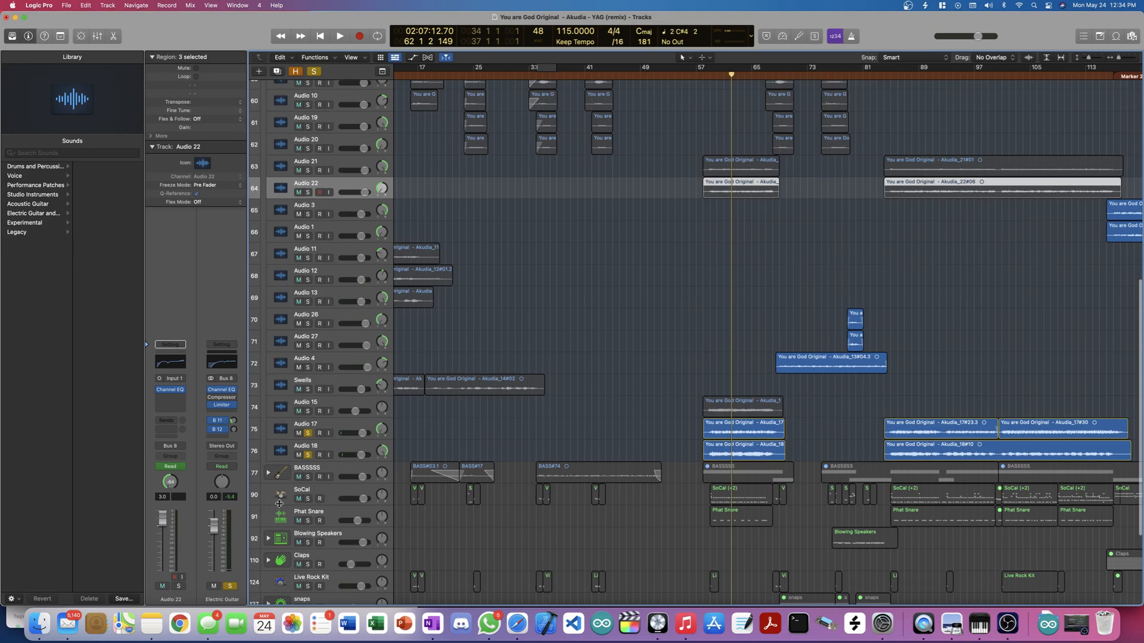
click(309, 477)
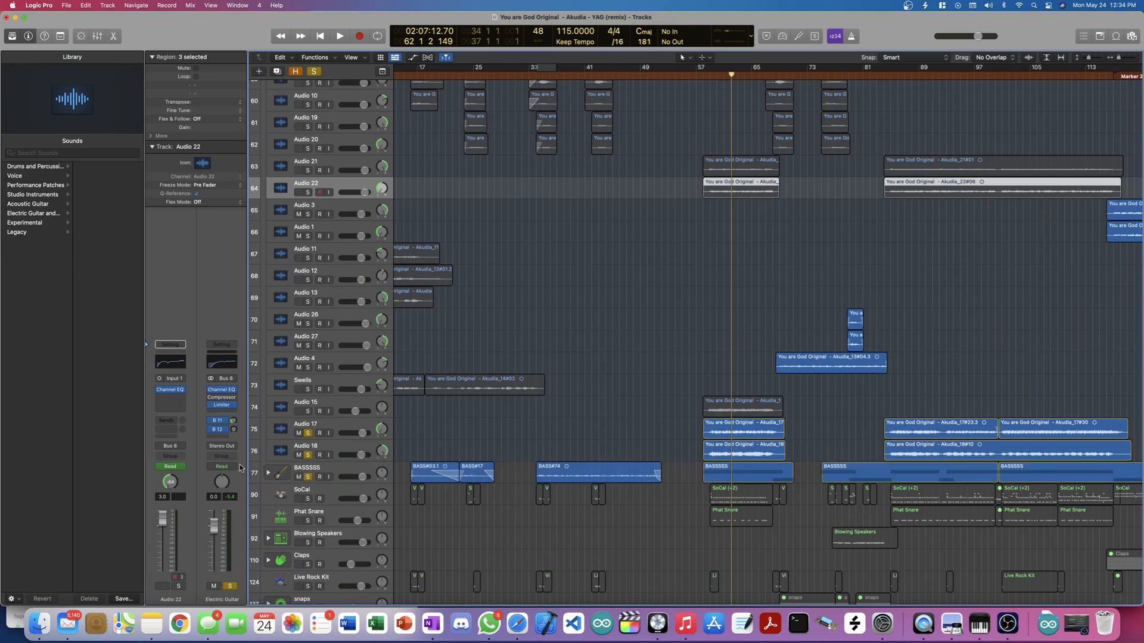
click(268, 473)
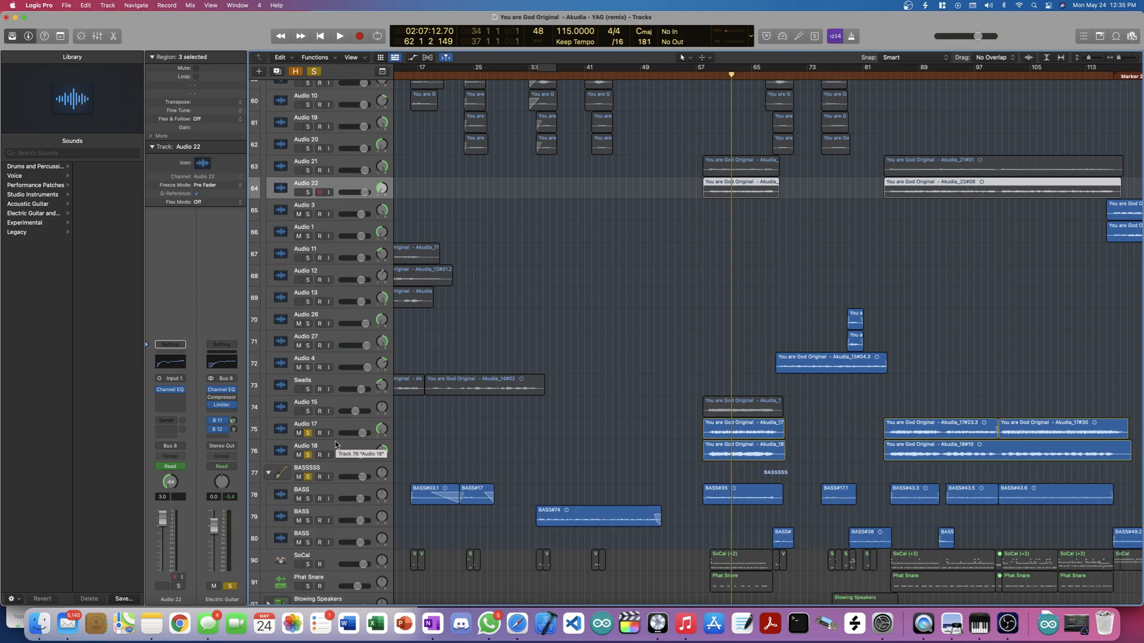
key(space)
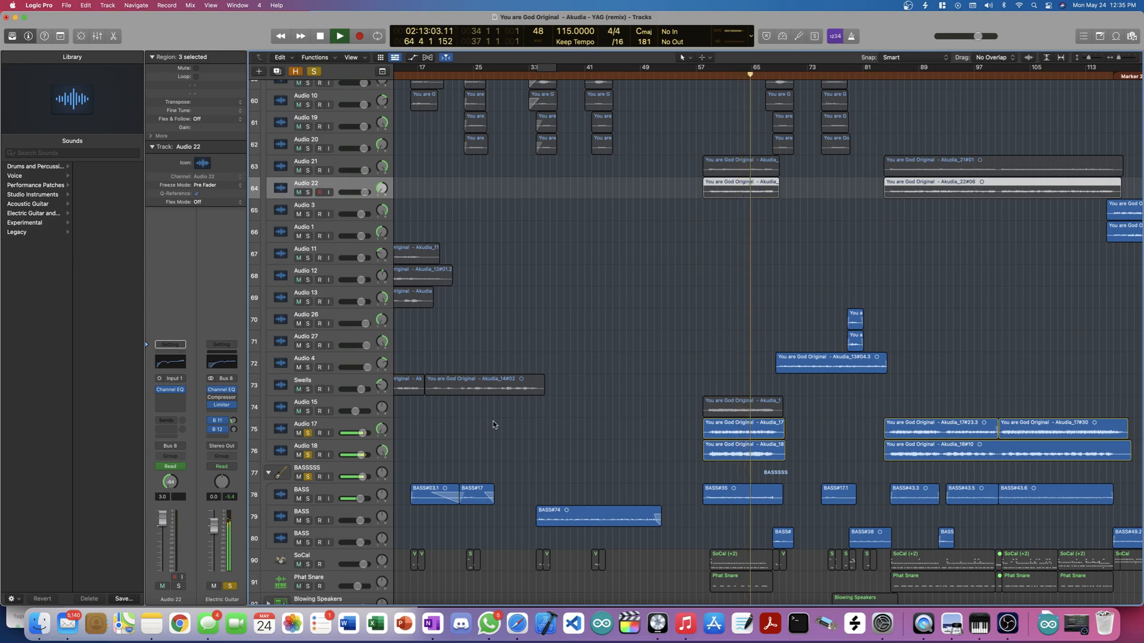
key(space)
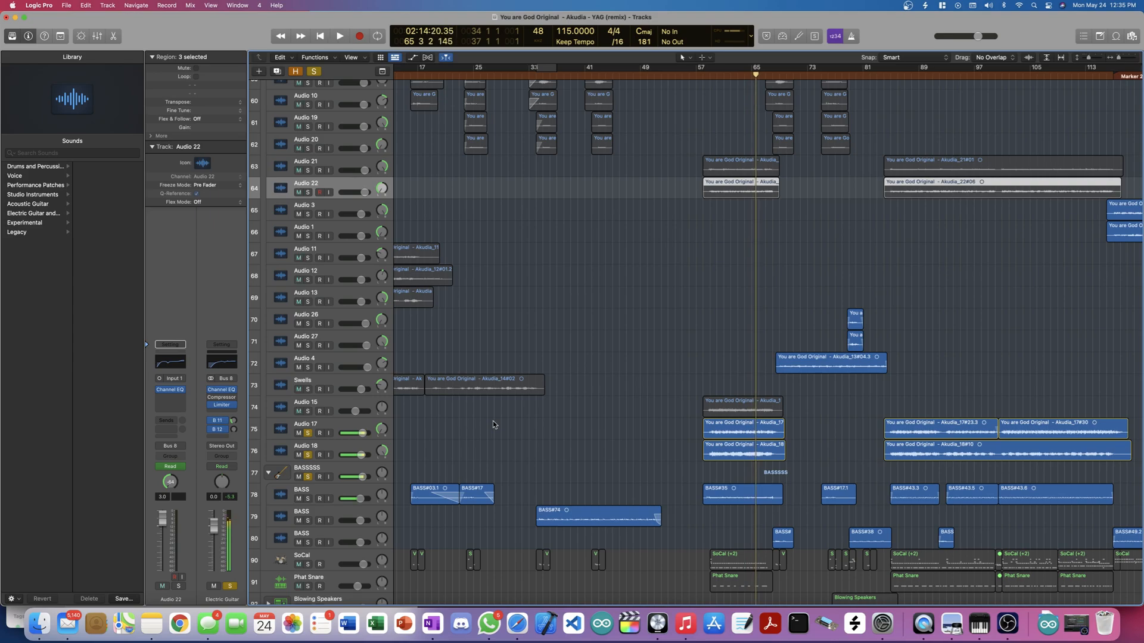
Step: Add the SoCal and Phat Snare tracks to the solo and play the guitars, bass and drums from bar 58
scroll(449, 503, left, 2)
scroll(453, 501, up, 1)
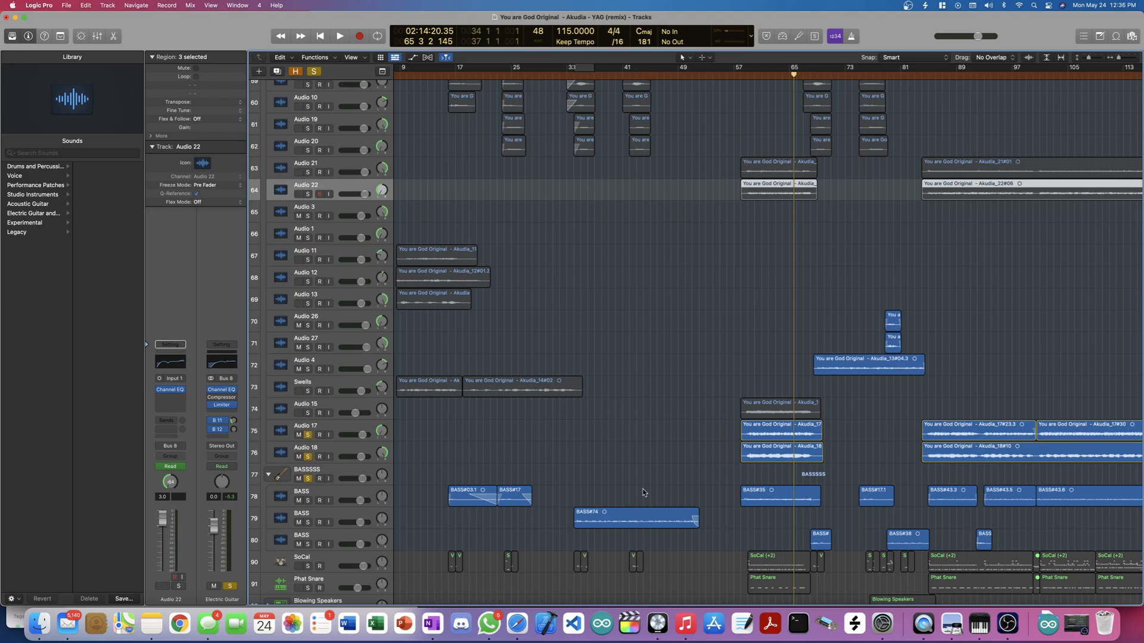
scroll(644, 493, down, 2)
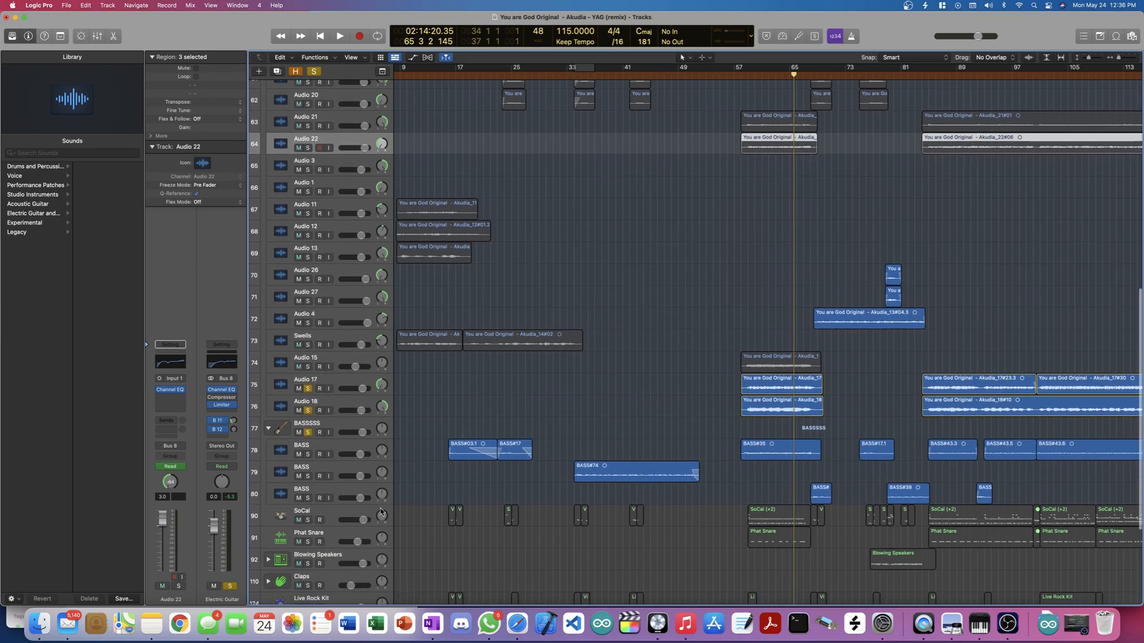
click(308, 520)
click(307, 542)
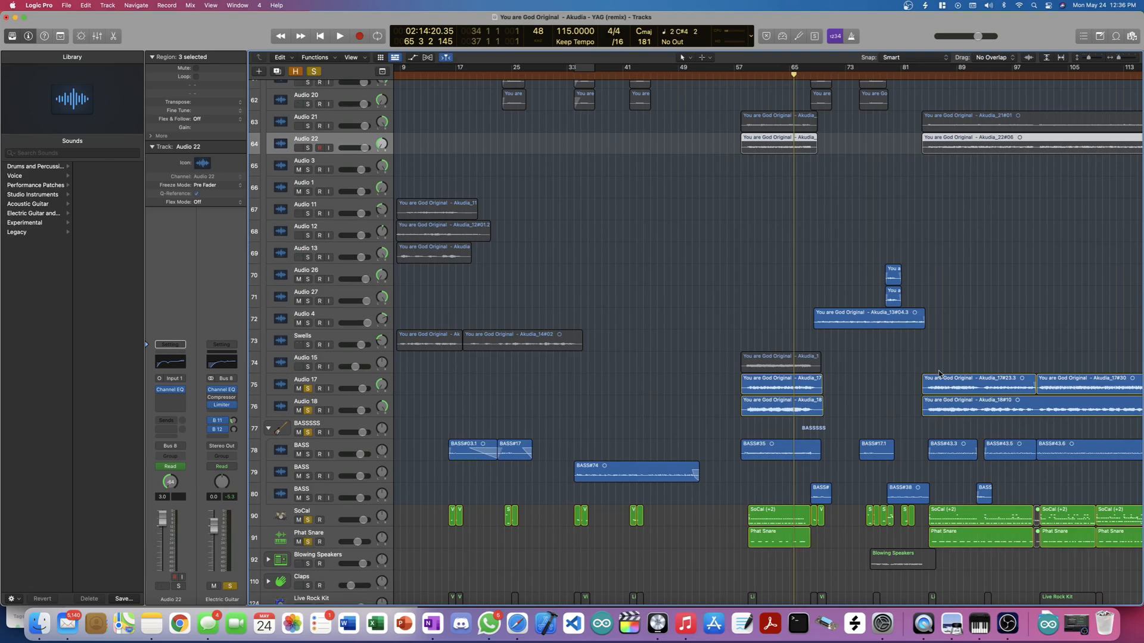
scroll(940, 421, down, 6)
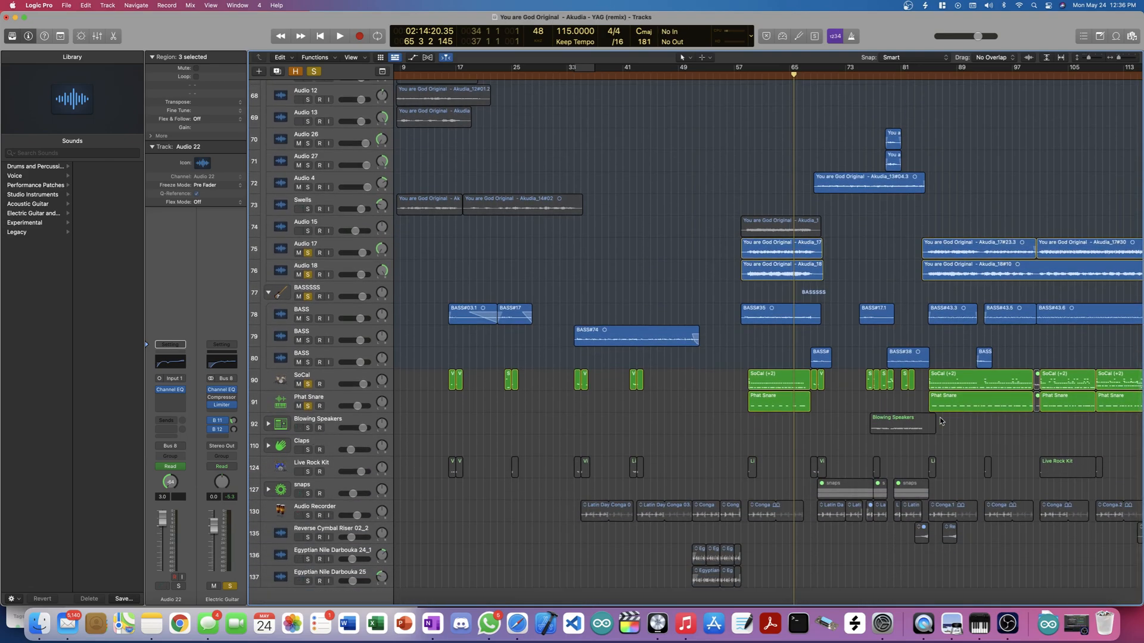
scroll(584, 491, right, 10)
scroll(584, 492, right, 2)
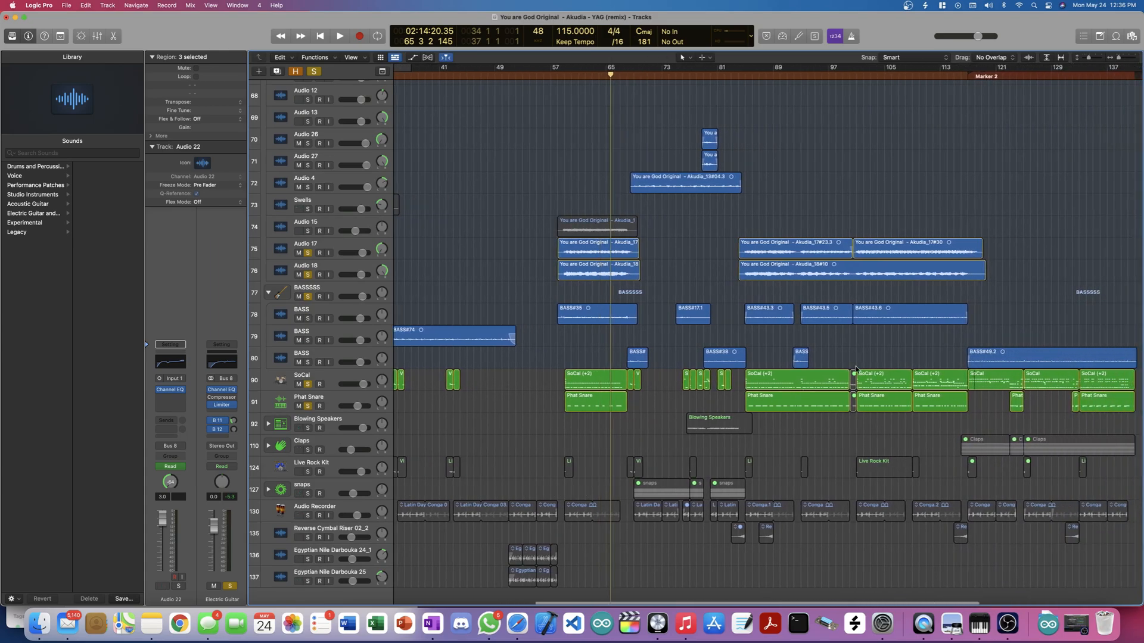
click(555, 72)
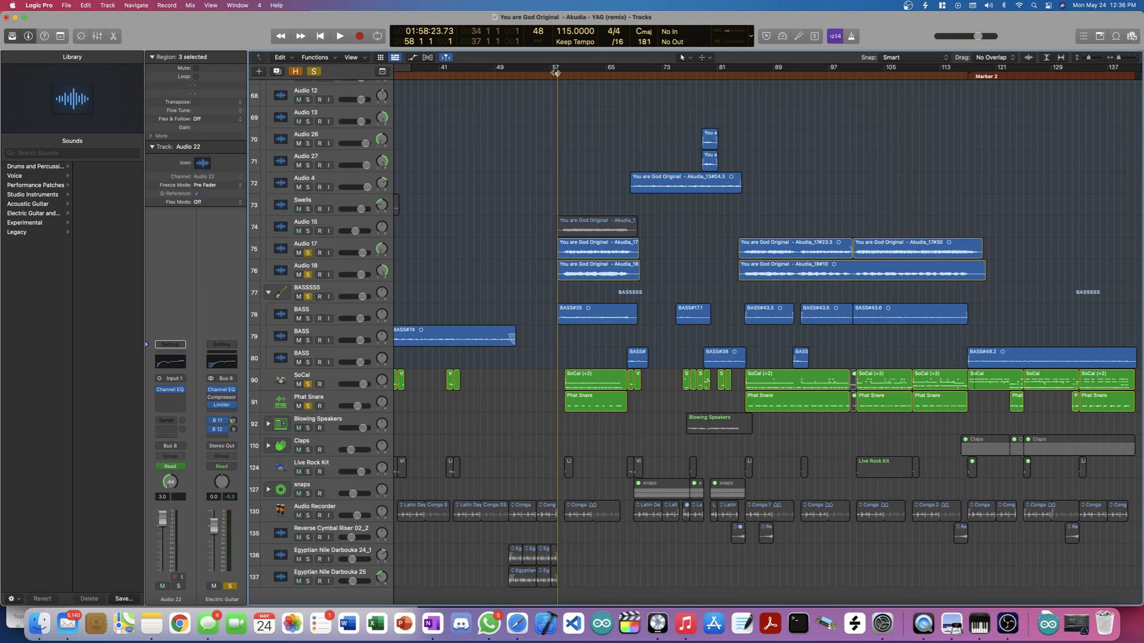
key(space)
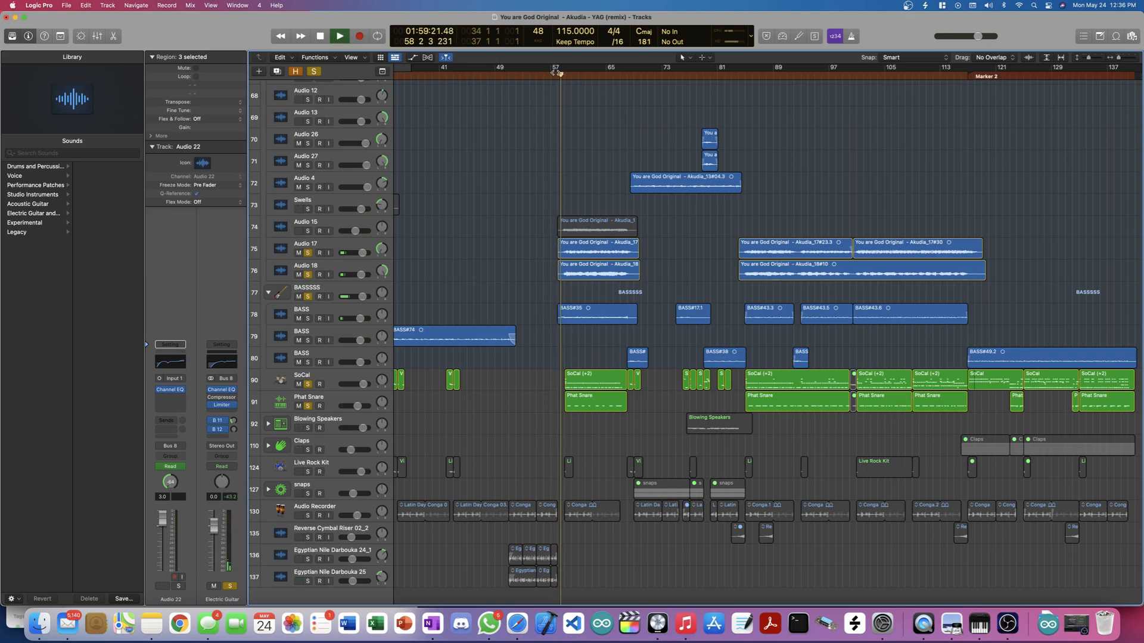
Step: Remove Audio 17 and Audio 18 from the solo while the Electric Guitar stack, bass and drums keep playing
scroll(732, 295, up, 5)
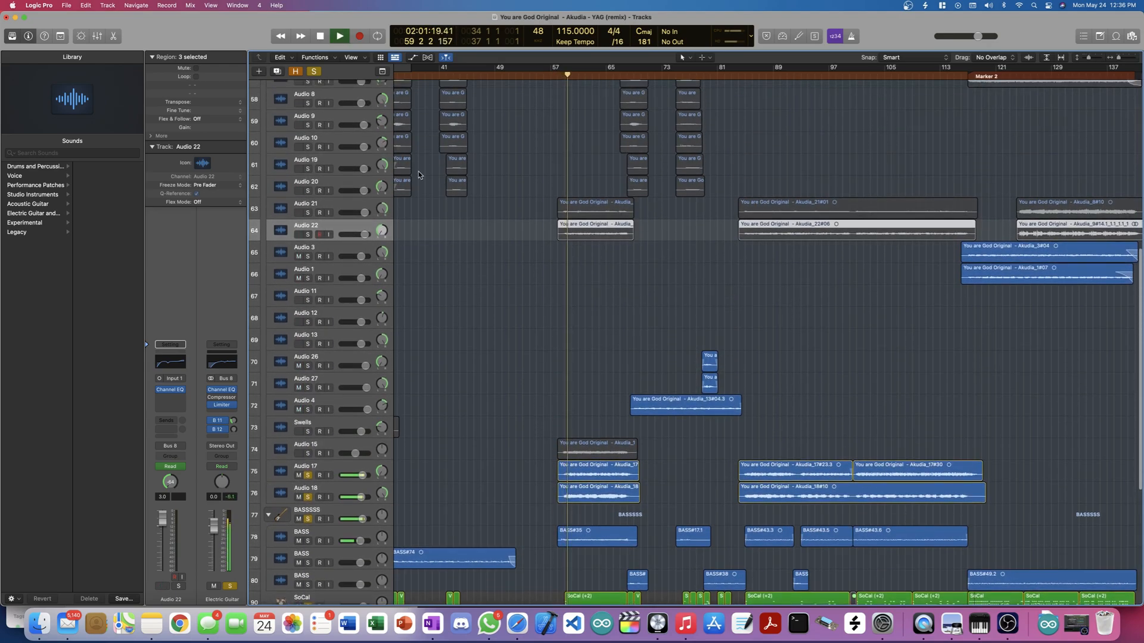
scroll(418, 175, up, 3)
scroll(324, 194, down, 7)
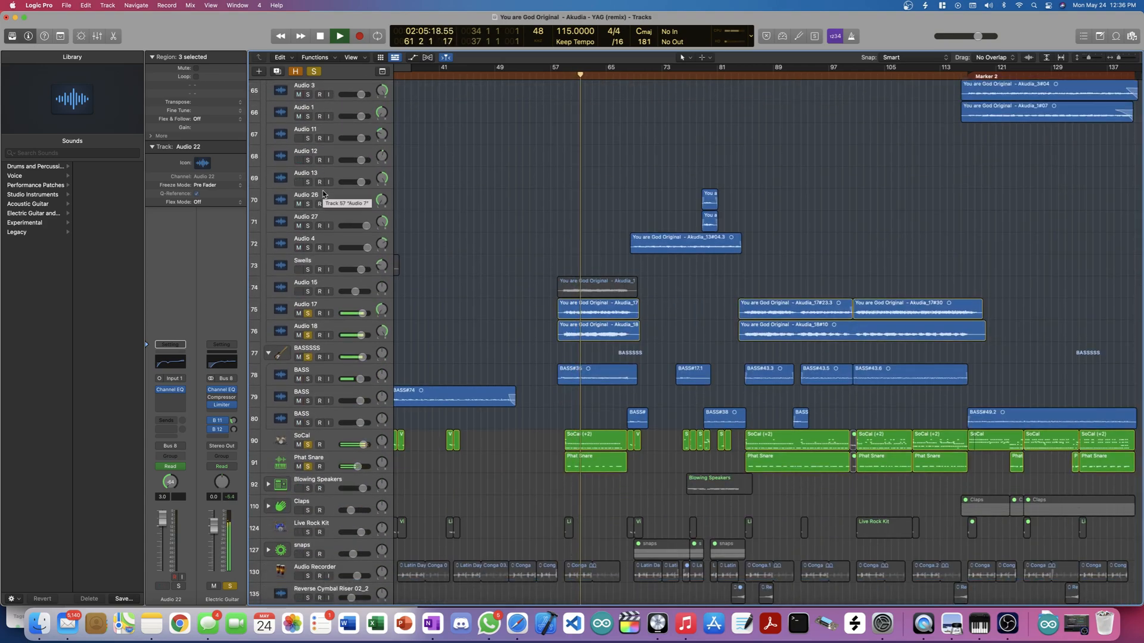
scroll(315, 179, up, 4)
scroll(302, 151, up, 3)
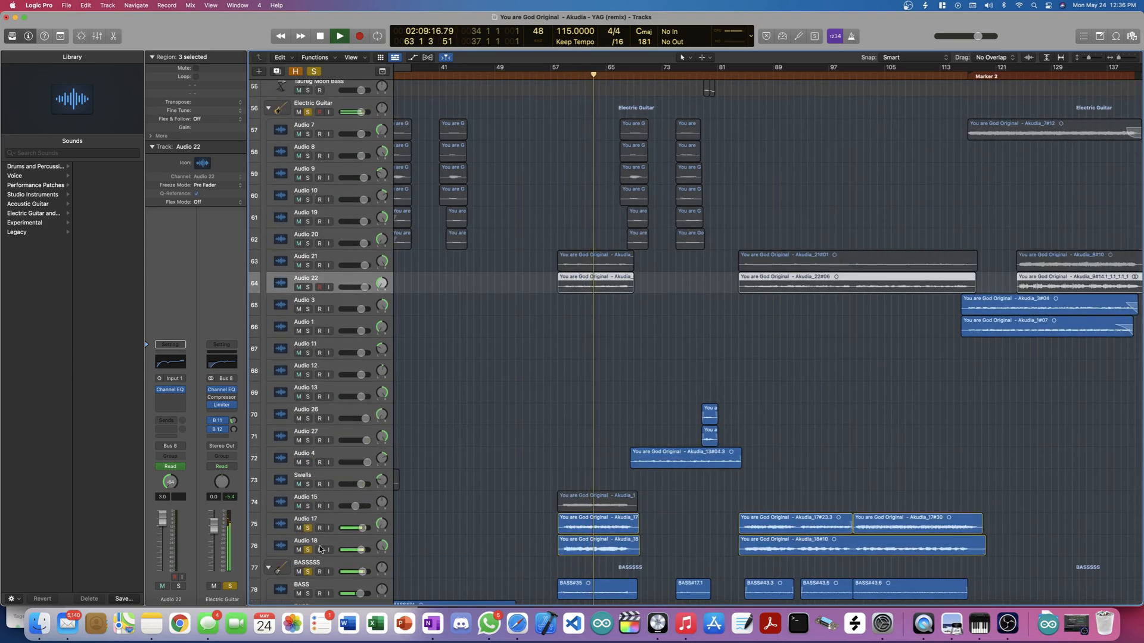
click(307, 528)
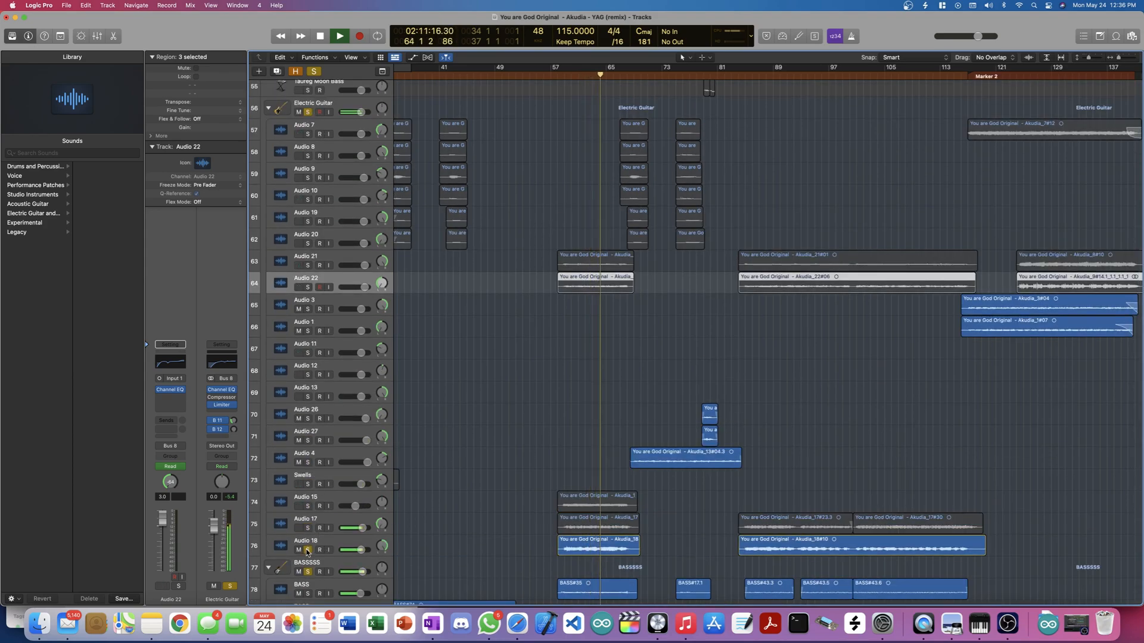
click(308, 551)
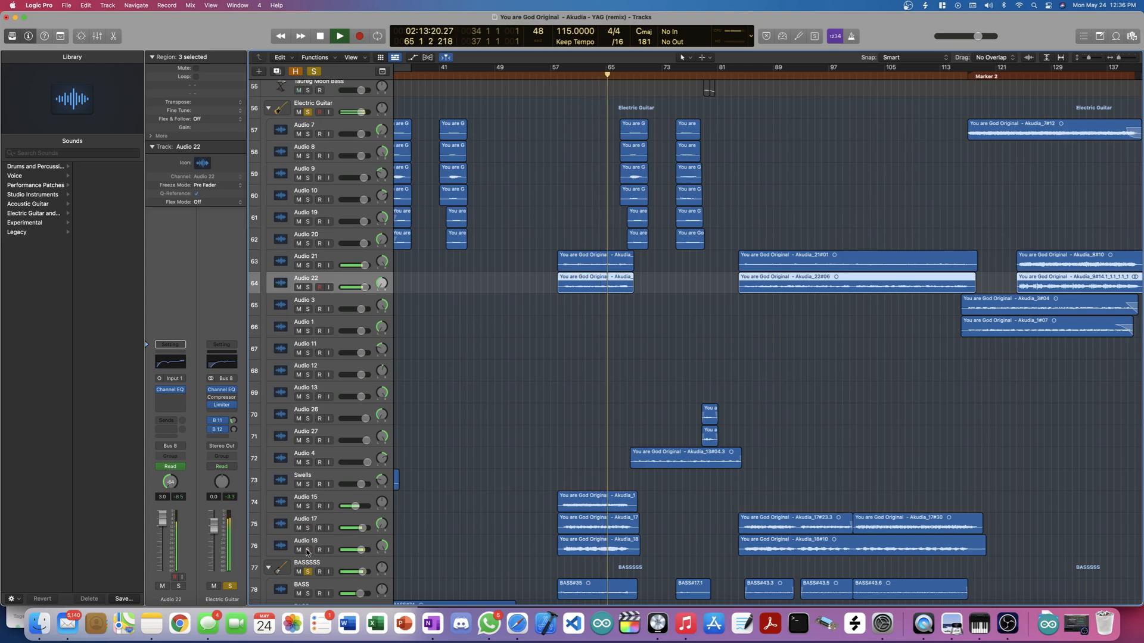
Step: Take the Electric Guitar stack out of the solo, stop playback, and clear all remaining solos
scroll(307, 553, down, 10)
scroll(306, 552, up, 9)
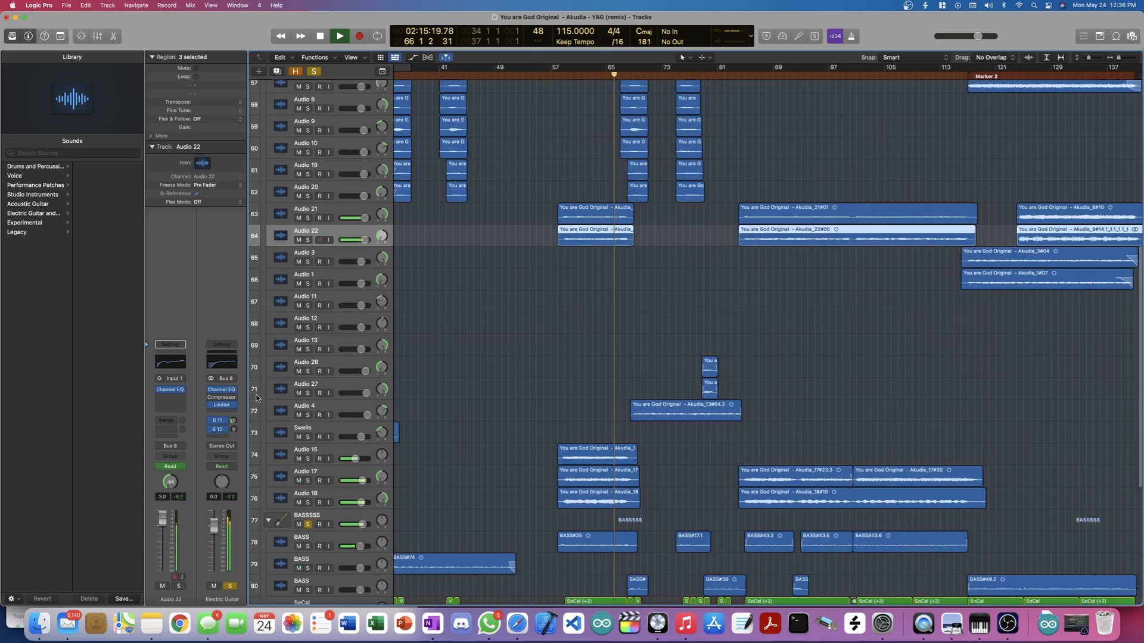
scroll(362, 326, up, 7)
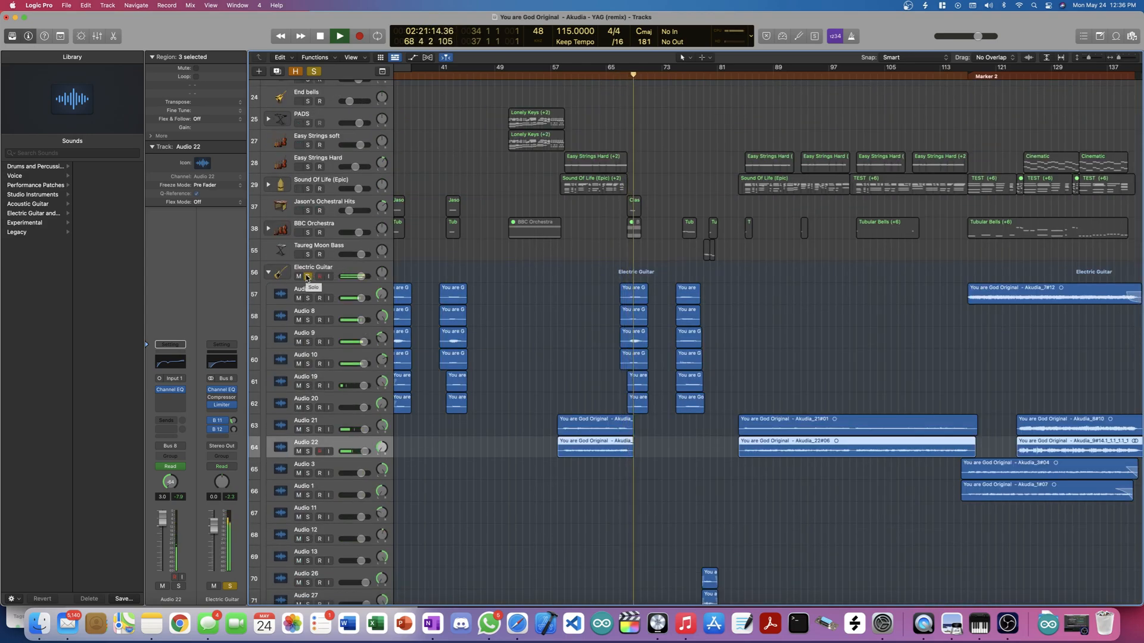
click(307, 277)
key(space)
scroll(306, 268, down, 7)
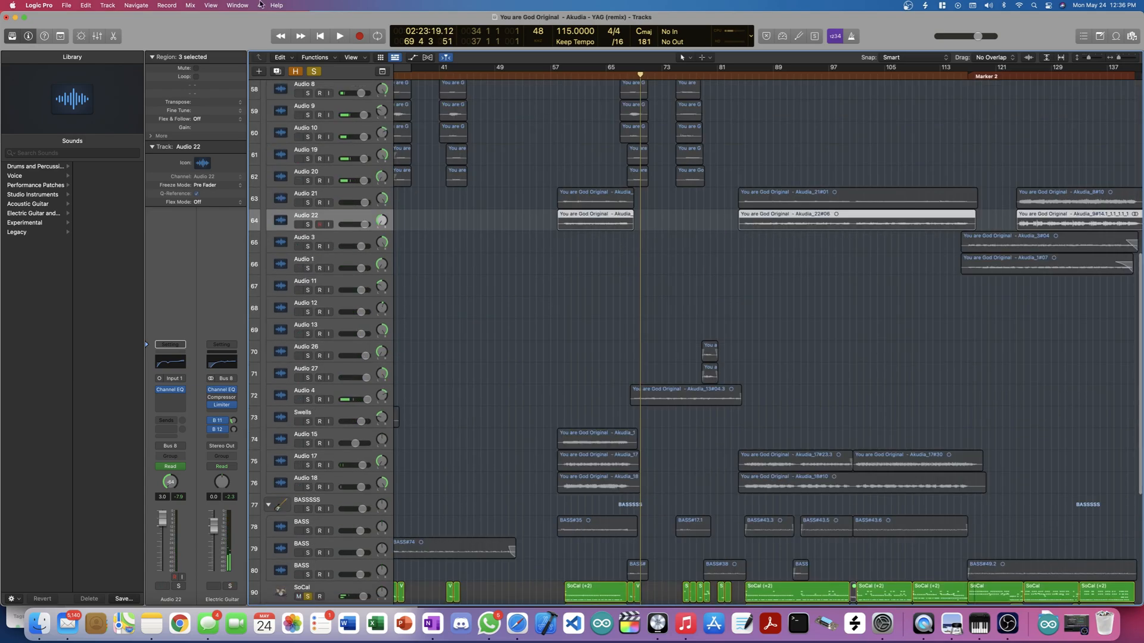
click(313, 71)
Step: Play the full arrangement from near the end of bar 68, solo Audio 4 during playback, and stop
scroll(642, 186, up, 8)
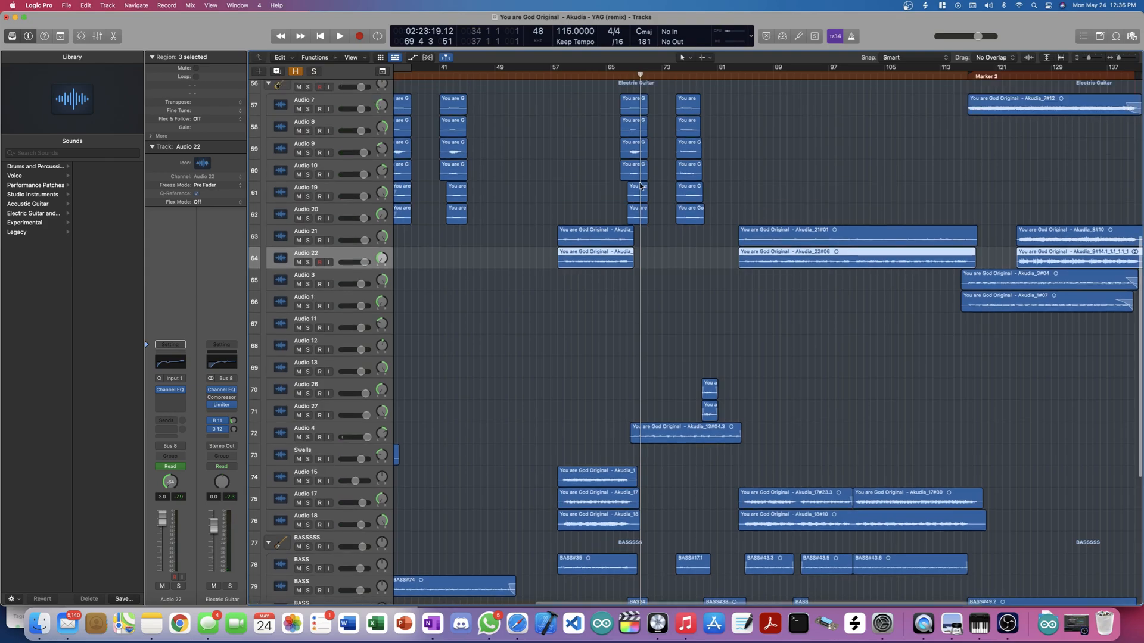
scroll(647, 110, down, 12)
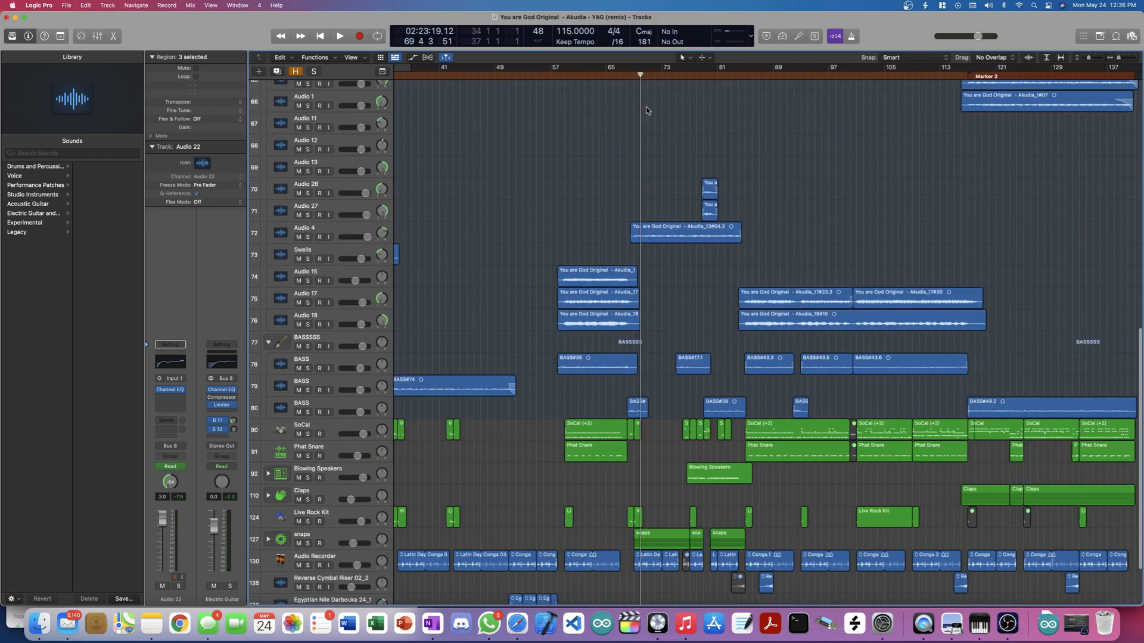
click(633, 74)
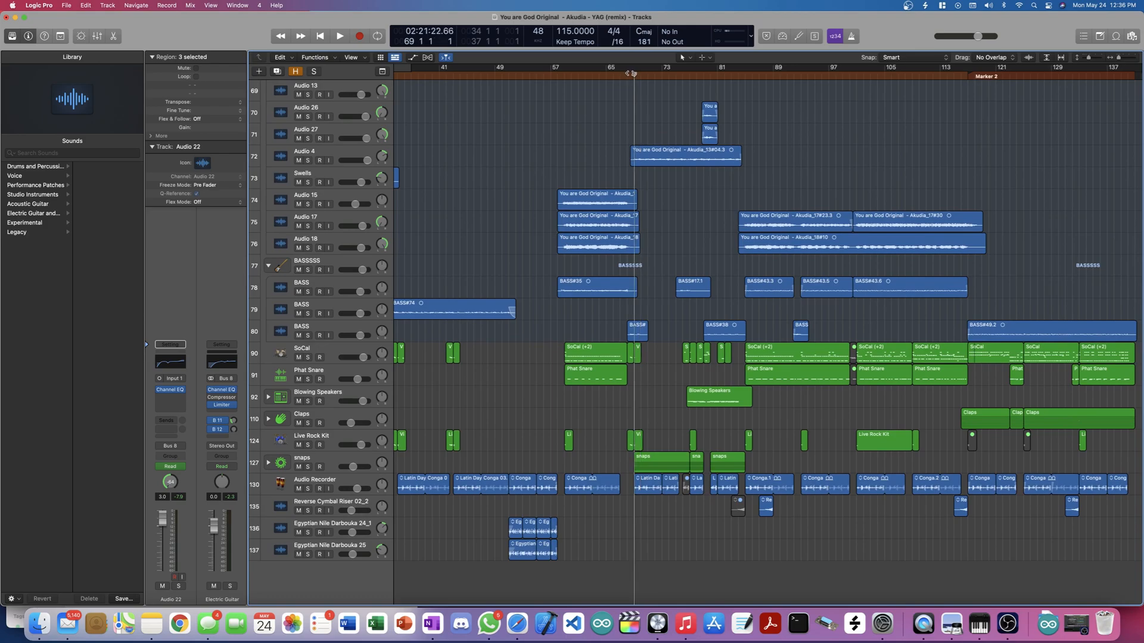
key(space)
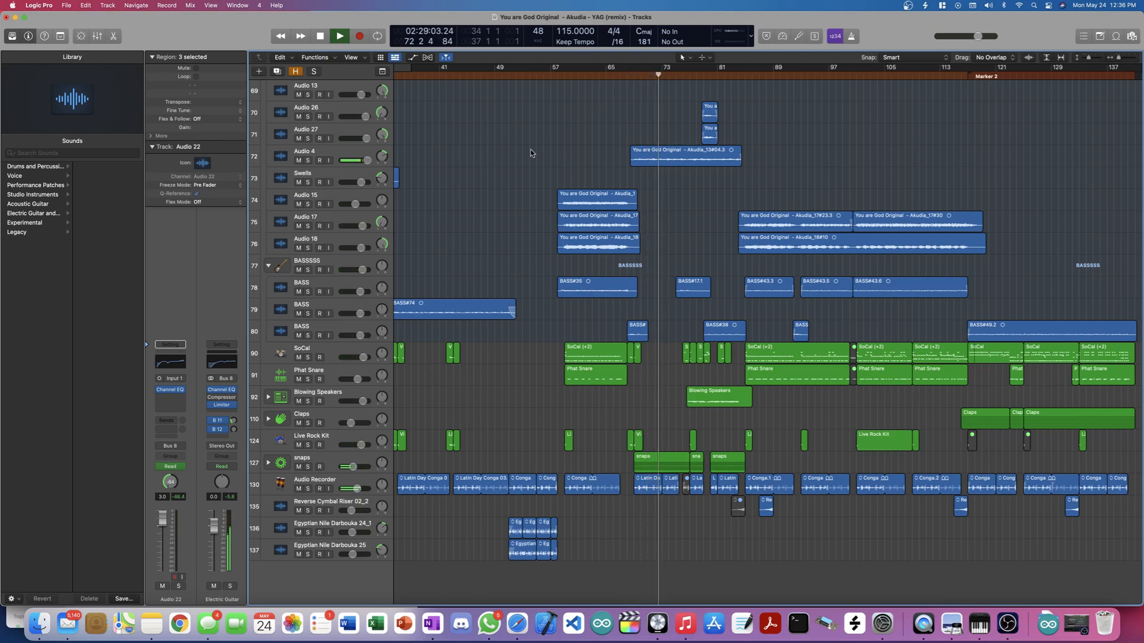
click(308, 161)
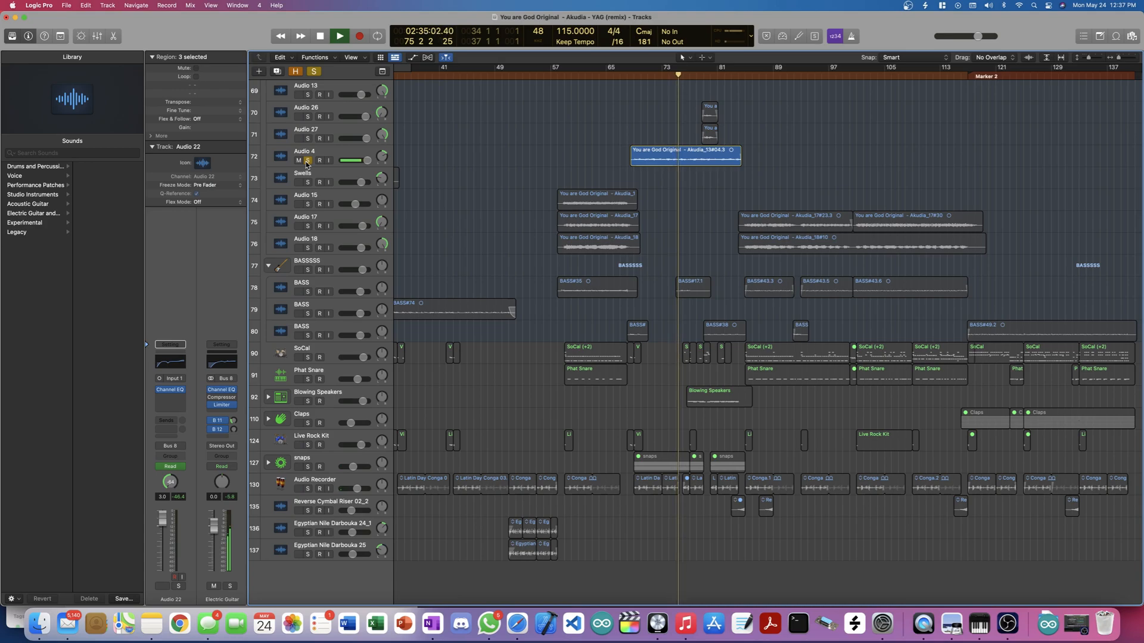
key(space)
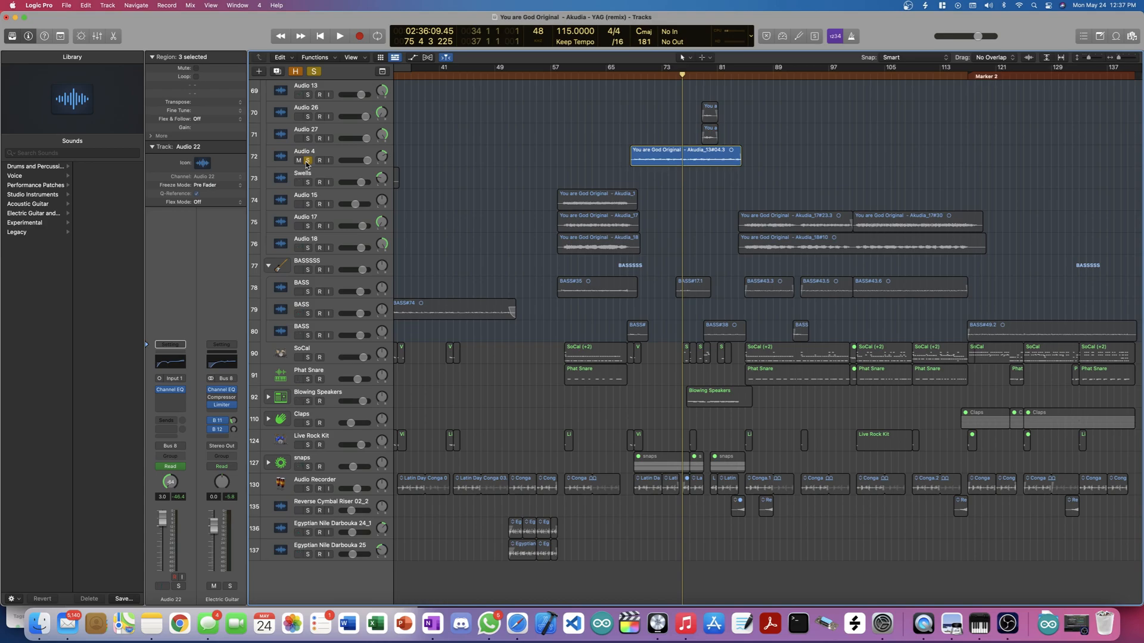
Step: Play the soloed Audio 4 from bar 68, clear the solo to hear it in the full mix, and stop
click(627, 76)
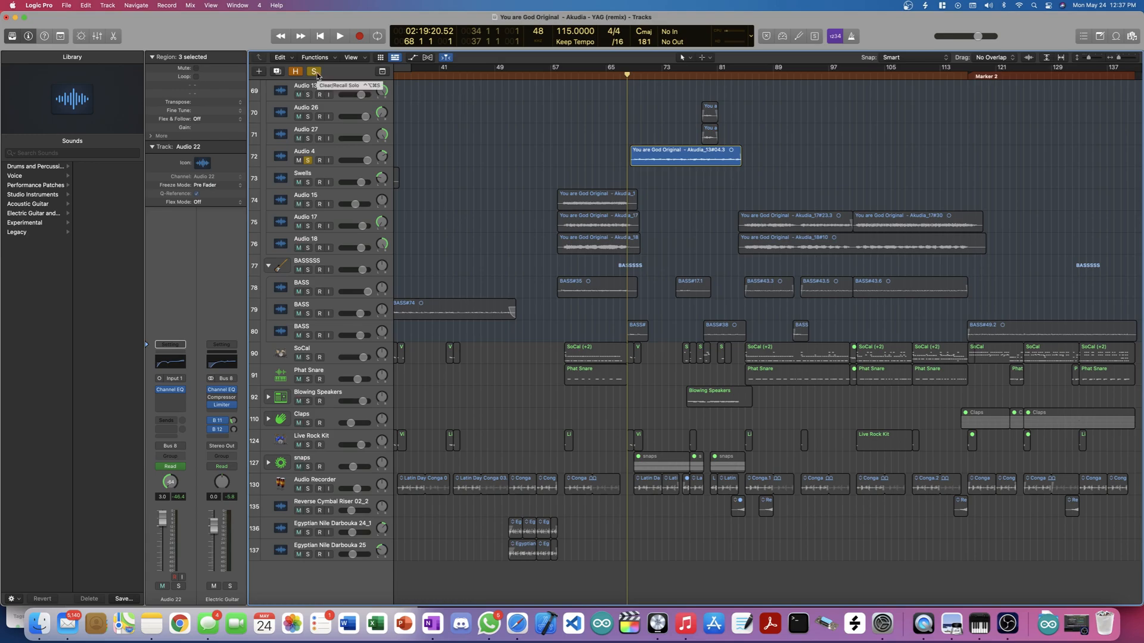
key(space)
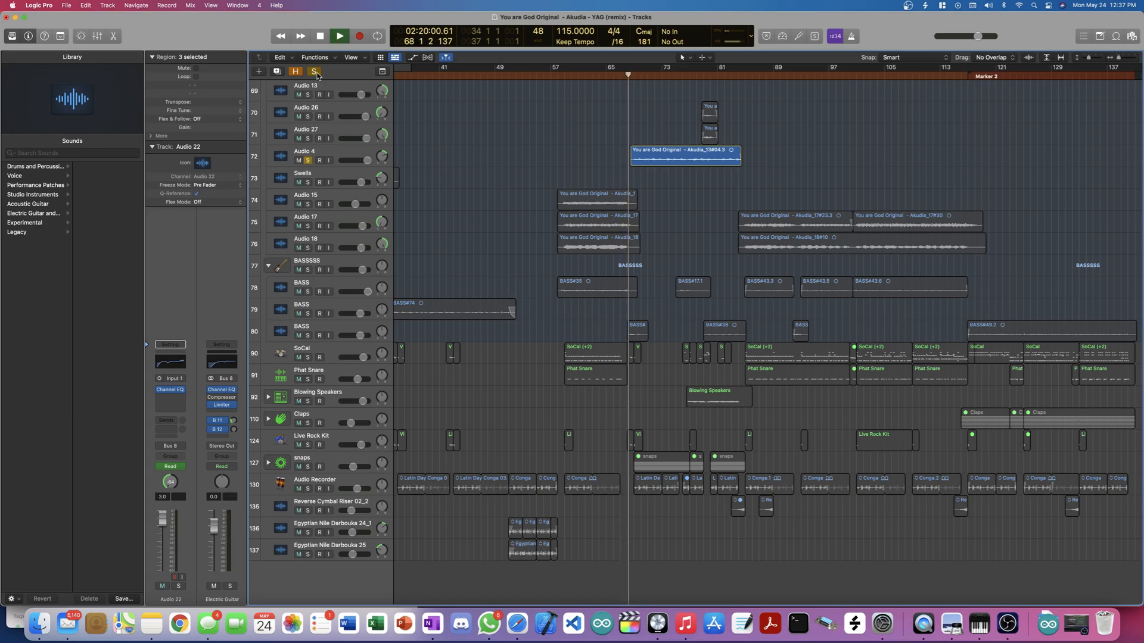
click(315, 72)
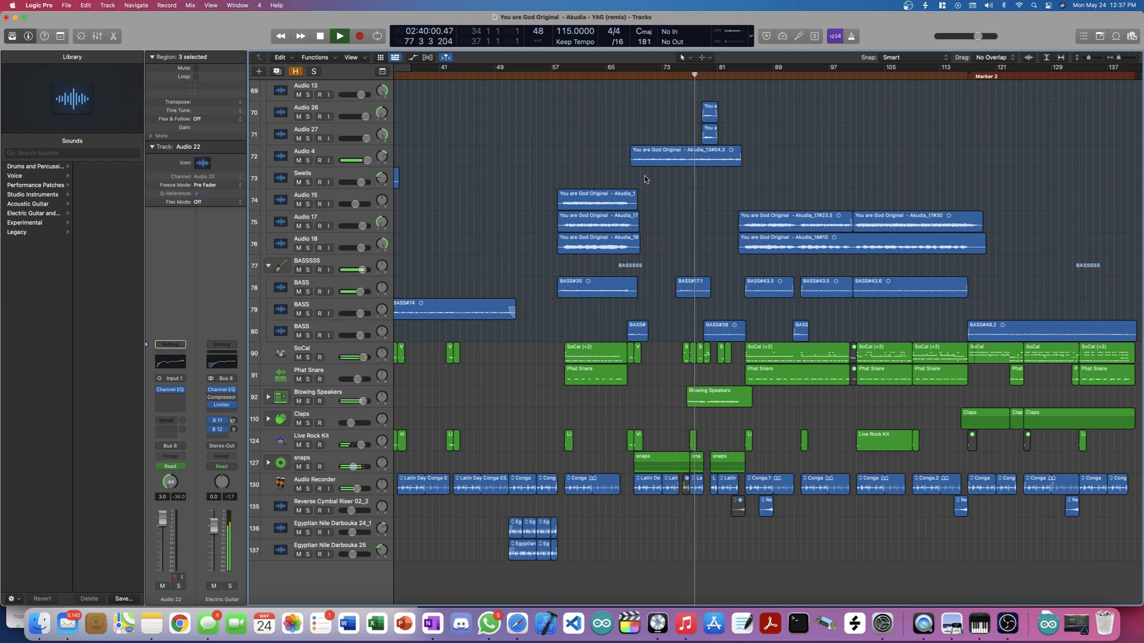
key(space)
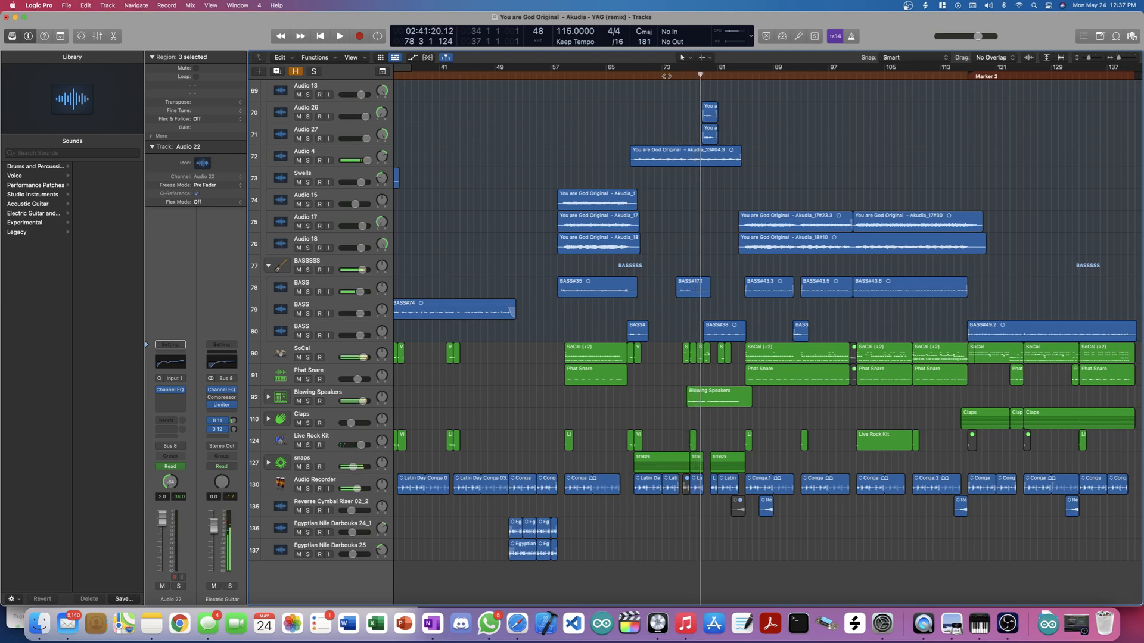
Step: Place the playhead just before bar 75, play the full mix past the Audio 26 and Audio 27 entries, and stop
click(669, 76)
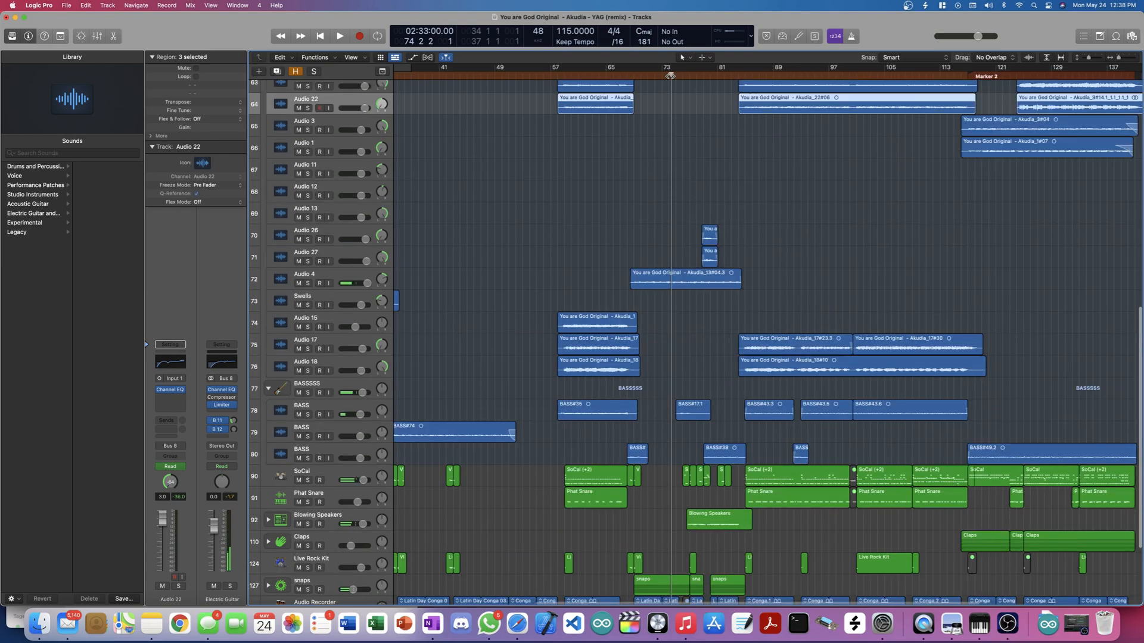
scroll(670, 75, up, 5)
scroll(670, 76, down, 3)
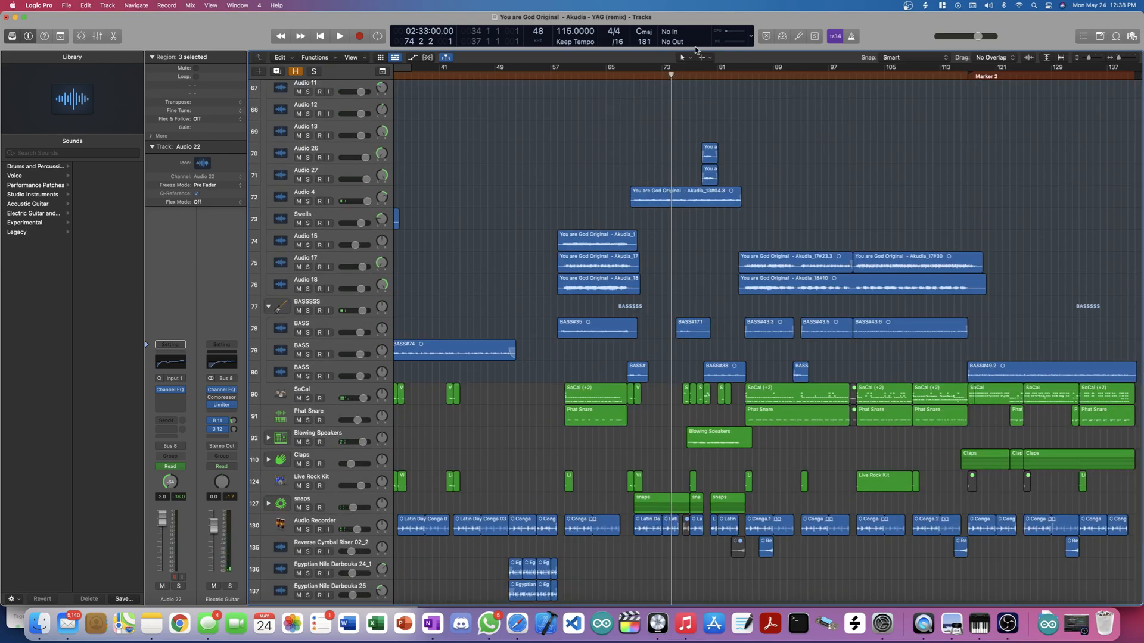
click(683, 77)
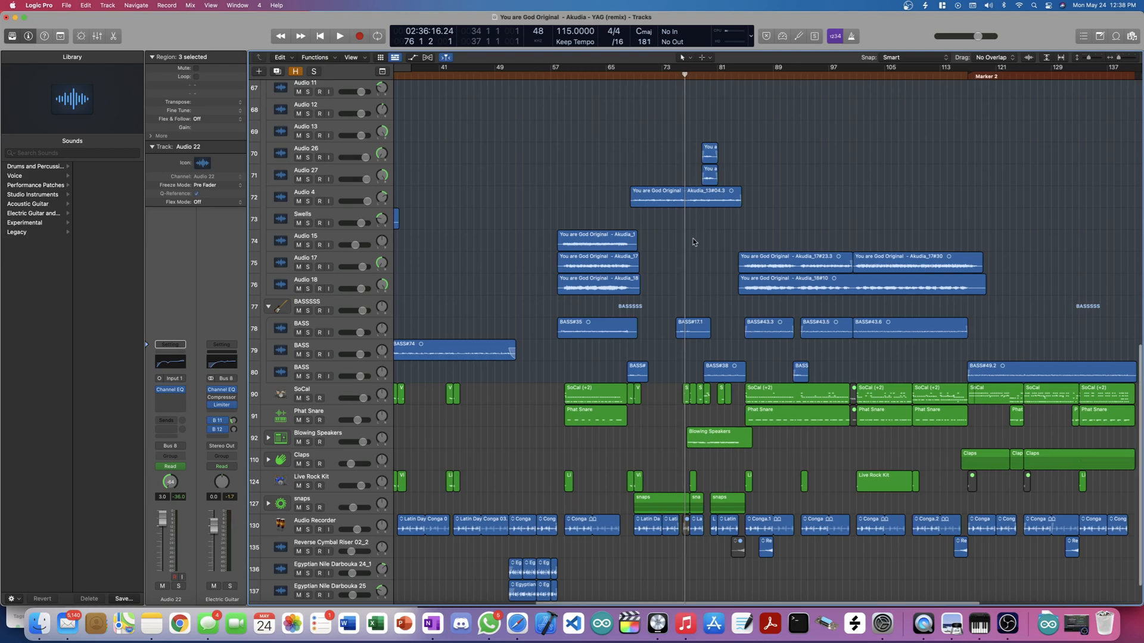
scroll(694, 242, up, 5)
scroll(694, 243, down, 5)
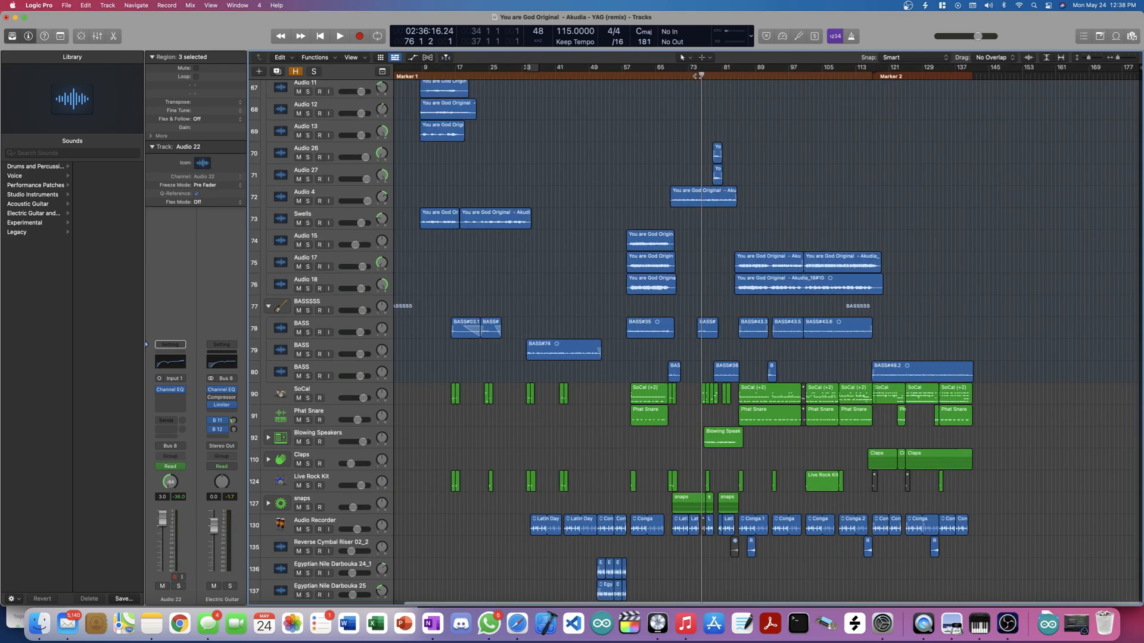
scroll(697, 76, up, 5)
scroll(697, 76, down, 5)
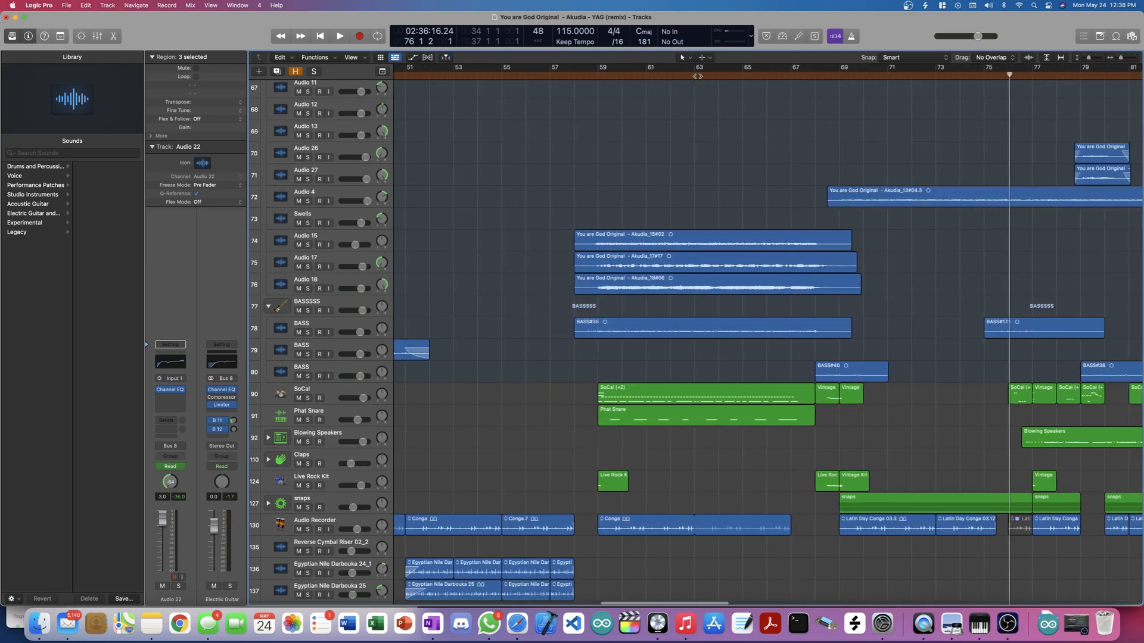
scroll(697, 77, up, 4)
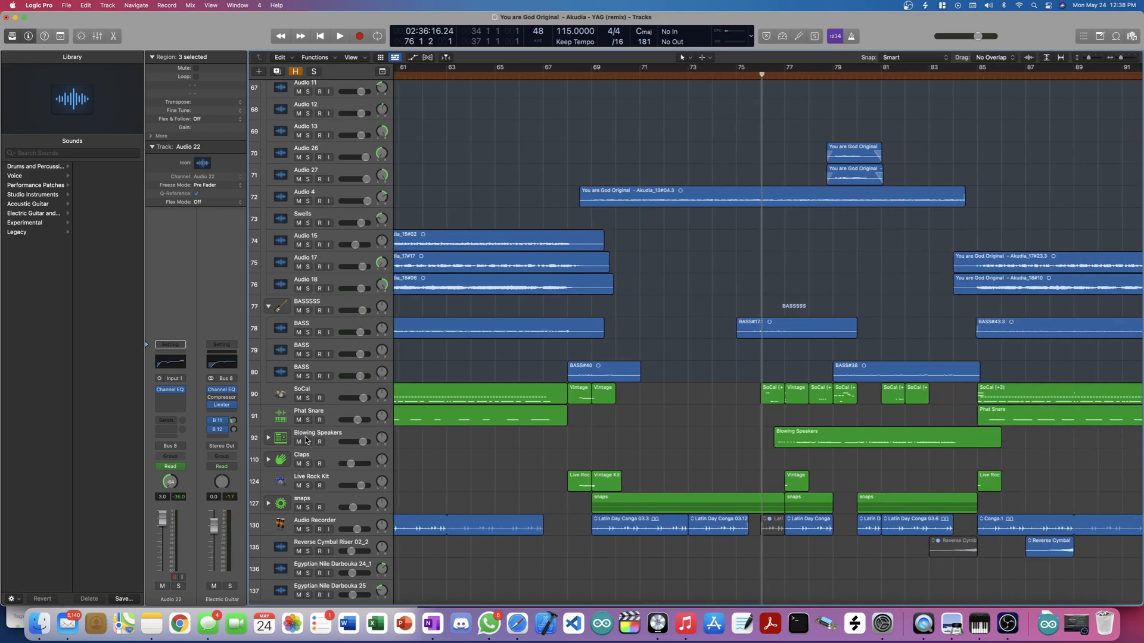
click(735, 73)
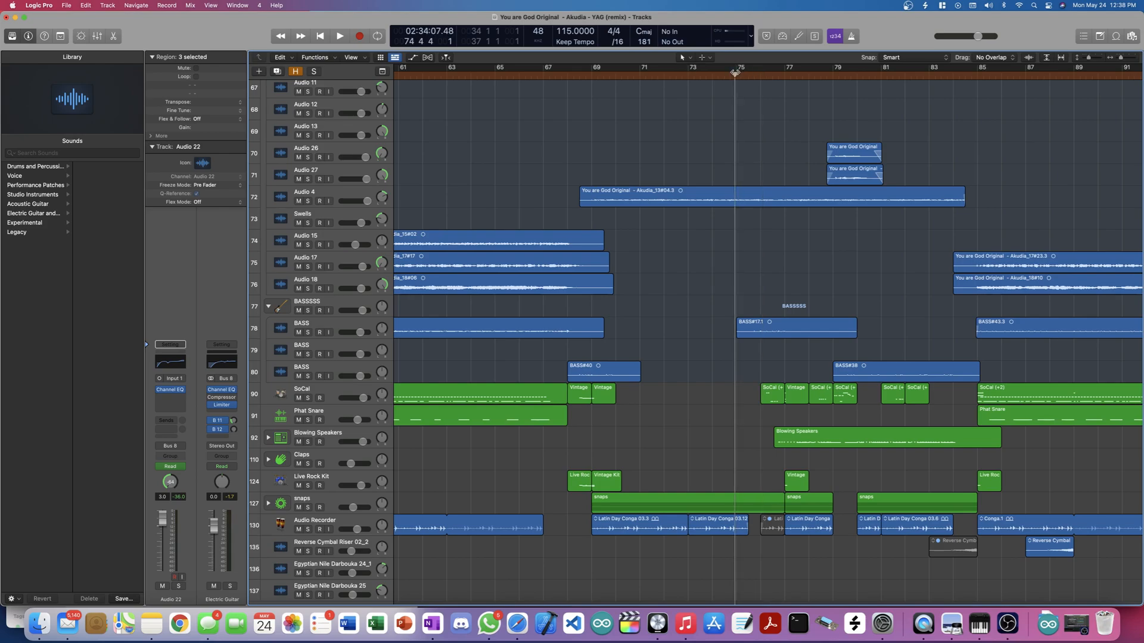
key(space)
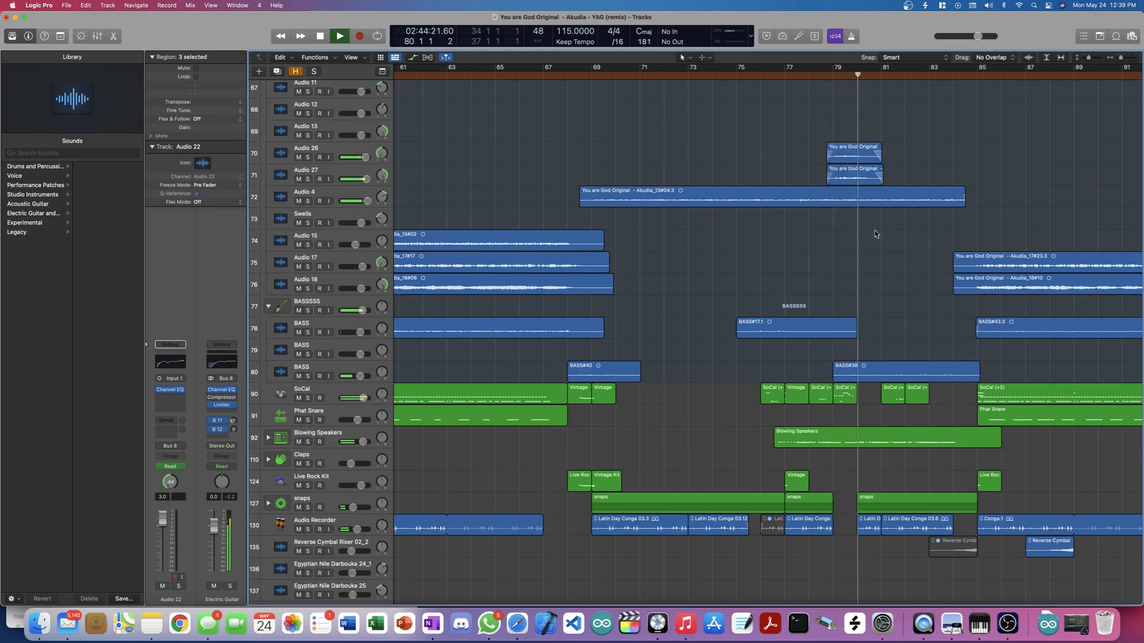
key(space)
Step: Move the playhead to bar 78, solo Audio 27 and Audio 26, and play the two guitars together
click(817, 76)
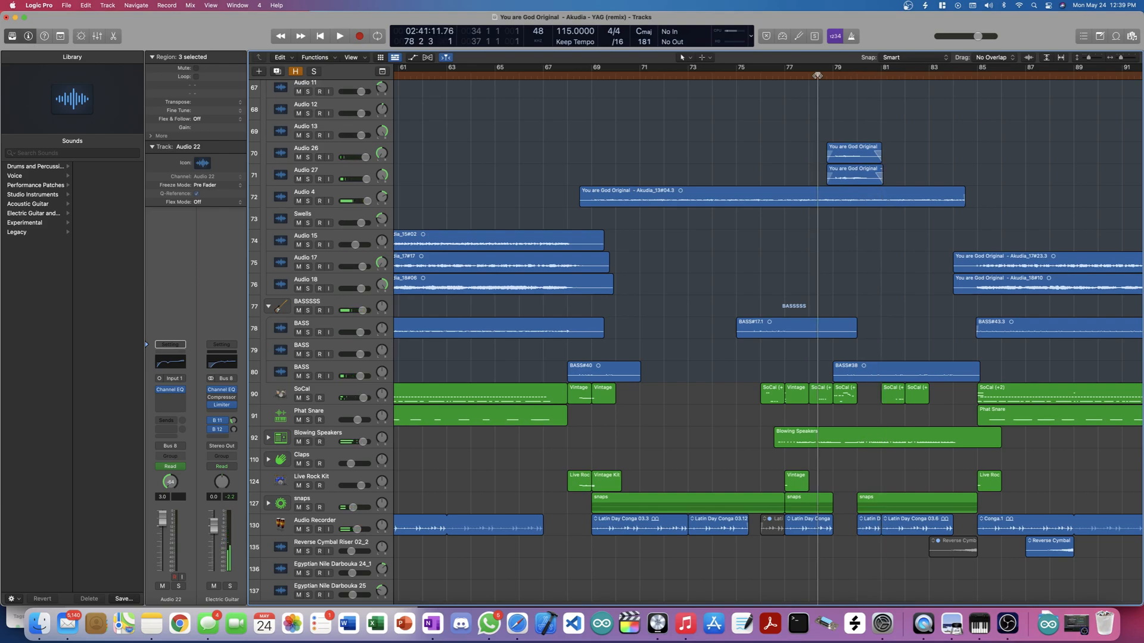
click(815, 76)
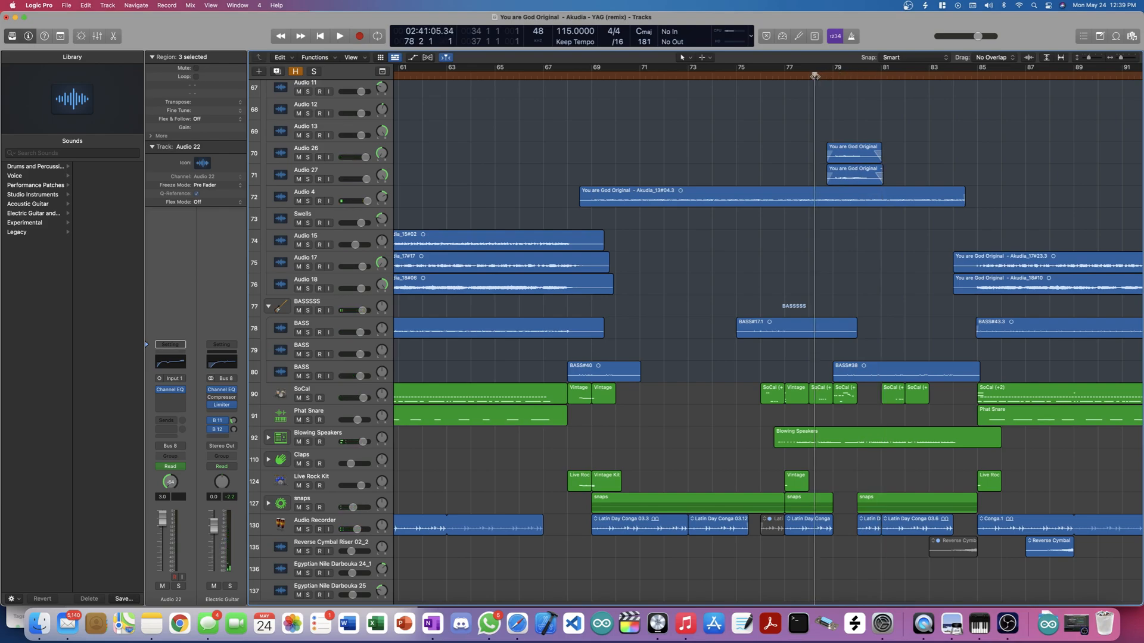
click(829, 95)
click(820, 76)
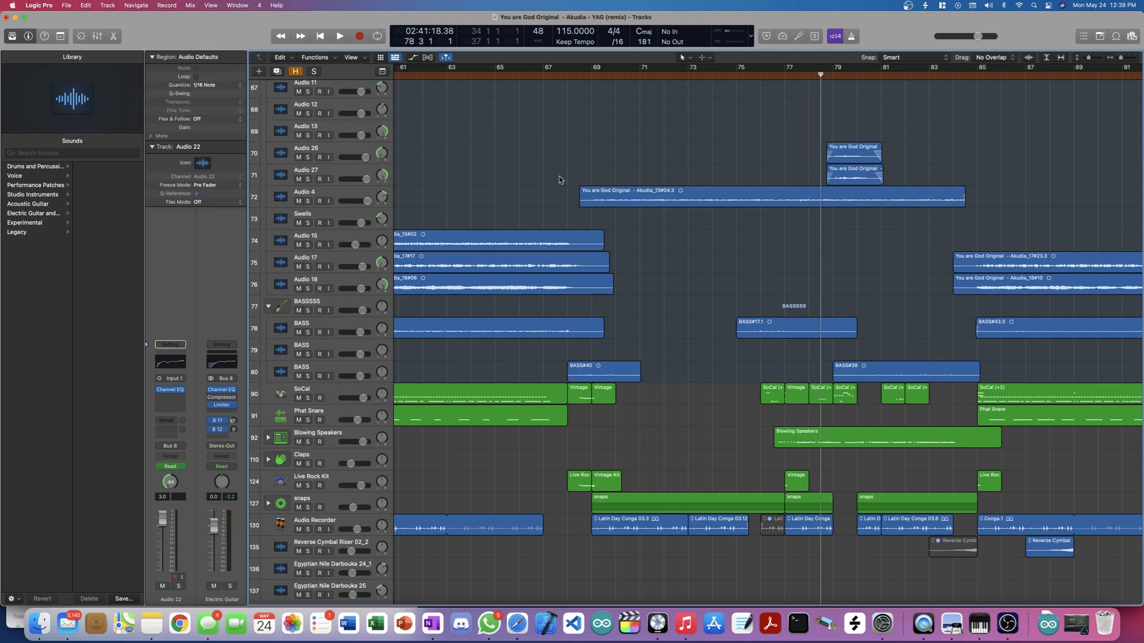
click(308, 179)
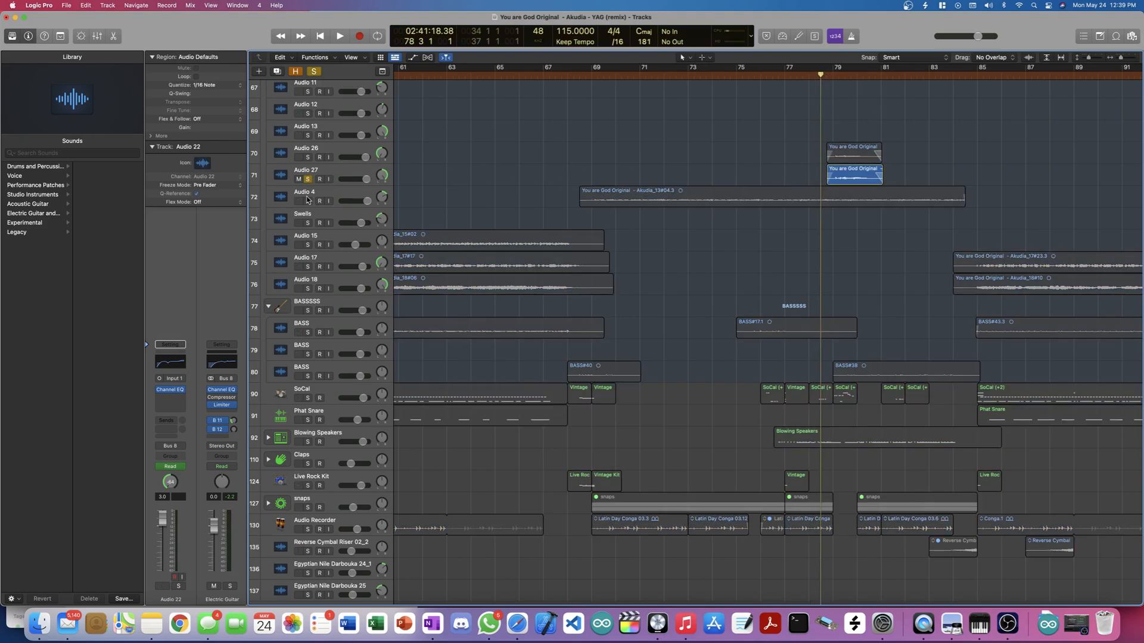
click(307, 200)
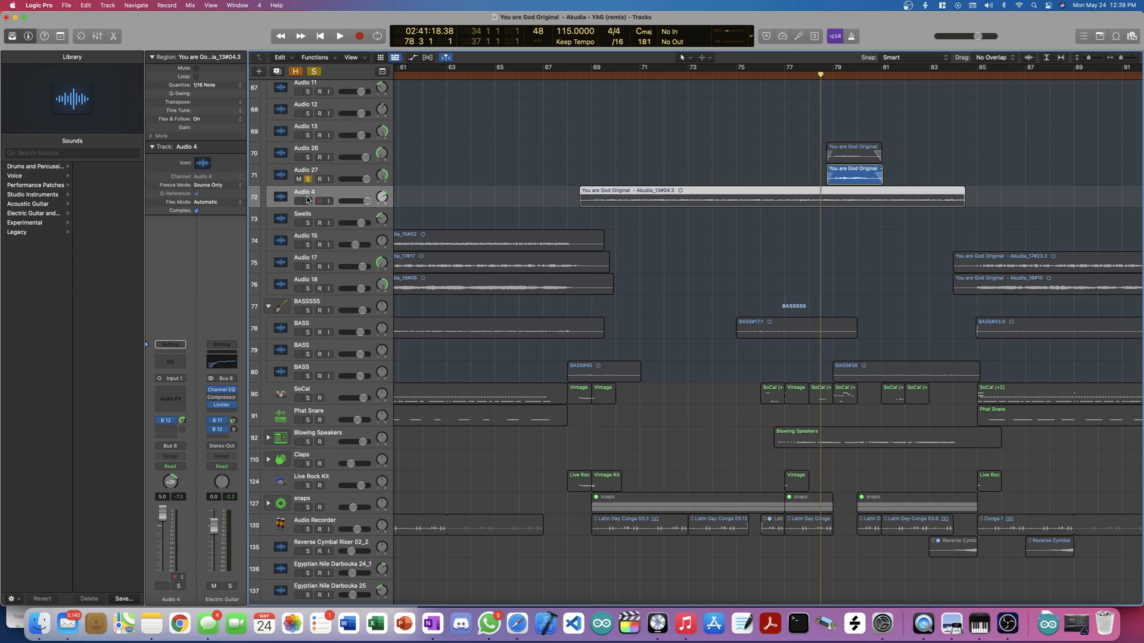
click(307, 158)
key(space)
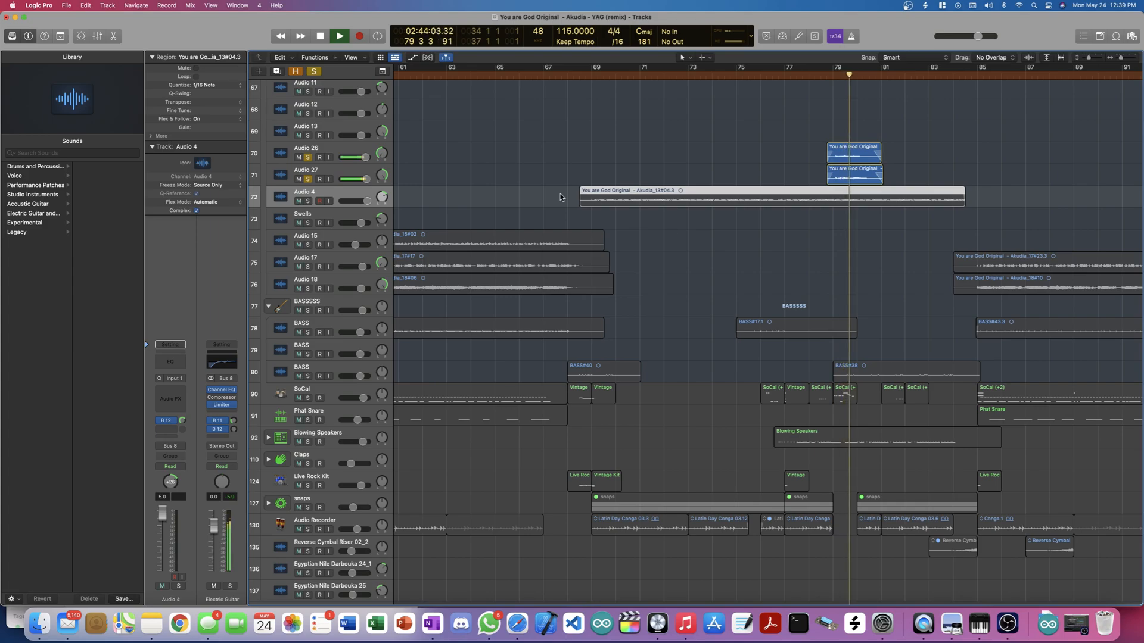
Step: Remove the solos from Audio 26 and Audio 27 during playback and stop
click(307, 157)
click(308, 179)
key(space)
Step: Solo the Taureg Moon Bass track and play it from bar 79
scroll(753, 151, up, 5)
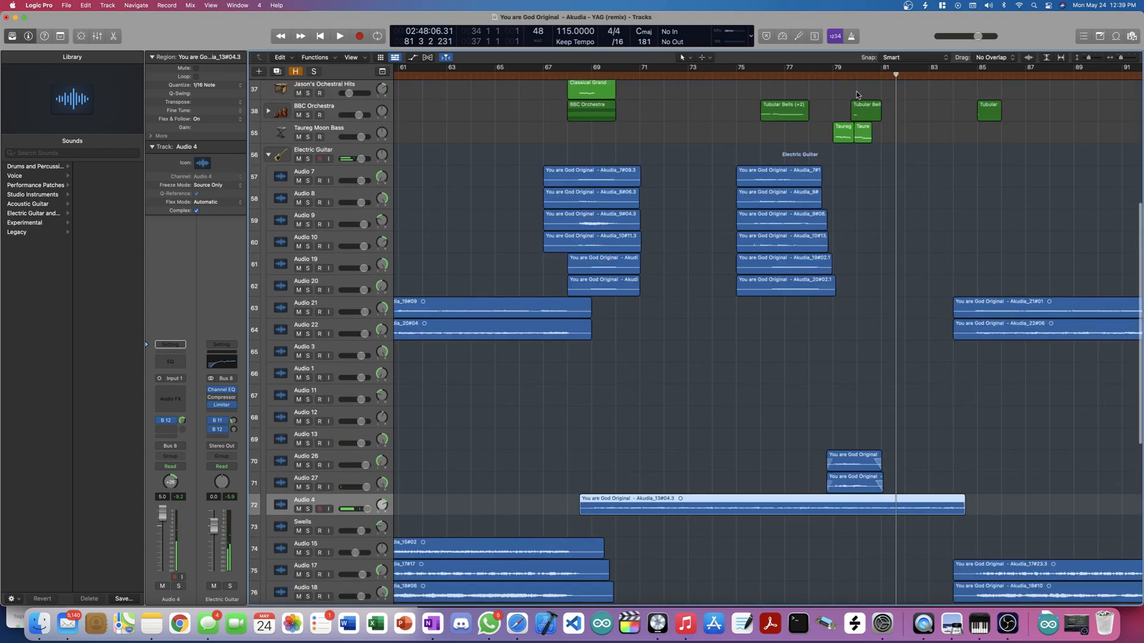
click(834, 76)
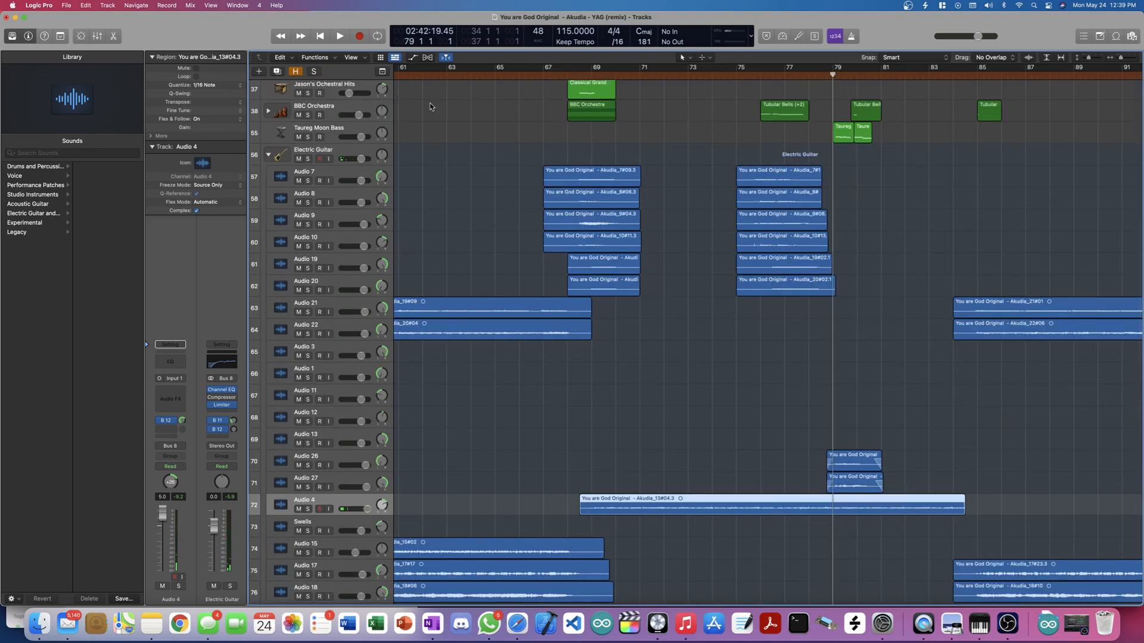
click(307, 138)
key(space)
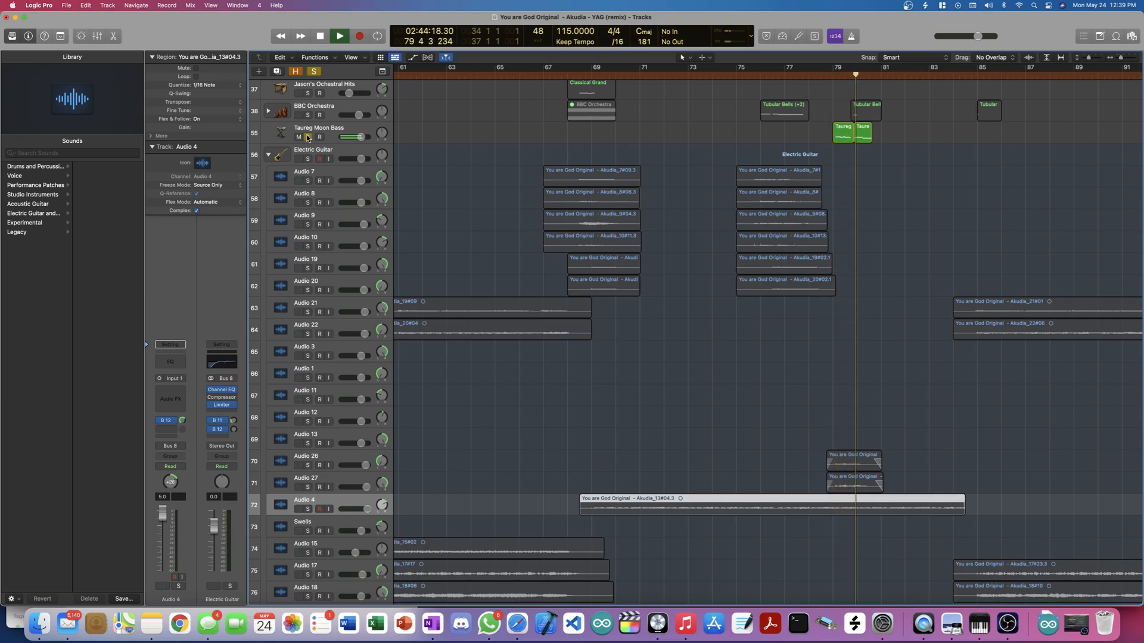
Step: Stop playback and remove the solo from the Taureg Moon Bass track
key(space)
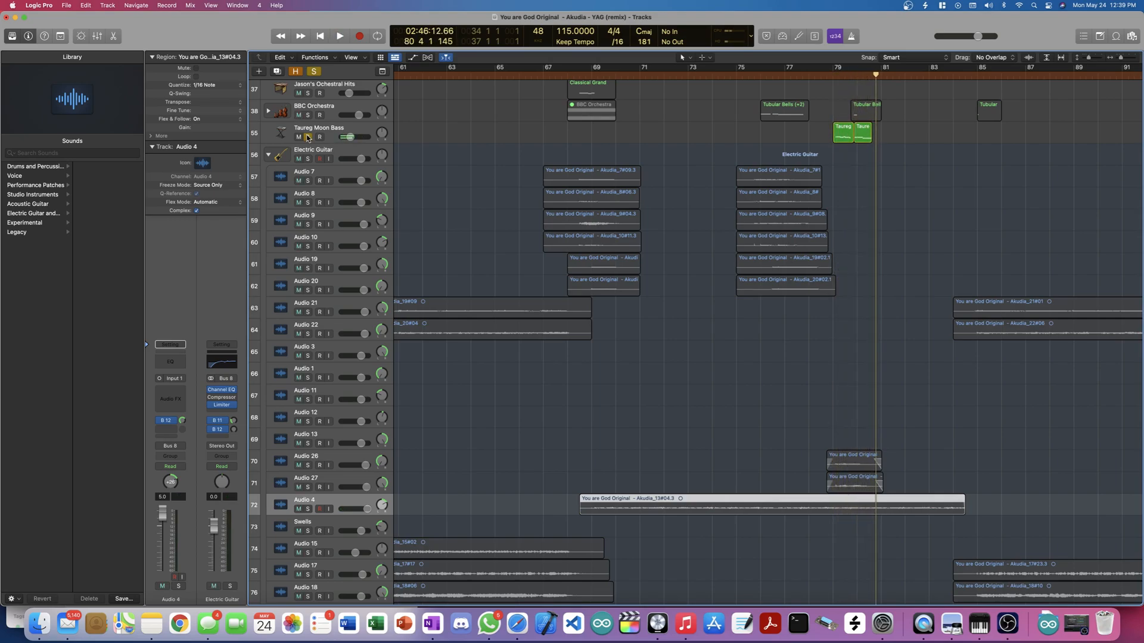
click(307, 137)
Step: Expand the snaps track stack to view its Sampler tracks, and collapse it again
scroll(525, 193, down, 10)
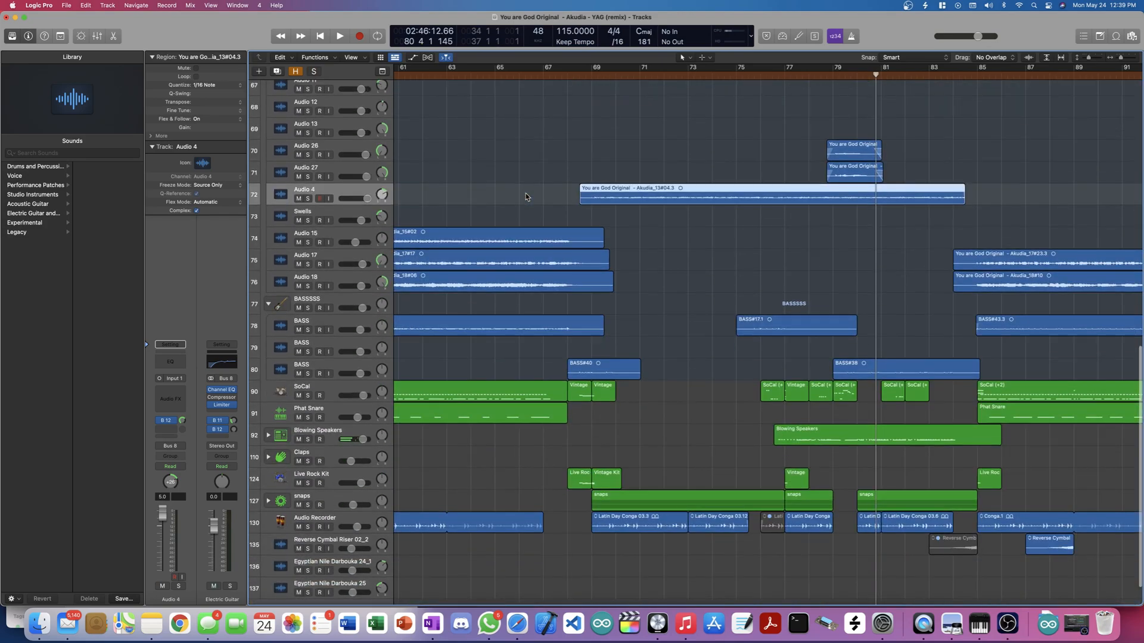
click(268, 501)
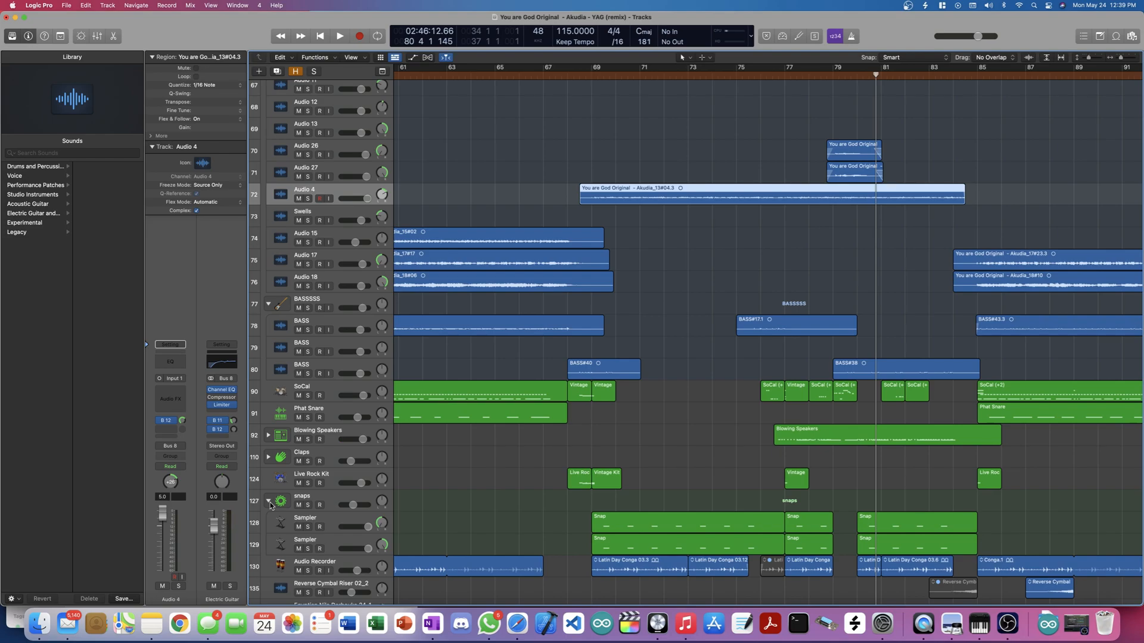
click(268, 501)
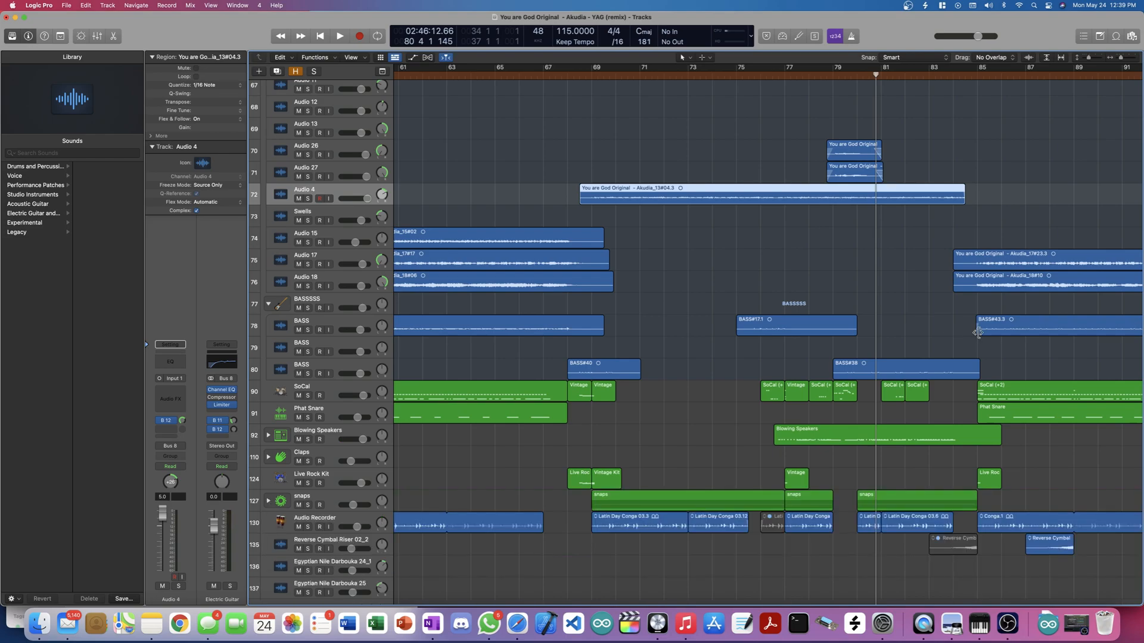
Step: Play the full mix from bar 80 through the section starting at bar 85, stopping at bar 93
key(space)
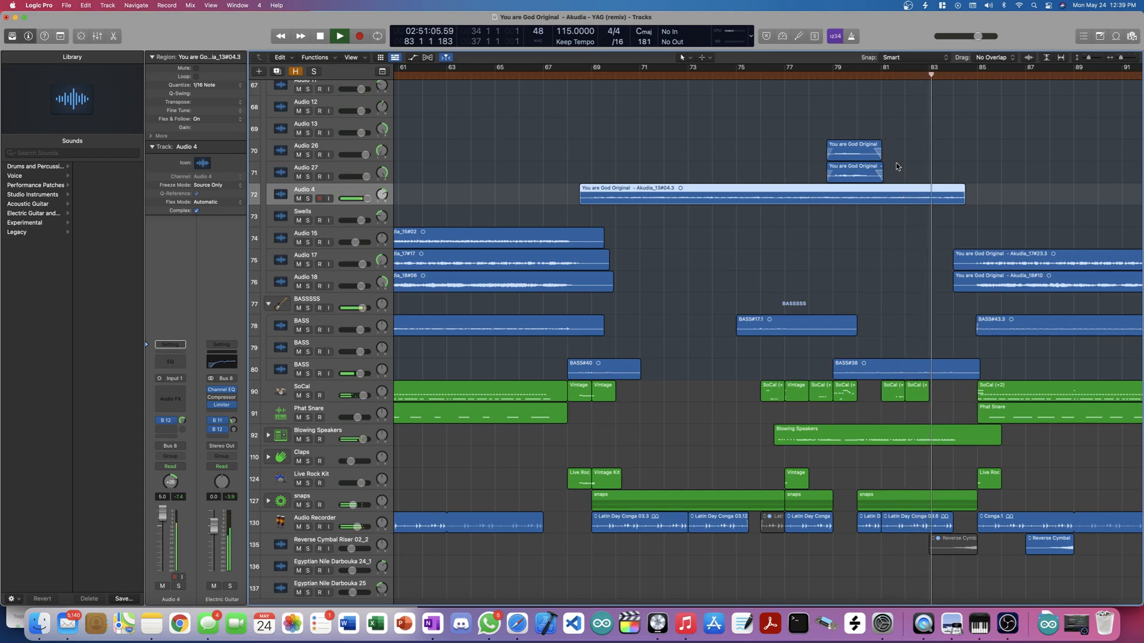
key(super+Left)
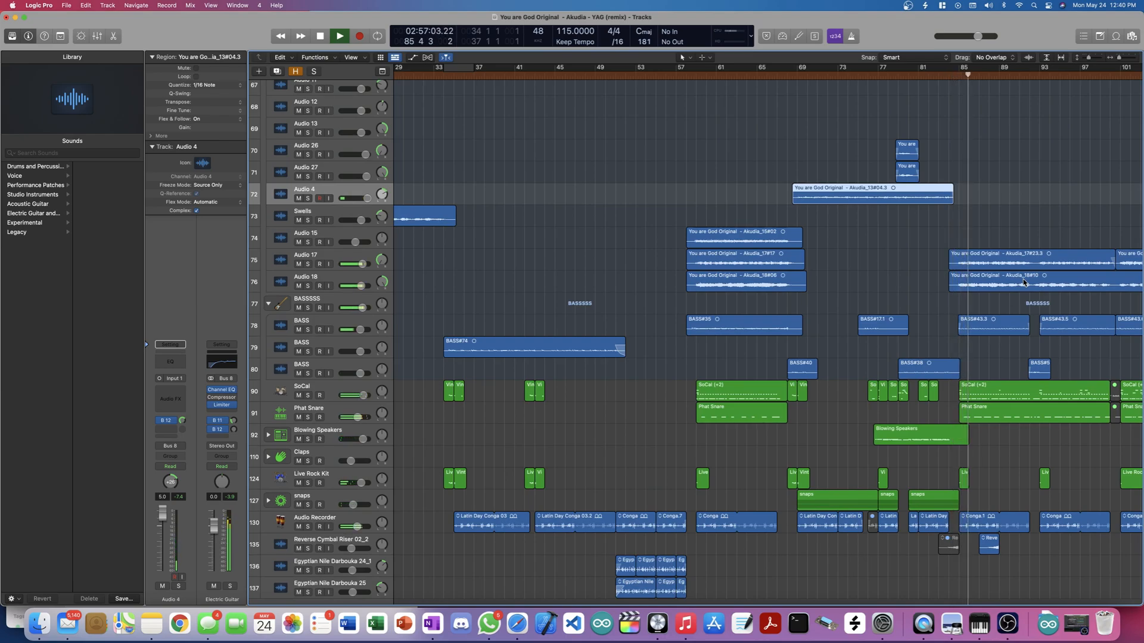
scroll(869, 469, right, 5)
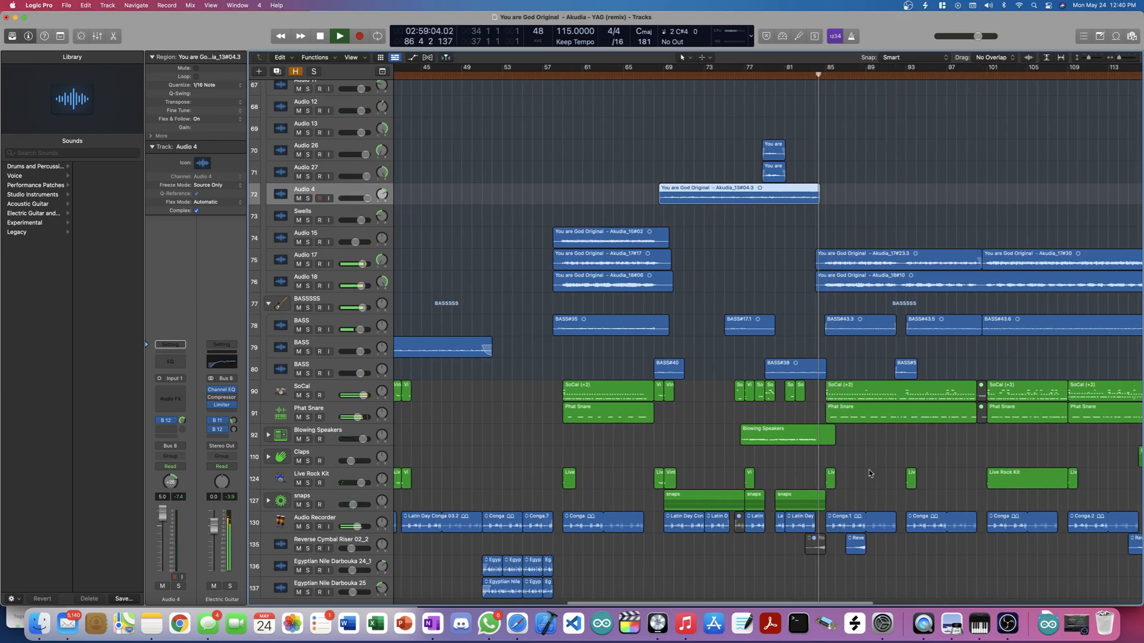
scroll(868, 469, up, 4)
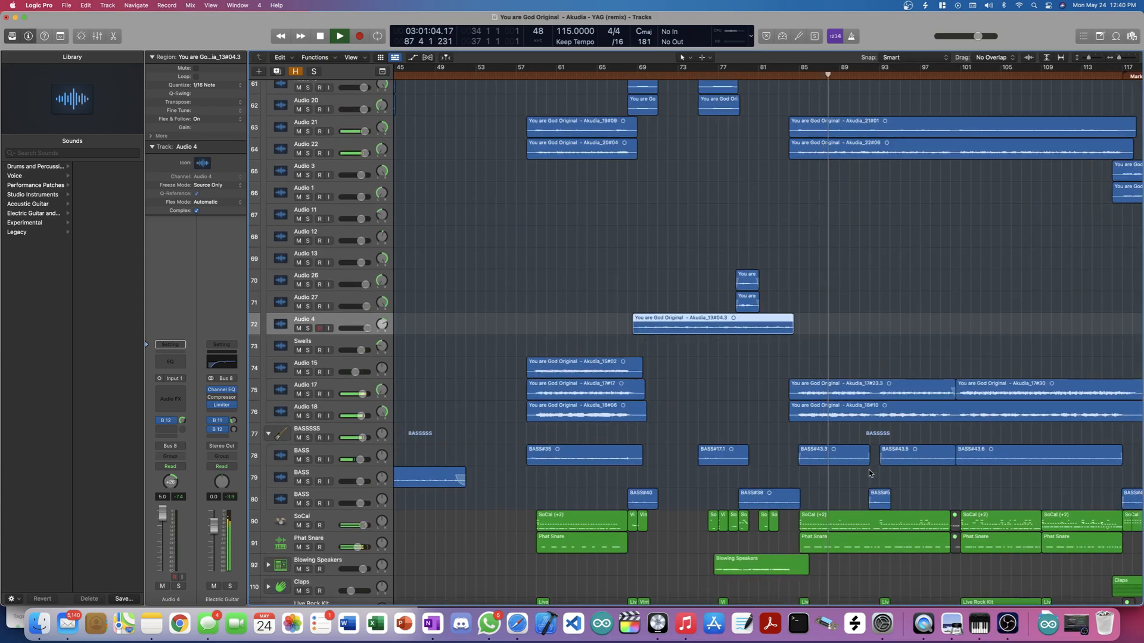
scroll(870, 473, up, 5)
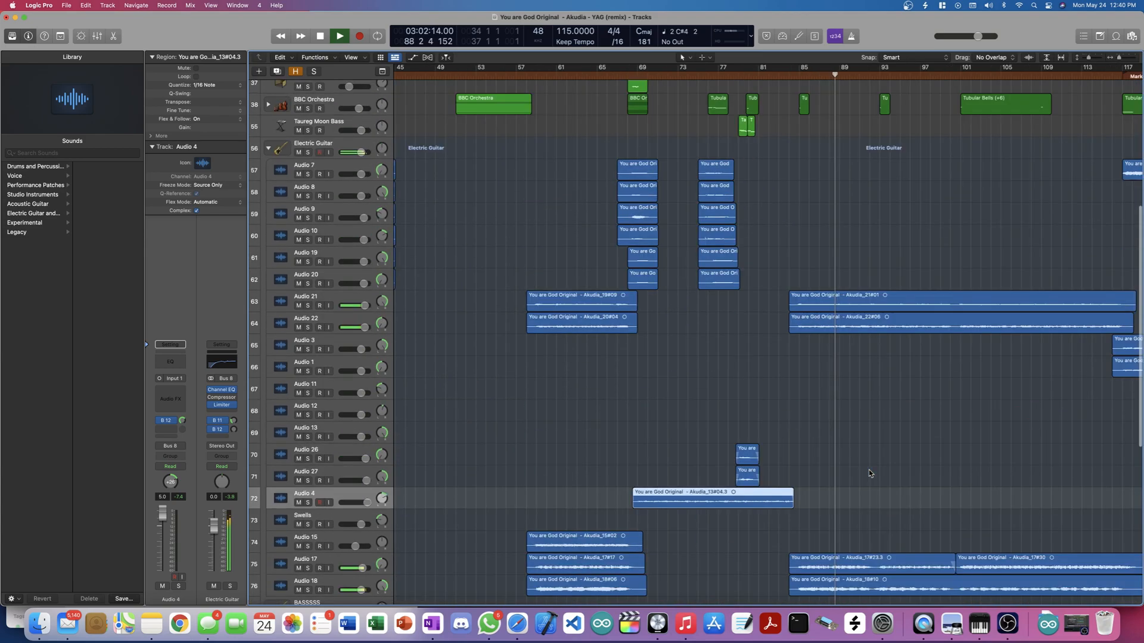
scroll(869, 470, down, 8)
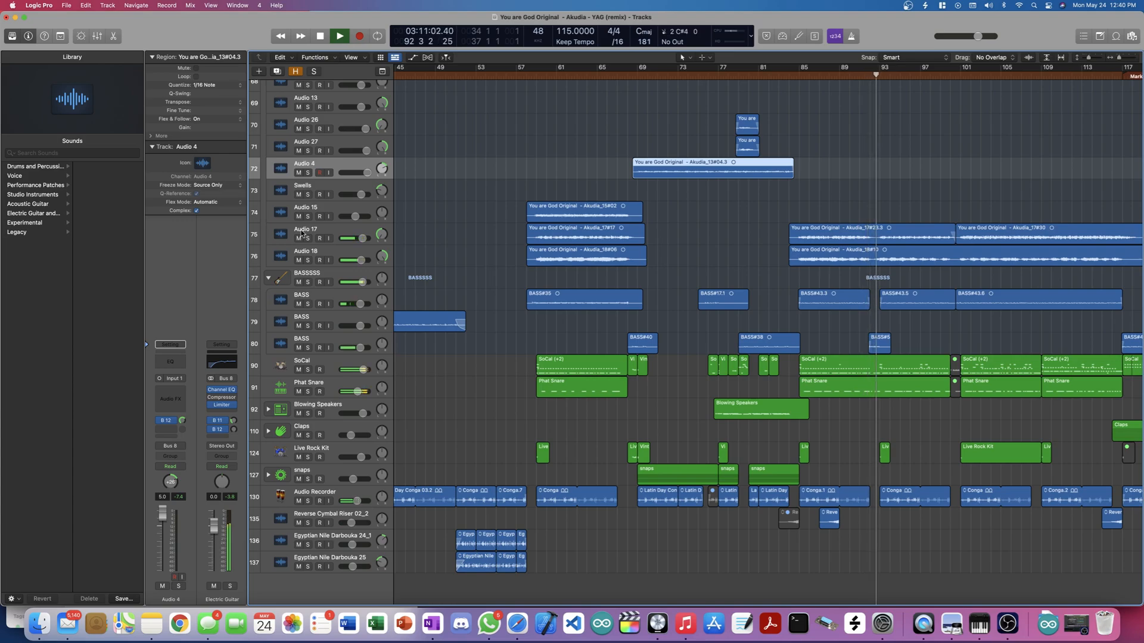
key(space)
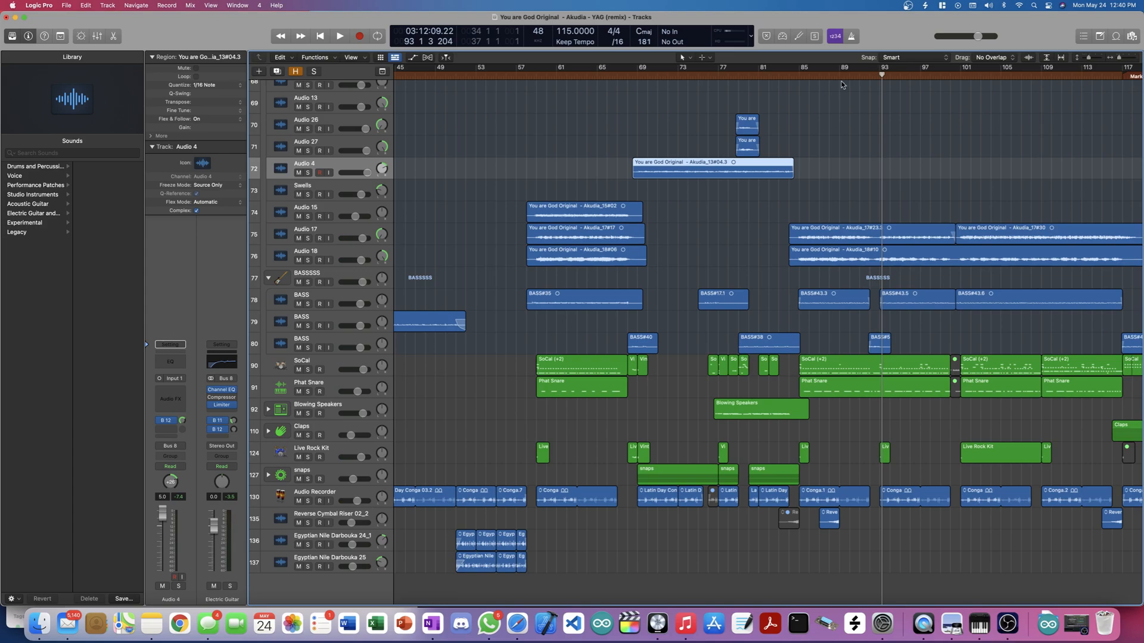
Step: Place the playhead at bar 91 and open the SoCal region starting at bar 85 in the Piano Roll to view its whole pattern
click(858, 77)
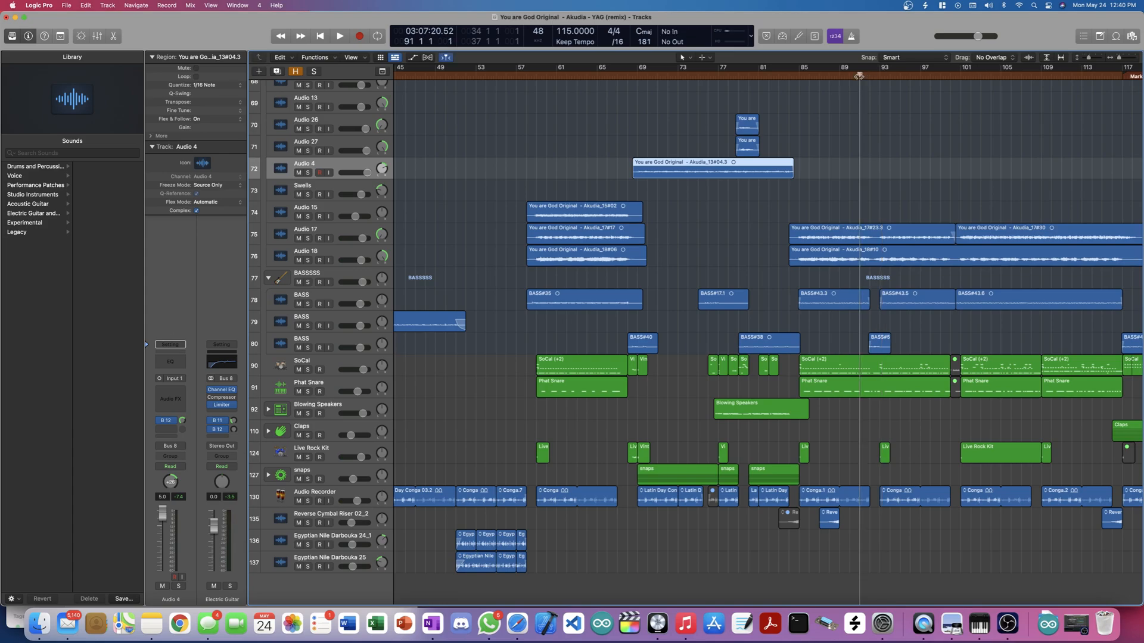
scroll(854, 383, down, 1)
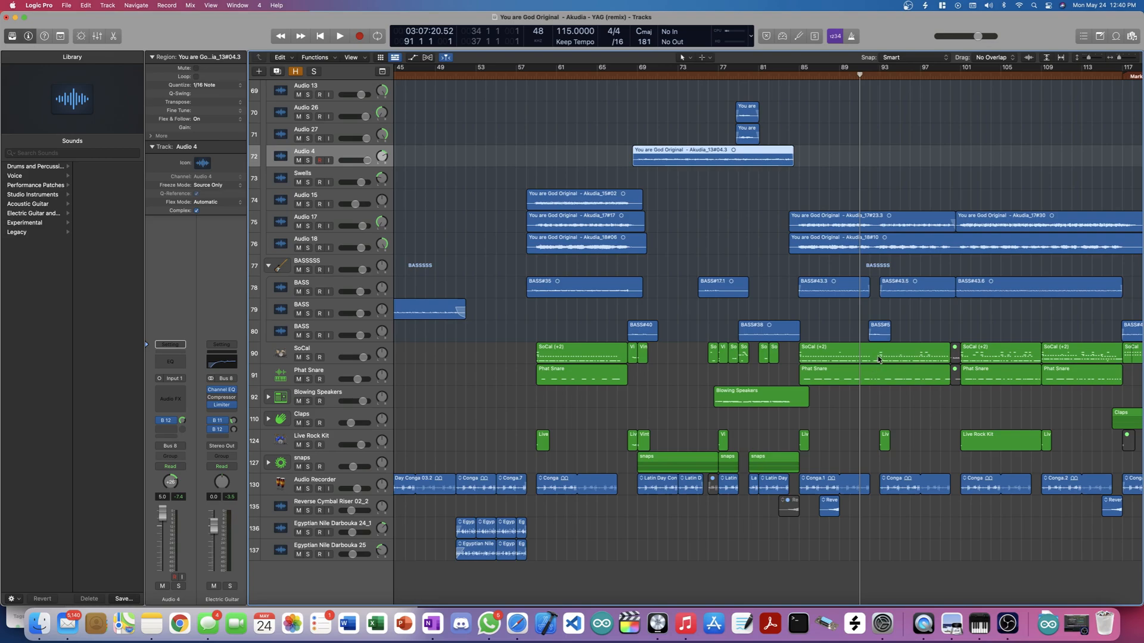
scroll(878, 356, up, 5)
scroll(877, 356, down, 5)
double_click(830, 361)
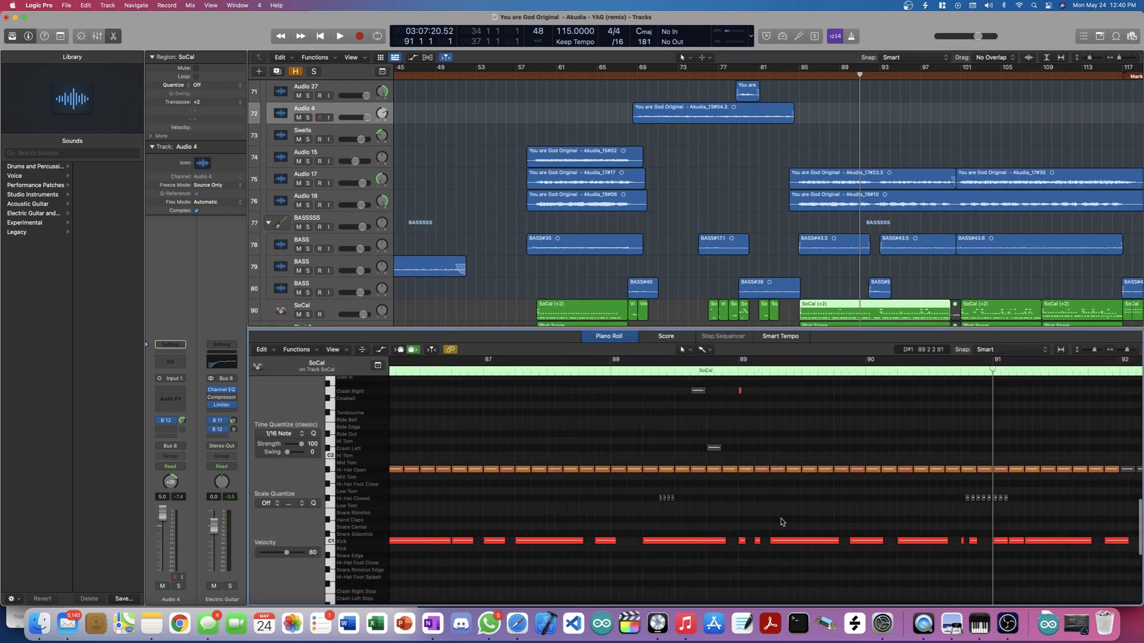
scroll(782, 521, right, 5)
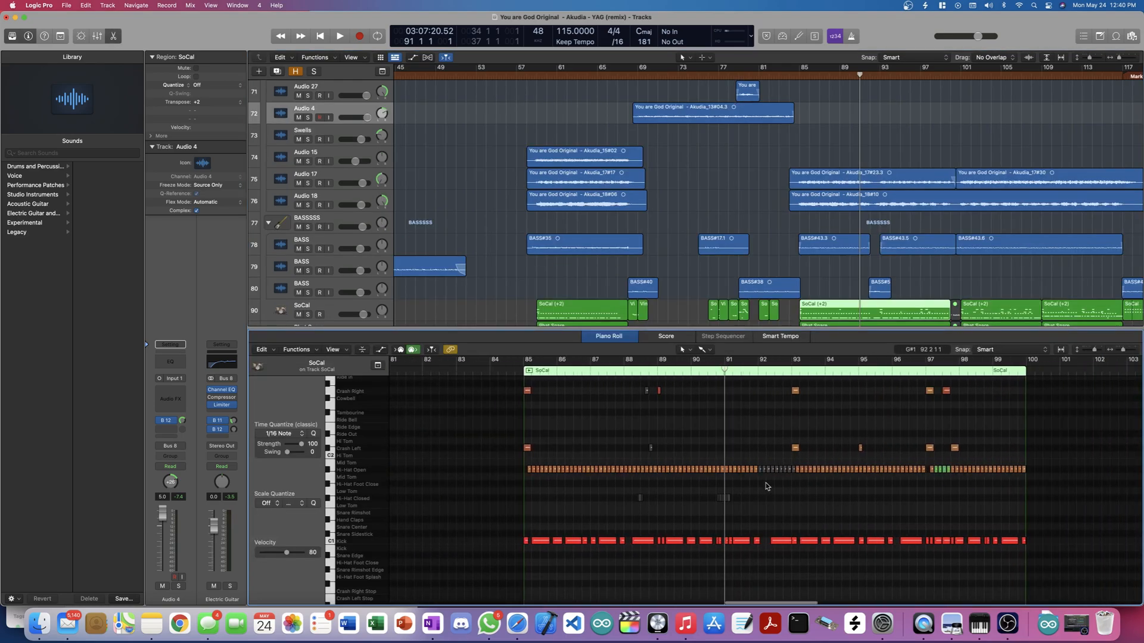
Step: Show the notes of the Phat Snare region starting at bar 85 in the Piano Roll
scroll(834, 250, down, 5)
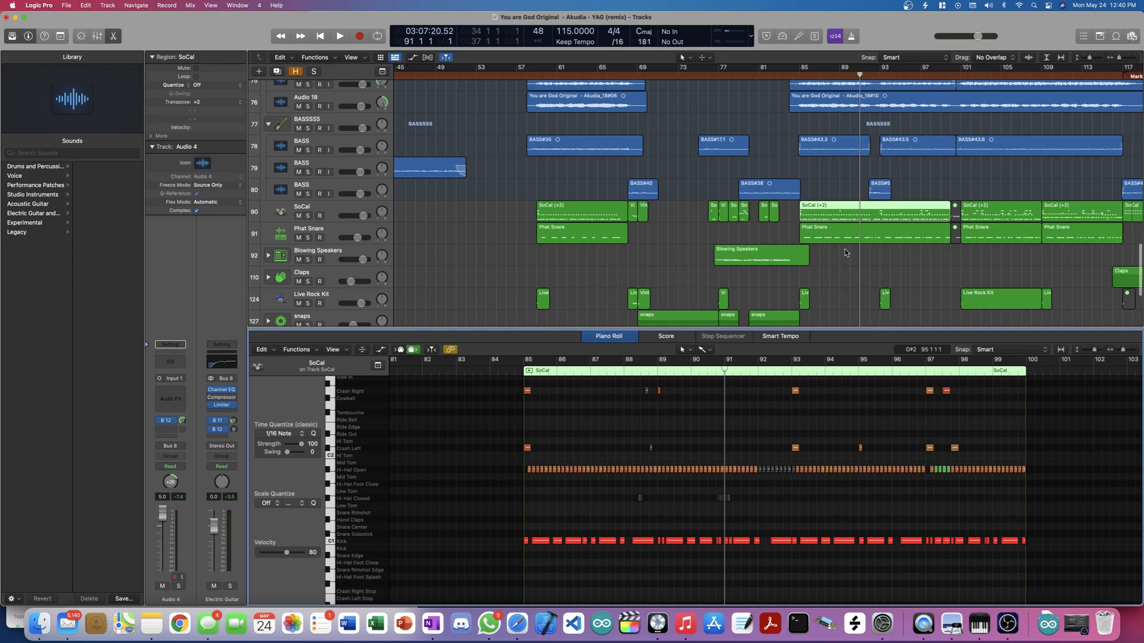
click(843, 233)
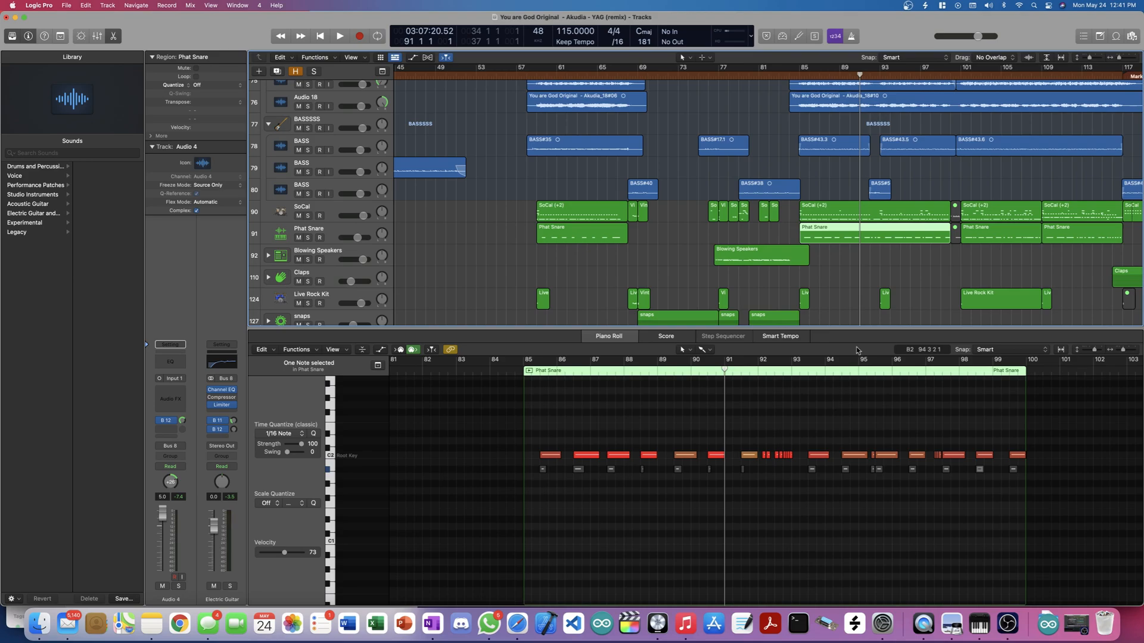
scroll(877, 275, up, 5)
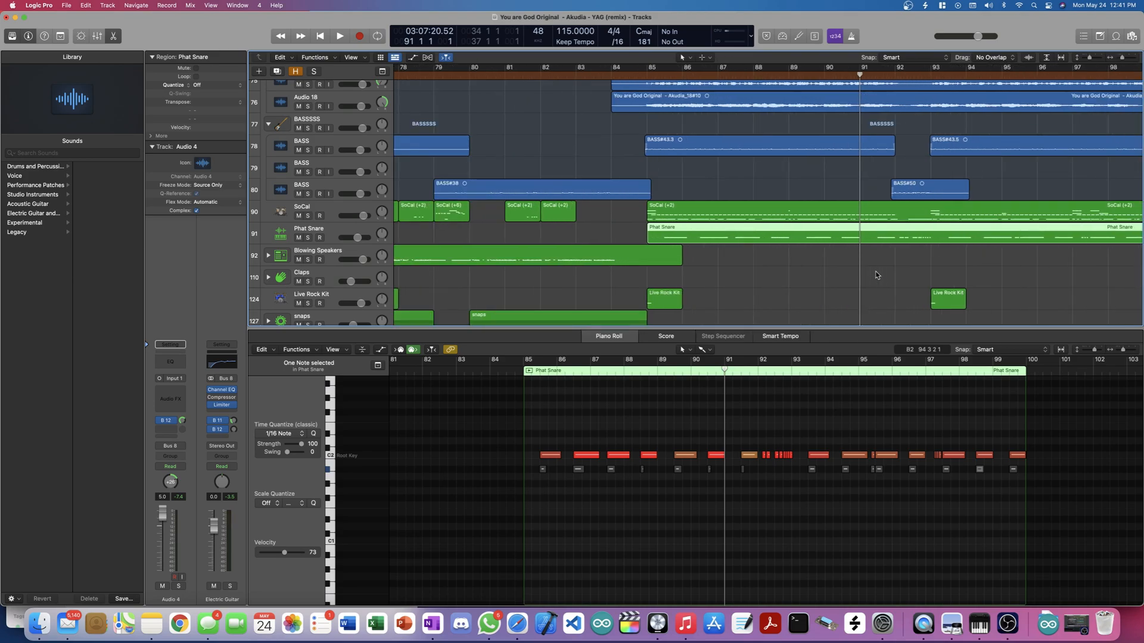
scroll(874, 270, down, 2)
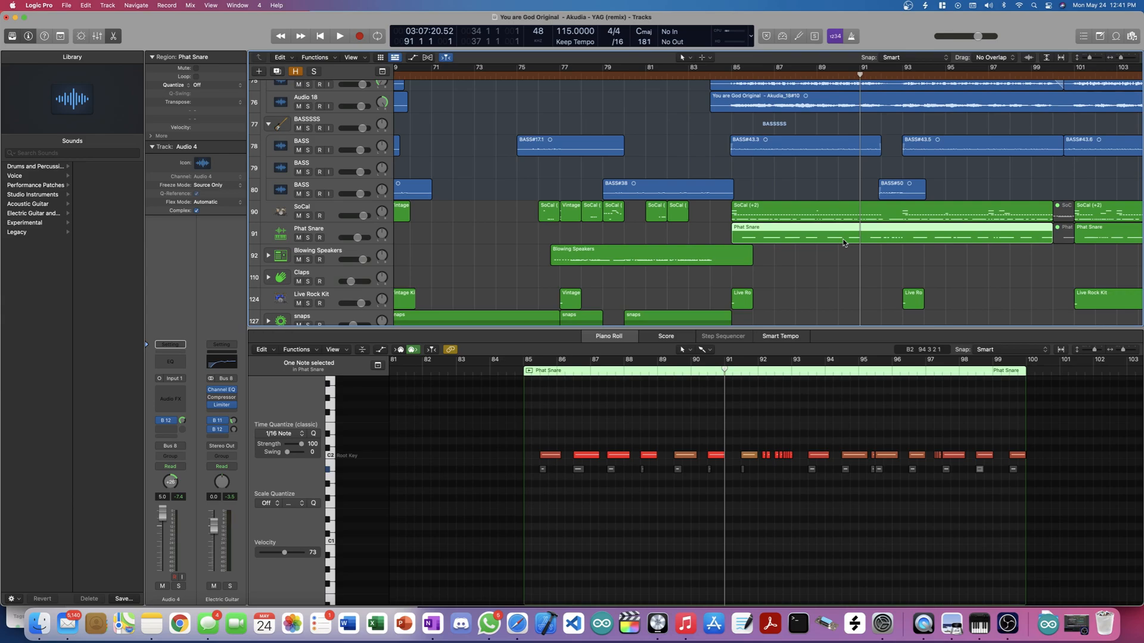
Step: Solo the Phat Snare track and place the playhead just before its bar 85 region
click(308, 238)
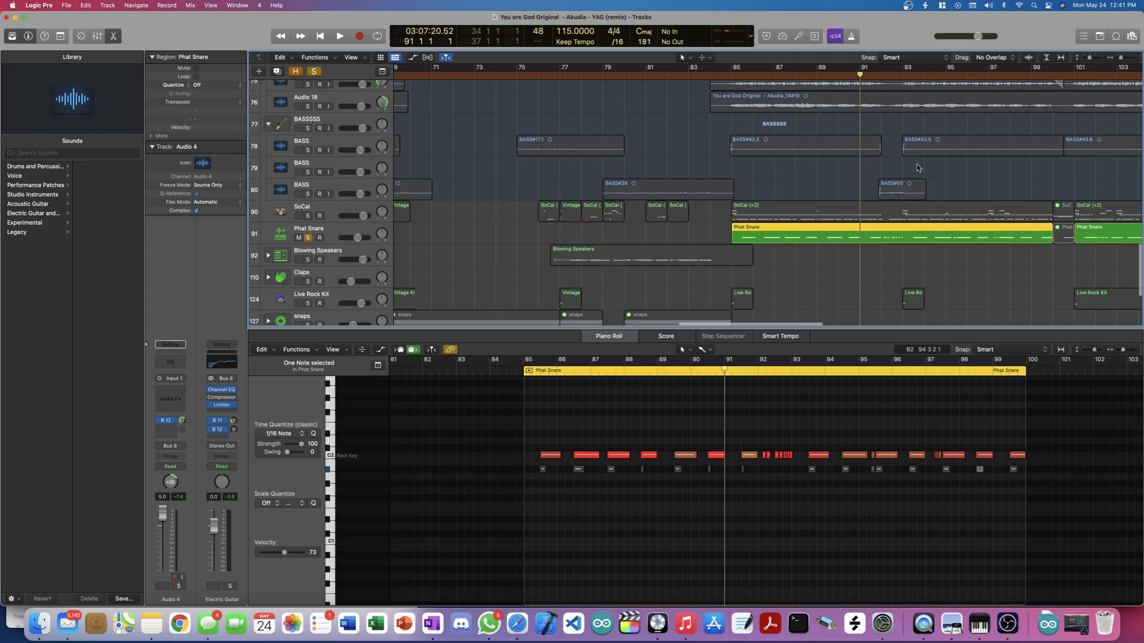
key(super+Left)
key(super+Left)
key(super+Left)
key(super+Left)
click(821, 76)
key(space)
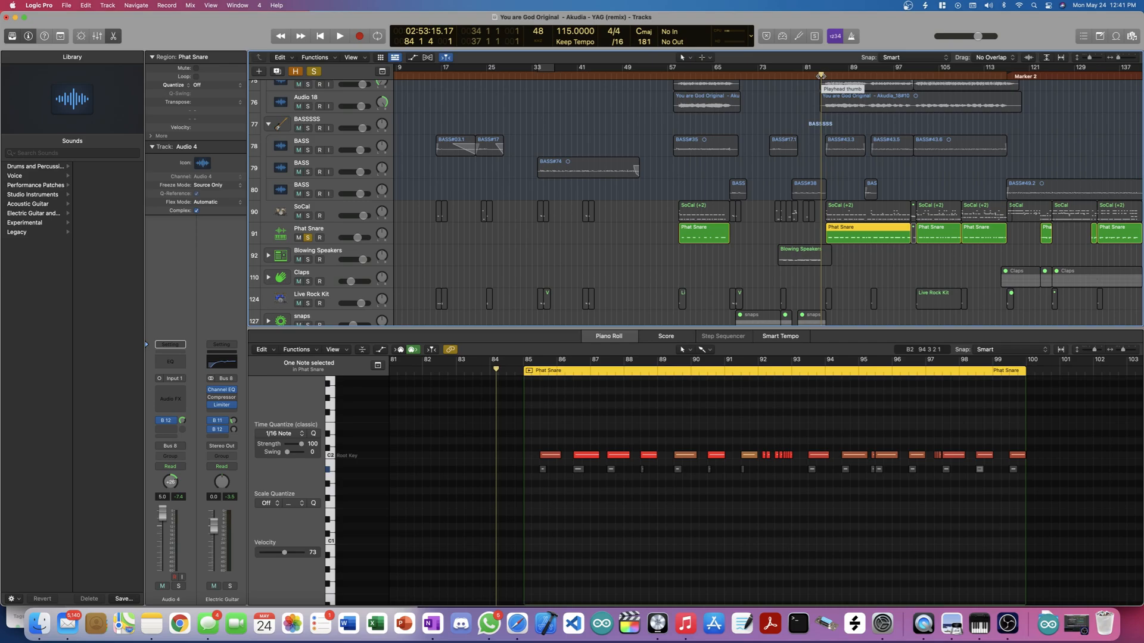
Step: Move the playhead to bar 85, play the soloed Phat Snare part, and stop before bar 88
key(super+Right)
key(super+Right)
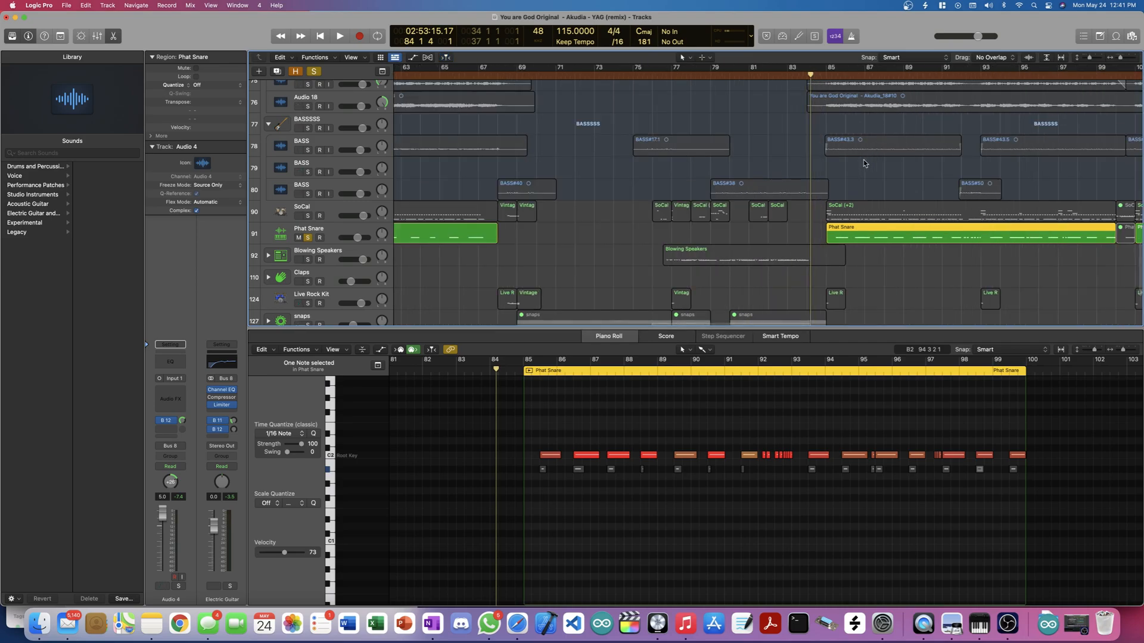
click(815, 77)
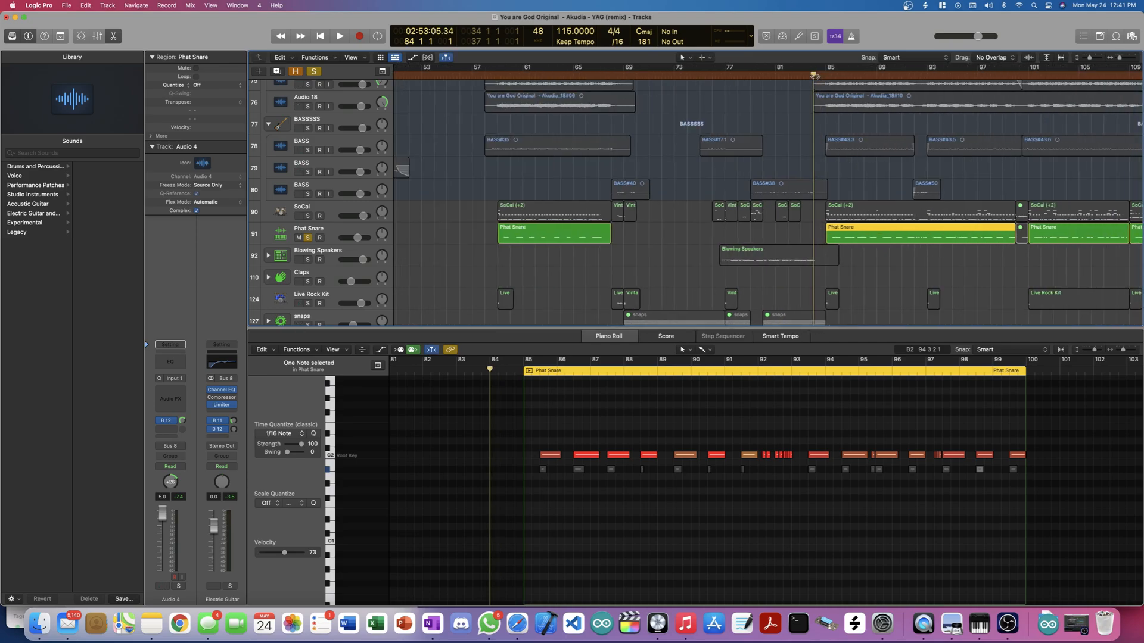
click(825, 78)
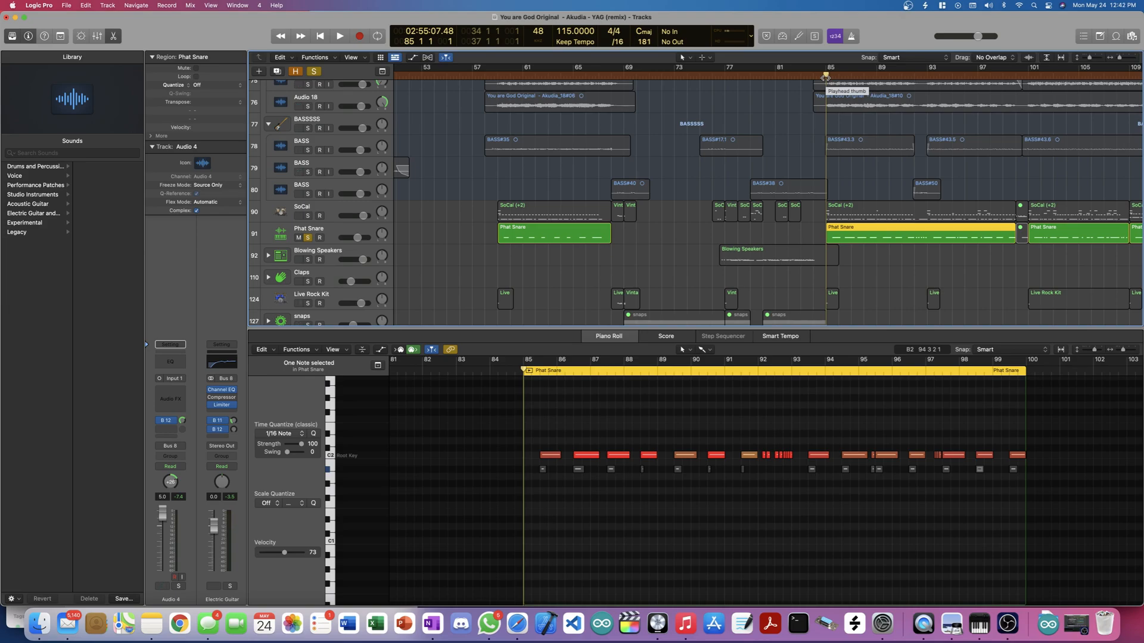
key(space)
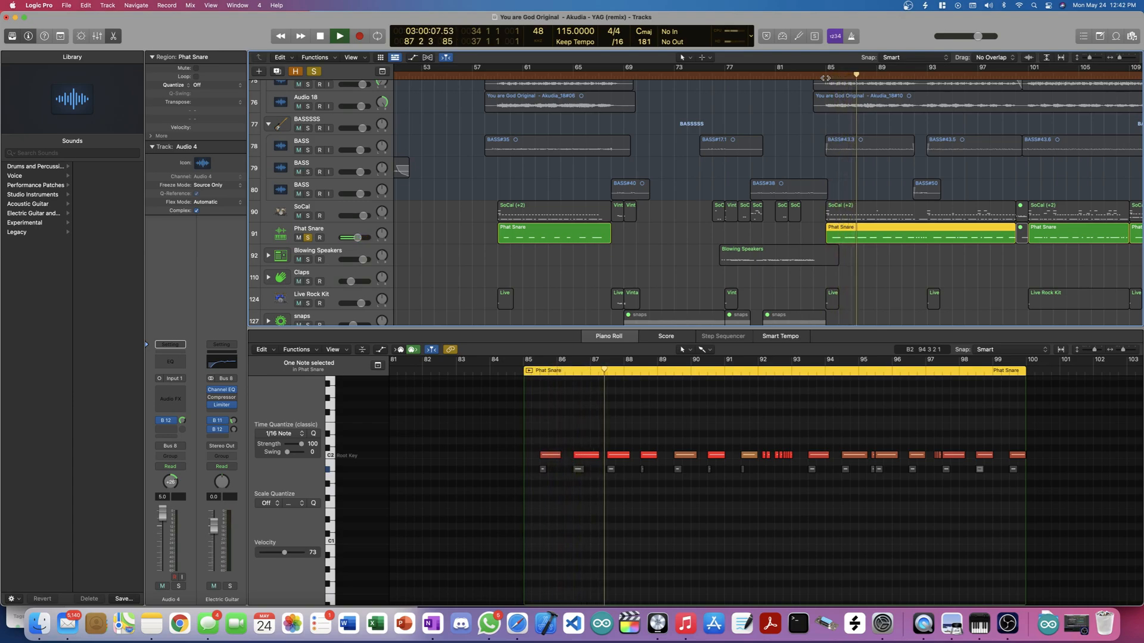
key(space)
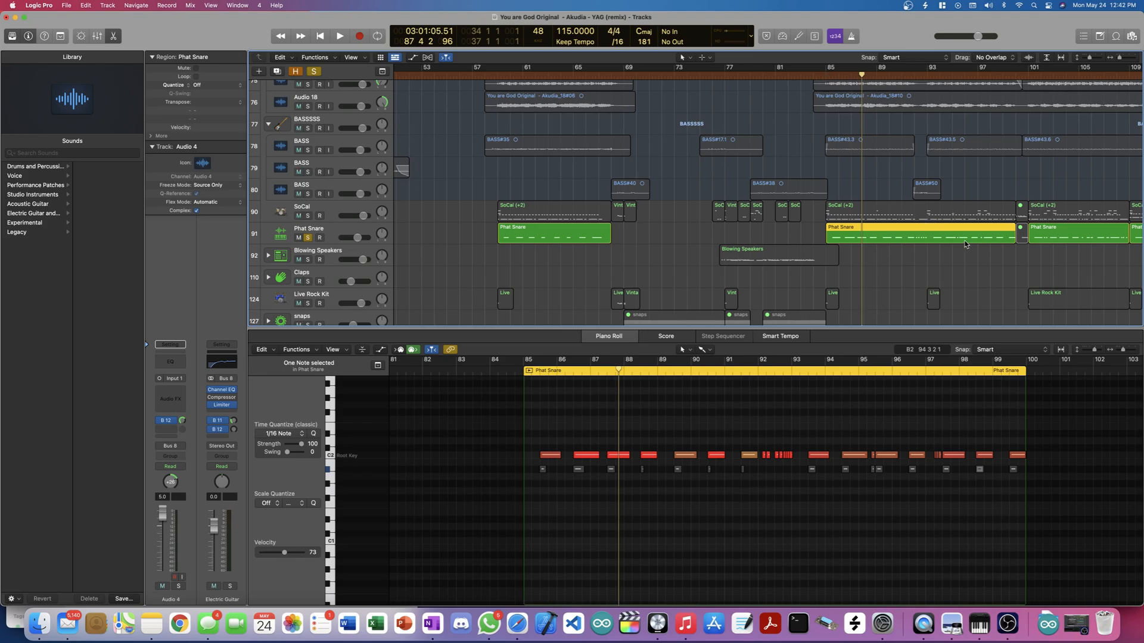
Step: Move the playhead to bar 92, at the start of the fast snare fill in the Phat Snare region
scroll(966, 244, right, 3)
scroll(966, 244, right, 3)
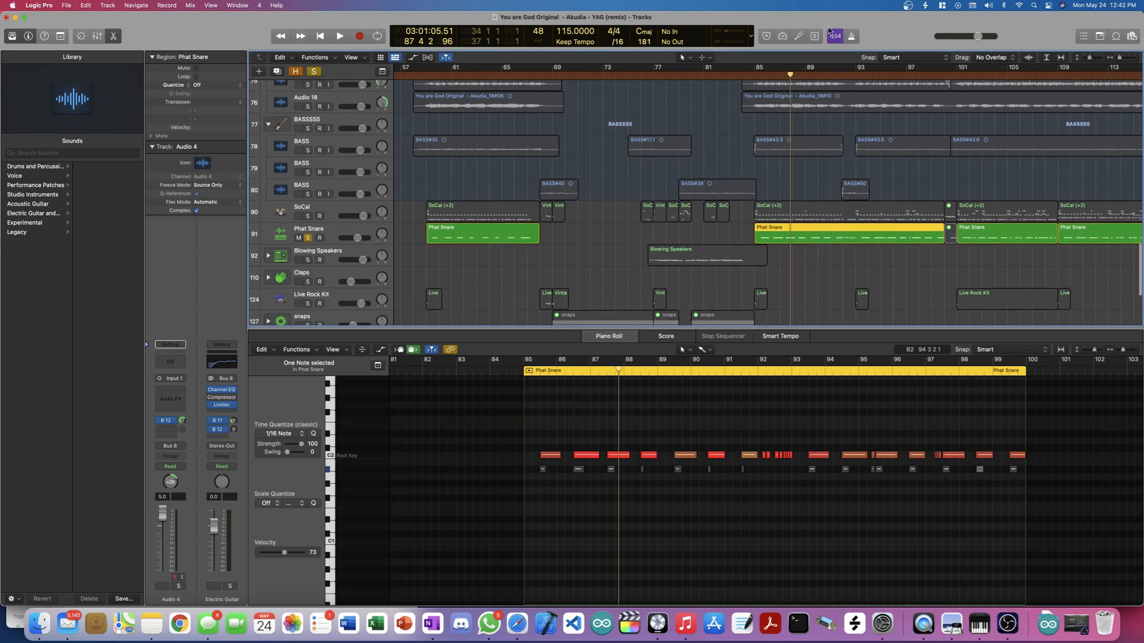
click(811, 73)
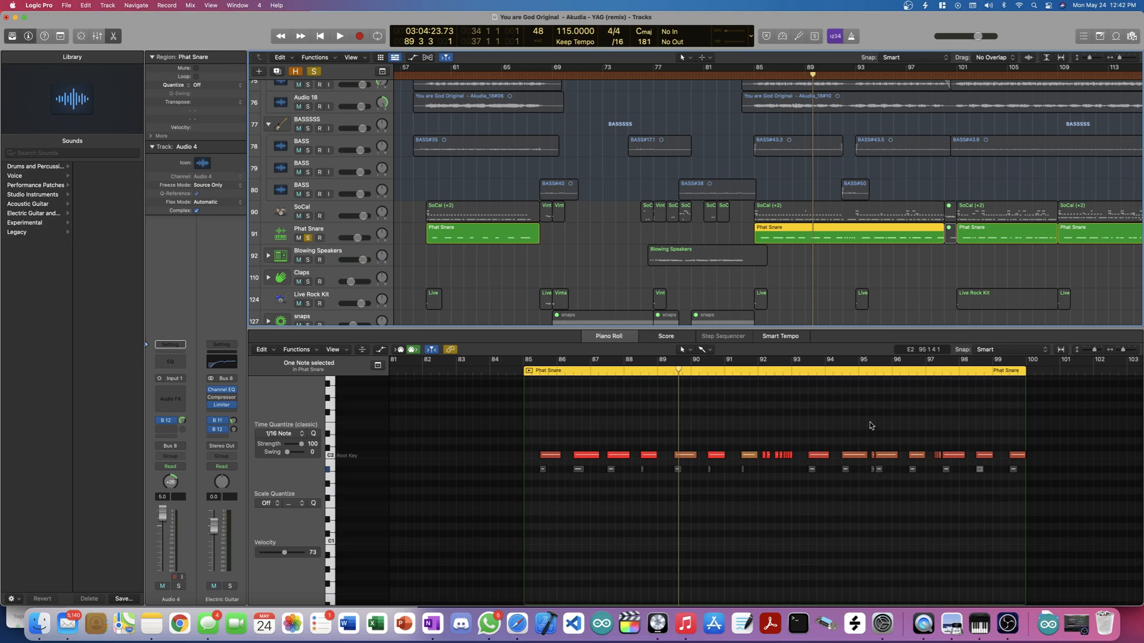
click(760, 371)
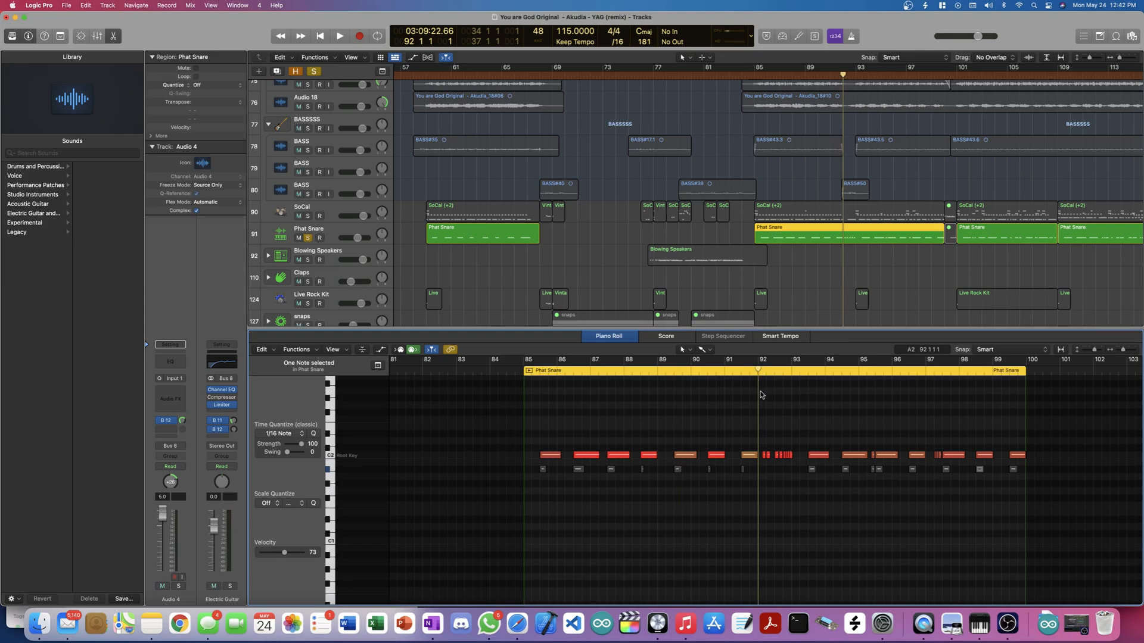
scroll(855, 210, right, 3)
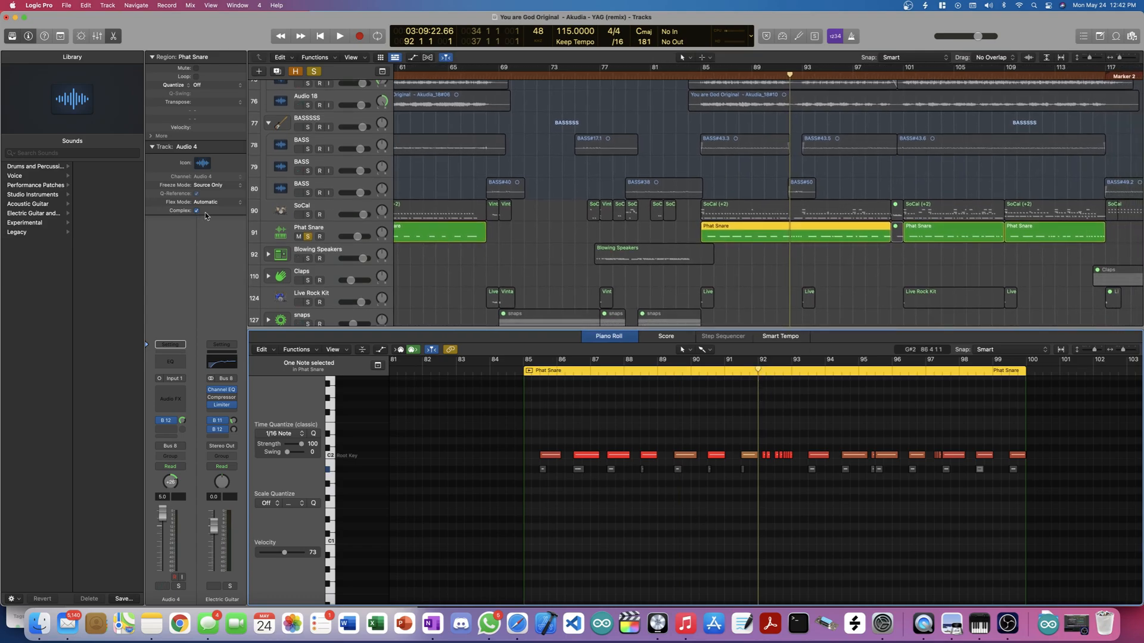
Step: Remove the Phat Snare solo and play the full mix from bar 92 while looking over the guitar, bass and drum tracks
click(724, 225)
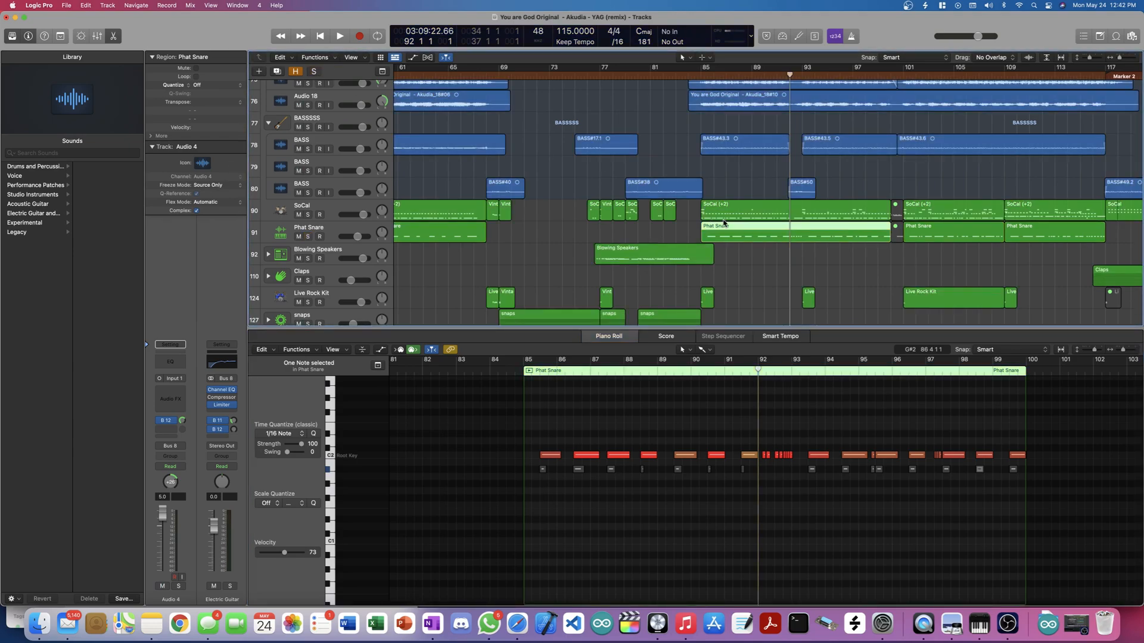
key(space)
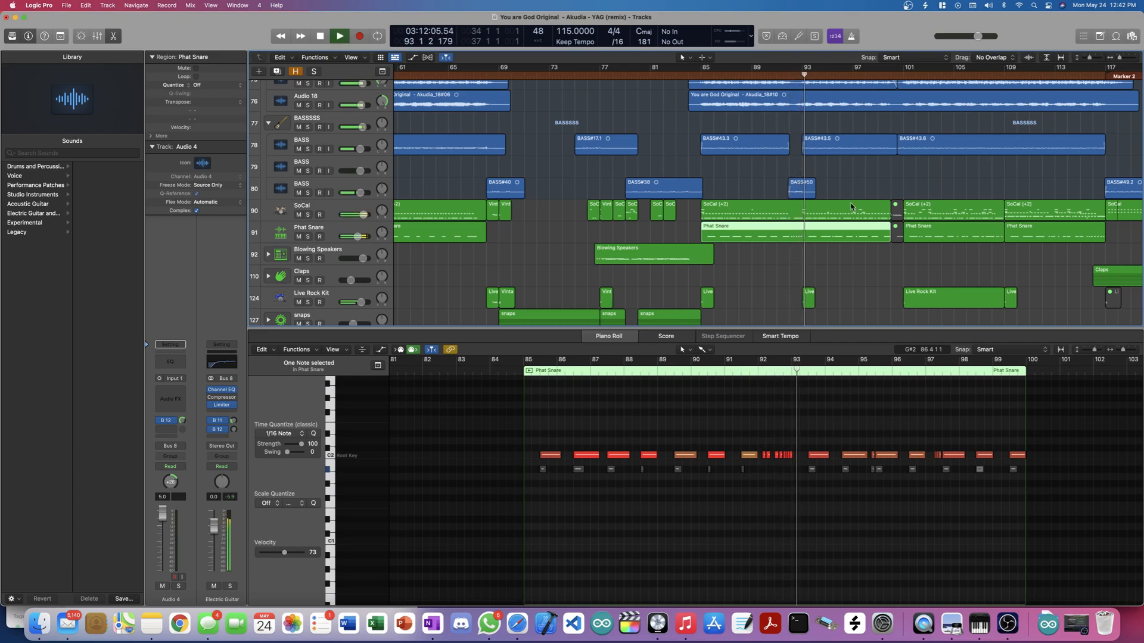
scroll(793, 219, right, 4)
scroll(847, 228, up, 3)
scroll(847, 228, up, 3)
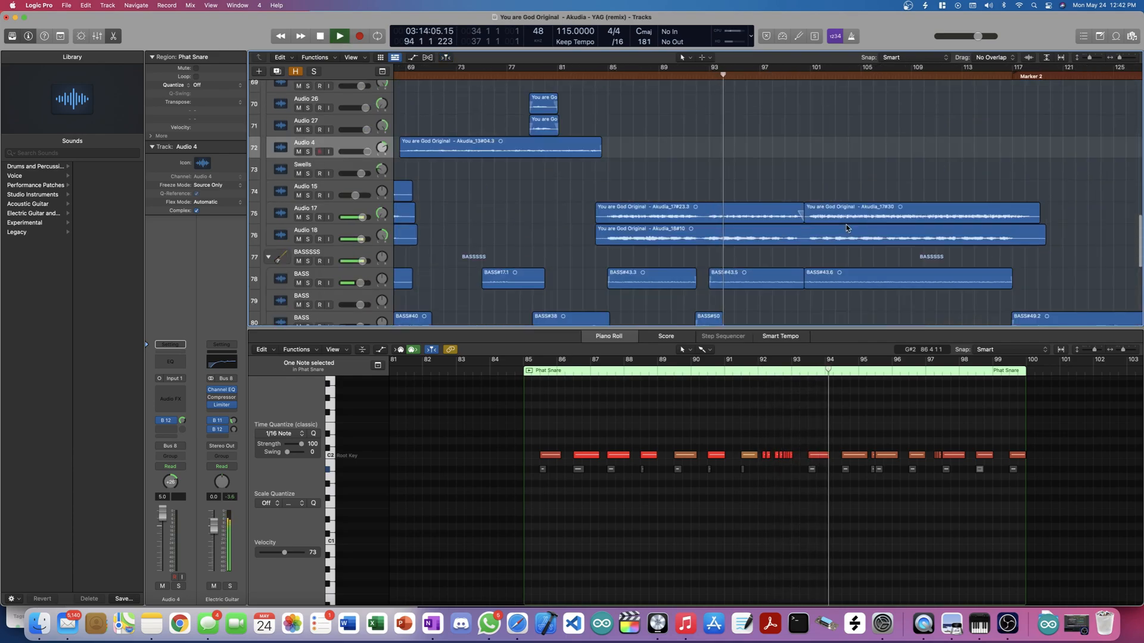
scroll(847, 228, down, 6)
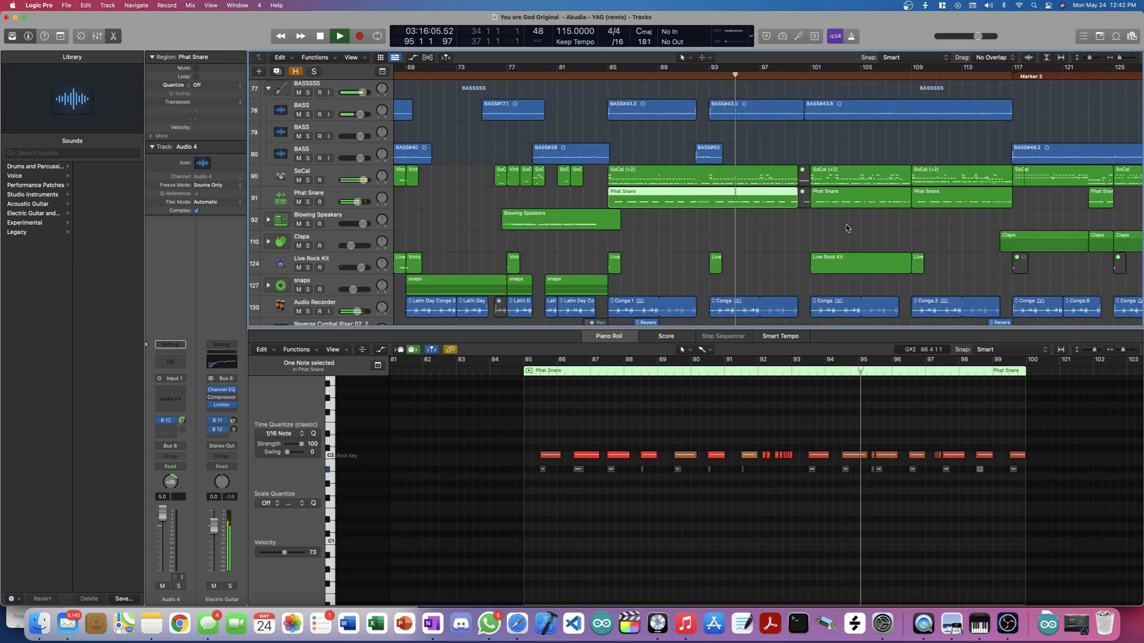
scroll(846, 228, up, 8)
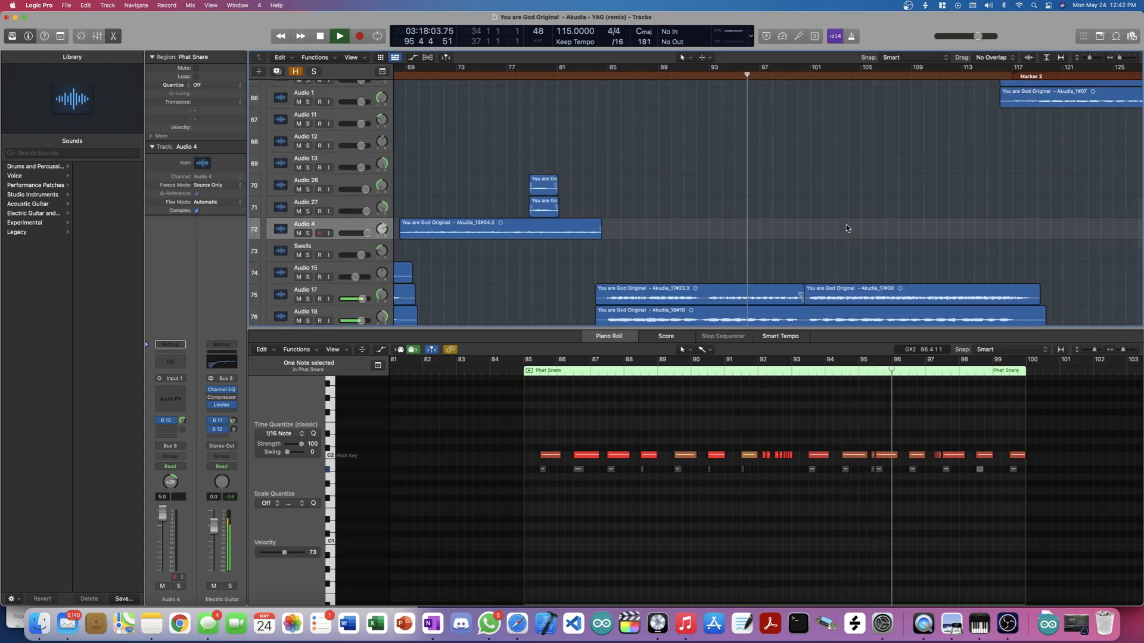
Step: Look over the bass, drum and percussion tracks while the full mix plays, and stop playback at bar 101
scroll(847, 228, down, 8)
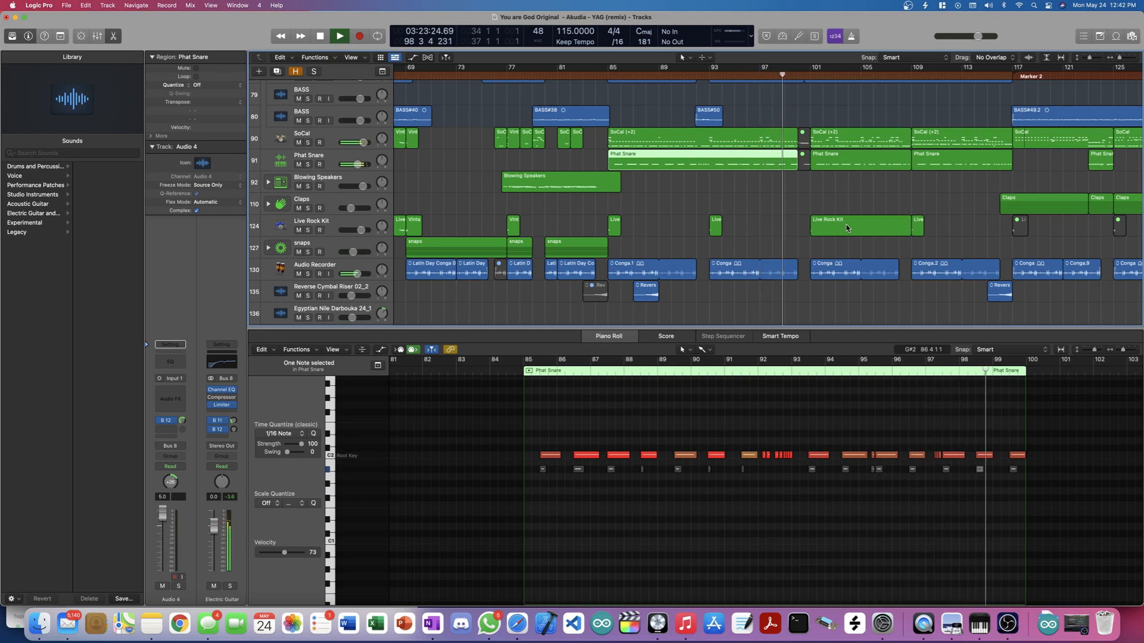
scroll(847, 228, up, 4)
scroll(846, 227, up, 4)
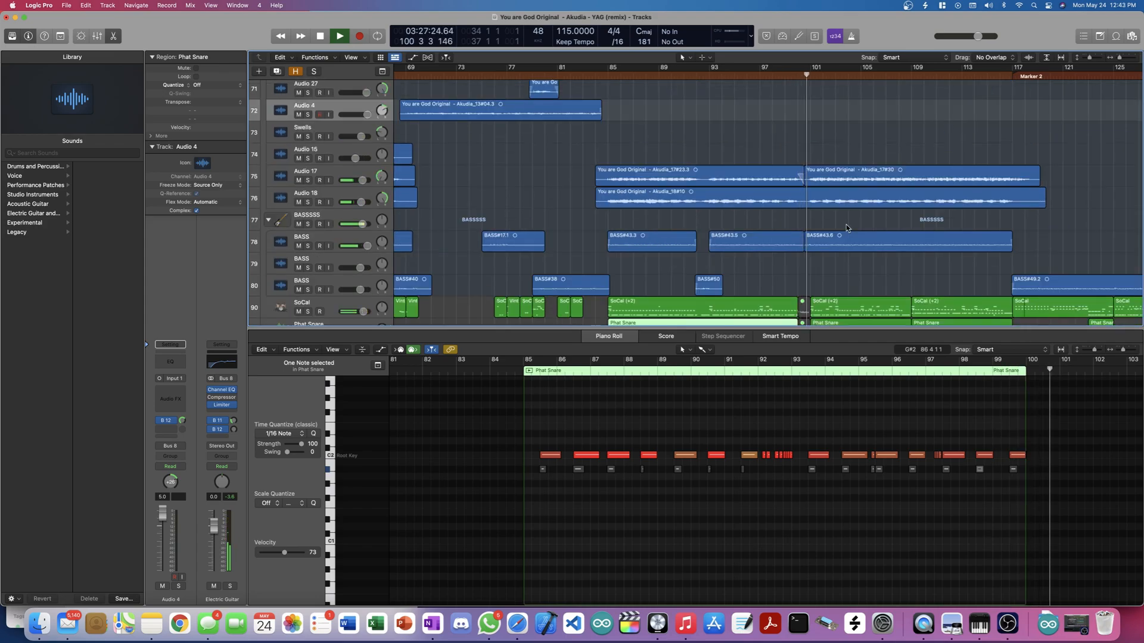
key(space)
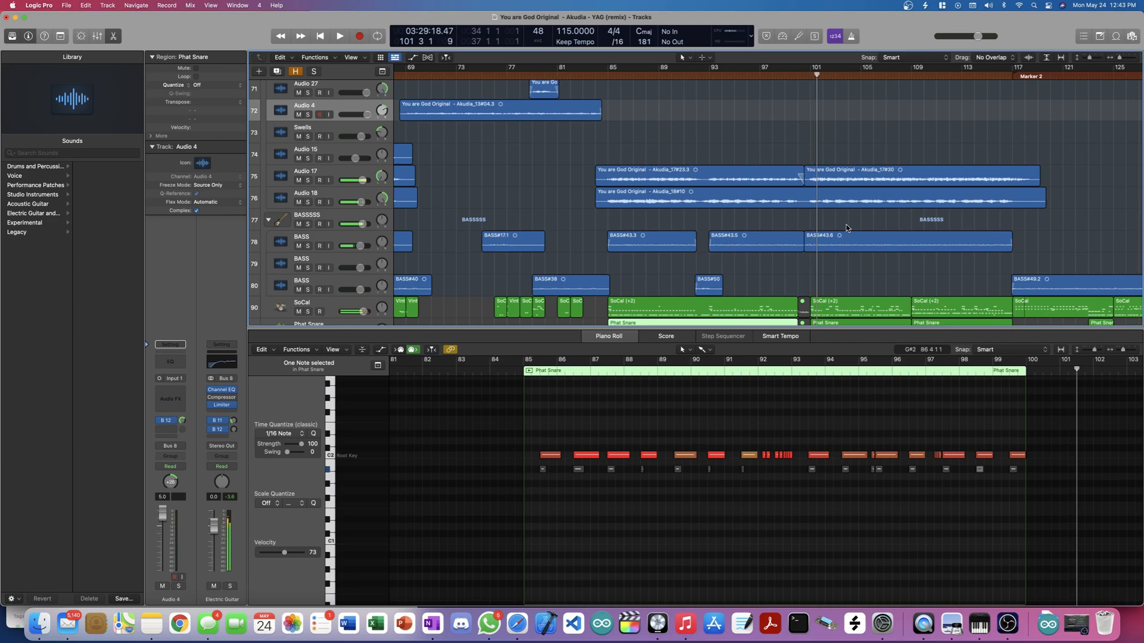
Step: Select the first BASS track inside the BASSSSS stack and play the full mix from bar 100 to just past bar 101
click(797, 76)
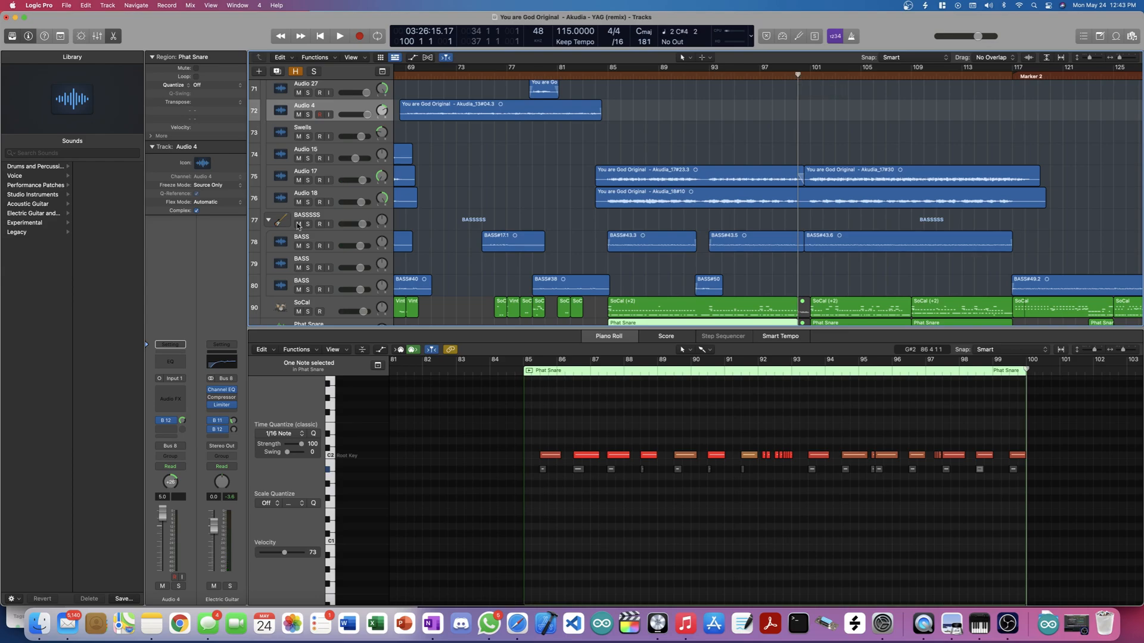
click(321, 239)
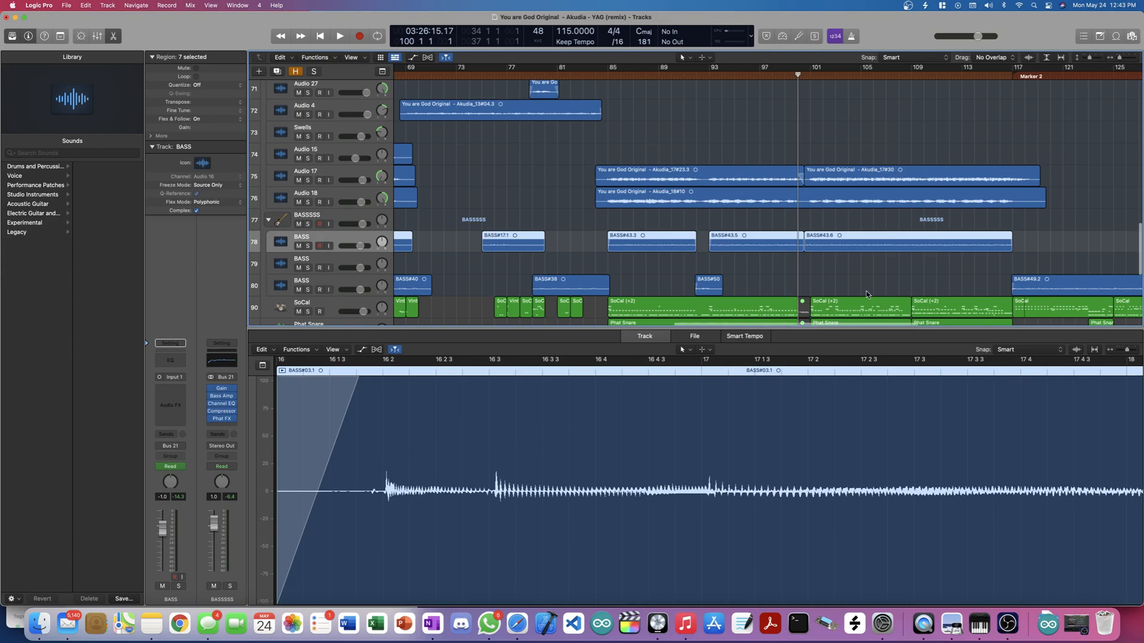
scroll(867, 294, down, 3)
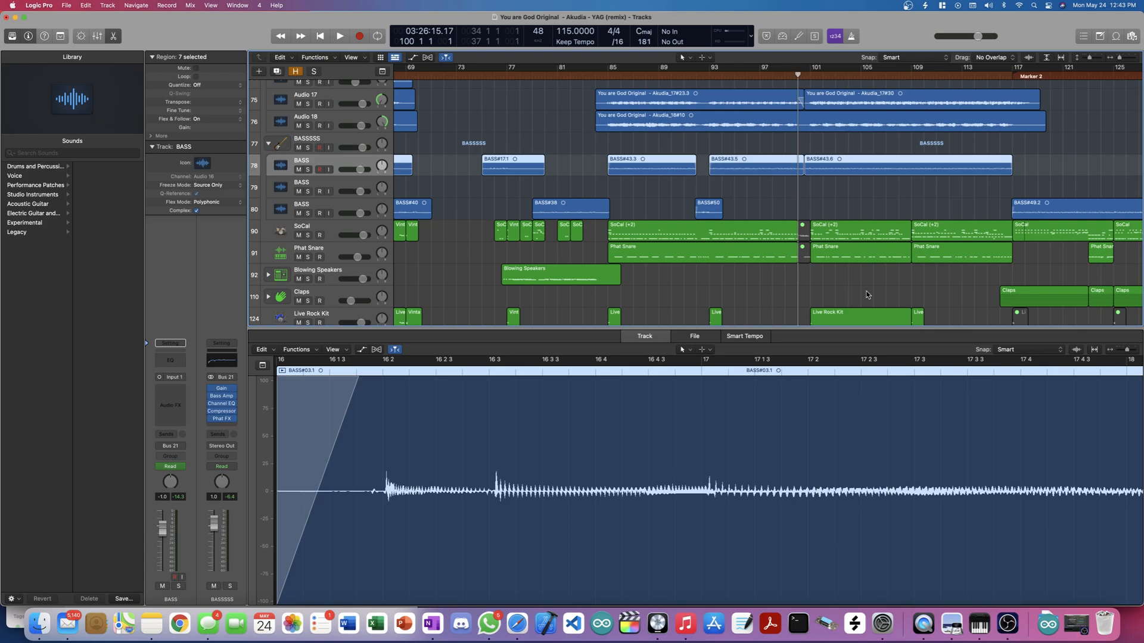
key(space)
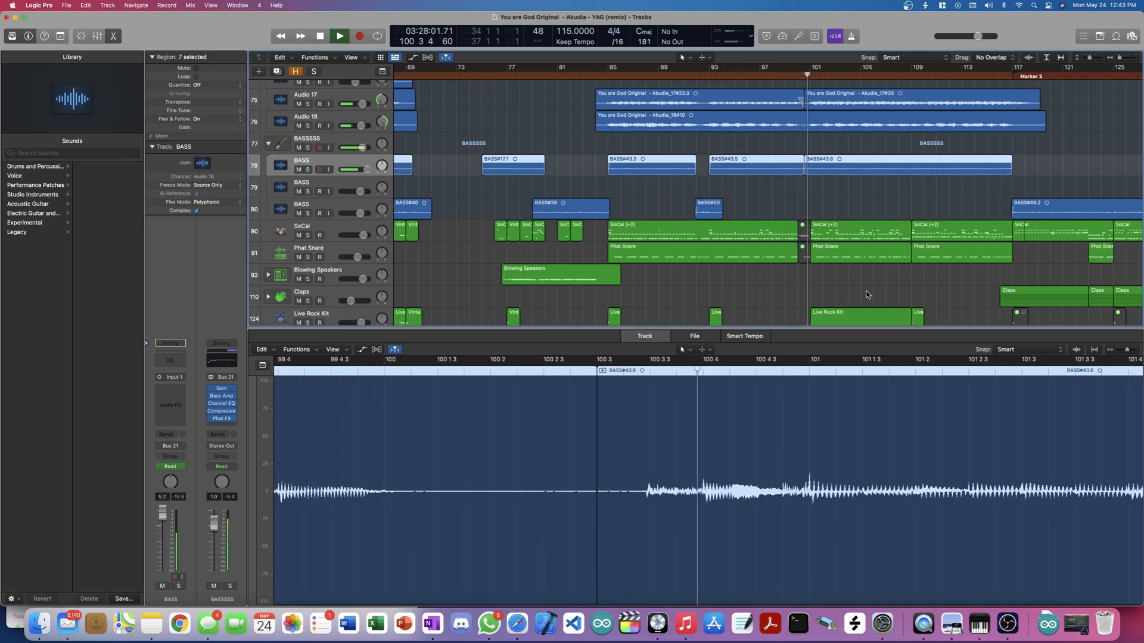
key(space)
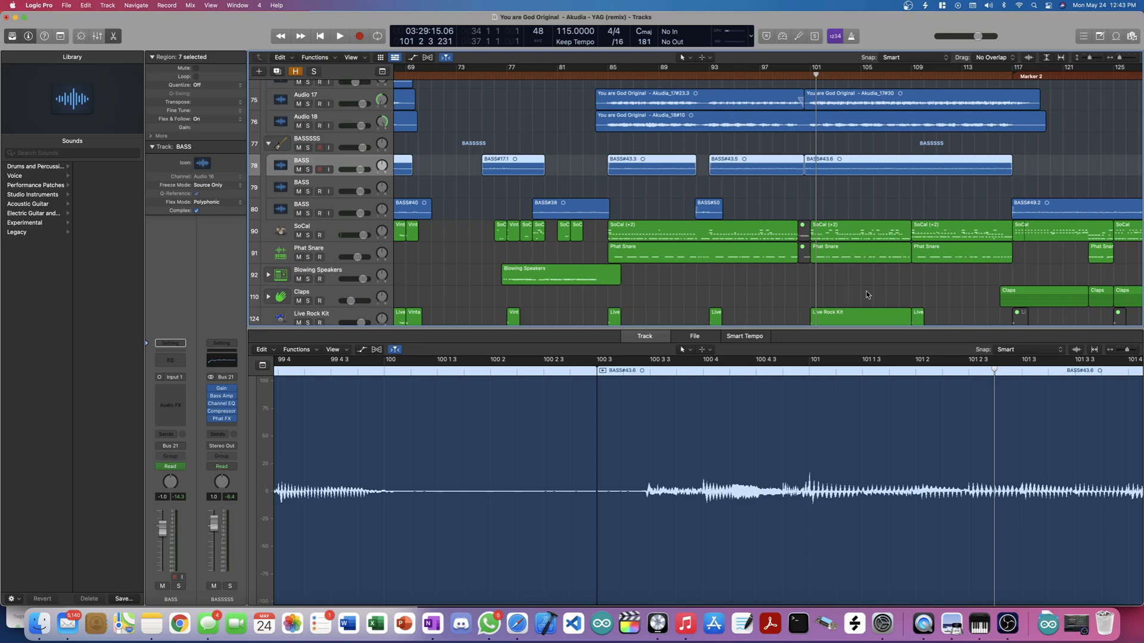
Step: Place the playhead at bar 101 and examine the selected BASS track's volume automation between bars 100 and 101
scroll(867, 295, down, 3)
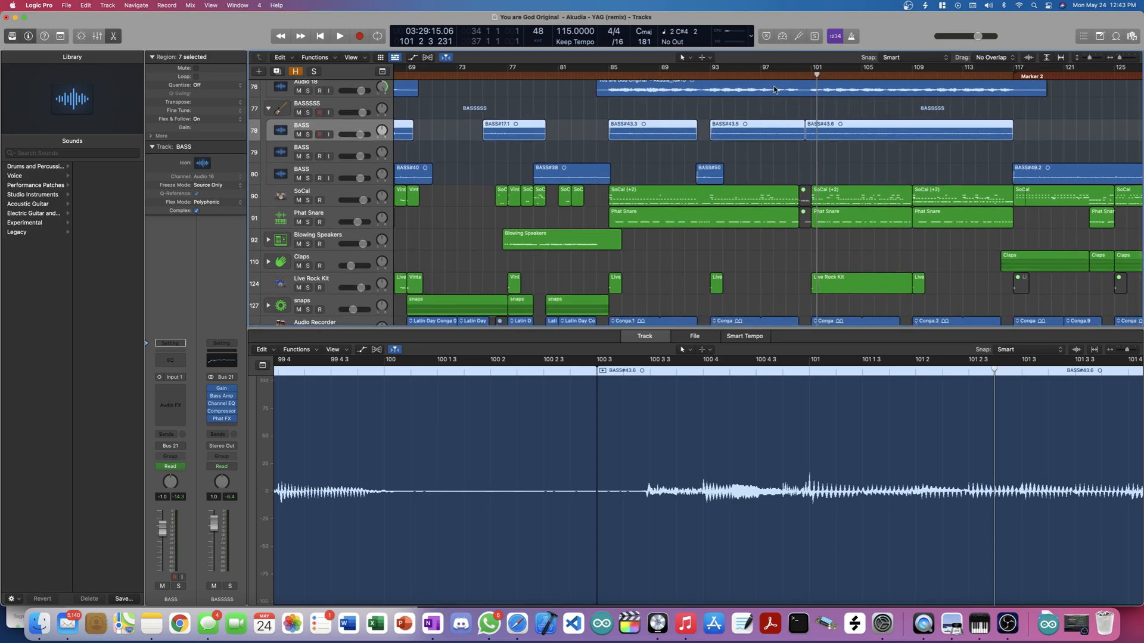
click(813, 74)
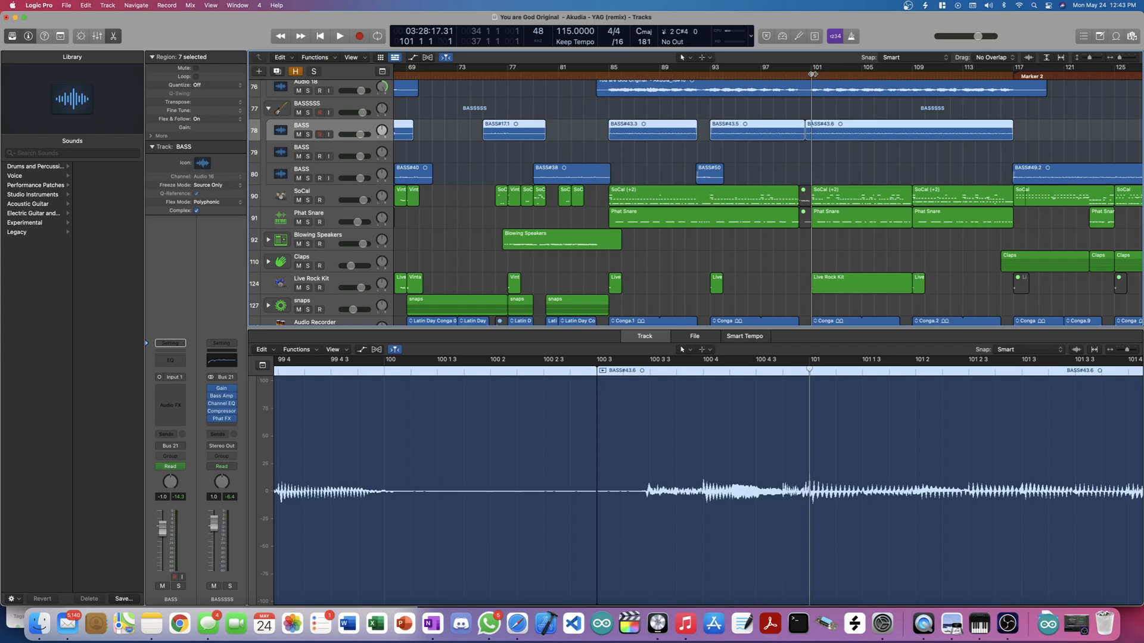
key(a)
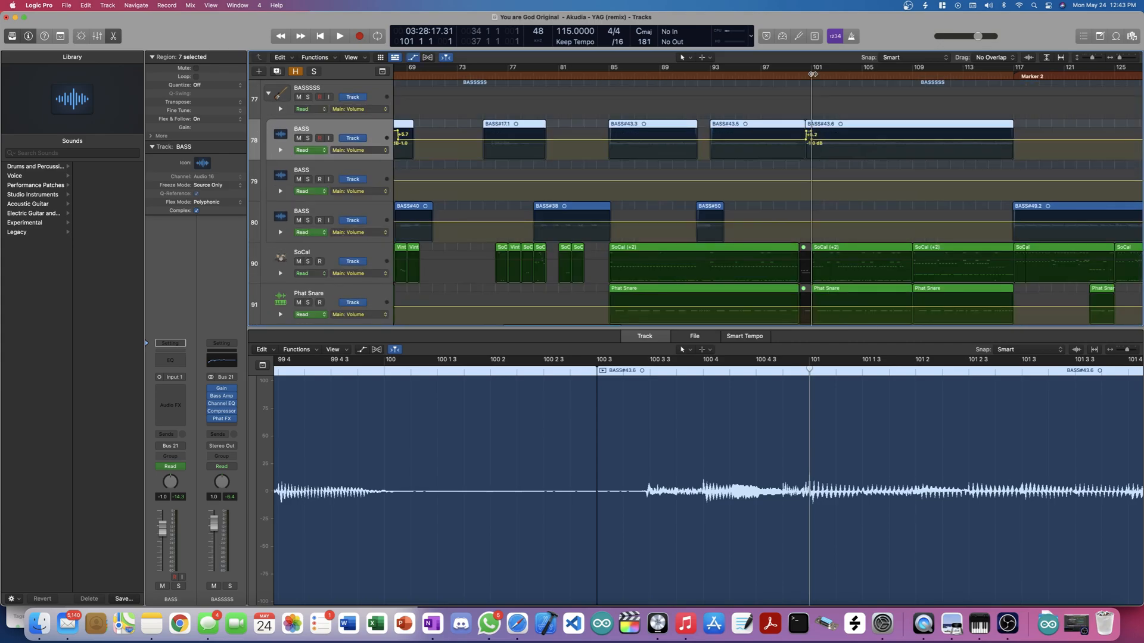
scroll(815, 109, up, 10)
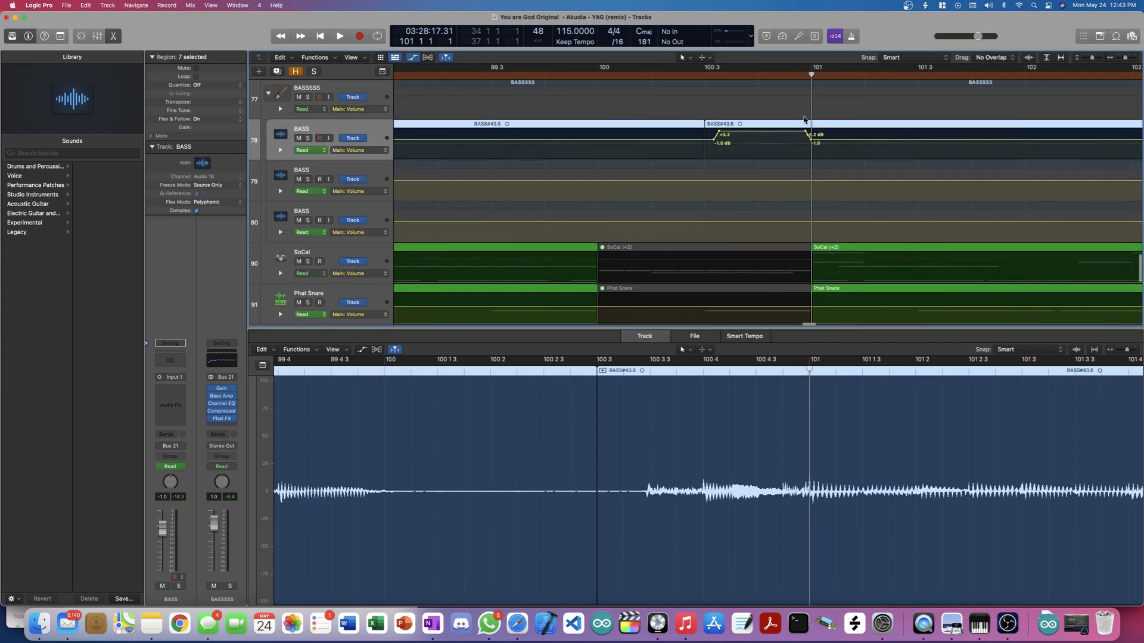
scroll(805, 120, down, 8)
key(a)
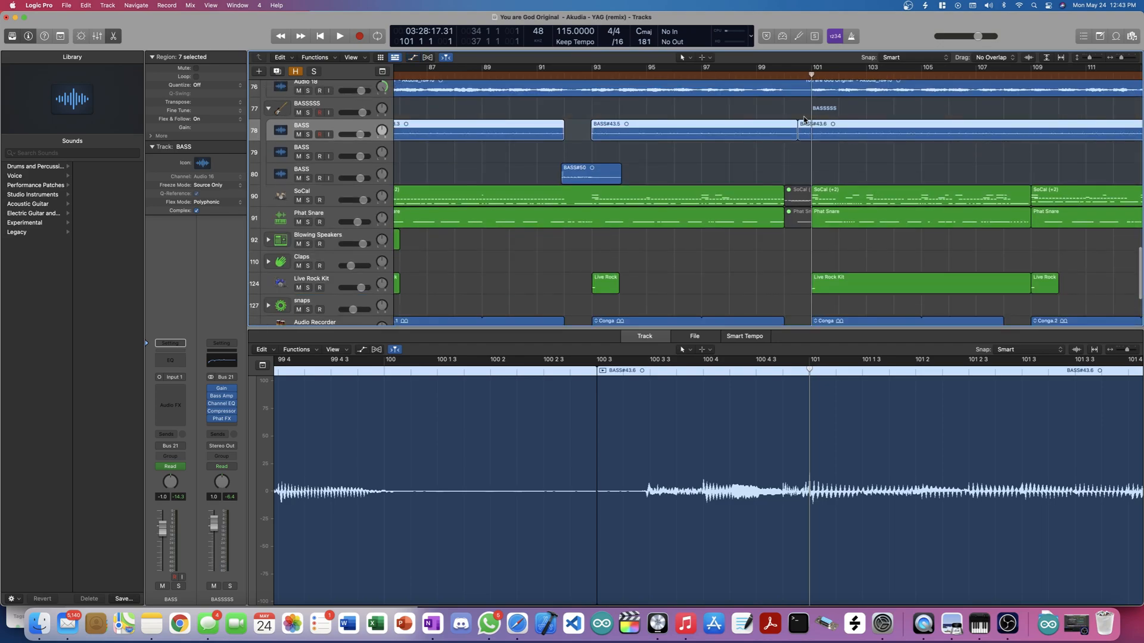
Step: Play the full mix from bar 101 and stop at bar 103
key(space)
scroll(809, 155, down, 8)
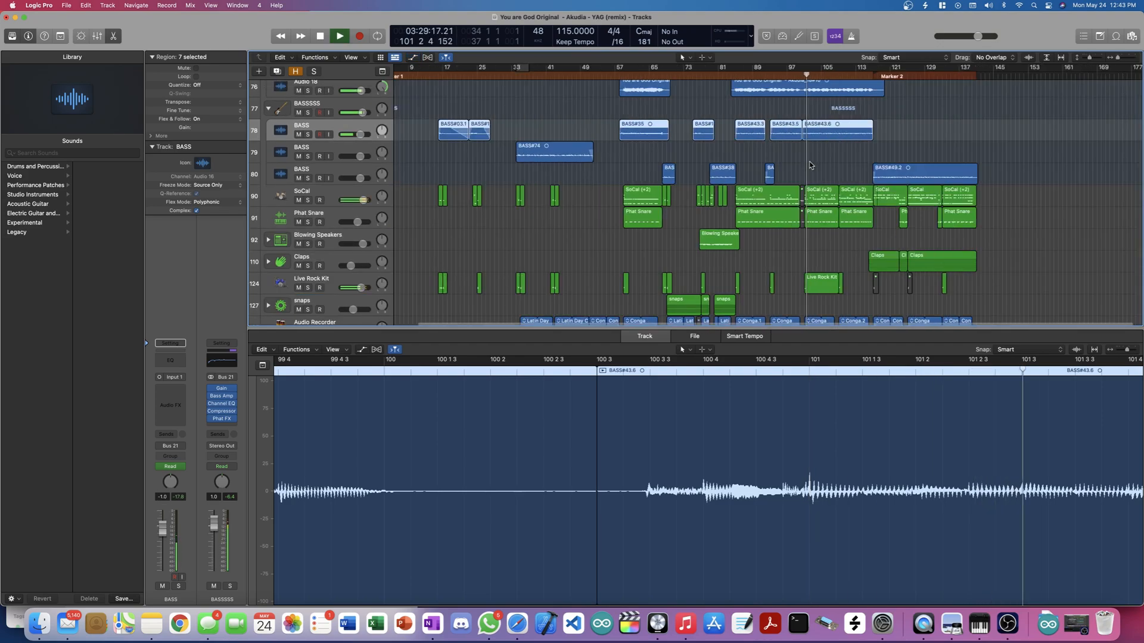
scroll(809, 165, up, 6)
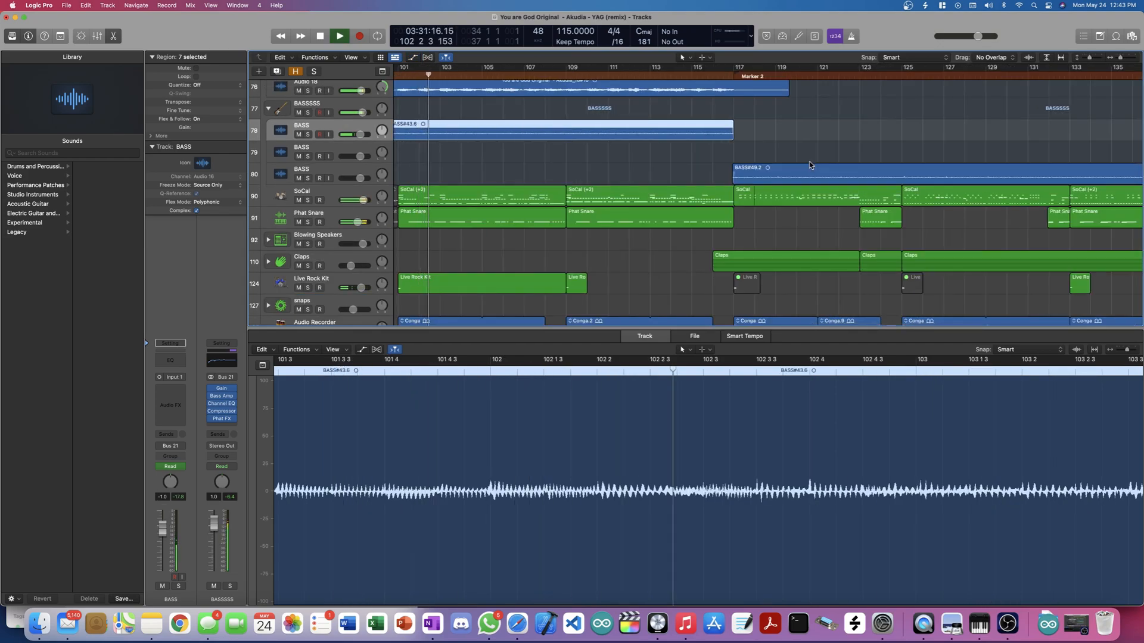
key(space)
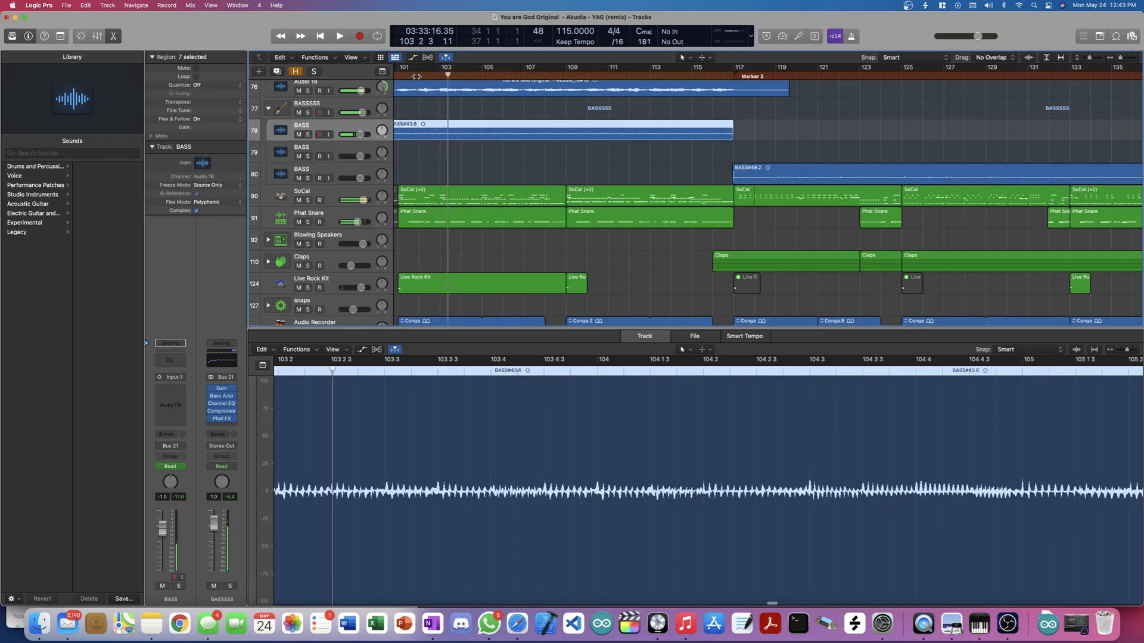
Step: Solo the SoCal and Phat Snare tracks and enlarge the timeline around bar 101
click(416, 76)
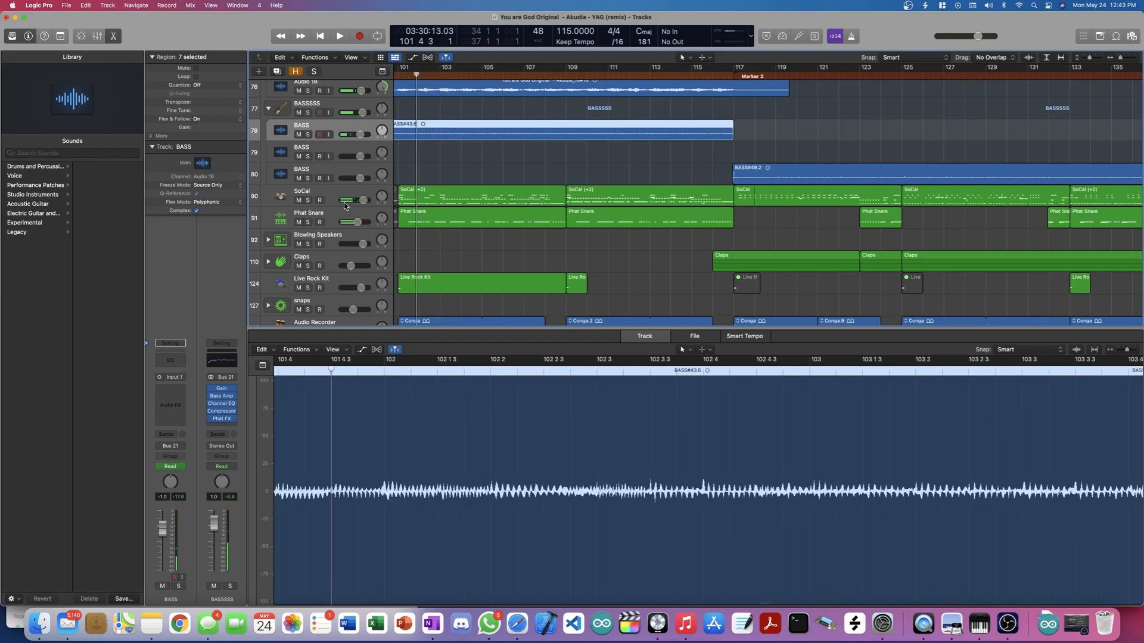
click(308, 203)
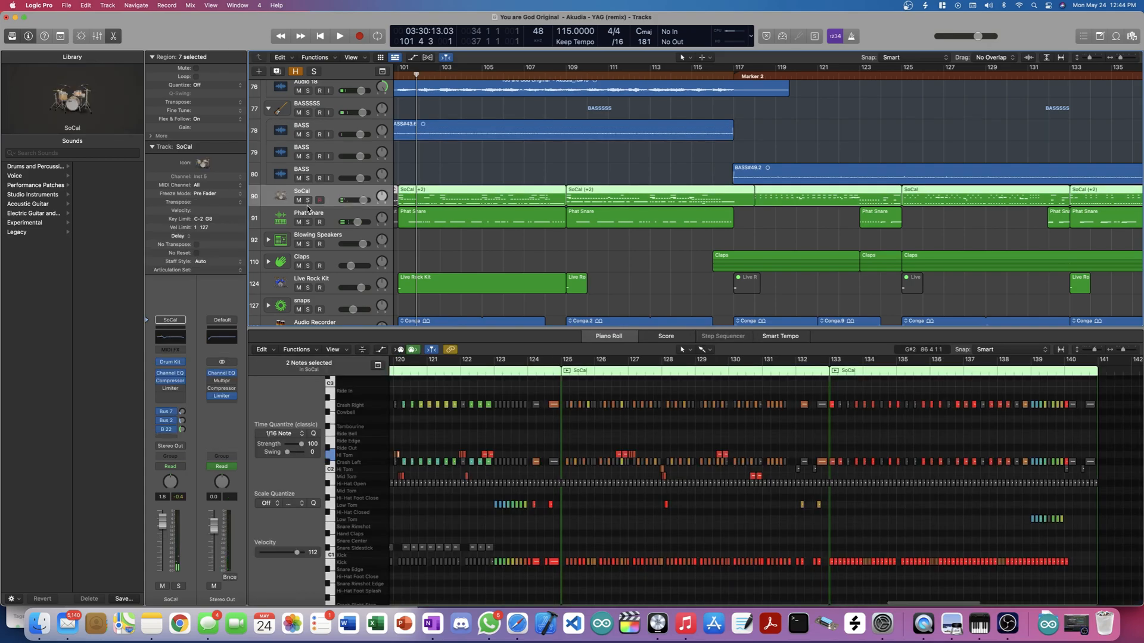
click(307, 201)
click(307, 222)
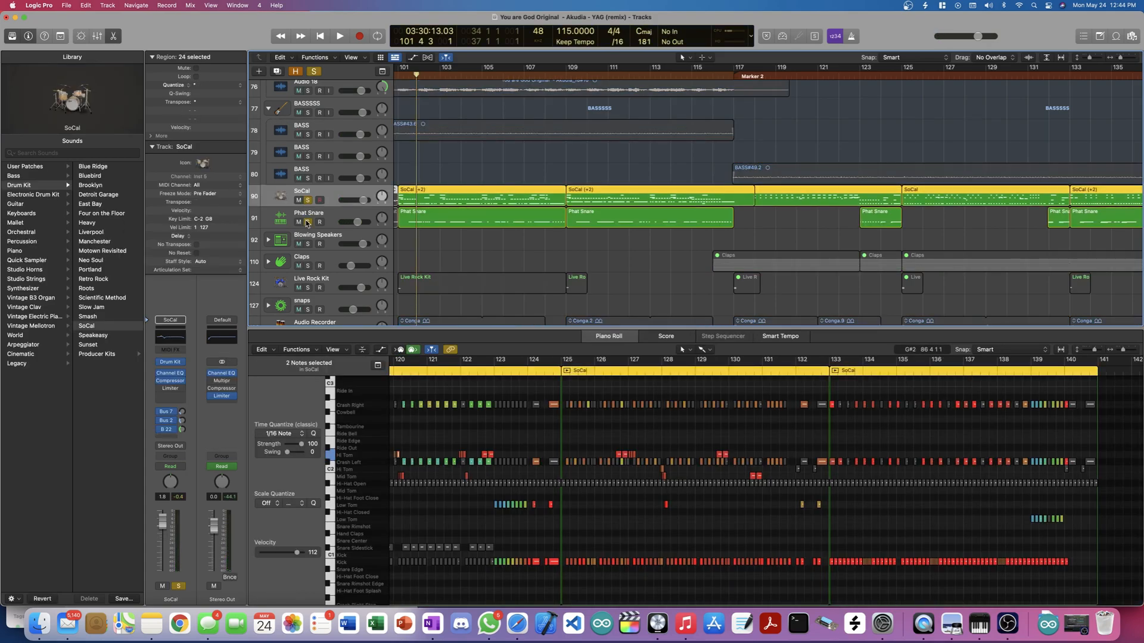
key(super+Right)
key(super+Right)
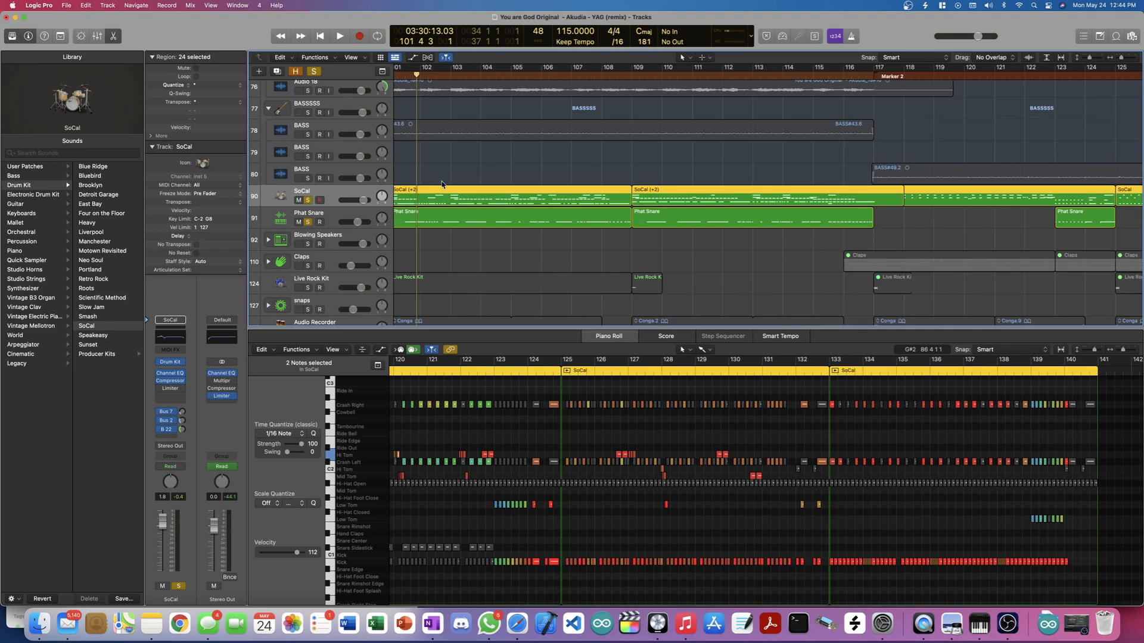
Step: Move the playhead to bar 101, play the soloed drum tracks, and stop before bar 104
scroll(441, 154, left, 3)
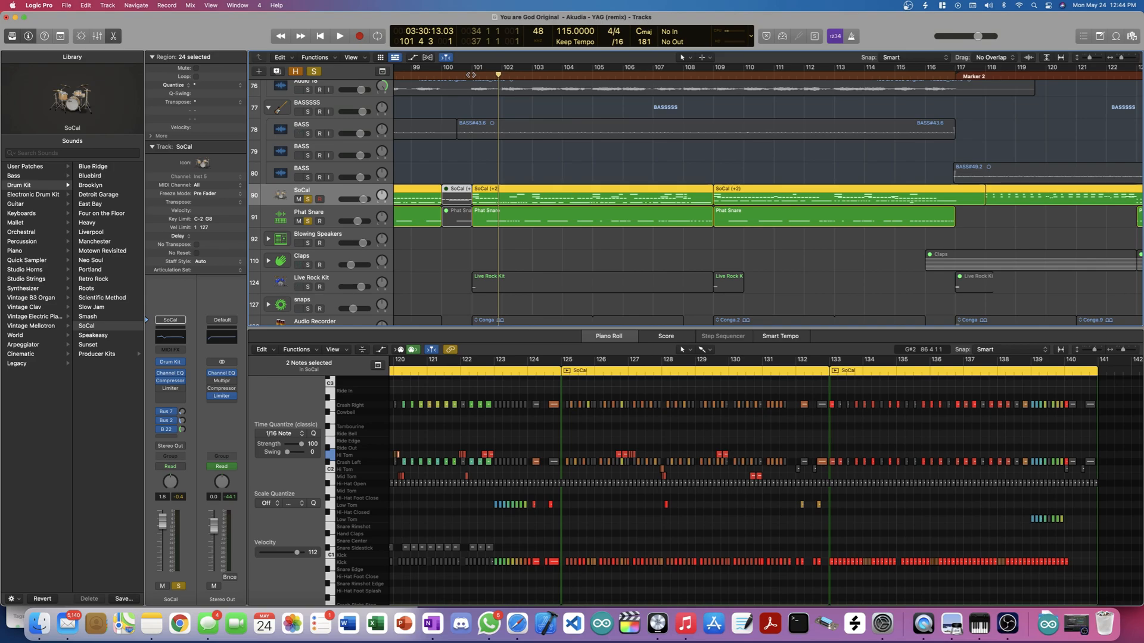
click(470, 75)
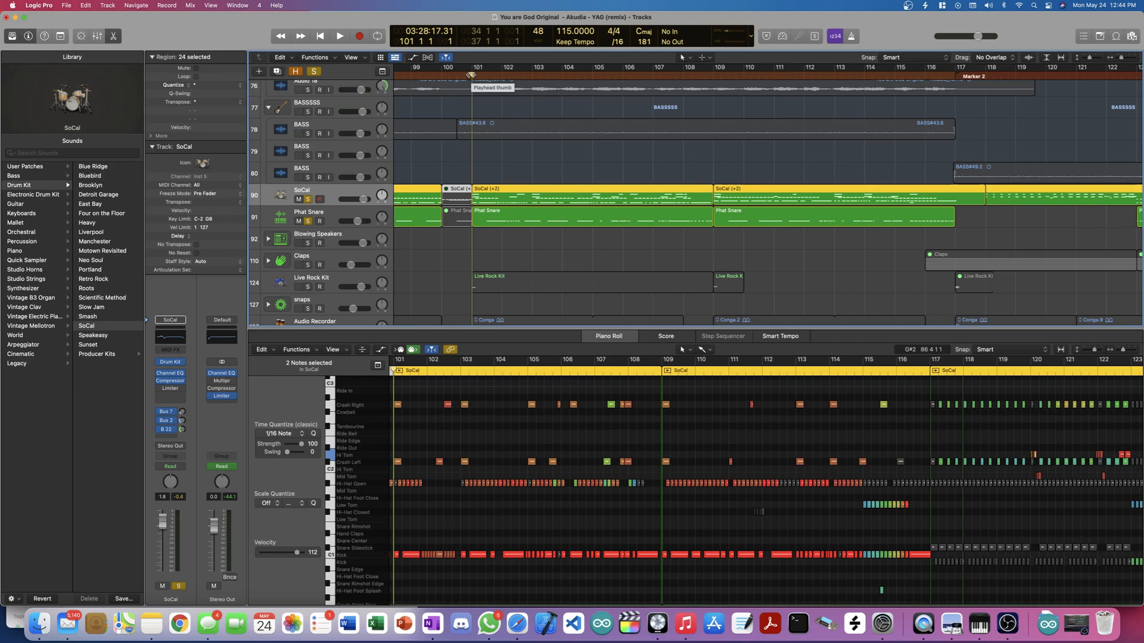
key(space)
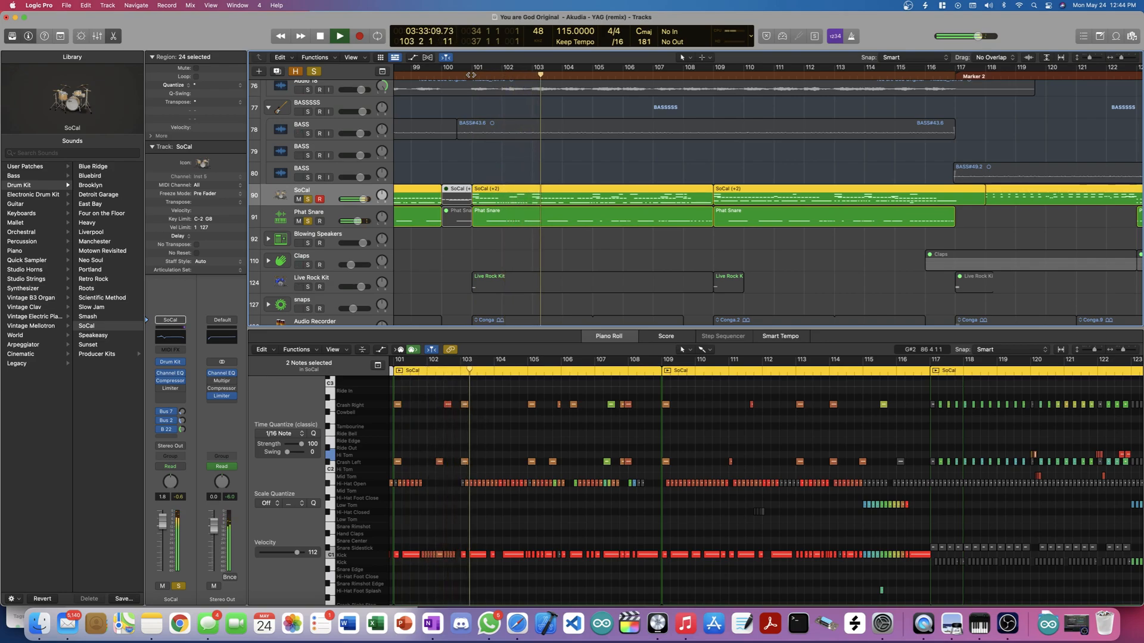
key(space)
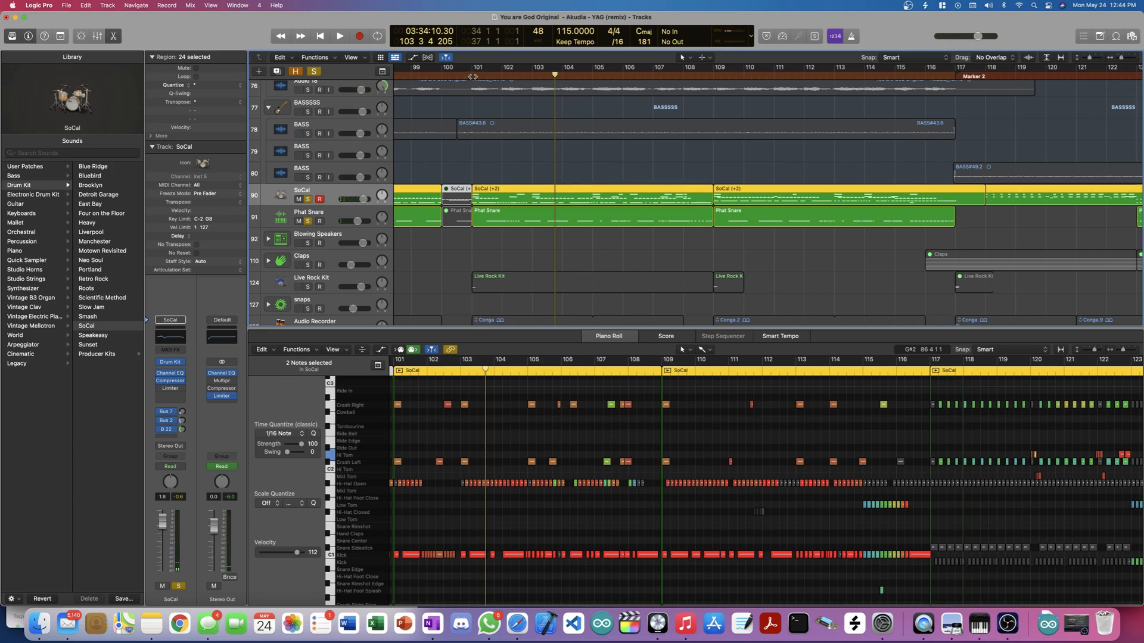
Step: Remove the SoCal and Phat Snare solos and play the full mix from bar 104
scroll(473, 77, down, 1)
scroll(474, 76, down, 2)
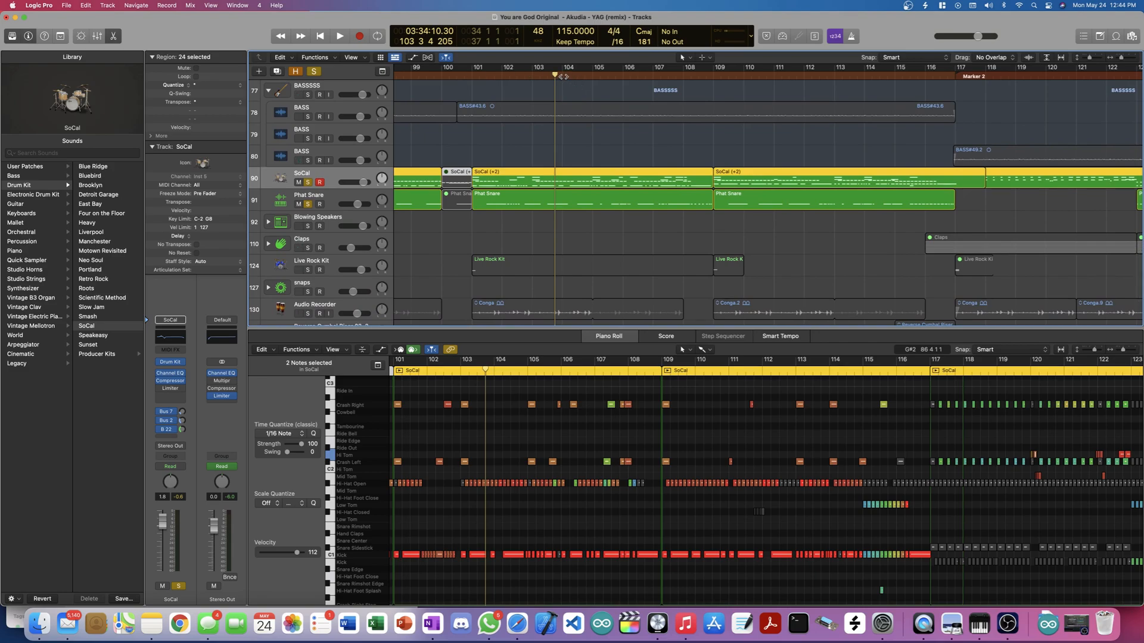
drag(559, 76, 562, 76)
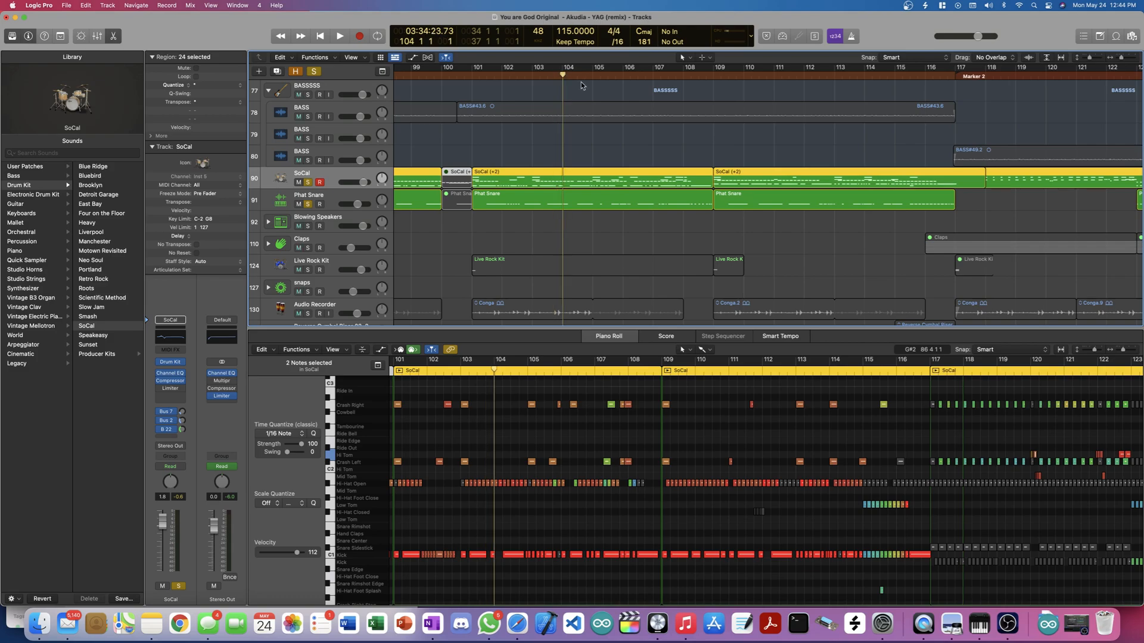
click(315, 72)
key(space)
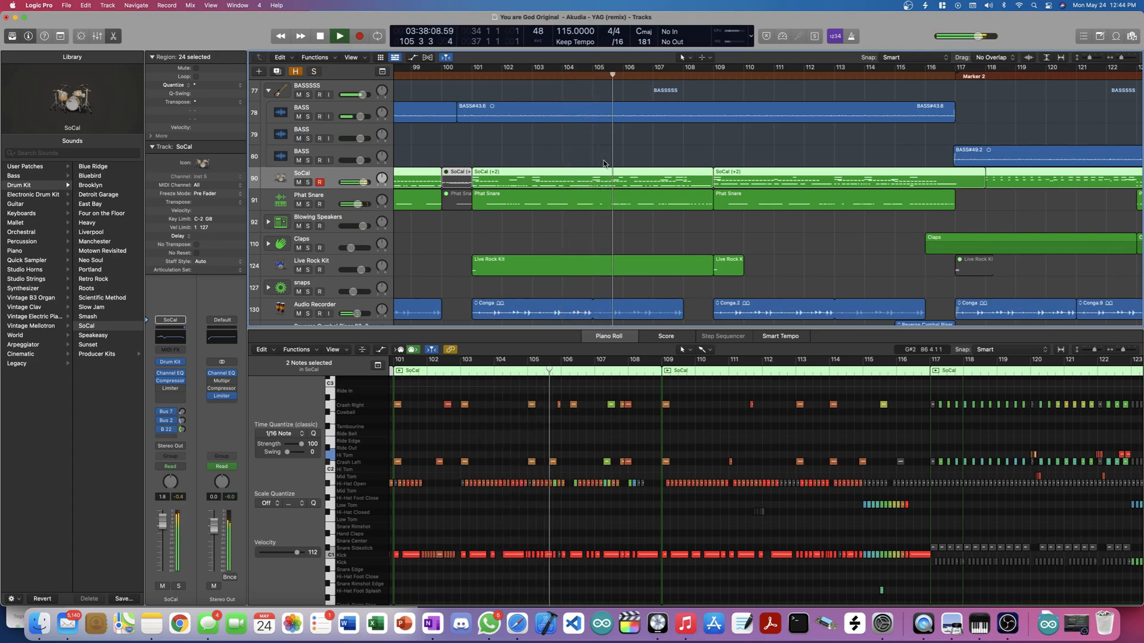
Step: Look over the guitar, clap and percussion tracks during playback, and stop at bar 119
scroll(603, 162, down, 2)
scroll(604, 164, down, 5)
scroll(604, 164, up, 10)
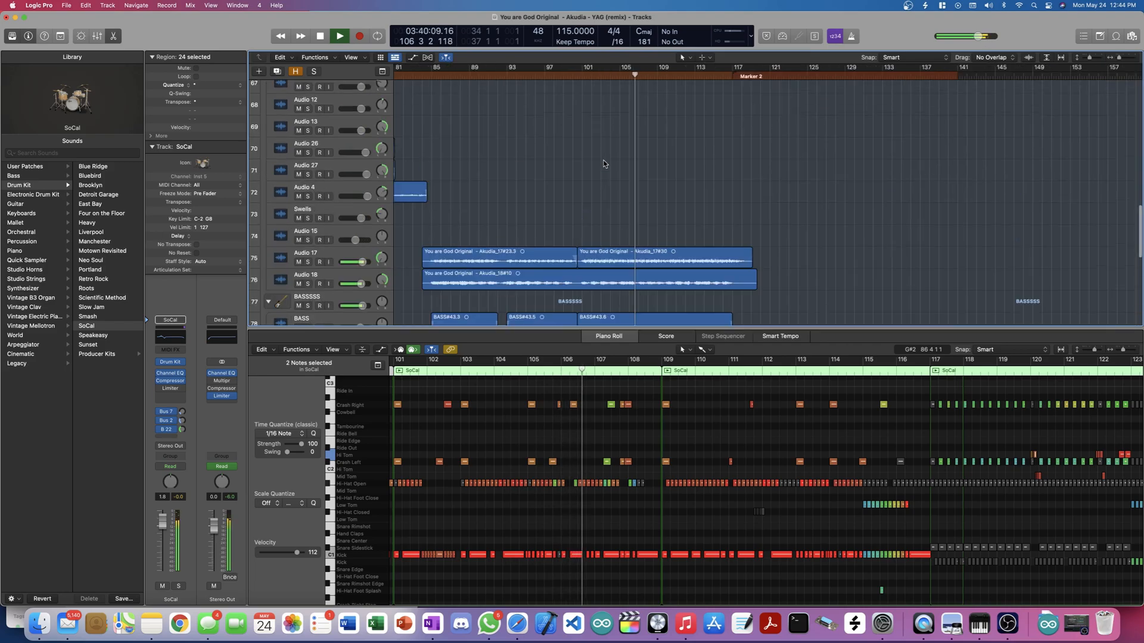
scroll(604, 164, down, 4)
scroll(604, 163, down, 12)
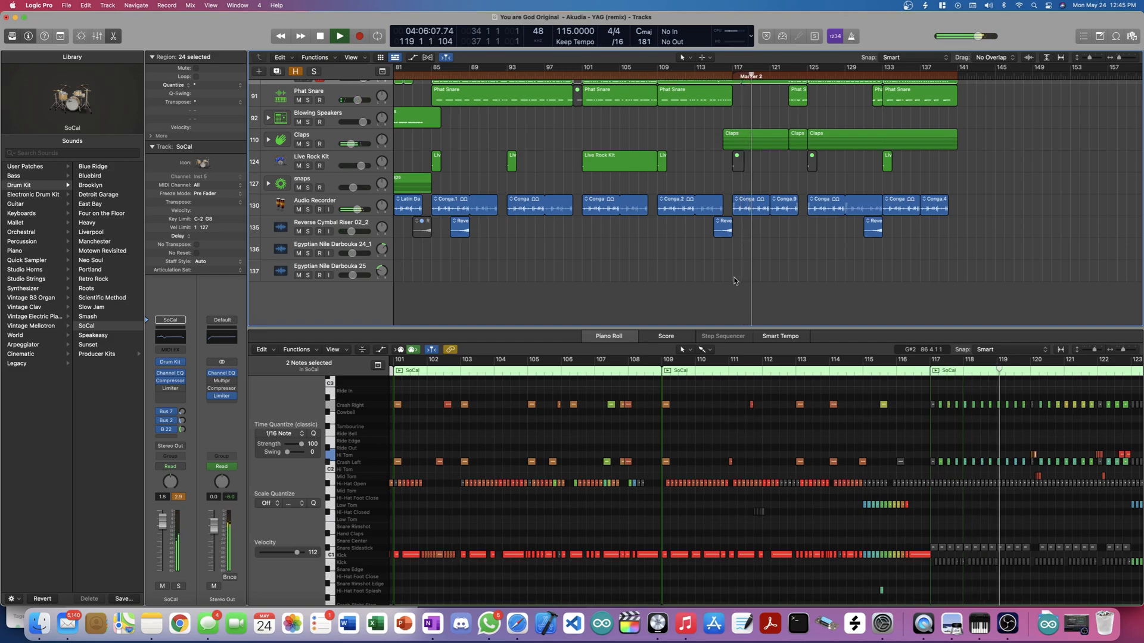
key(space)
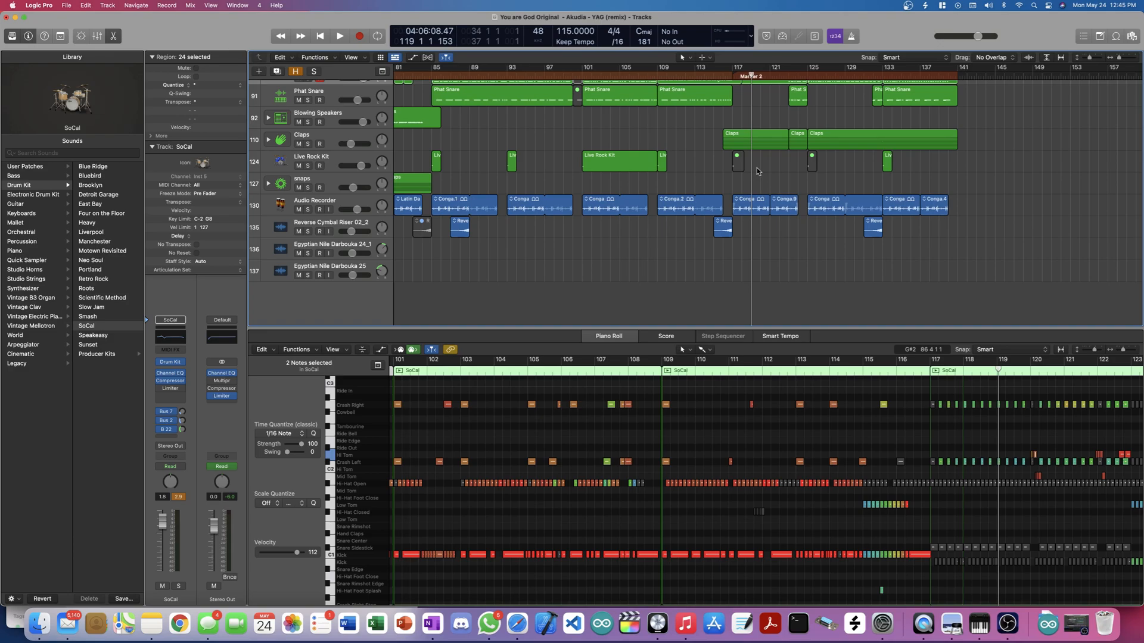
Step: Examine which bass, SoCal, Phat Snare, Claps and conga regions make up the section around bar 119
scroll(756, 169, up, 5)
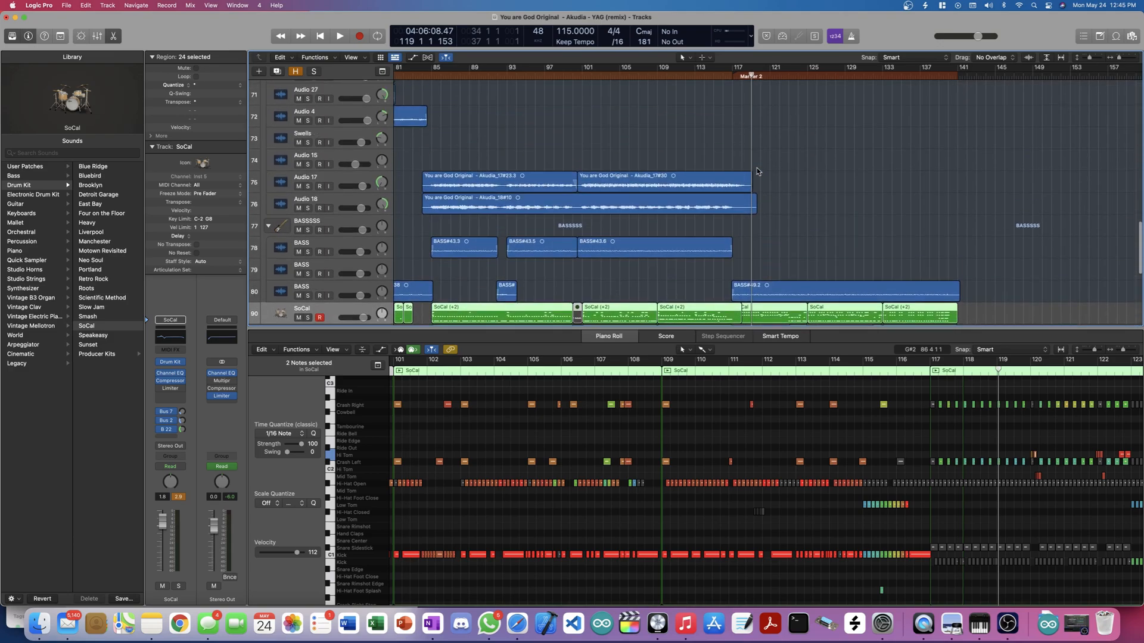
scroll(756, 169, down, 3)
scroll(756, 171, down, 2)
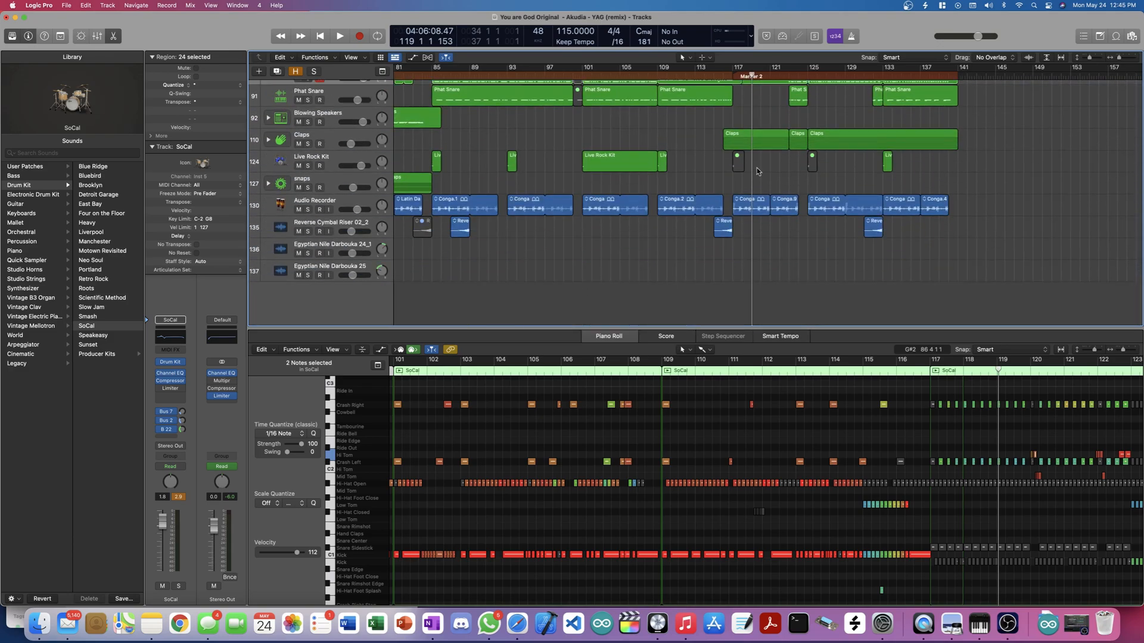
scroll(756, 171, up, 4)
scroll(756, 171, down, 4)
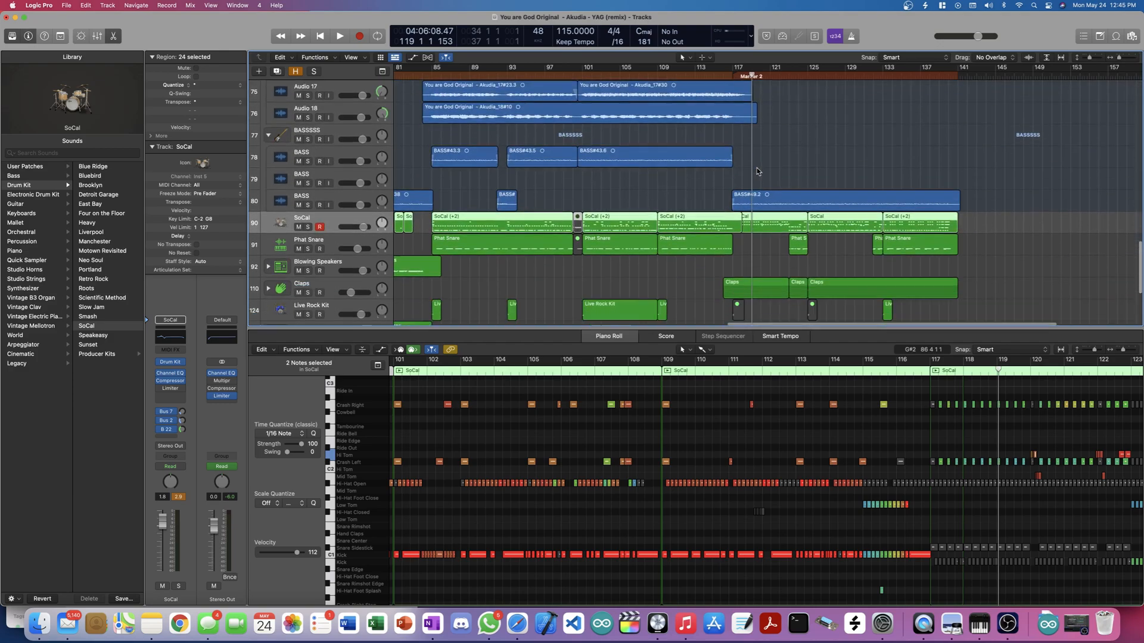
scroll(757, 171, up, 4)
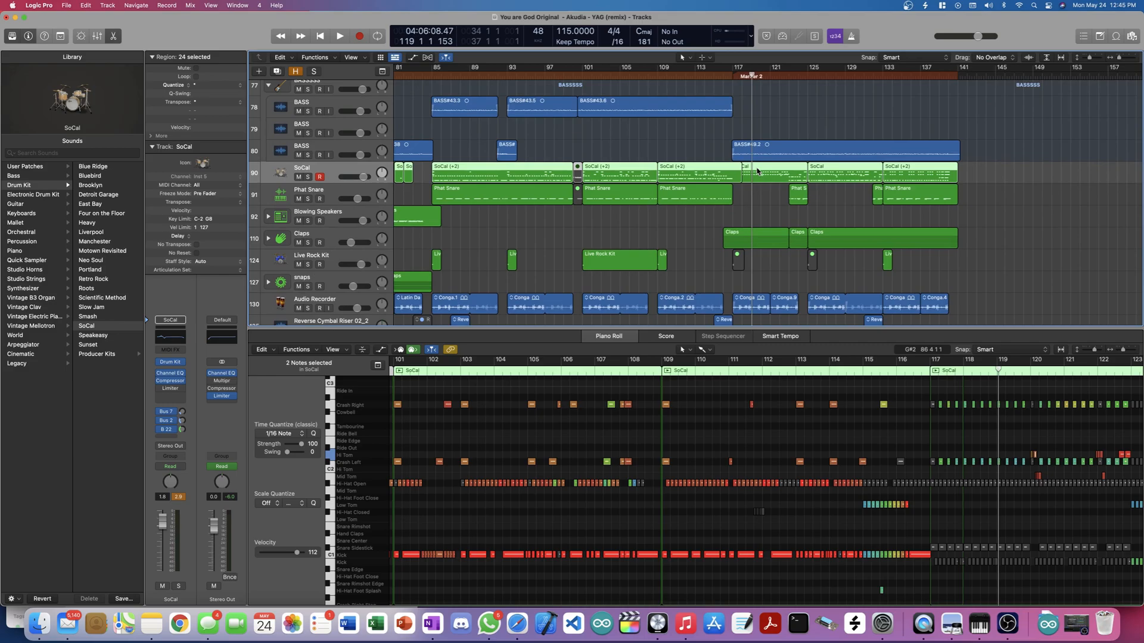
scroll(757, 172, up, 2)
scroll(757, 171, down, 6)
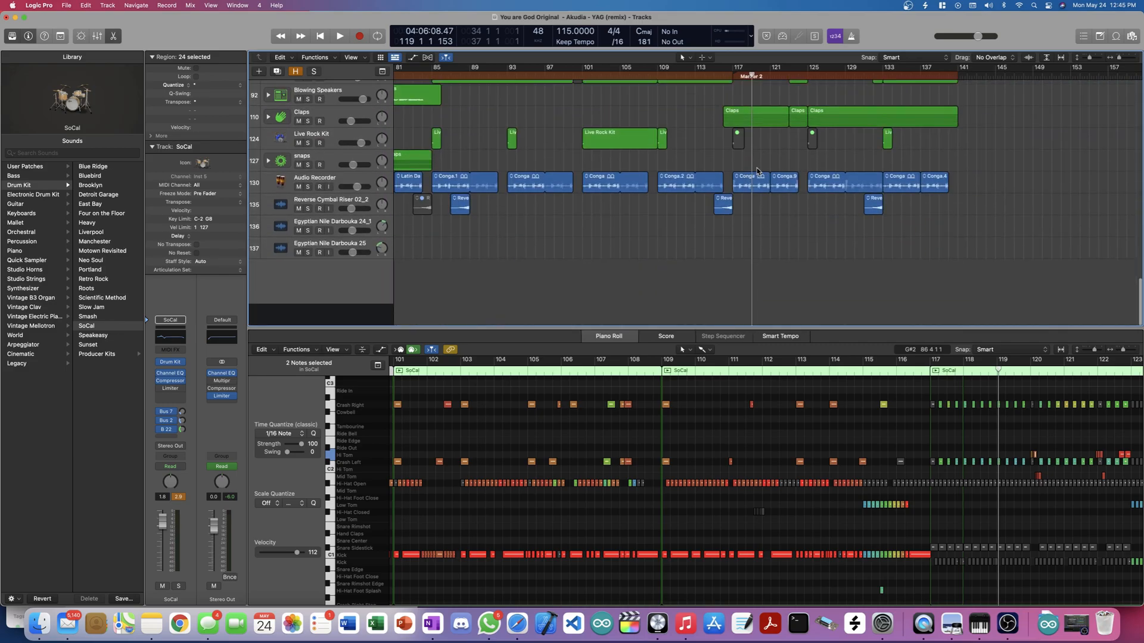
Step: Expand the Claps track stack and look over the individual Clap - Infinity HIGH, MID and LOW tracks inside it
click(316, 139)
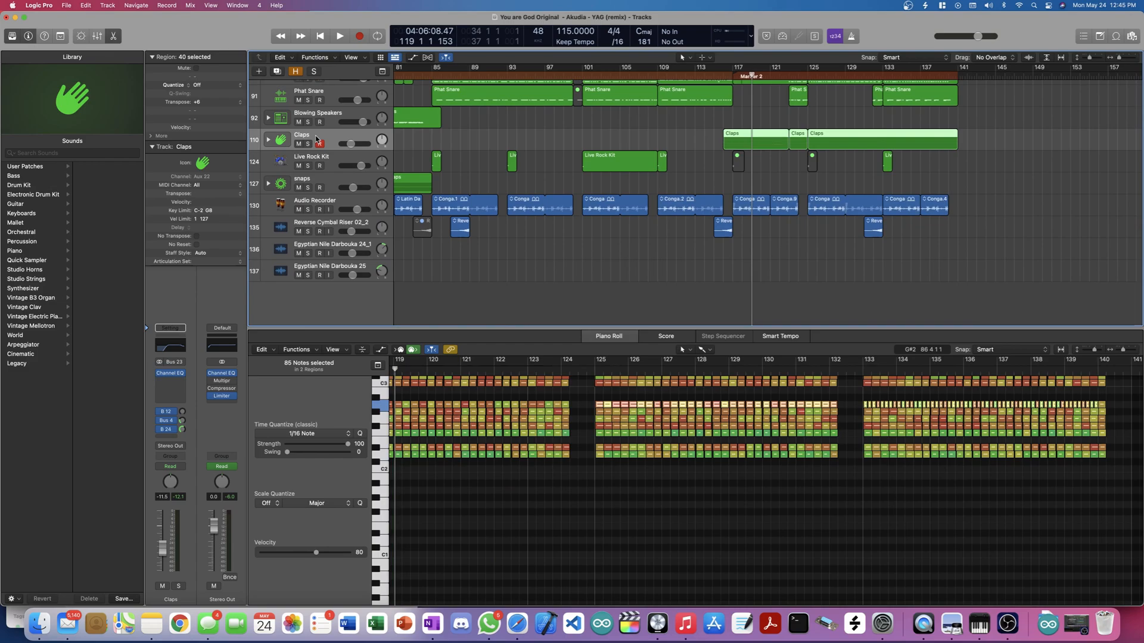
click(268, 141)
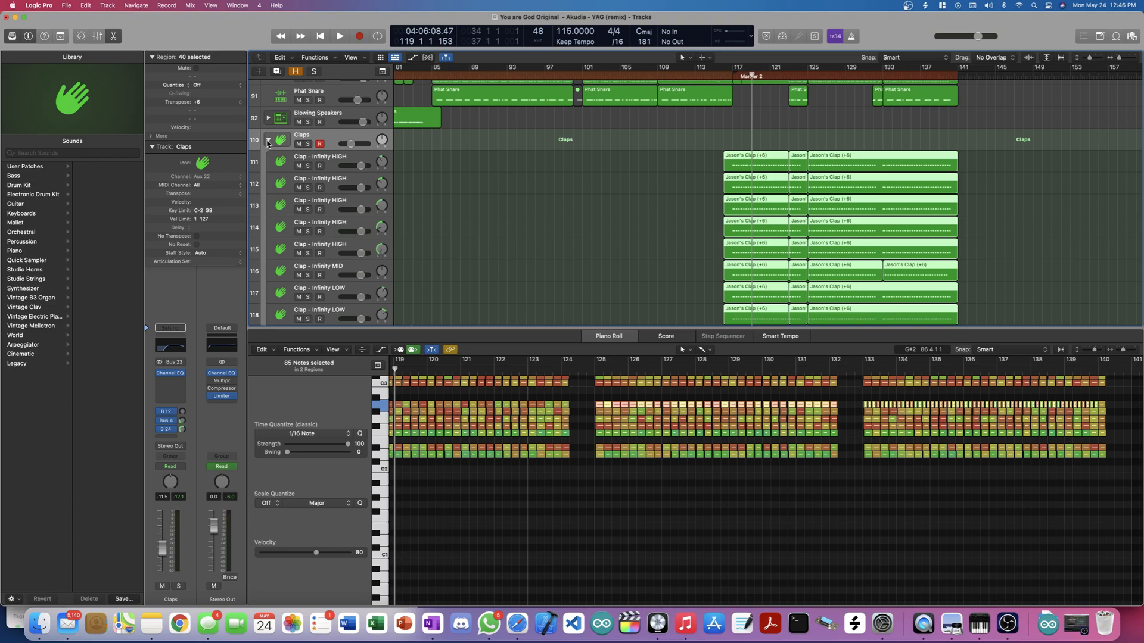
scroll(358, 190, down, 5)
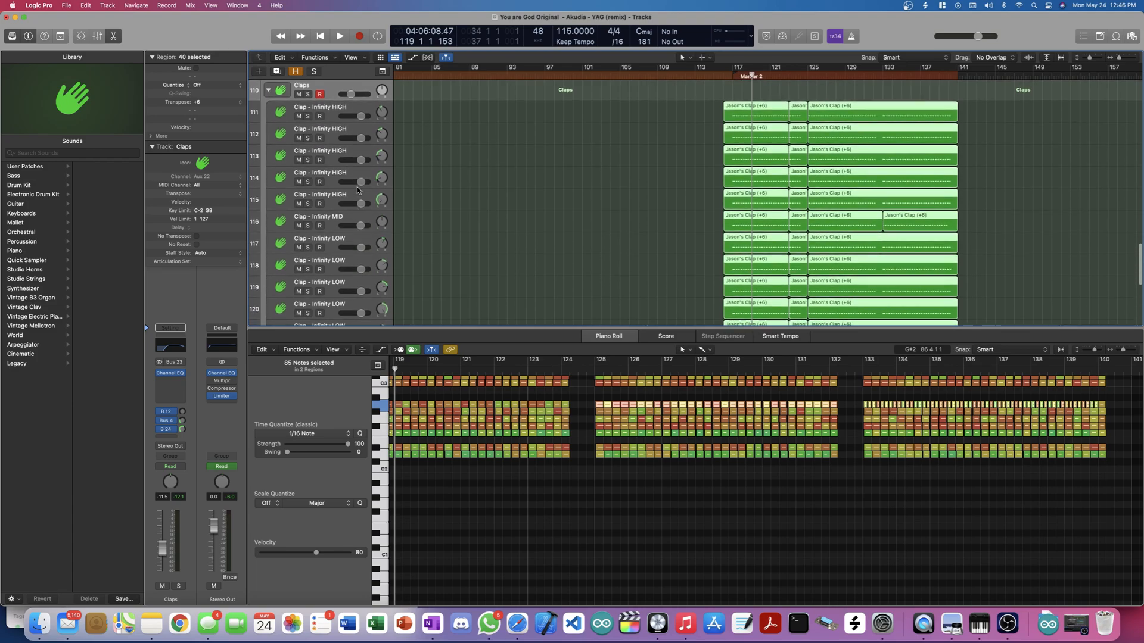
scroll(358, 189, up, 2)
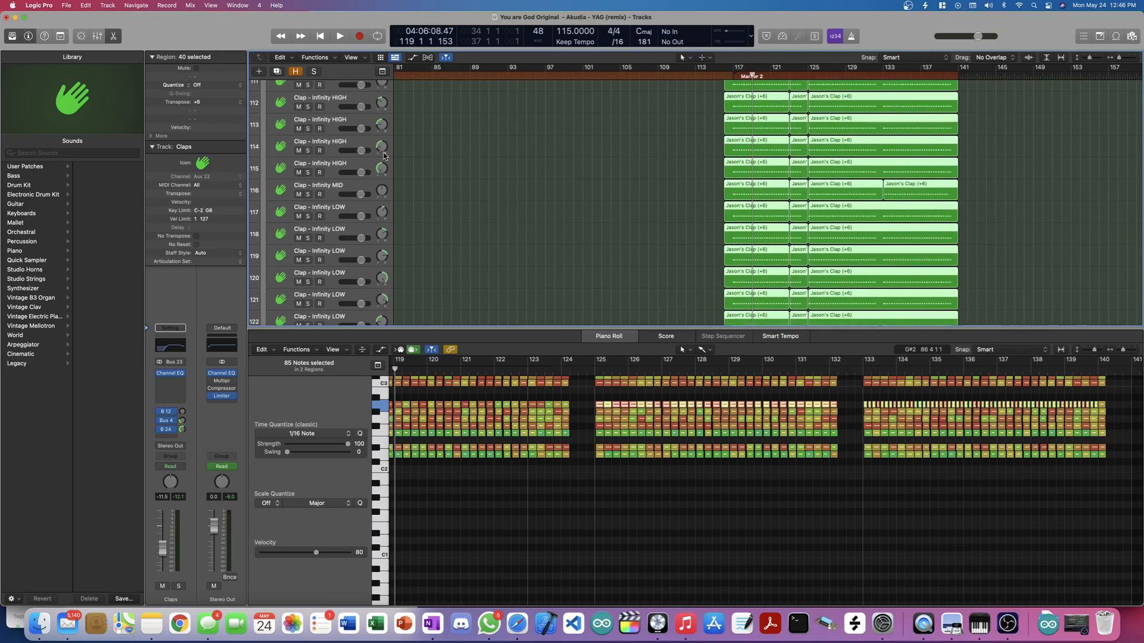
scroll(385, 157, up, 4)
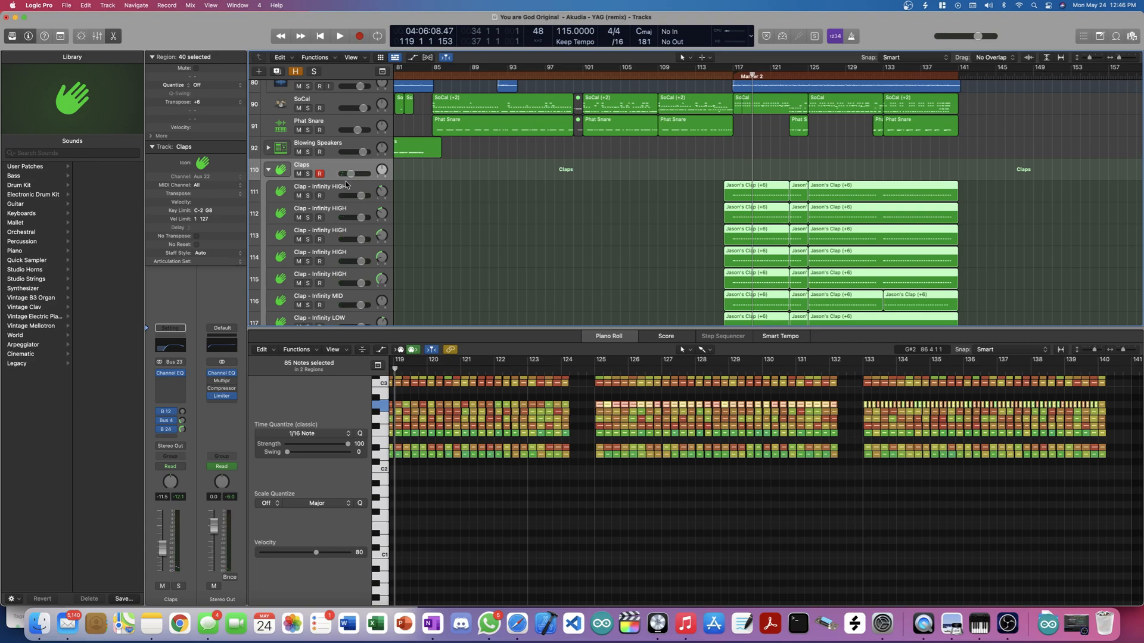
scroll(346, 185, down, 5)
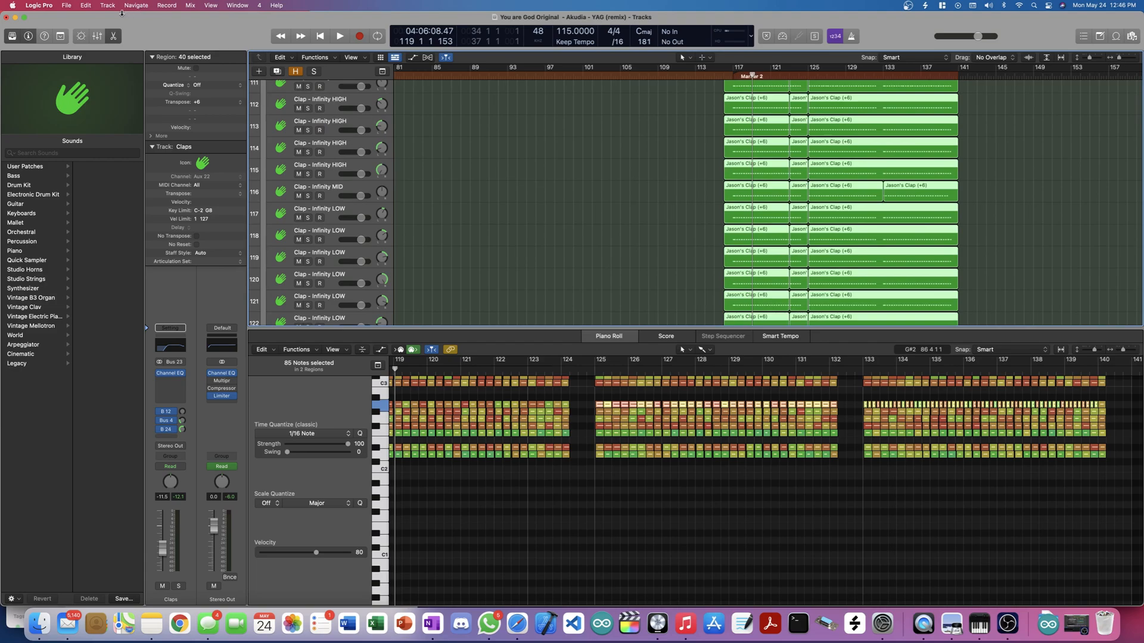
Step: Enlarge the arrangement to select all the regions in the Claps stack, and bring their notes back up in the Piano Roll
click(112, 37)
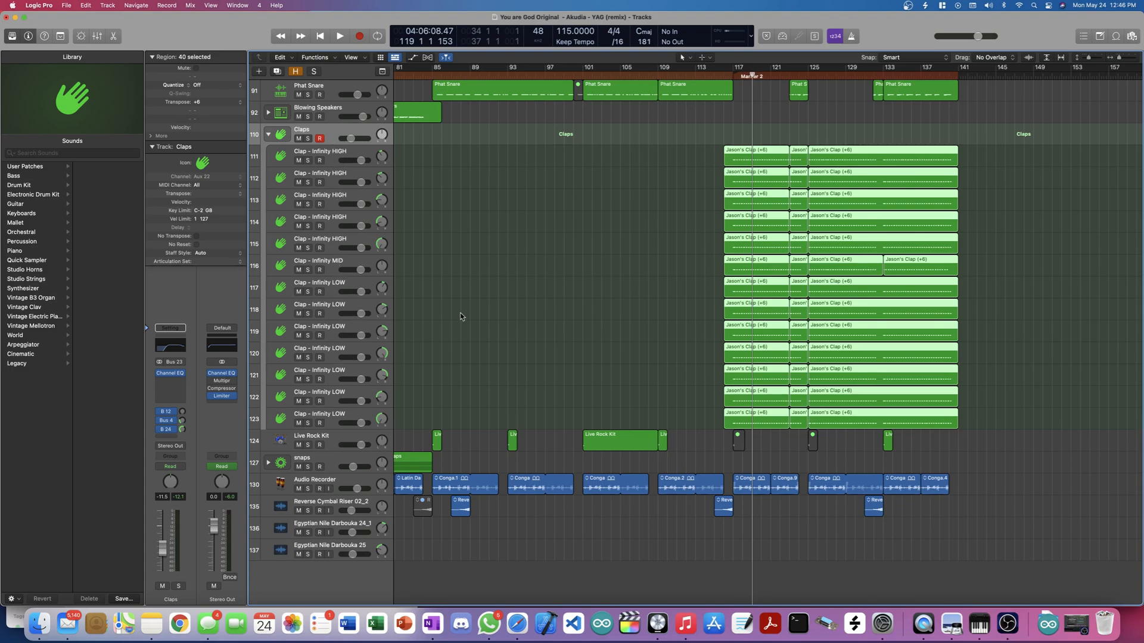
drag(669, 149, 977, 419)
click(114, 36)
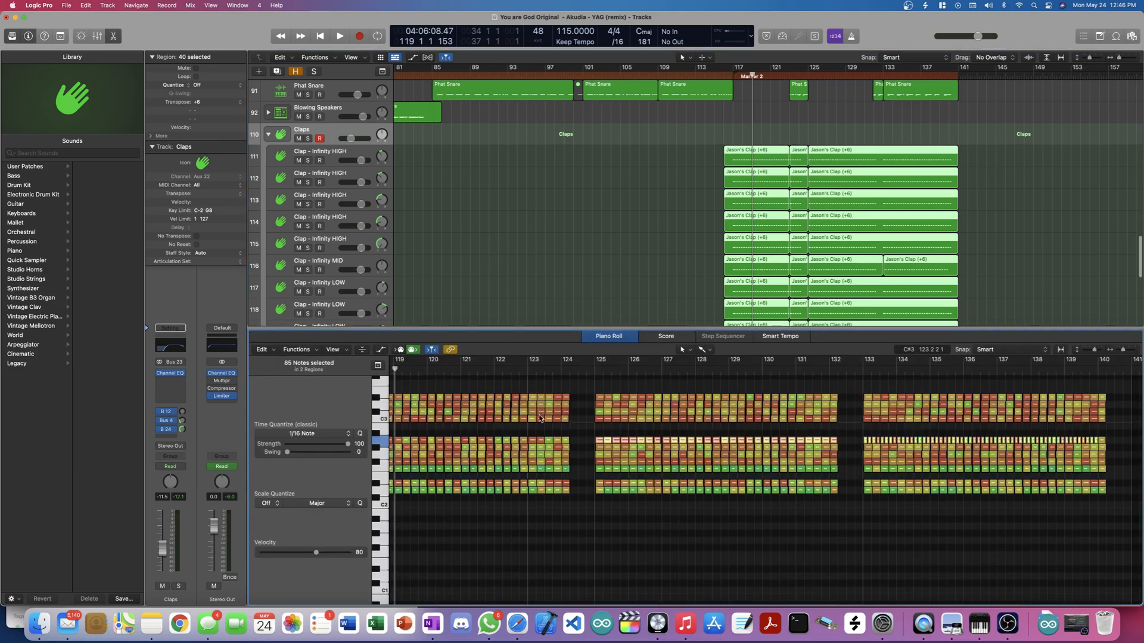
Step: Examine the timing offsets and velocities of the layered clap notes in the Piano Roll between bars 117 and 125
scroll(539, 419, right, 10)
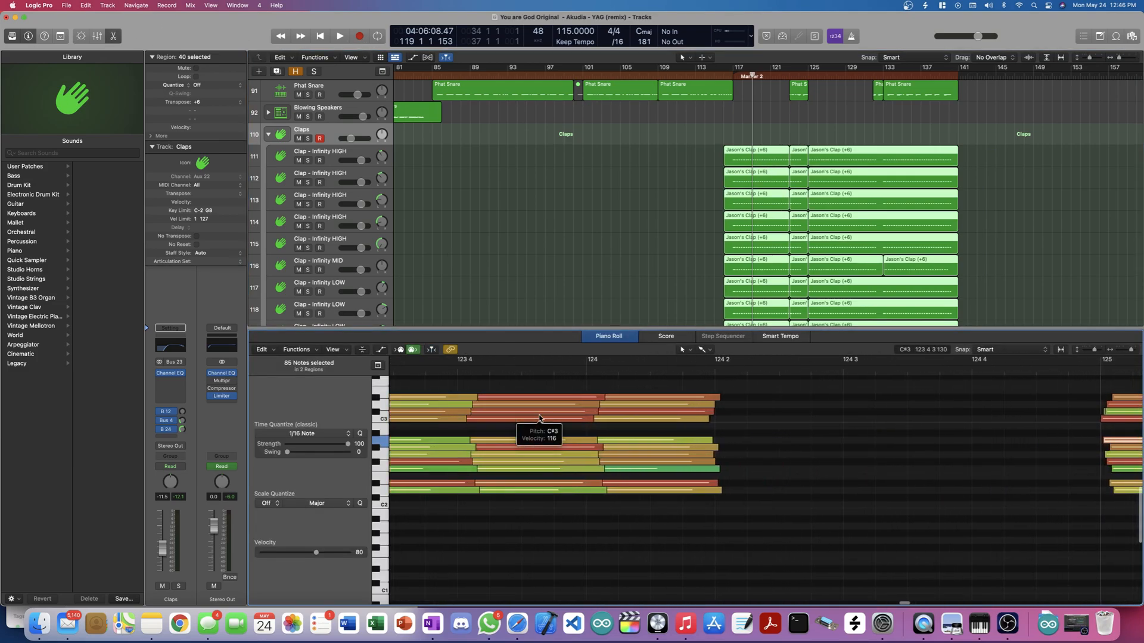
key(super+Right)
key(super+Right)
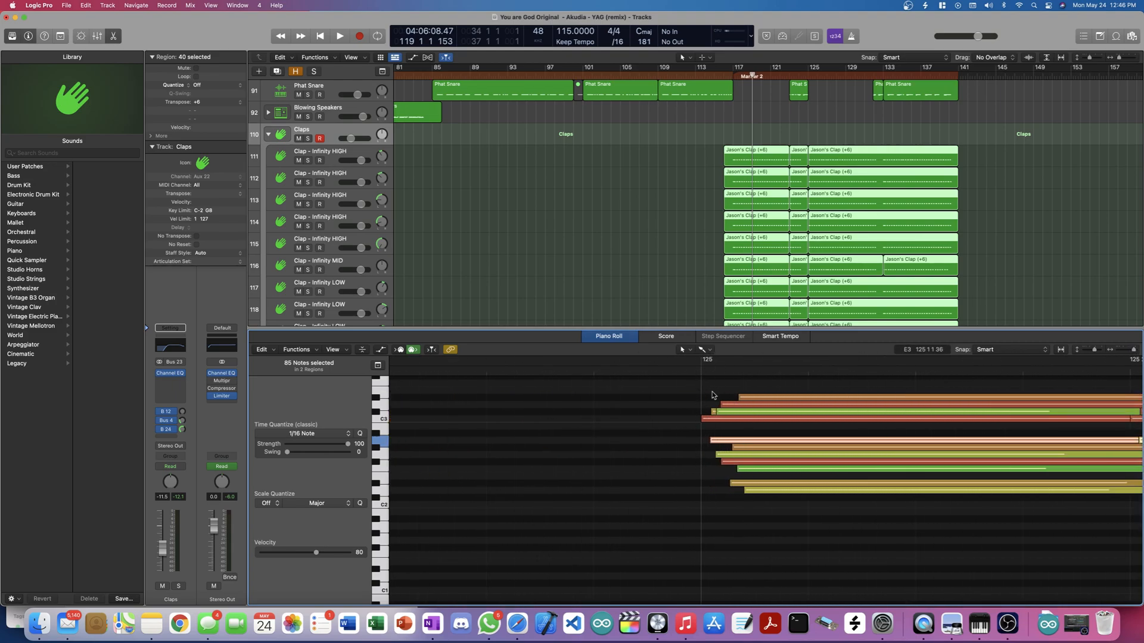
key(super+Left)
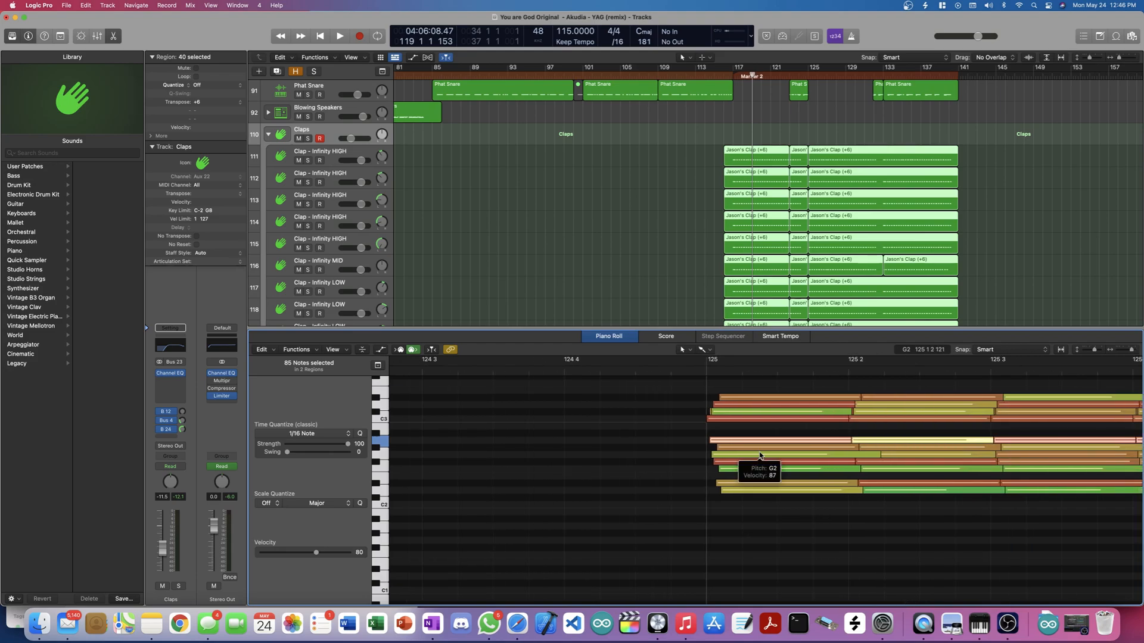
key(super+Left)
key(super+Left)
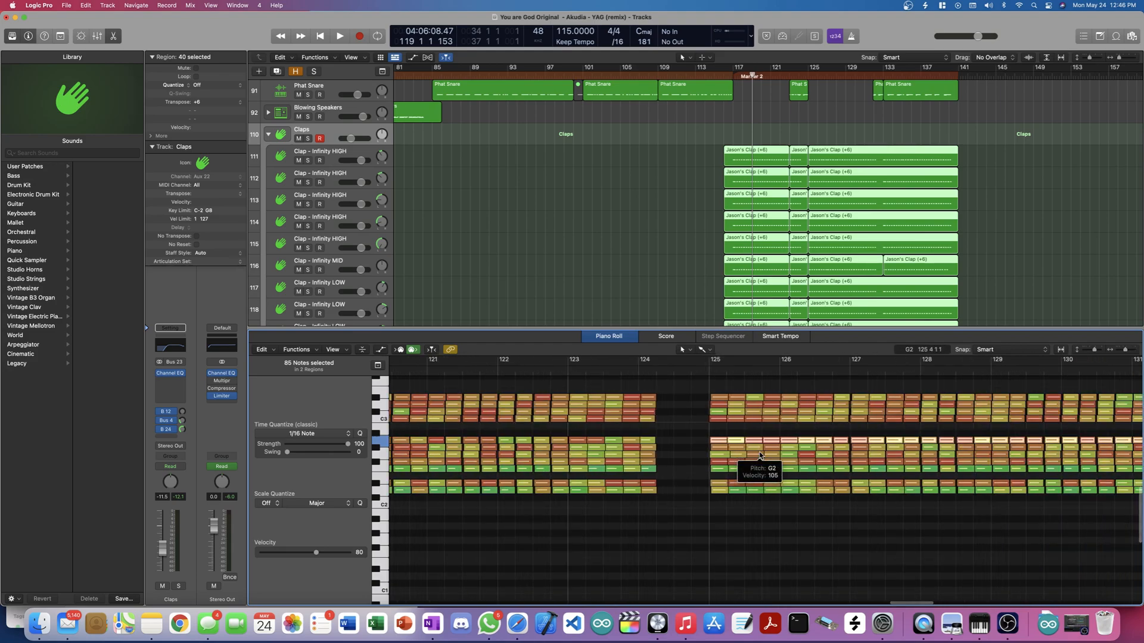
key(super+Left)
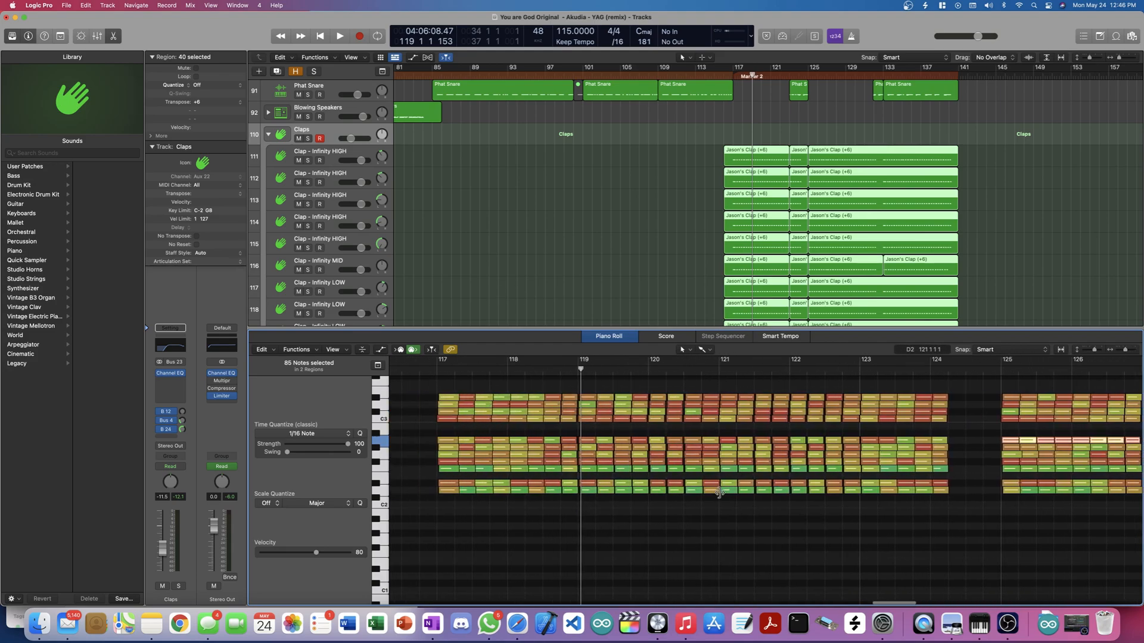
scroll(720, 495, left, 5)
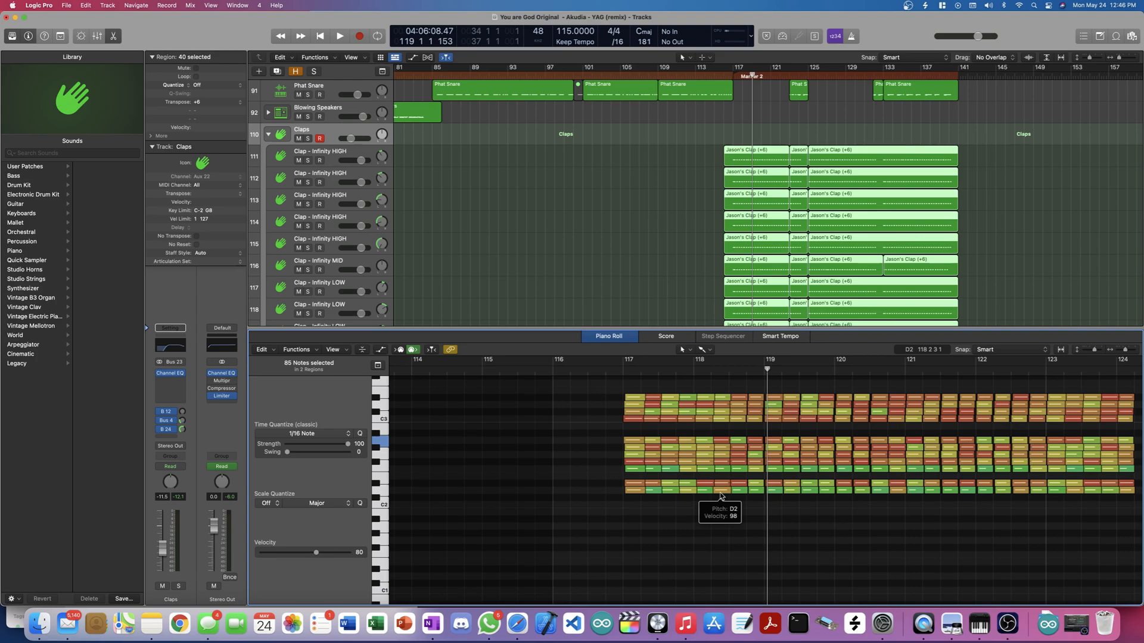
Step: Move the playhead to bar 116 and inspect the Space Designer reverb on the Claps track's CLAP VERB bus
click(728, 72)
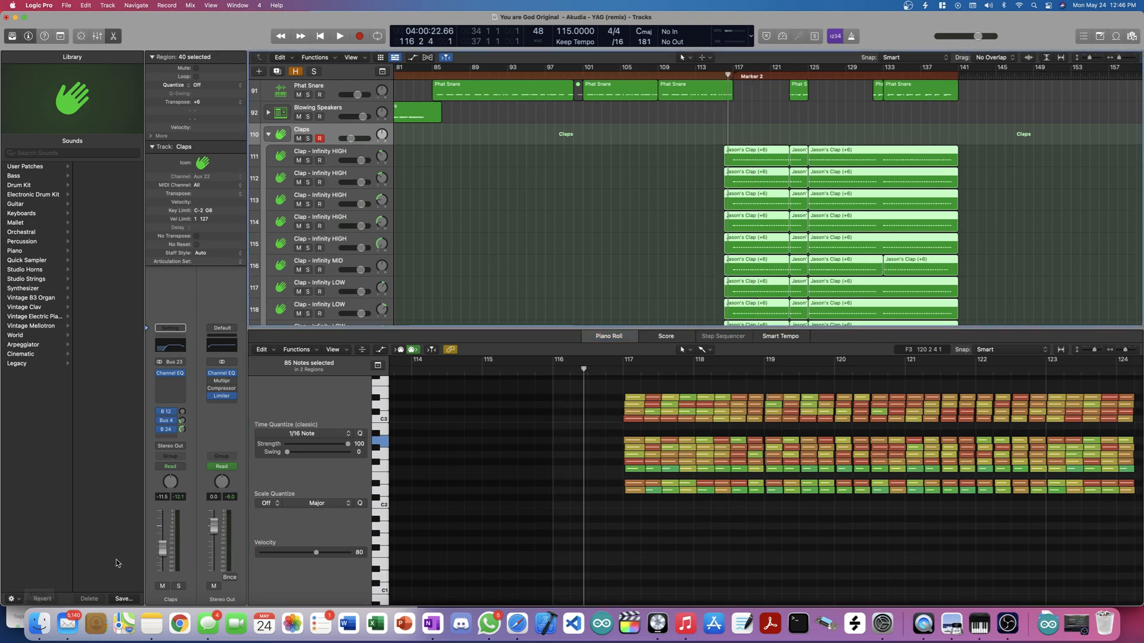
click(170, 430)
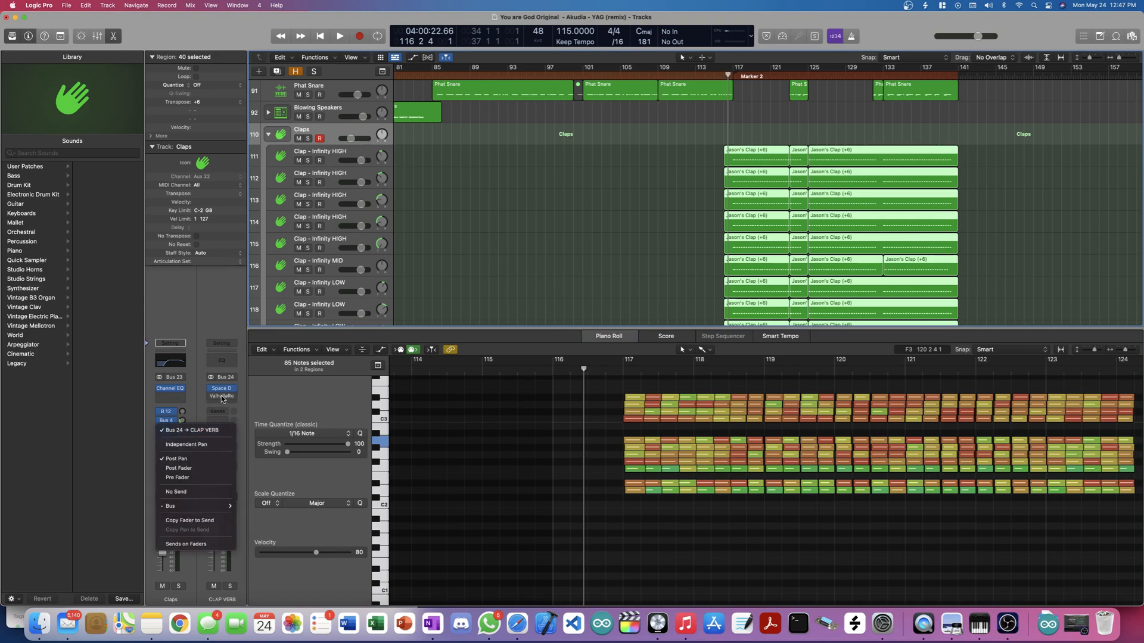
click(224, 390)
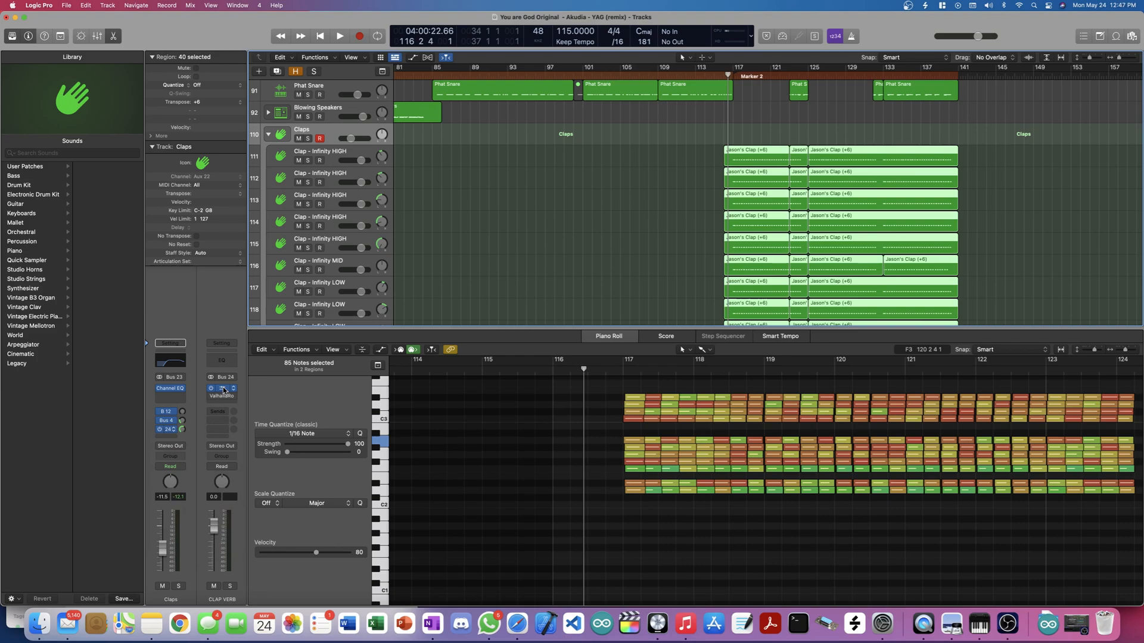
click(223, 390)
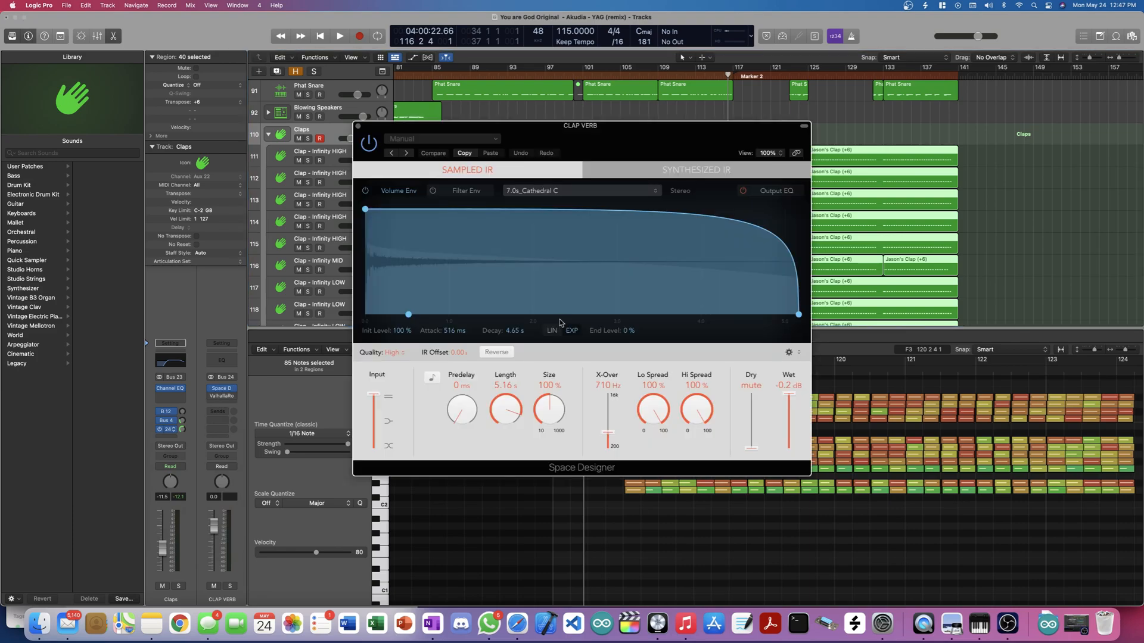
click(358, 128)
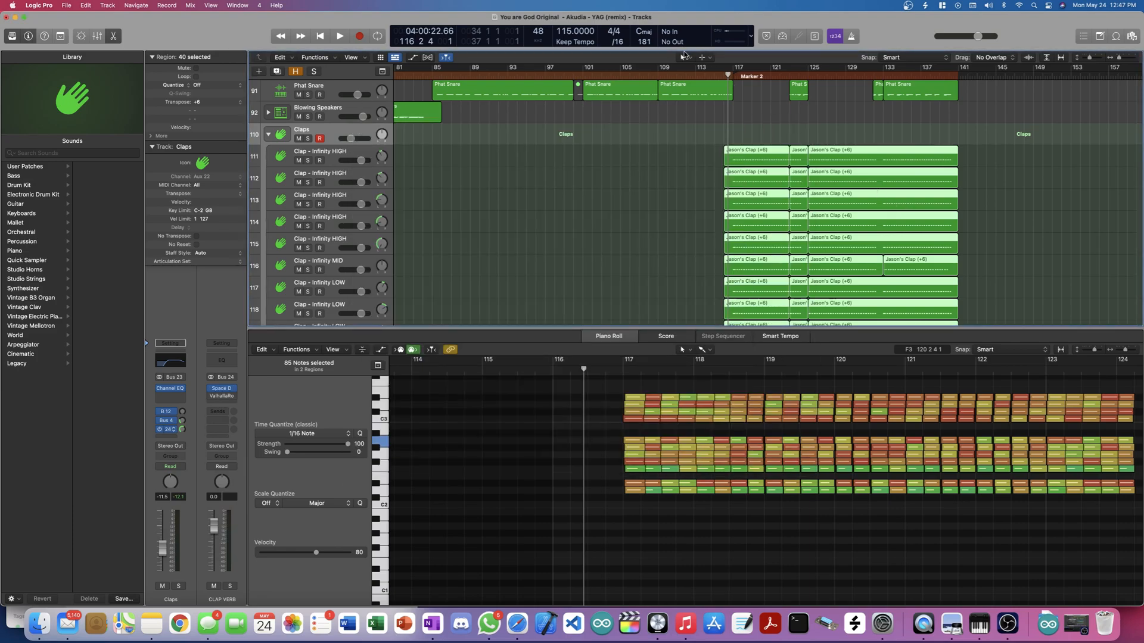
Step: Solo the Claps stack, play it from bar 116, stop at bar 119, and remove the solo
click(308, 138)
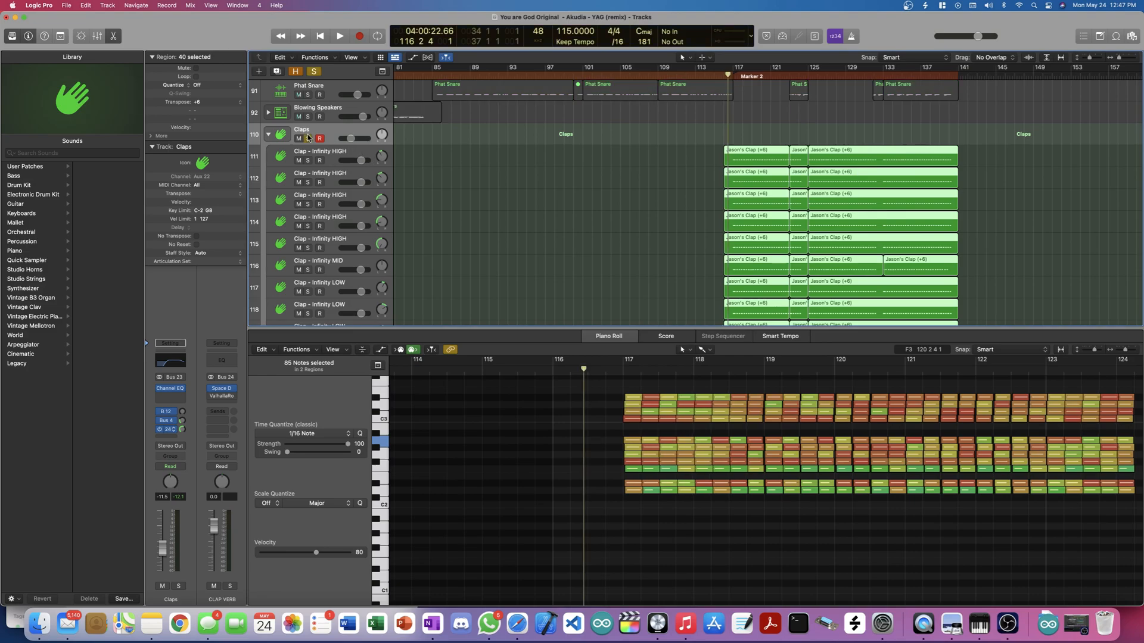
key(space)
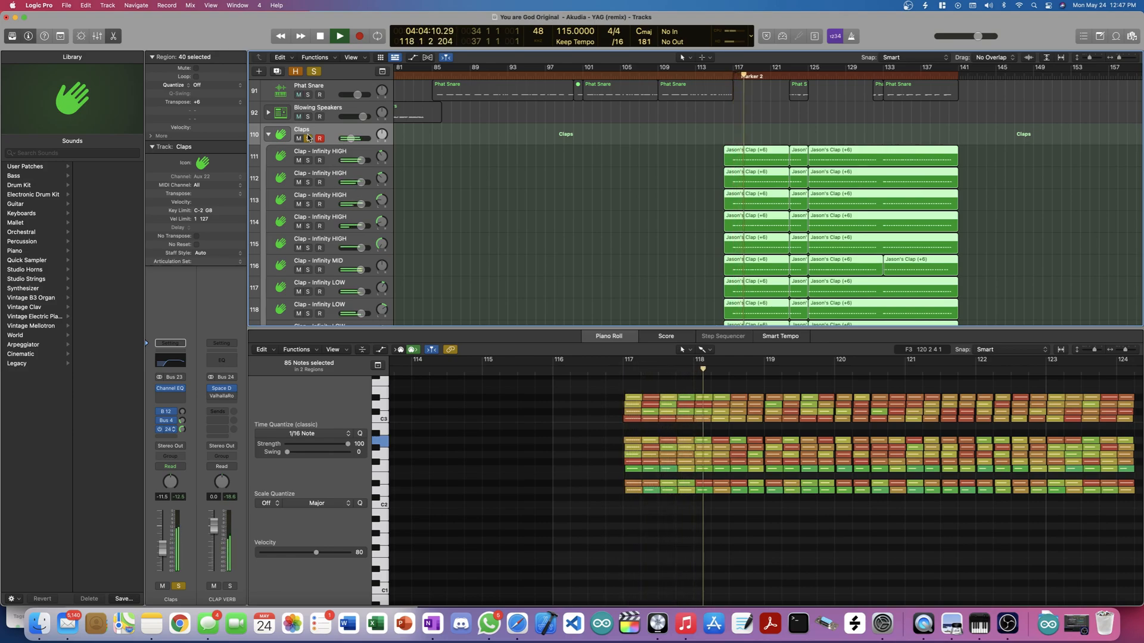
key(space)
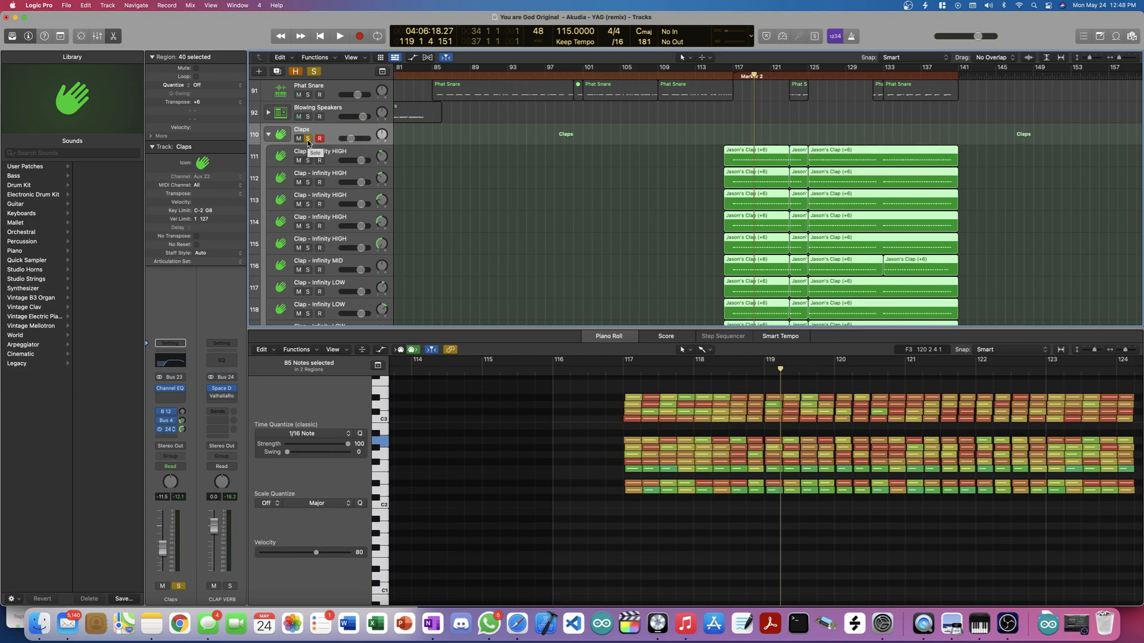
click(308, 139)
Step: Solo Claps, SoCal and BASS track 80, play them together from bar 119 to bar 120, and clear all solos
scroll(425, 256, up, 5)
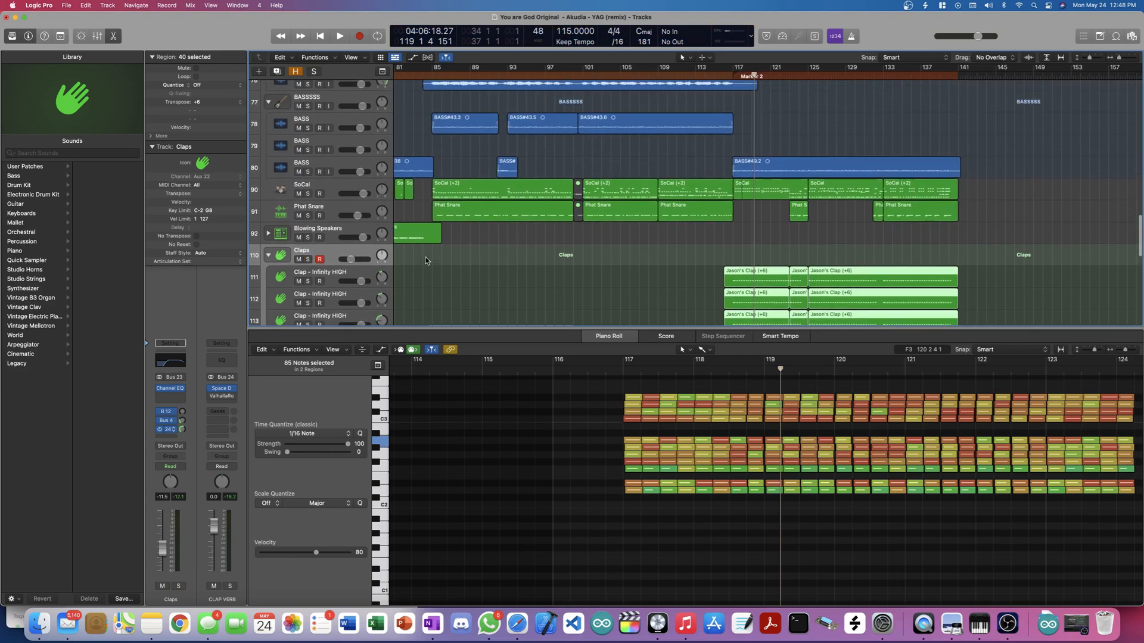
click(308, 259)
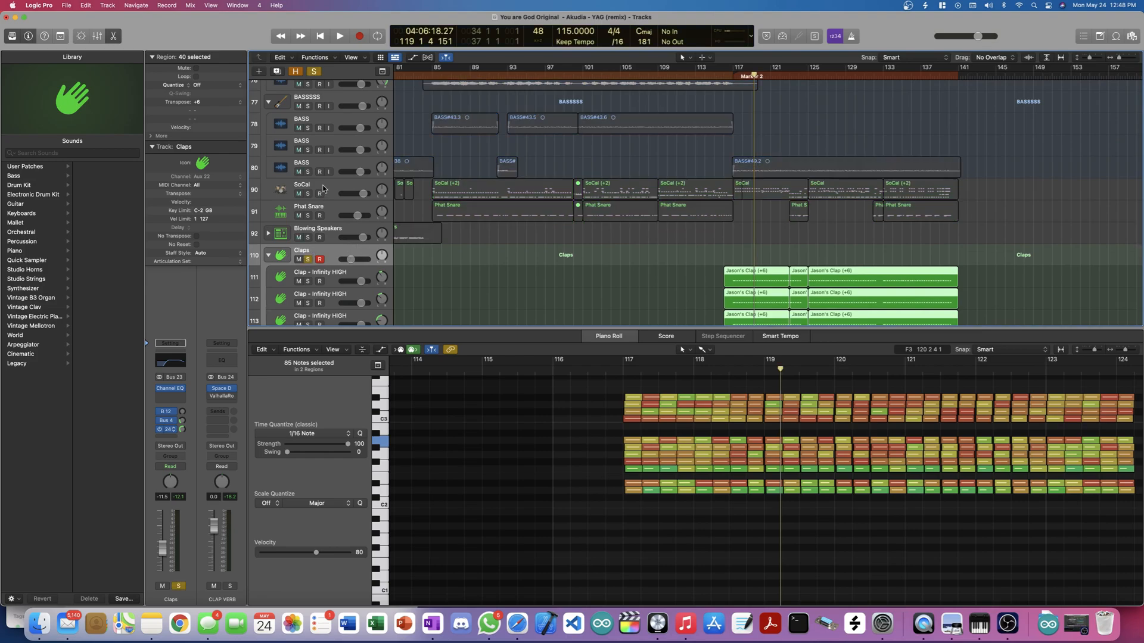
click(308, 193)
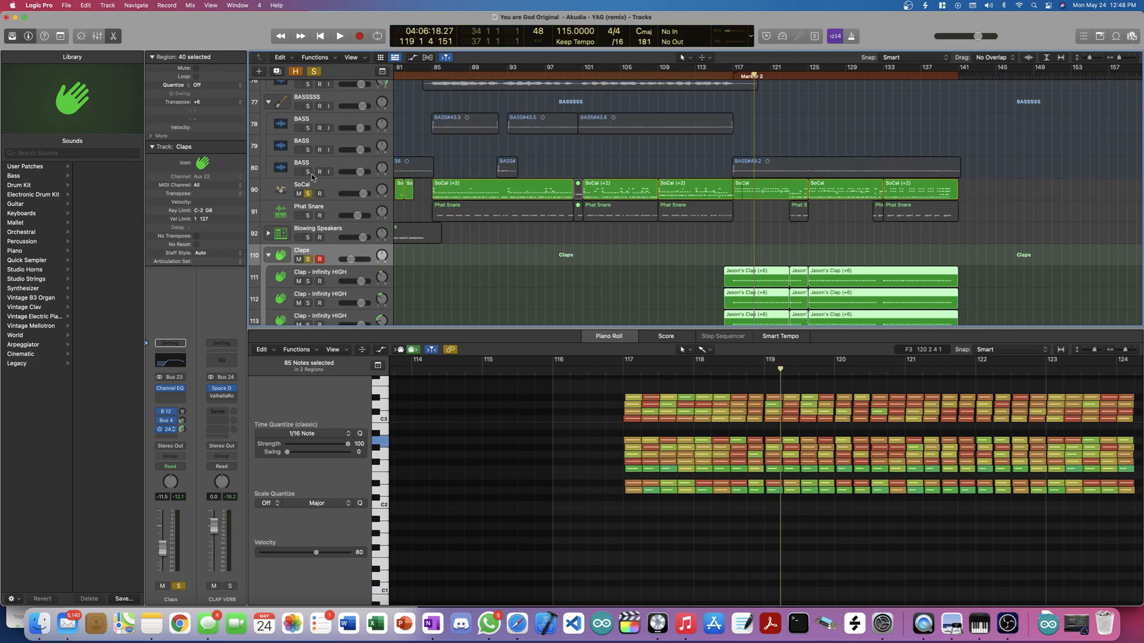
click(308, 172)
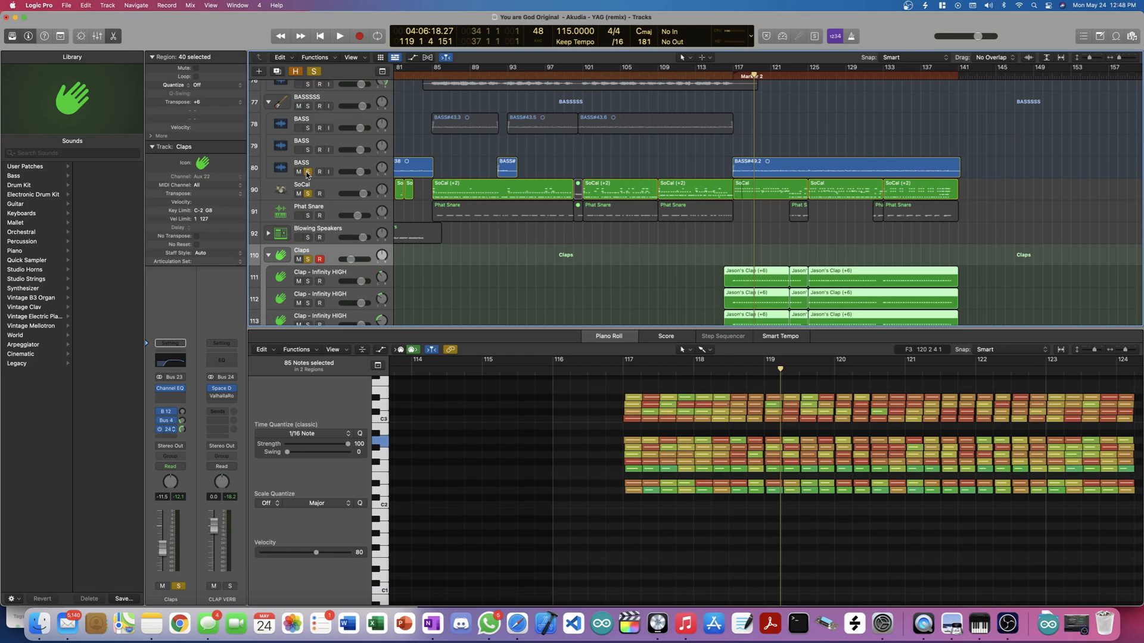
key(space)
scroll(306, 174, down, 2)
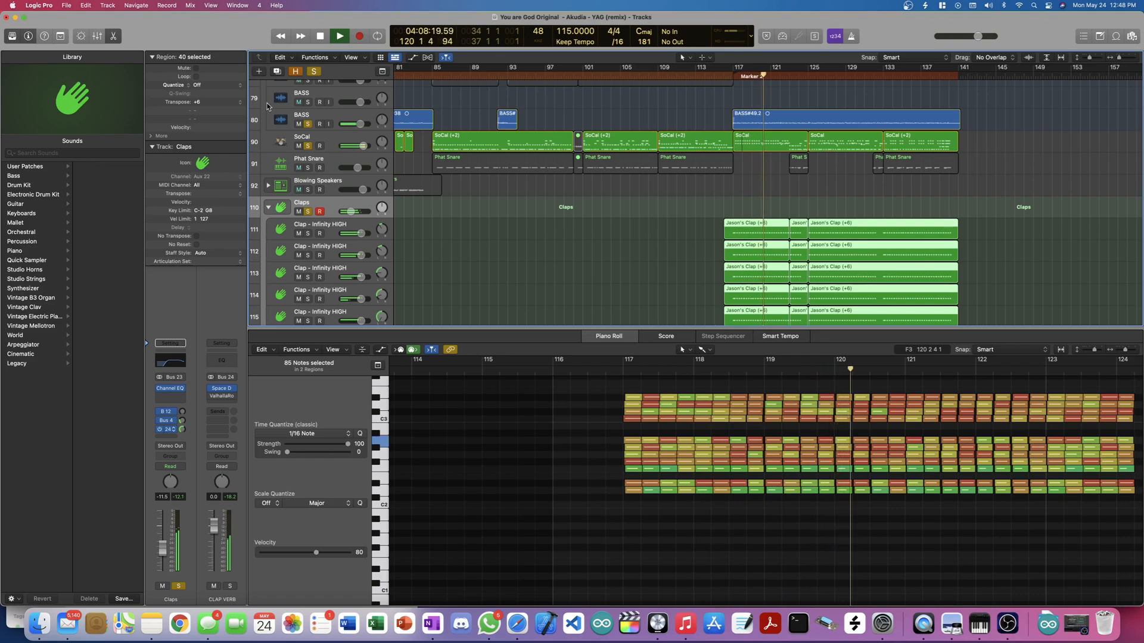
key(space)
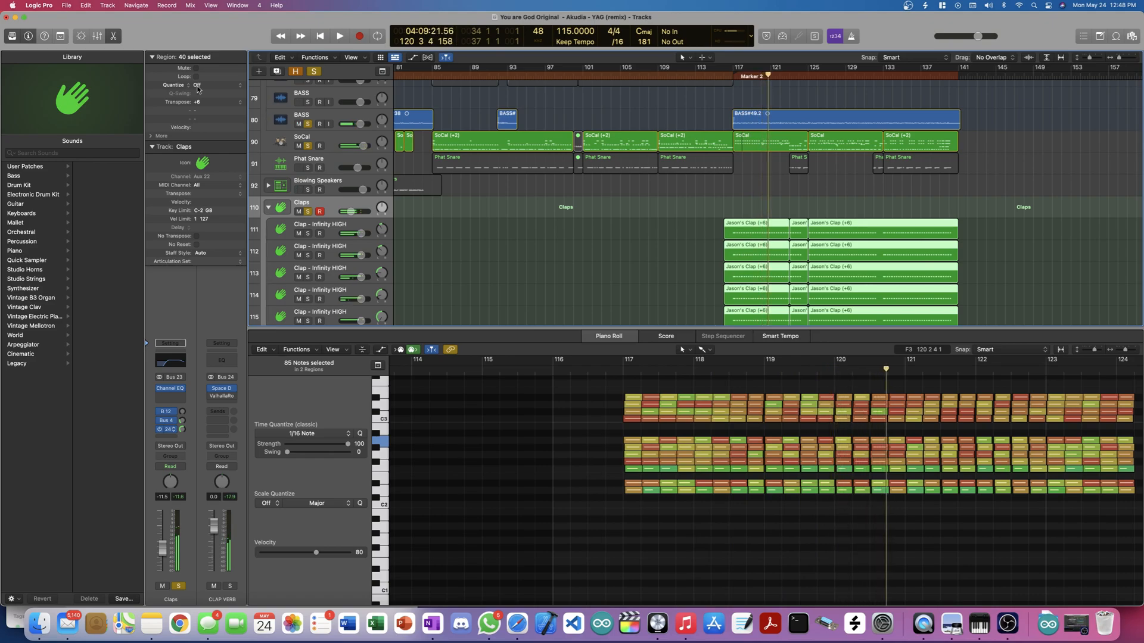
click(312, 71)
Step: Move the playhead to bar 117, hide the Piano Roll, and look over the keys, strings, orchestra and guitar tracks there
scroll(480, 260, down, 8)
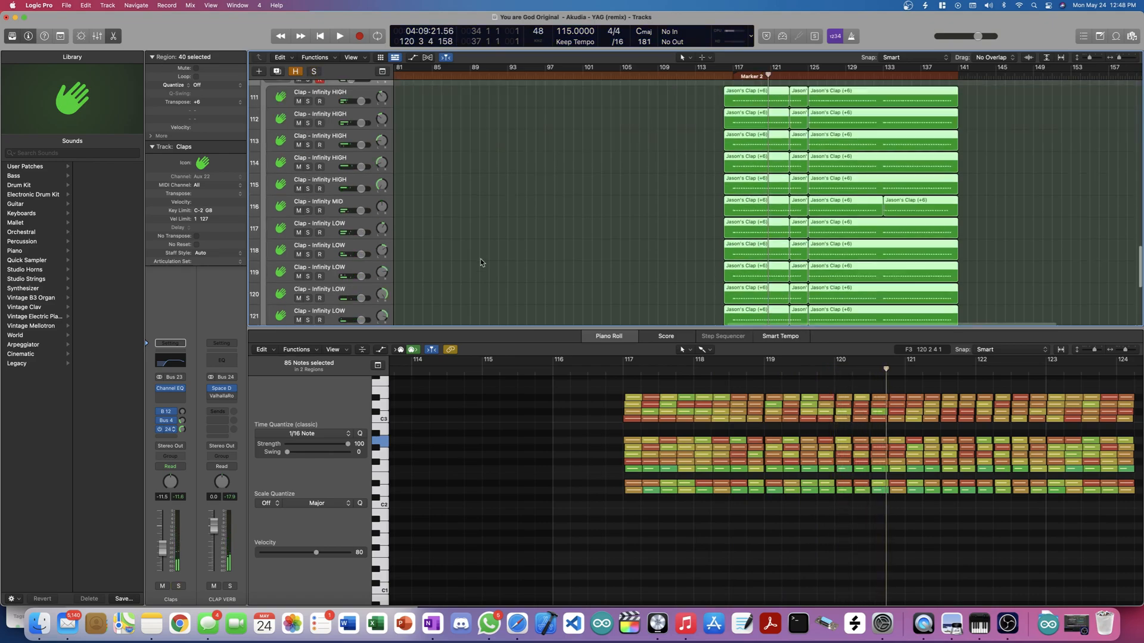
scroll(480, 258, up, 15)
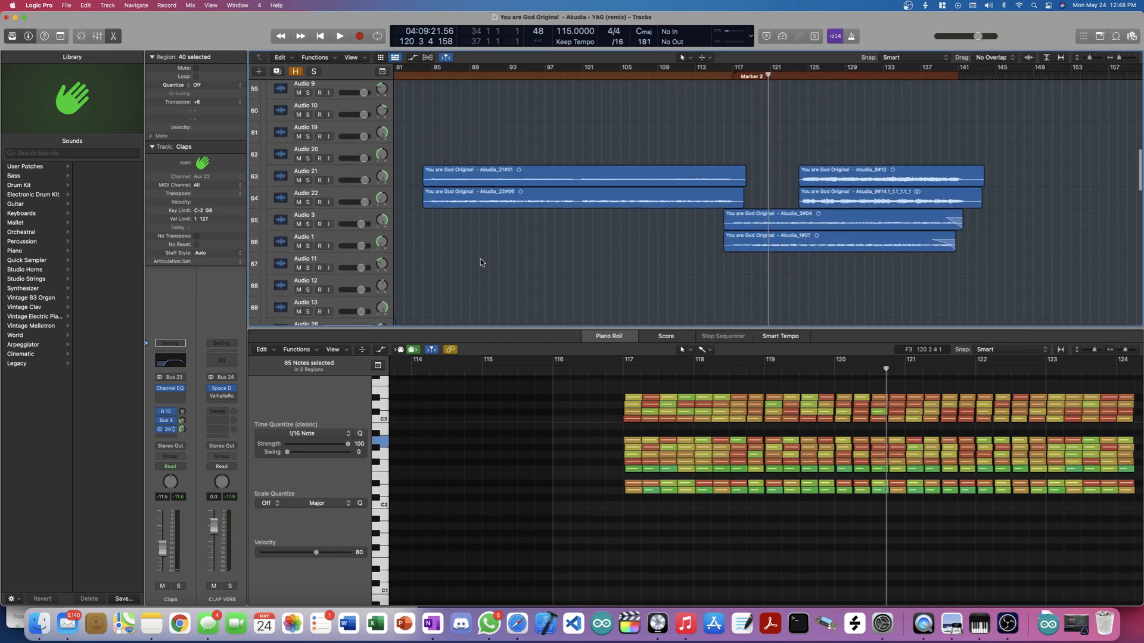
scroll(480, 258, up, 3)
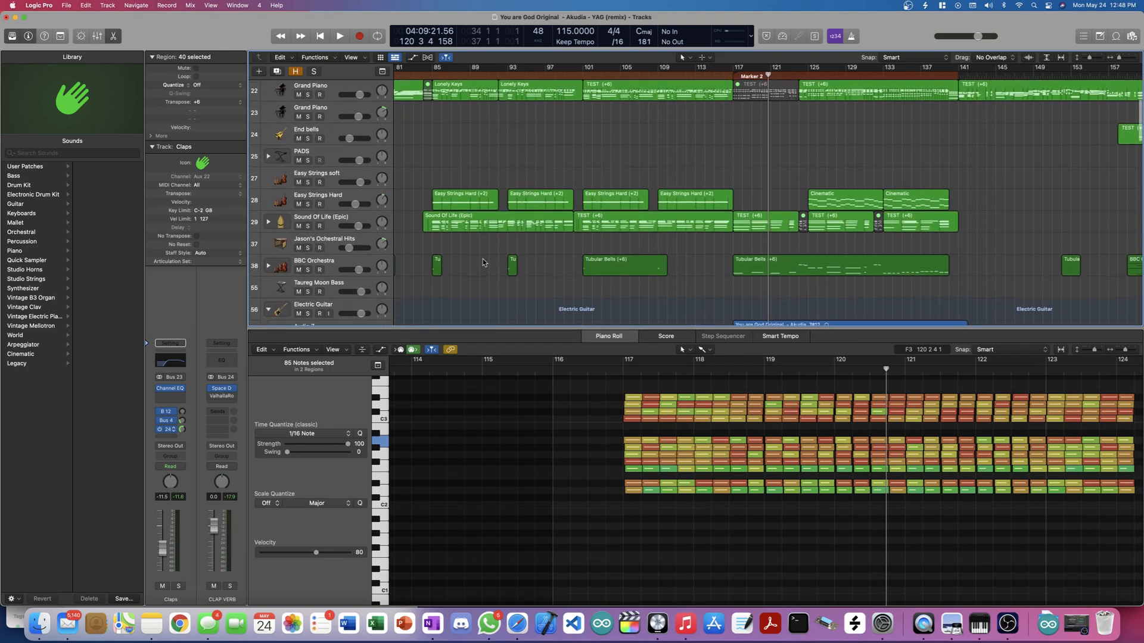
click(730, 78)
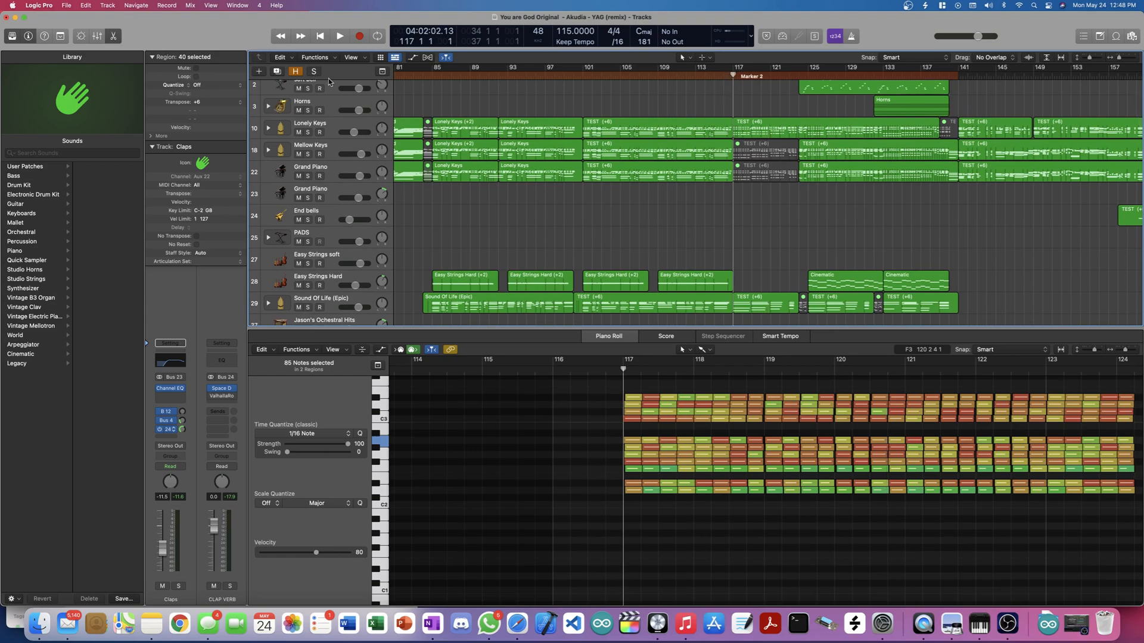
scroll(330, 80, down, 10)
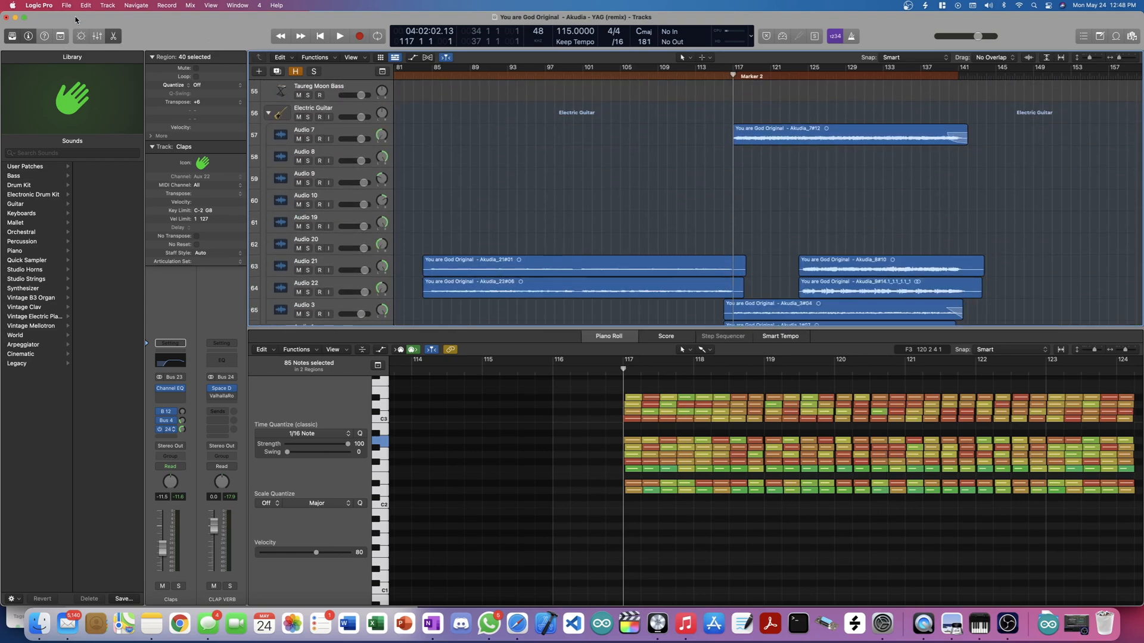
click(113, 36)
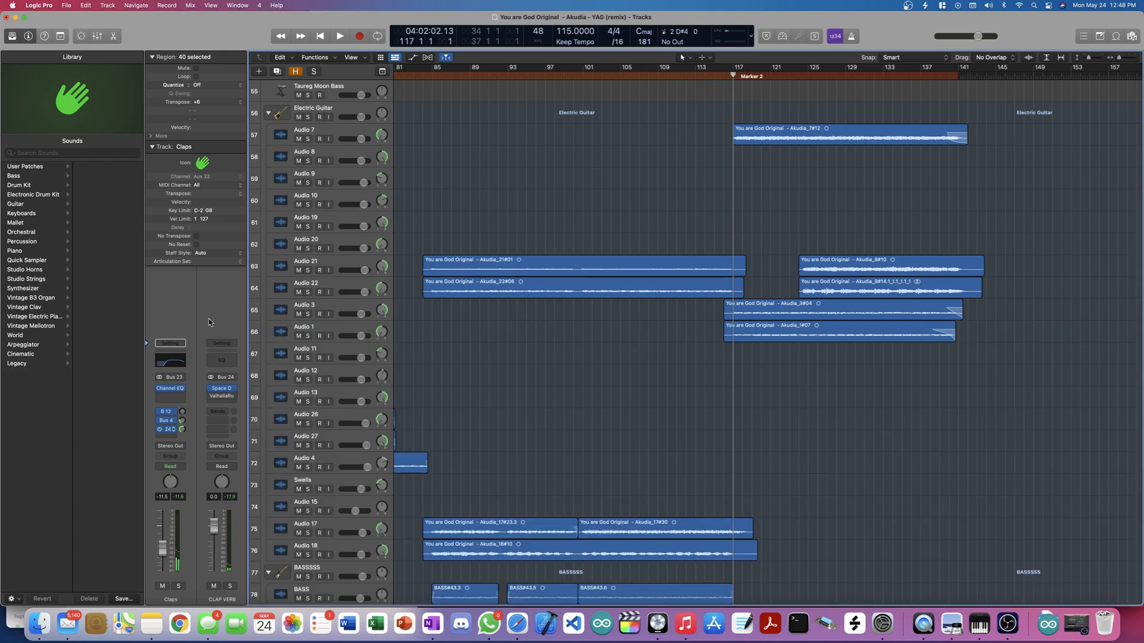
scroll(497, 331, up, 10)
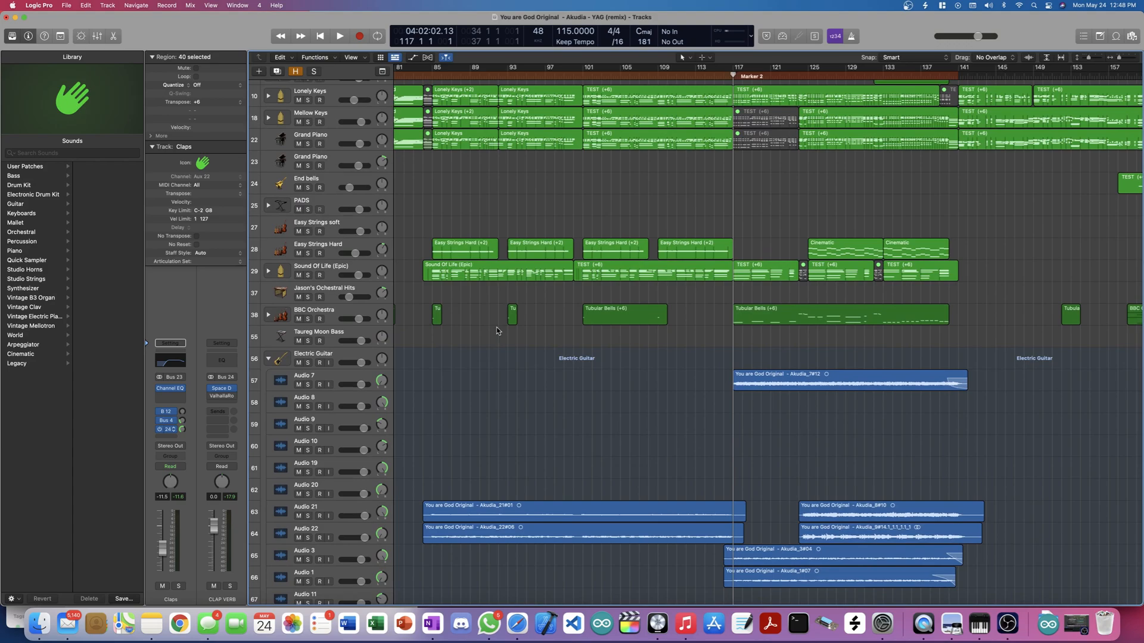
Step: Play the full mix from bar 117 and stop at bar 126 while looking over the orchestra and electric guitar tracks
key(space)
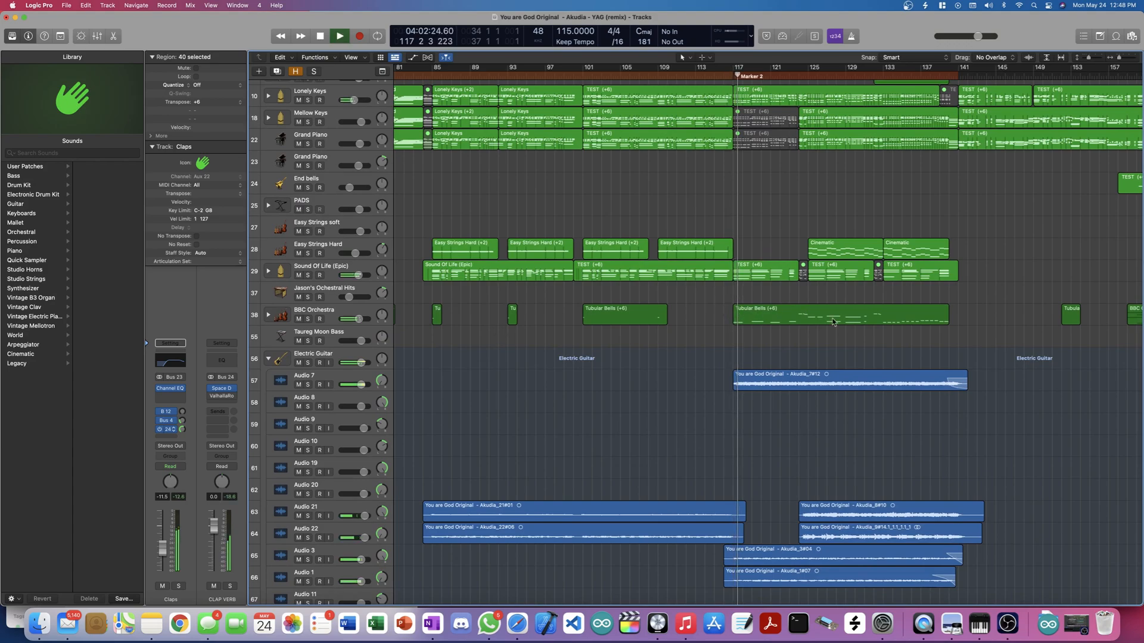
scroll(778, 434, down, 5)
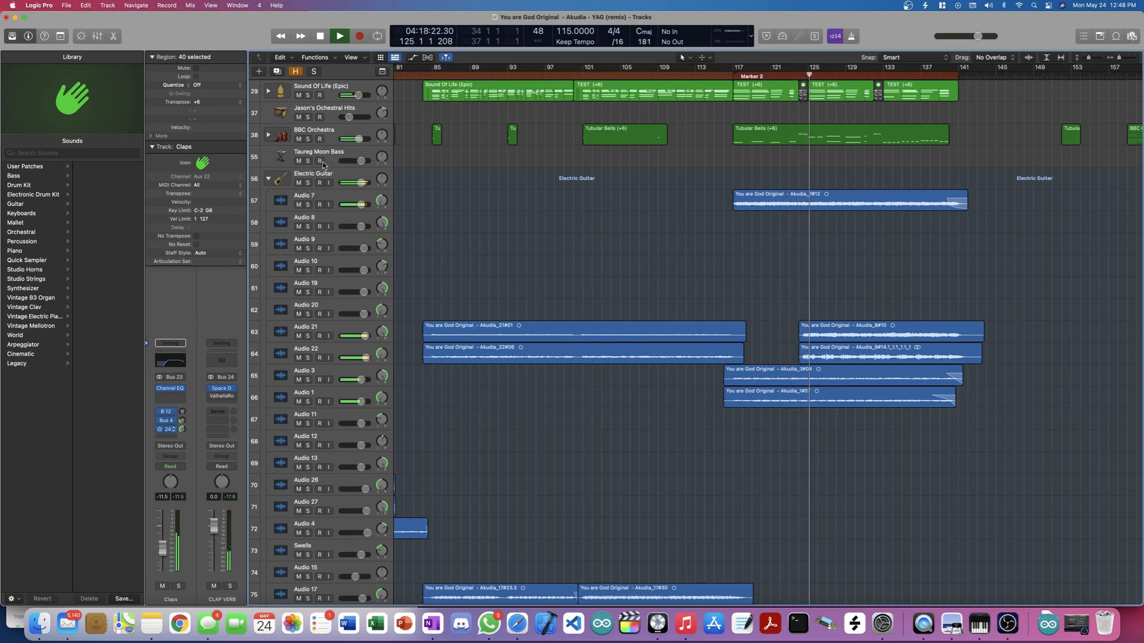
key(space)
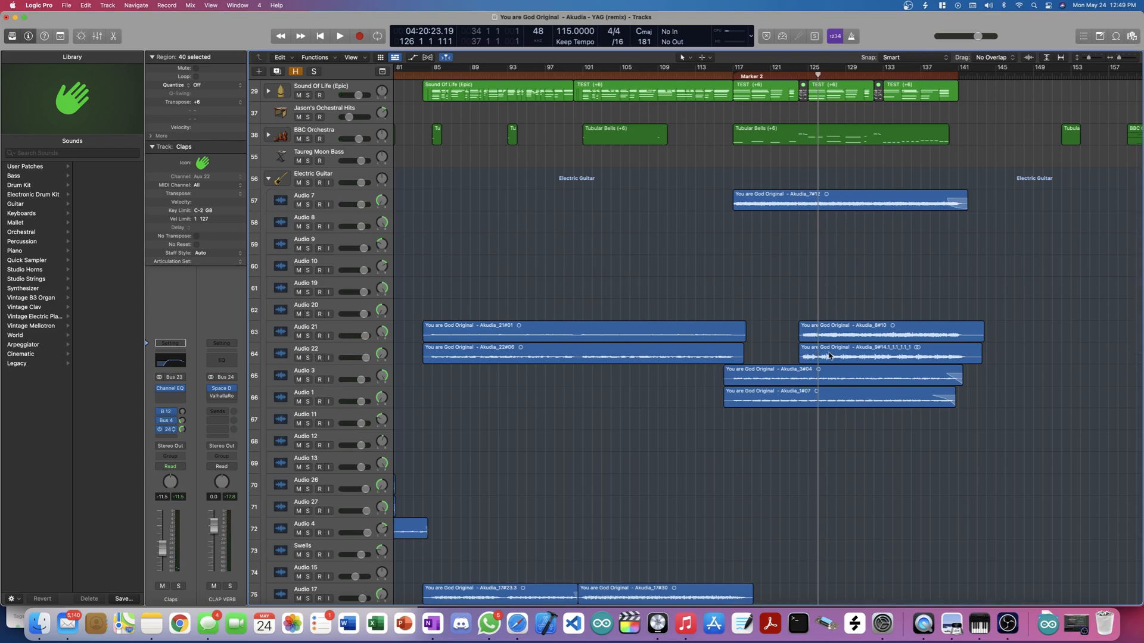
Step: Solo the guitar tracks Audio 21 and Audio 22 and place the playhead at bar 124, where their second regions start
drag(810, 78, 808, 77)
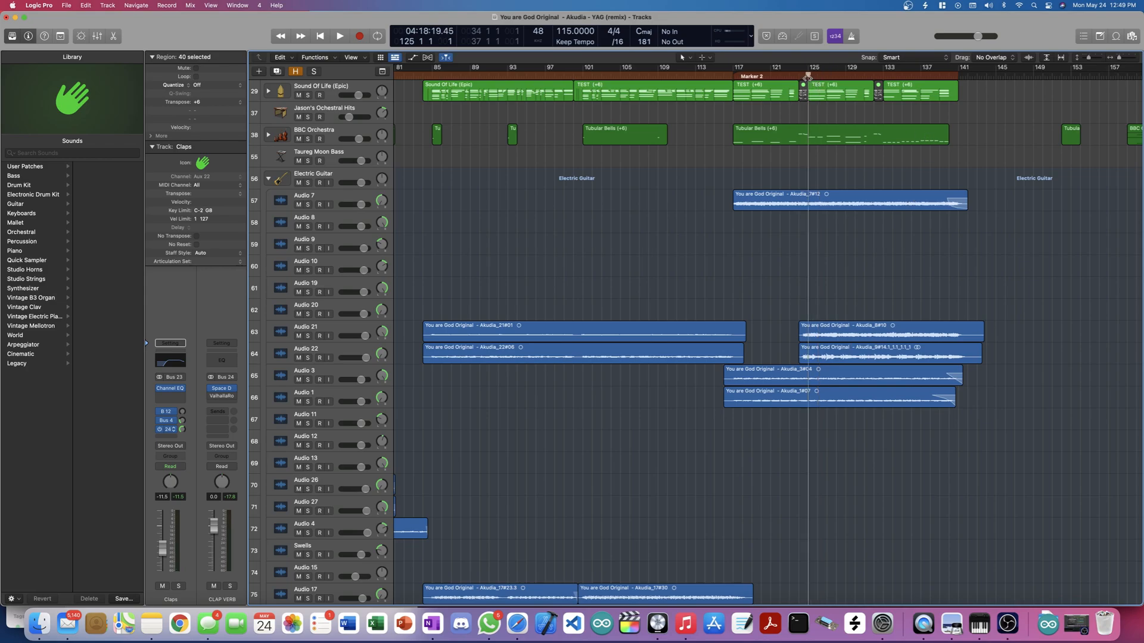
click(308, 338)
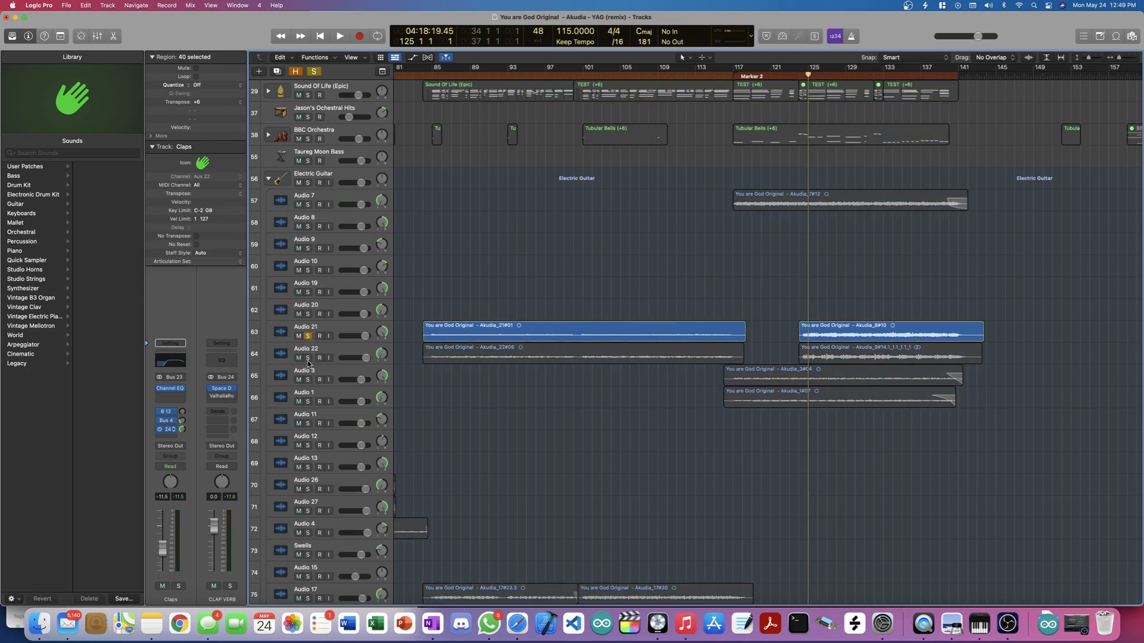
click(308, 358)
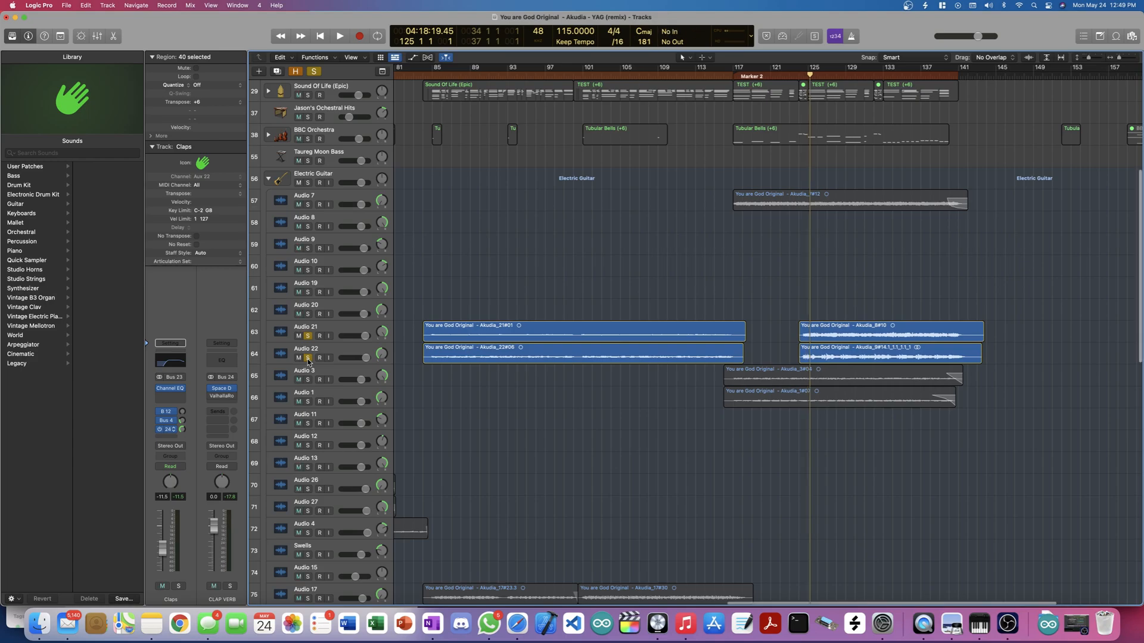
scroll(308, 361, up, 5)
click(973, 74)
scroll(973, 74, right, 5)
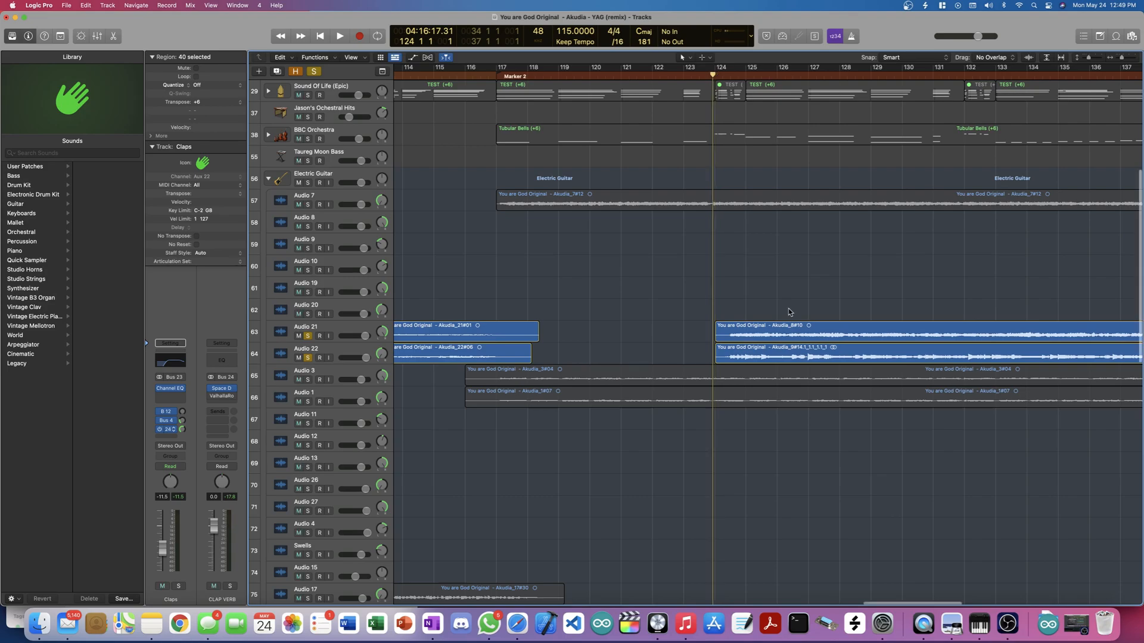
scroll(788, 308, down, 1)
scroll(788, 309, down, 3)
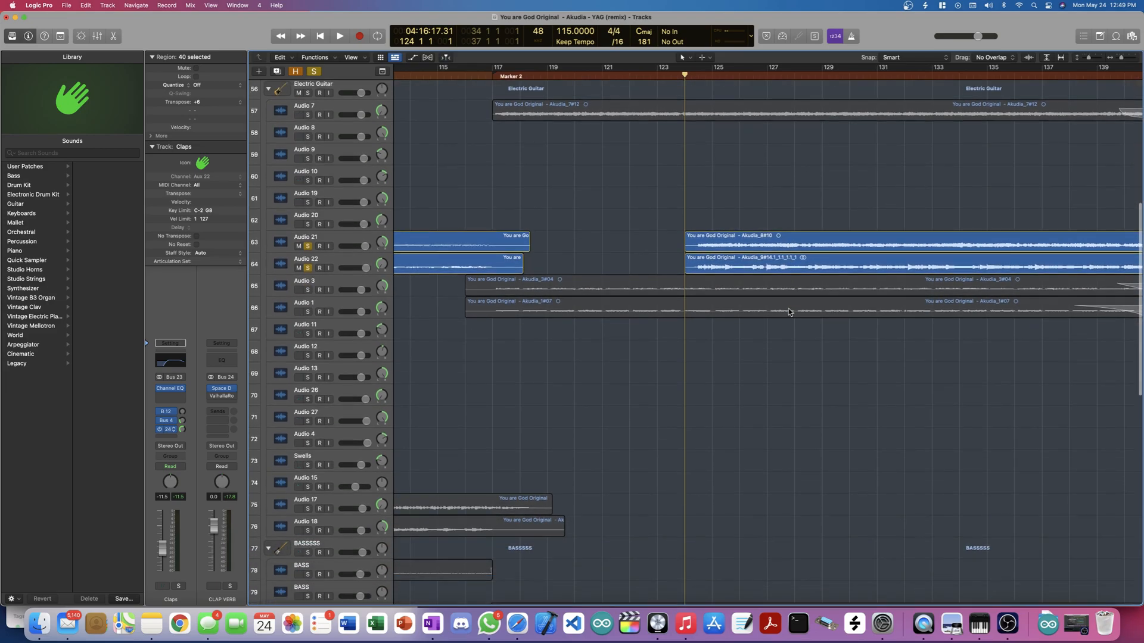
scroll(788, 309, up, 1)
scroll(789, 308, down, 2)
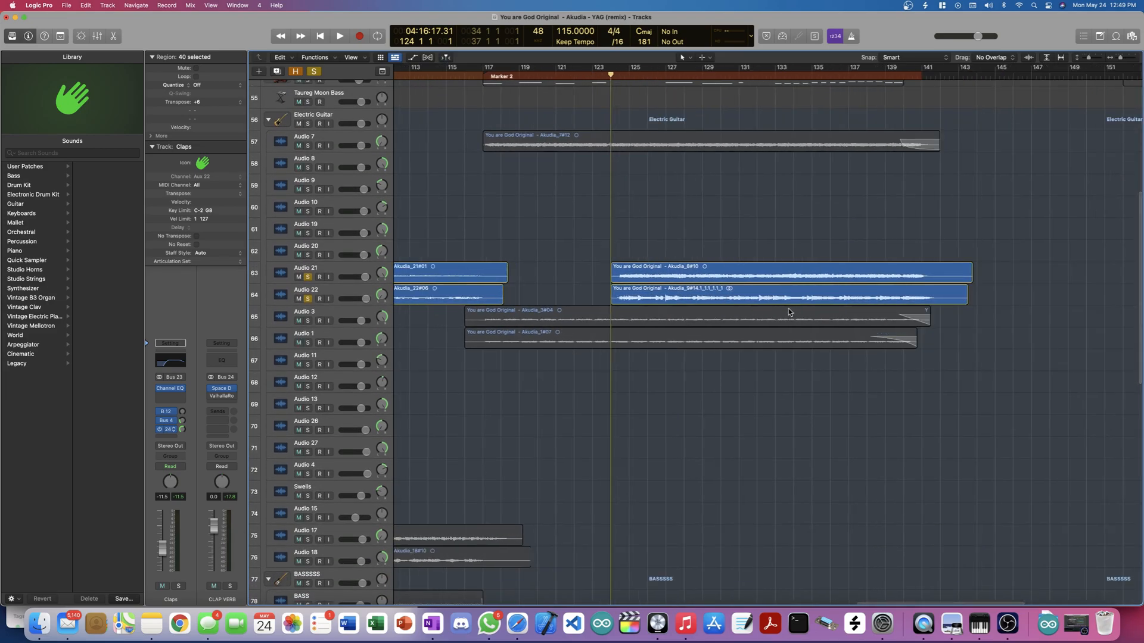
Step: Play the two soloed guitar tracks from bar 124, stop at bar 131, and clear all solos
key(space)
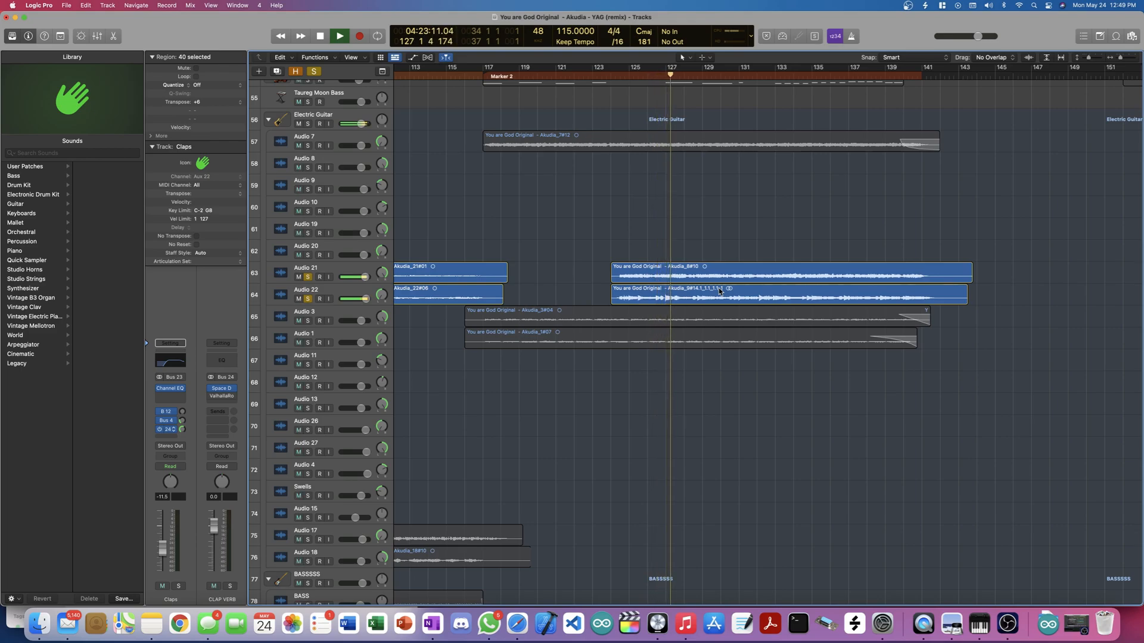
scroll(719, 288, down, 2)
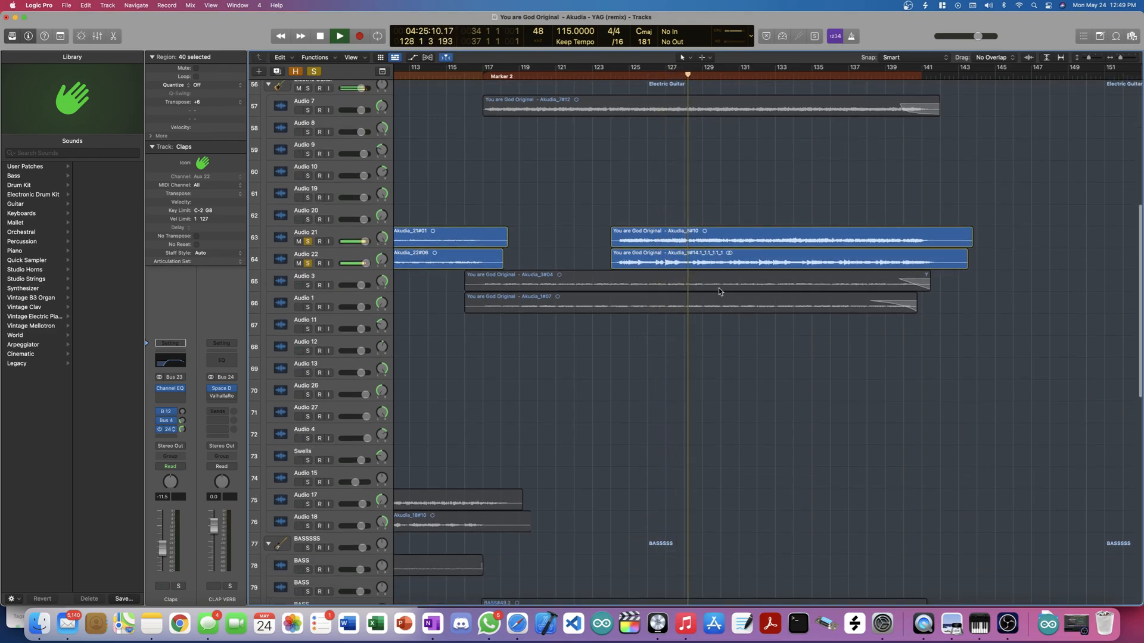
scroll(719, 288, up, 3)
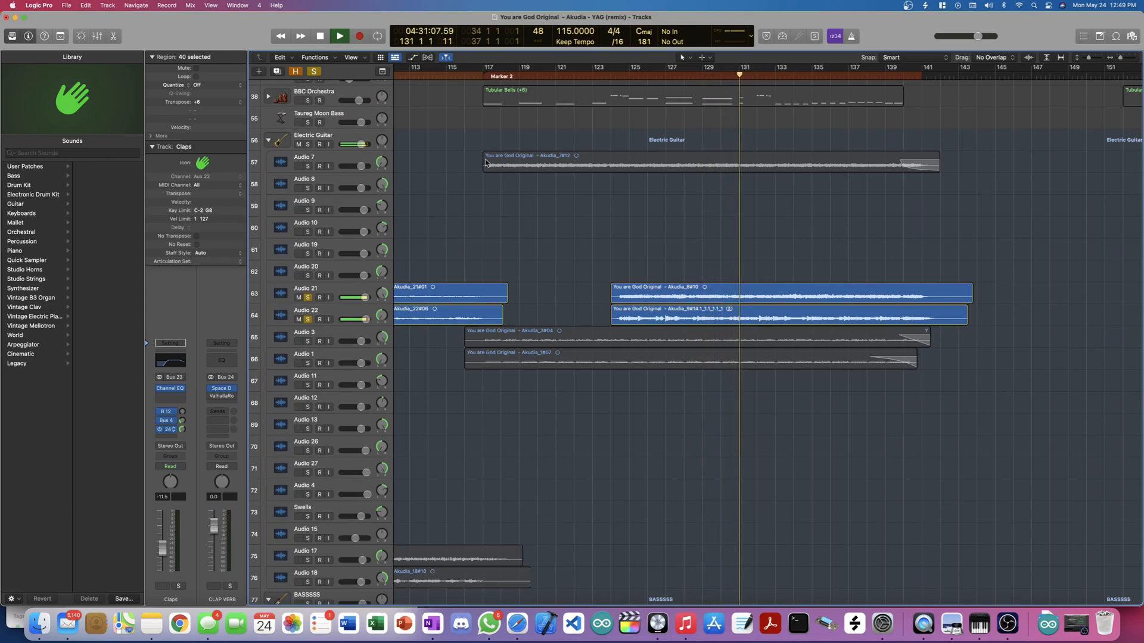
key(space)
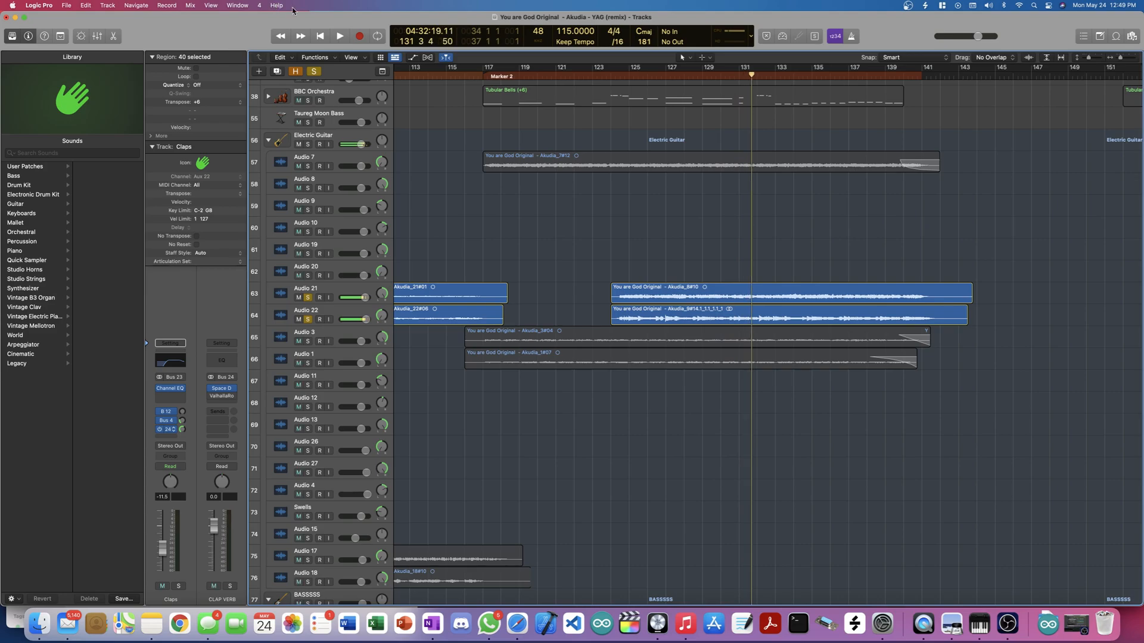
click(313, 72)
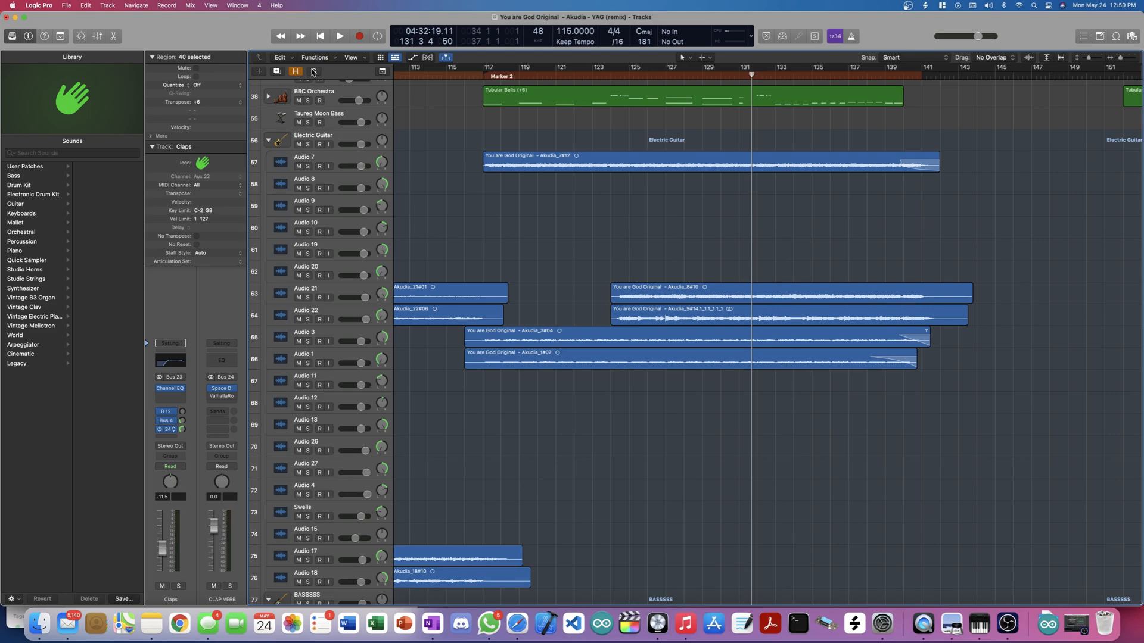
Step: Return the playhead to bar 124, play the full mix from there, and stop at bar 127
scroll(713, 89, up, 10)
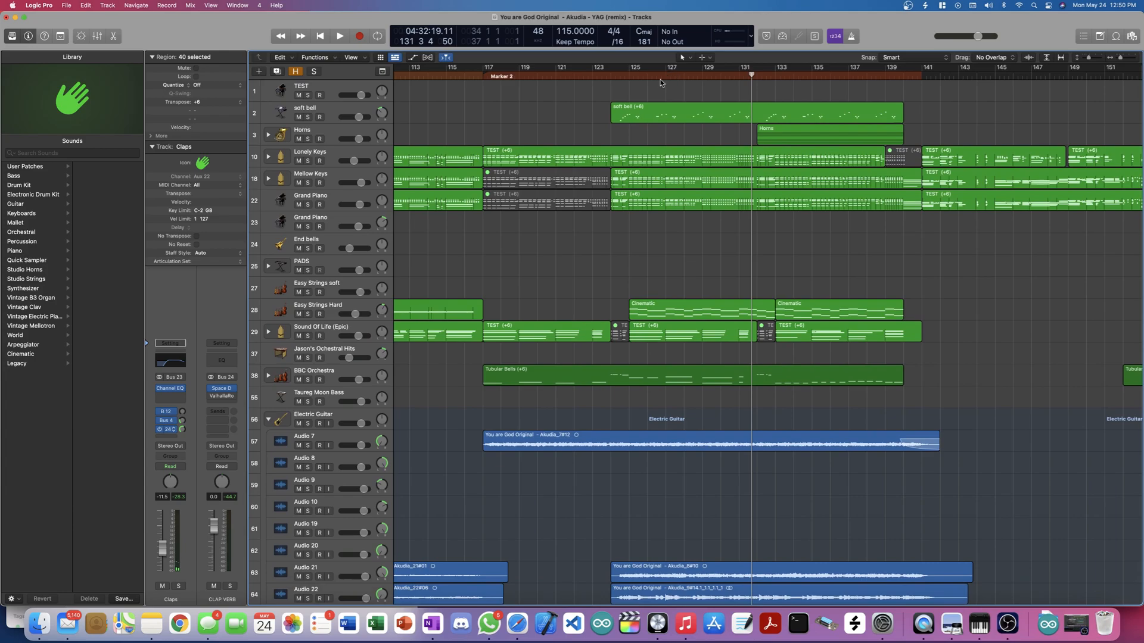
click(608, 78)
drag(608, 77, 611, 76)
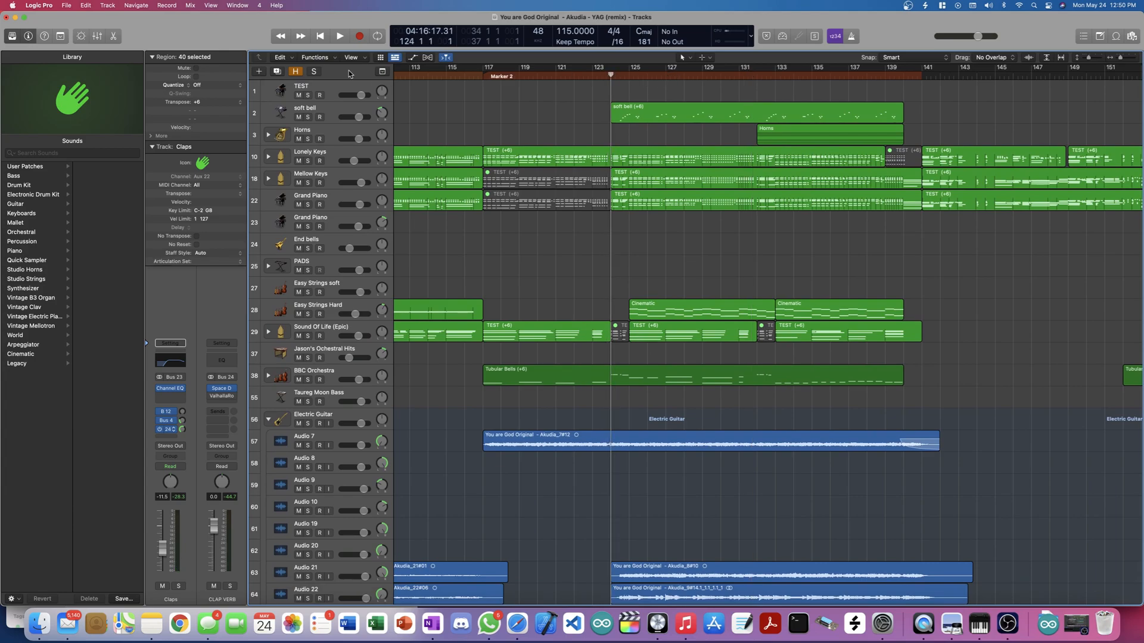
scroll(349, 70, down, 10)
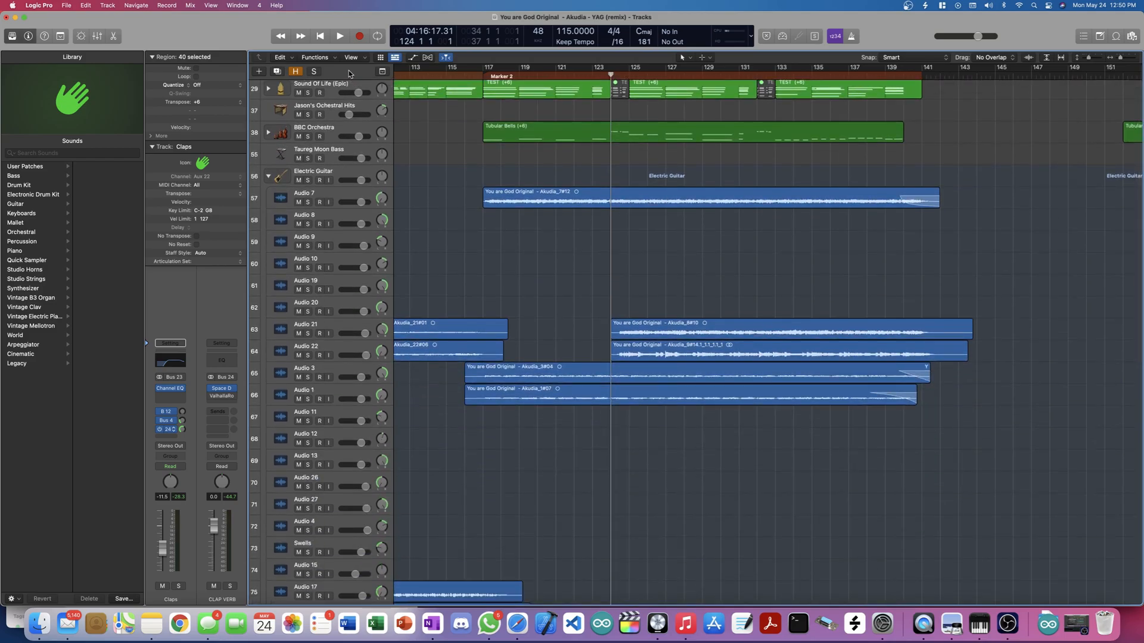
scroll(349, 73, up, 10)
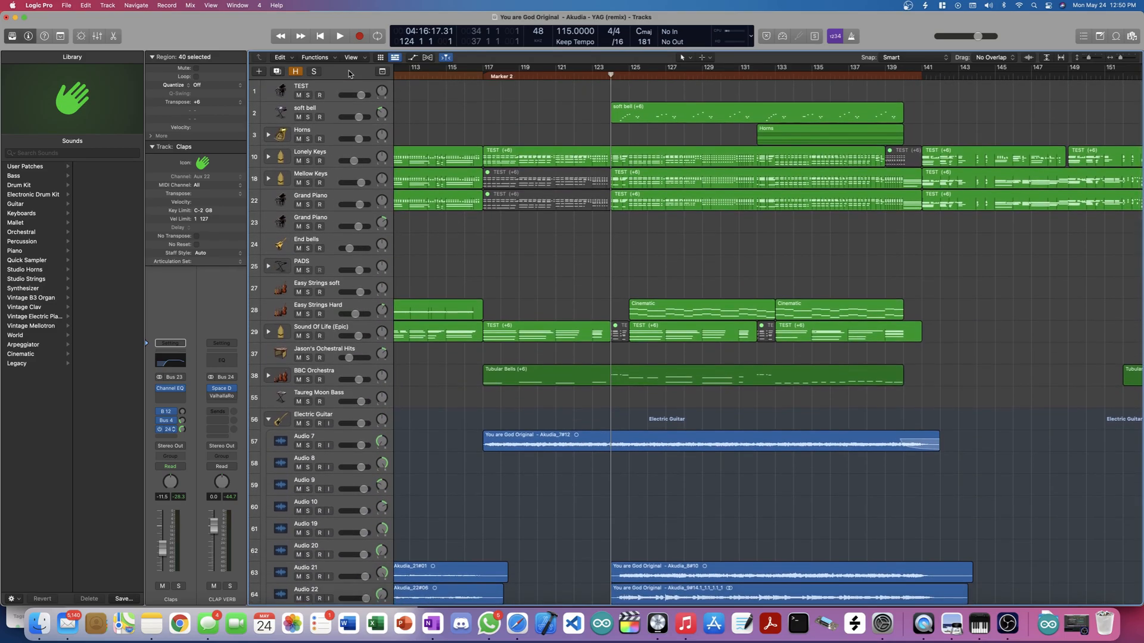
key(space)
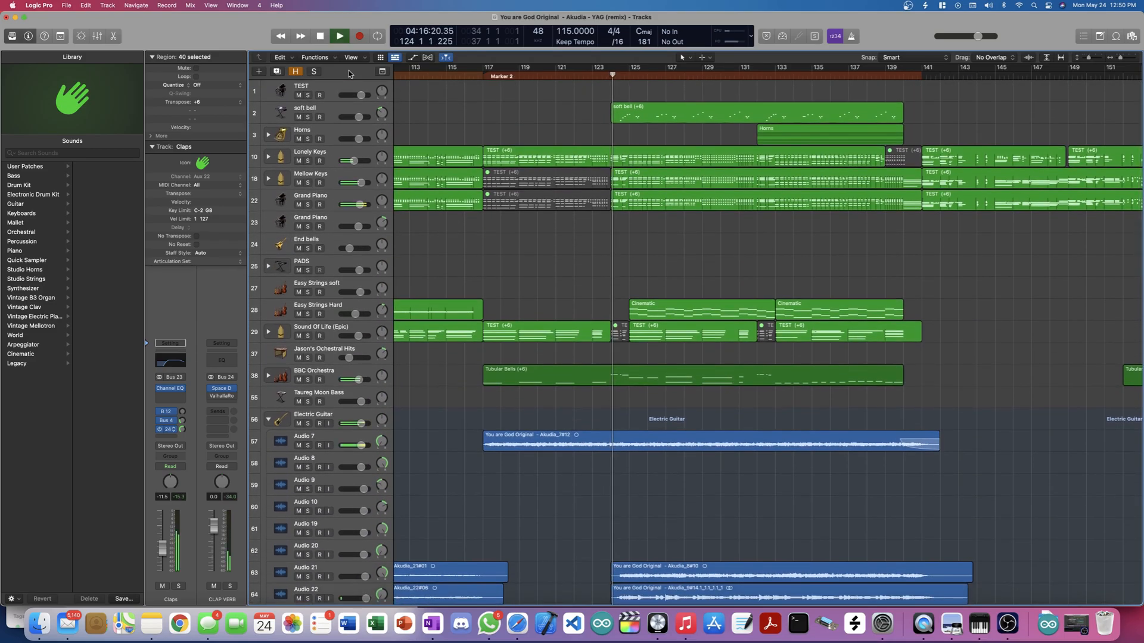
scroll(533, 223, down, 5)
scroll(531, 215, up, 5)
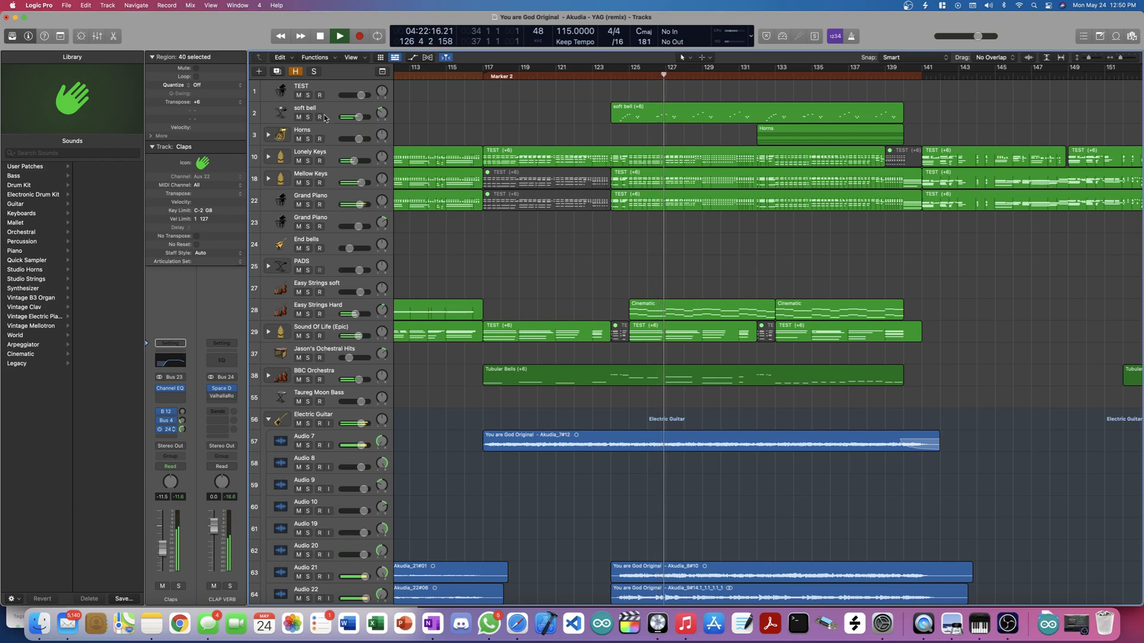
key(space)
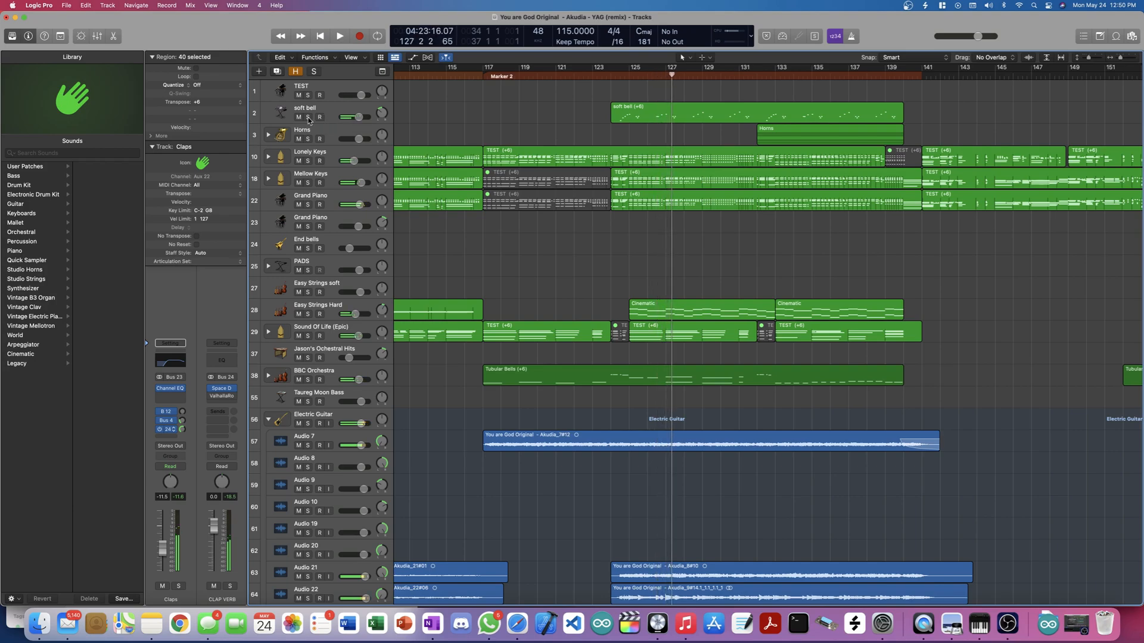
Step: Solo soft bell and the Electric Guitar stack, play them, drop the guitar solo during playback, and stop at bar 127
click(308, 118)
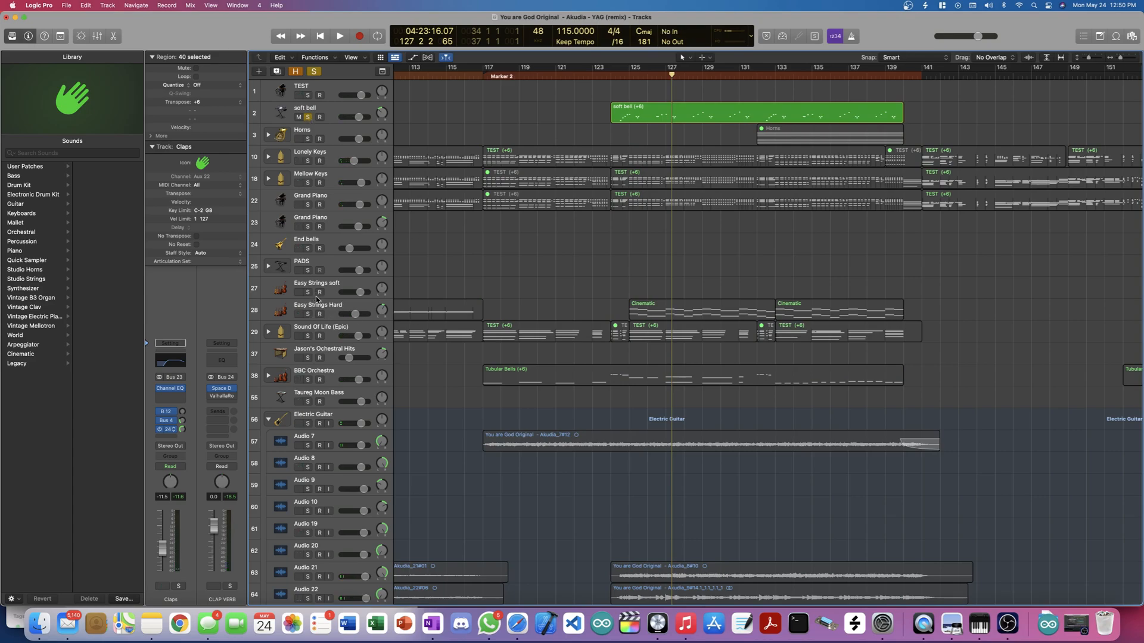
click(307, 423)
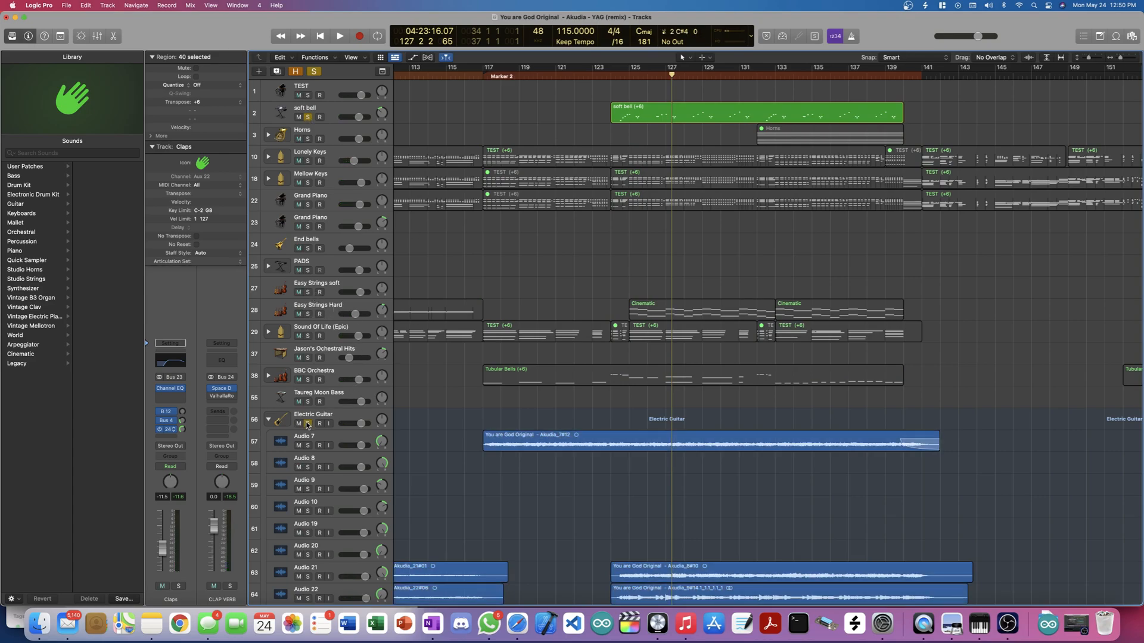
key(space)
click(308, 424)
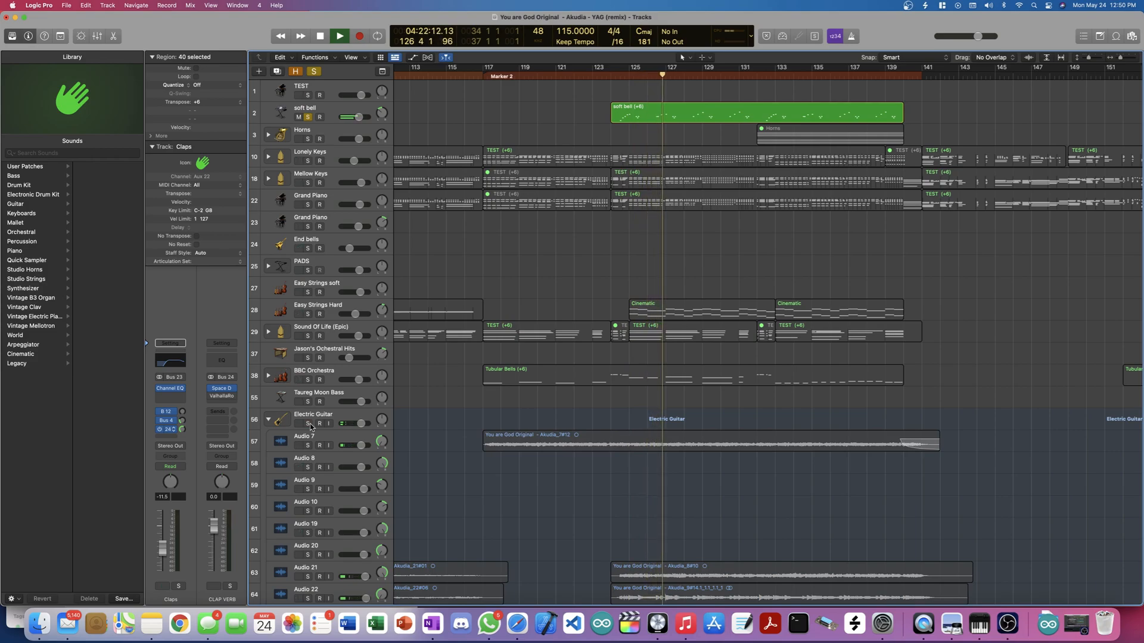
key(space)
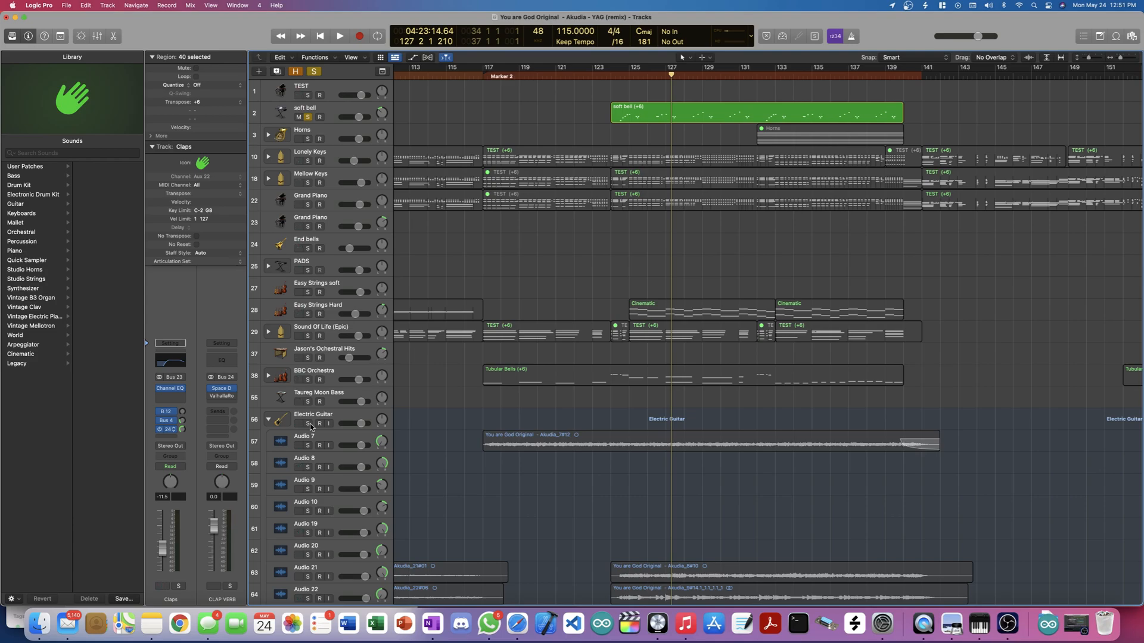
Step: Solo the SoCal drums, start playback, and add BASS track 80 and Phat Snare to the solo
scroll(598, 542, down, 10)
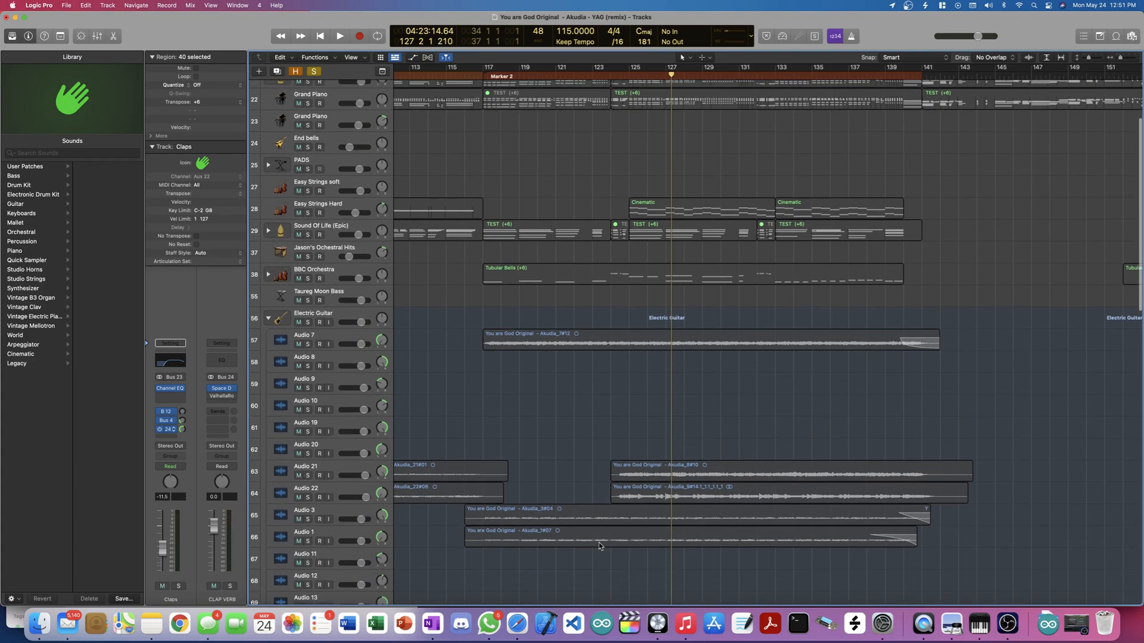
scroll(599, 546, down, 5)
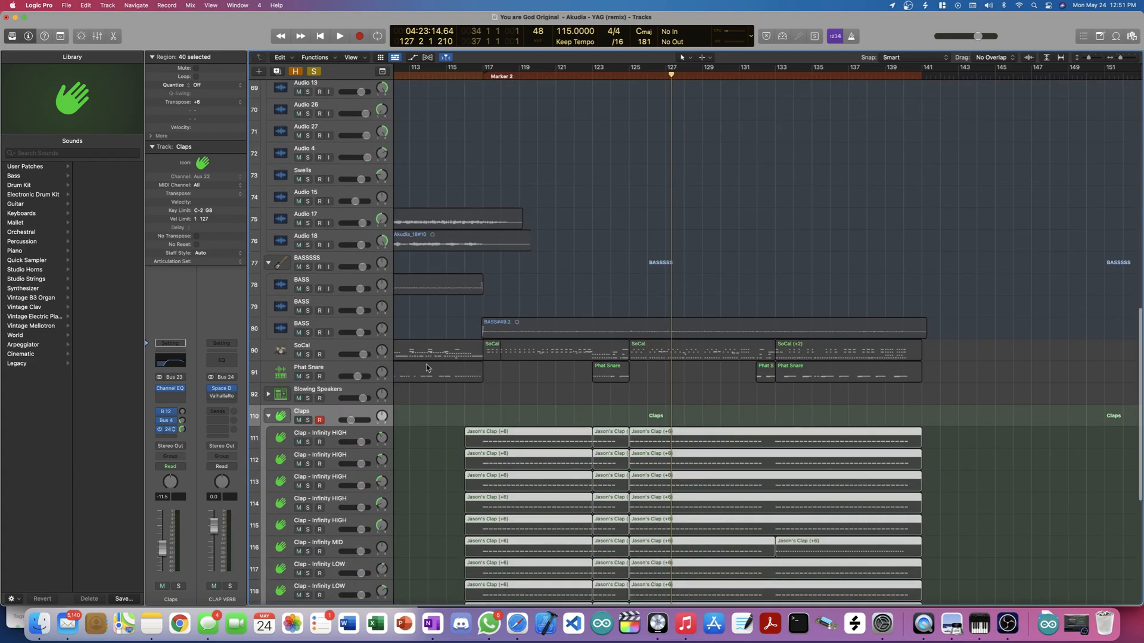
click(308, 354)
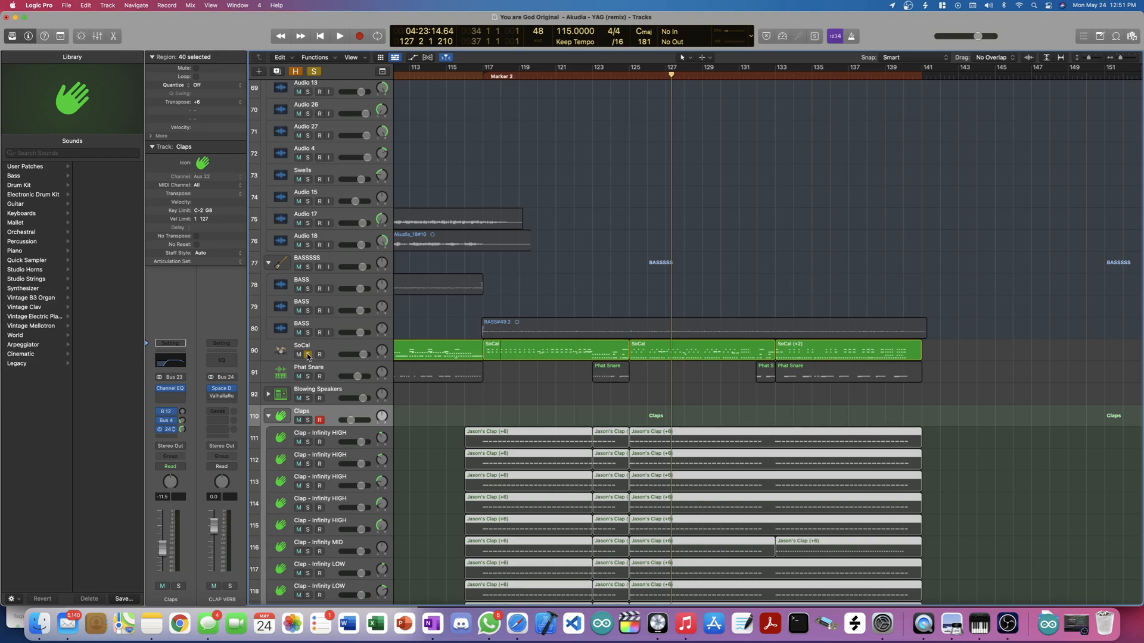
key(space)
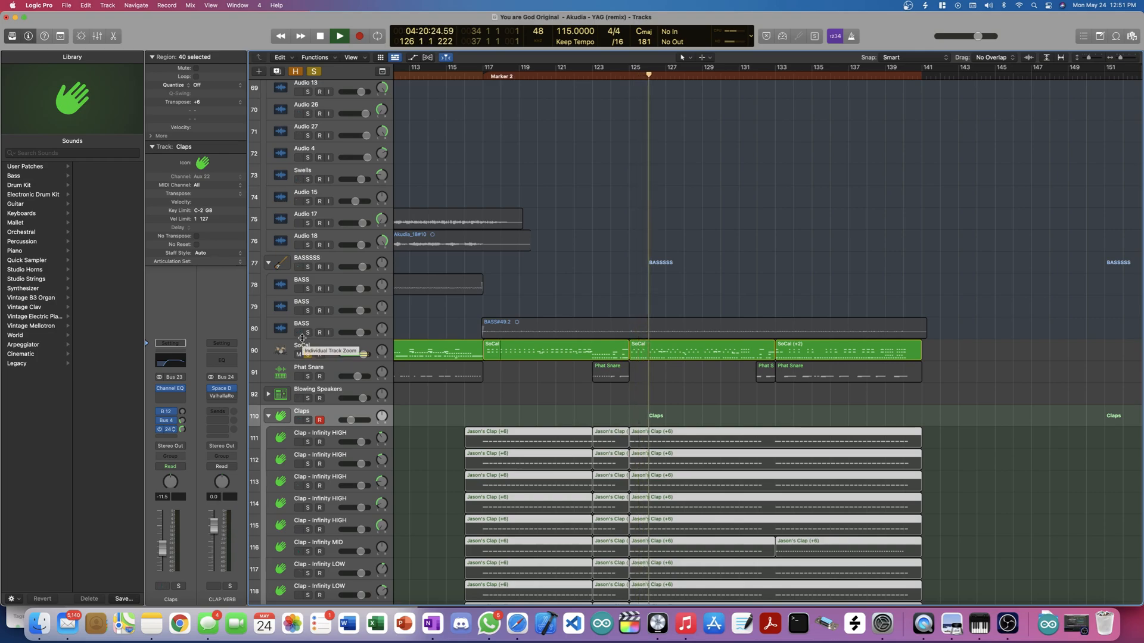
click(307, 333)
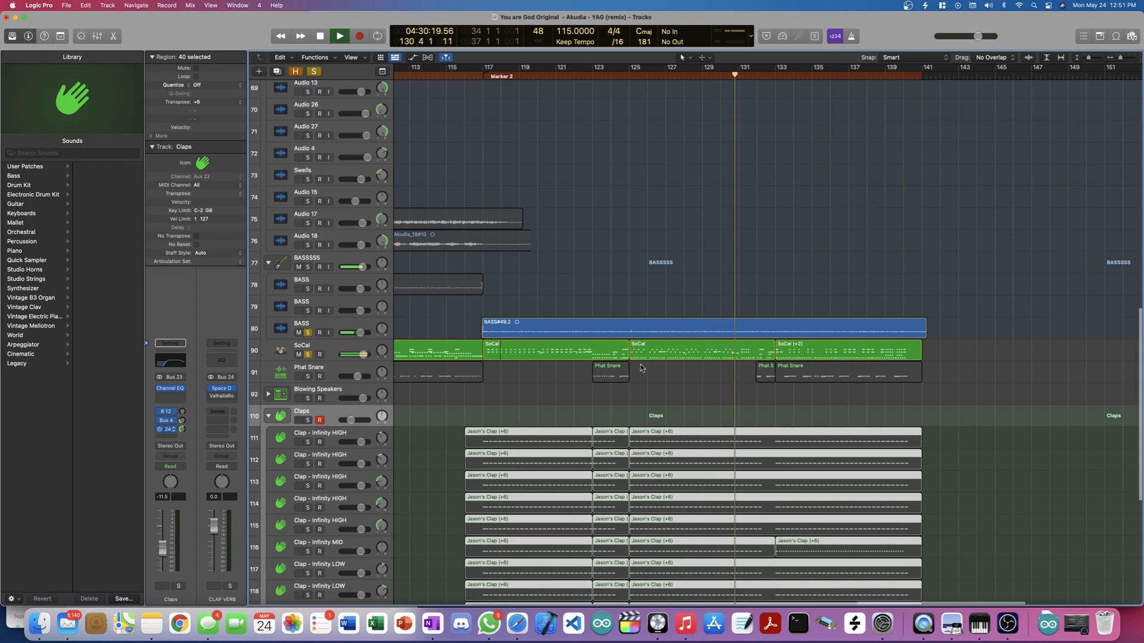
scroll(595, 393, up, 2)
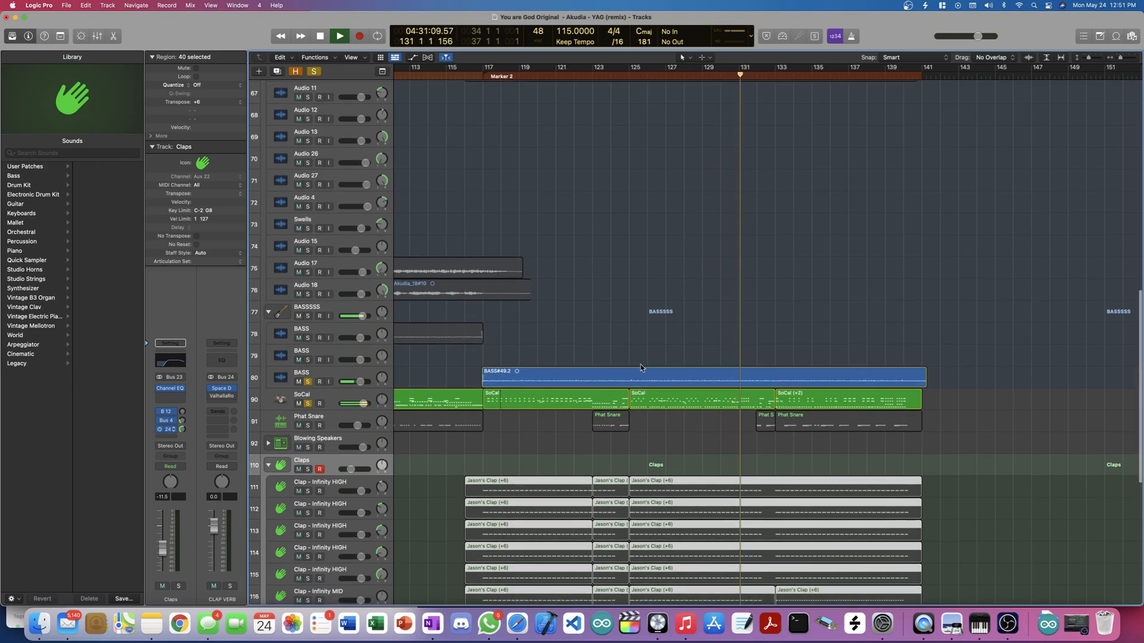
click(308, 425)
Step: Clear all solos during playback to hear the full mix, and look over the upper tracks
scroll(543, 220, up, 20)
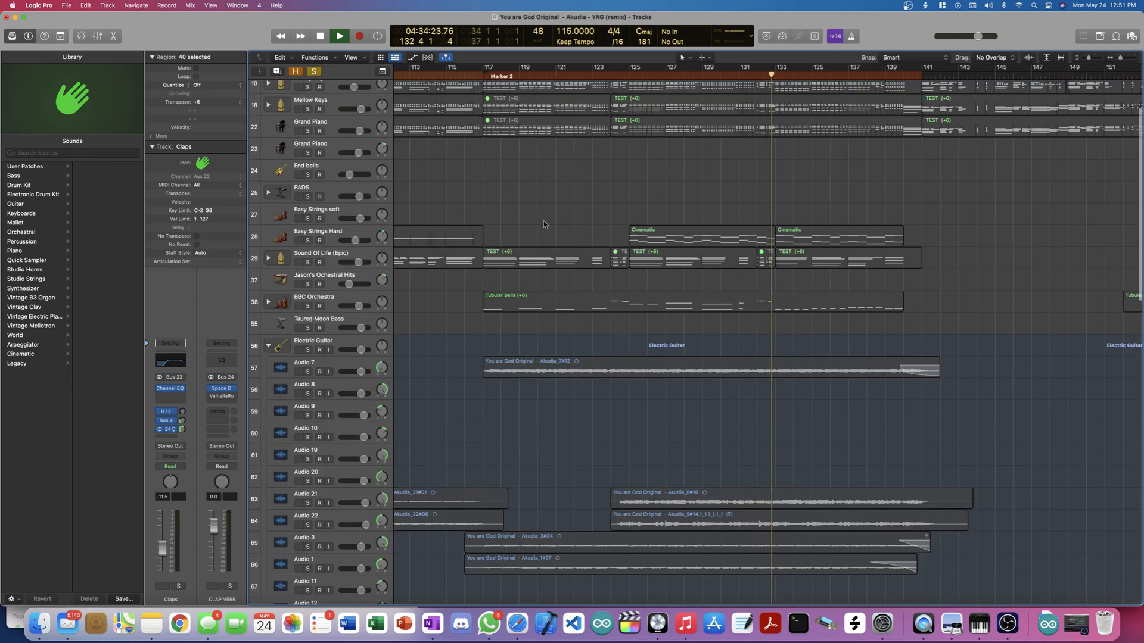
click(311, 71)
scroll(536, 242, up, 3)
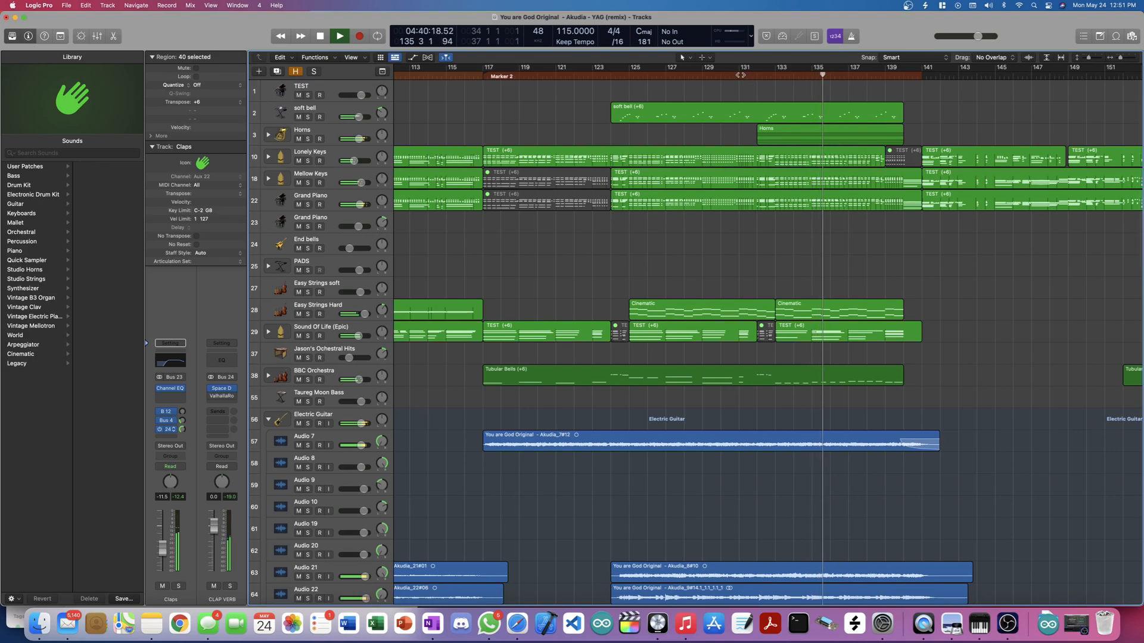
Step: Stop the full mix, solo the Horns stack, and play it from the start of its region at bar 132
key(space)
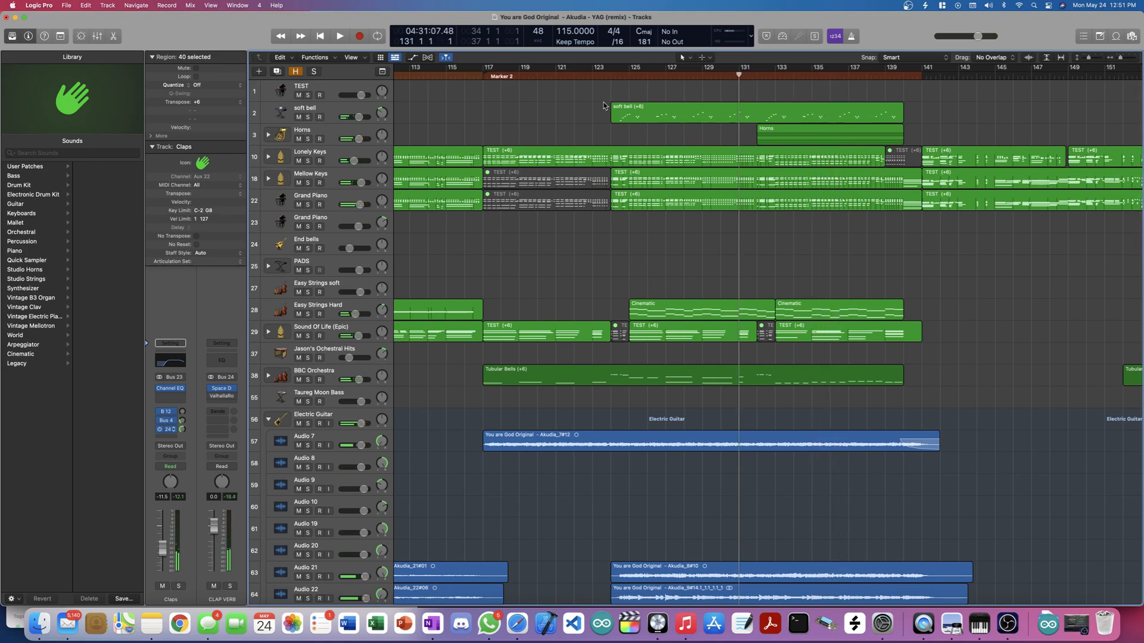
click(307, 139)
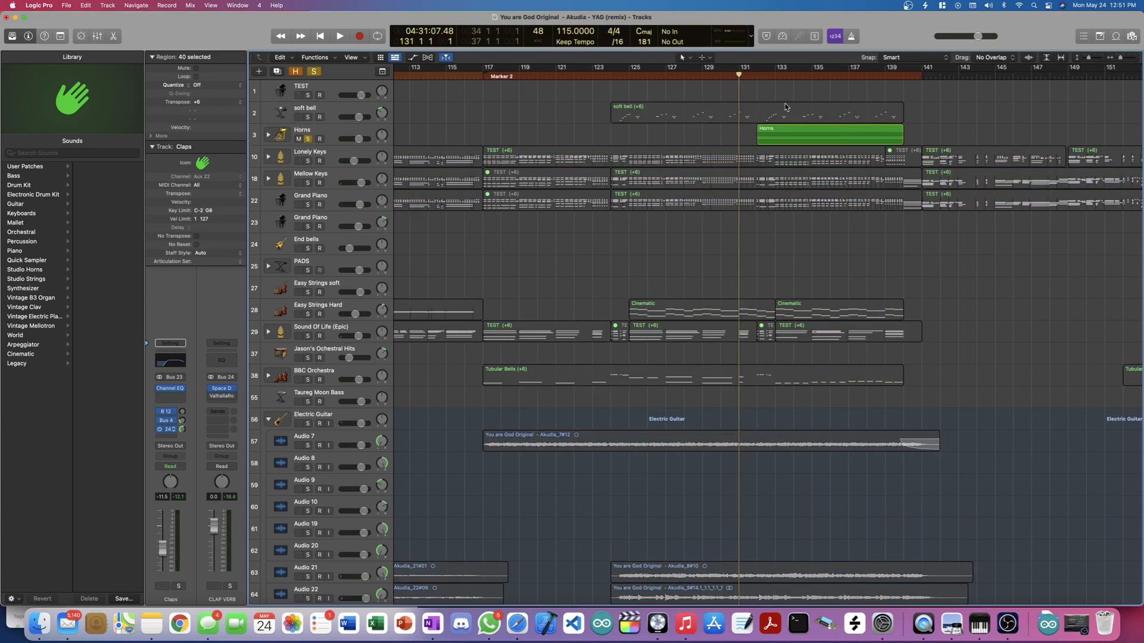
click(759, 74)
key(space)
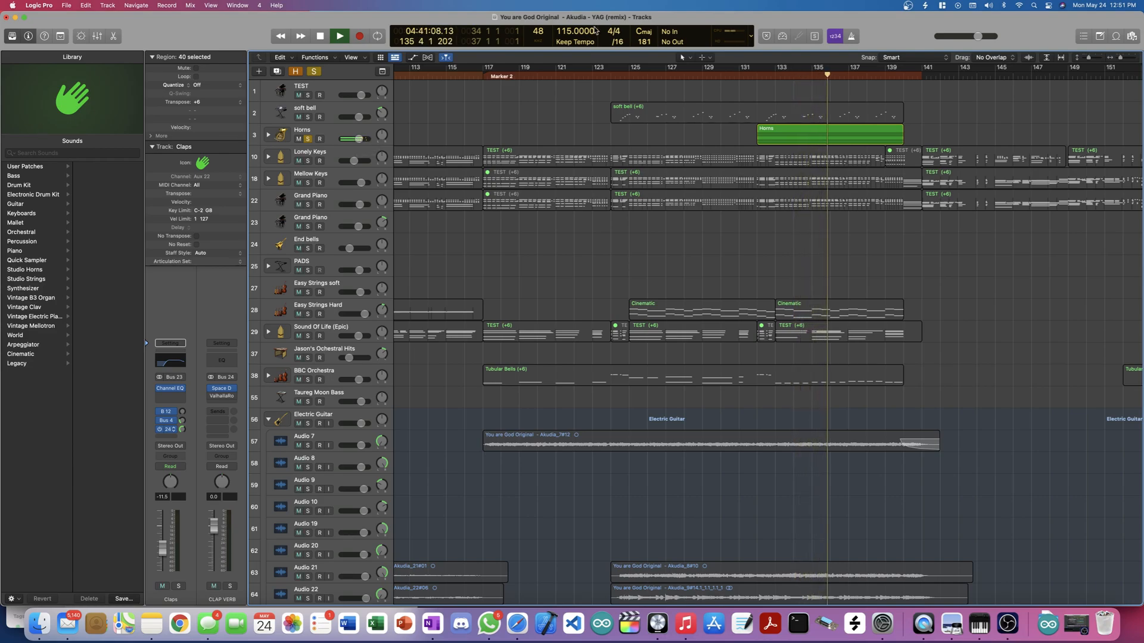
Step: Clear the Horns solo during playback, let the full mix run through the ending section, and stop at bar 163
click(309, 72)
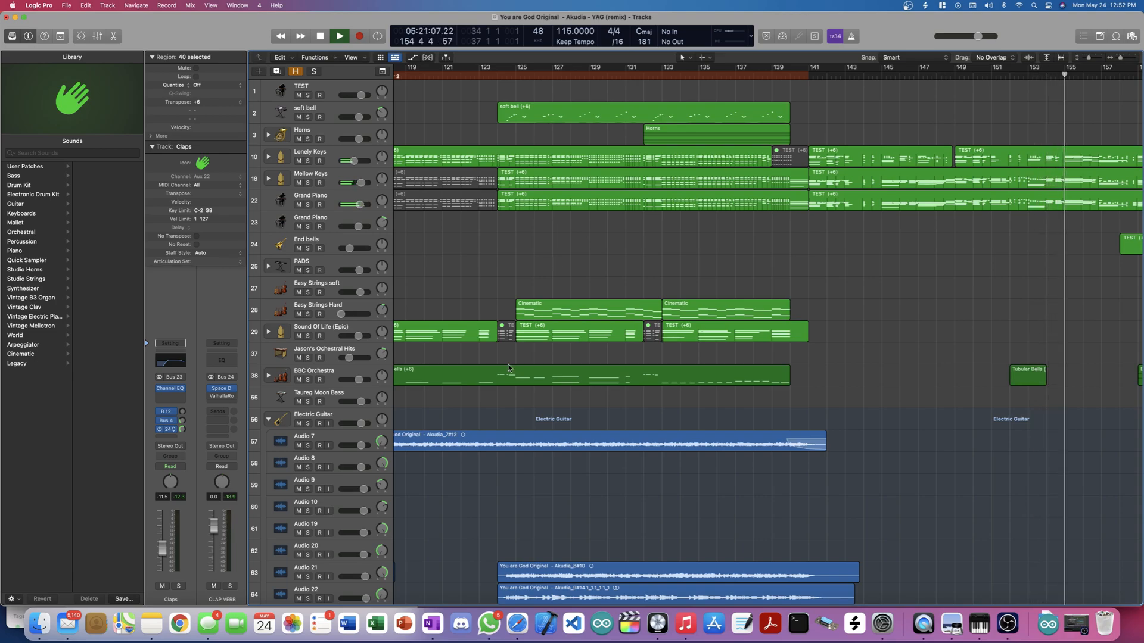
scroll(884, 296, right, 5)
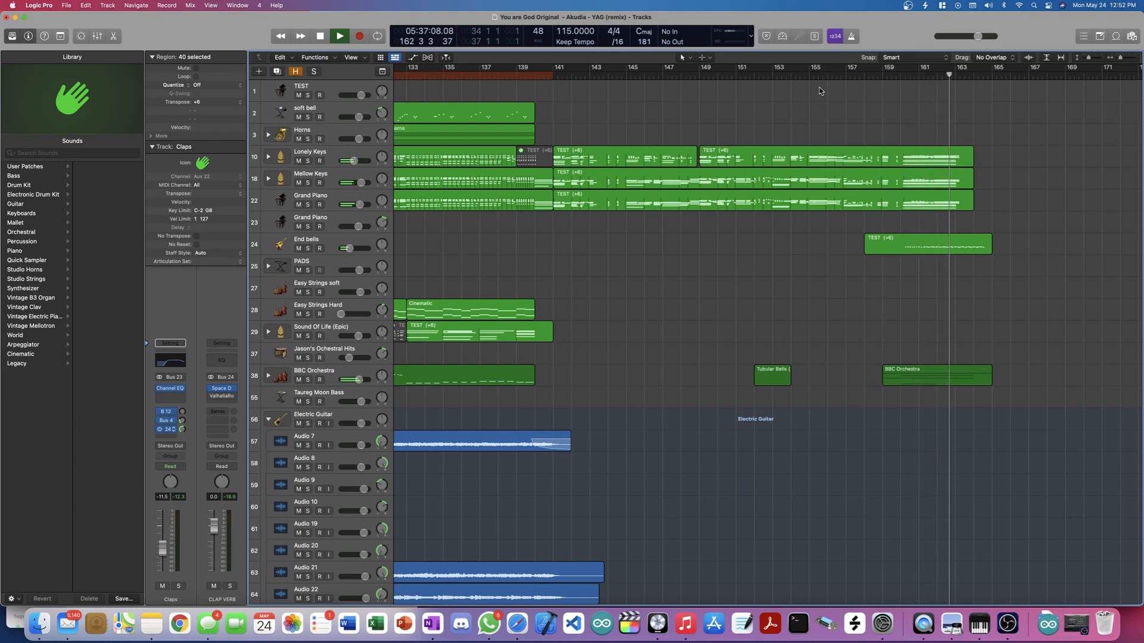
key(space)
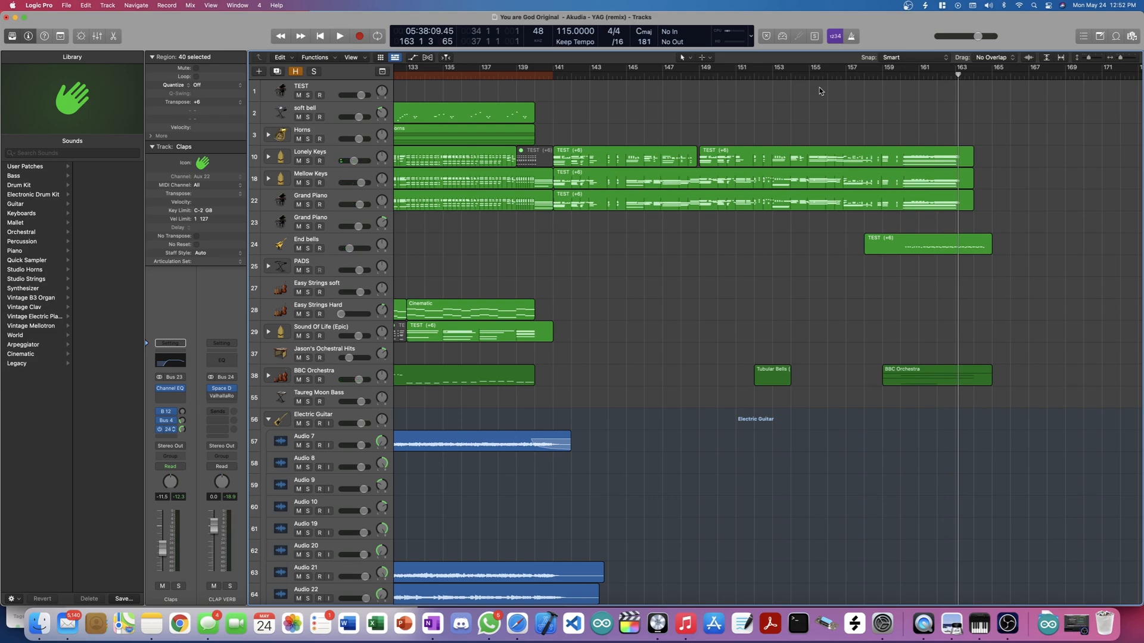
Step: Move the playhead back to bar 155 in the ending section and select Grand Piano track 22
click(776, 75)
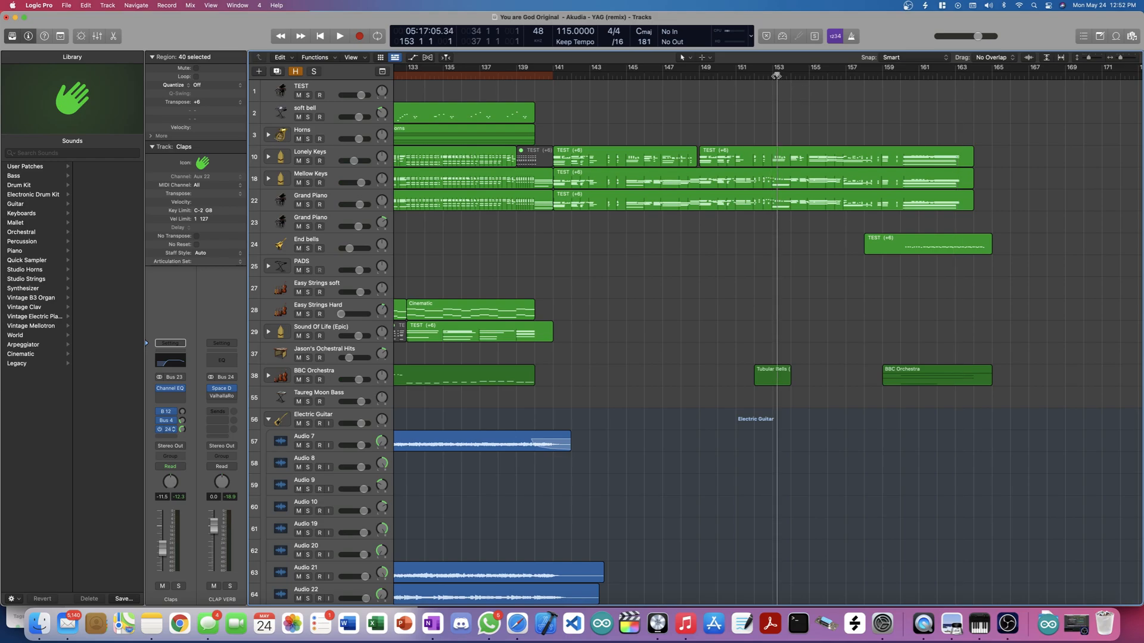
click(809, 75)
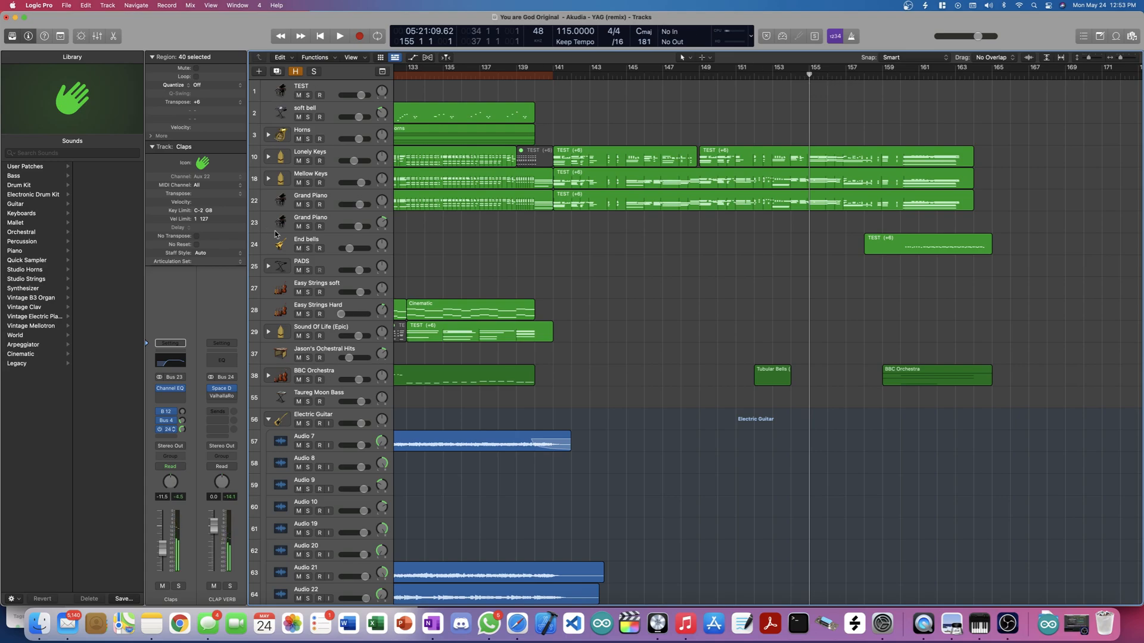
click(332, 203)
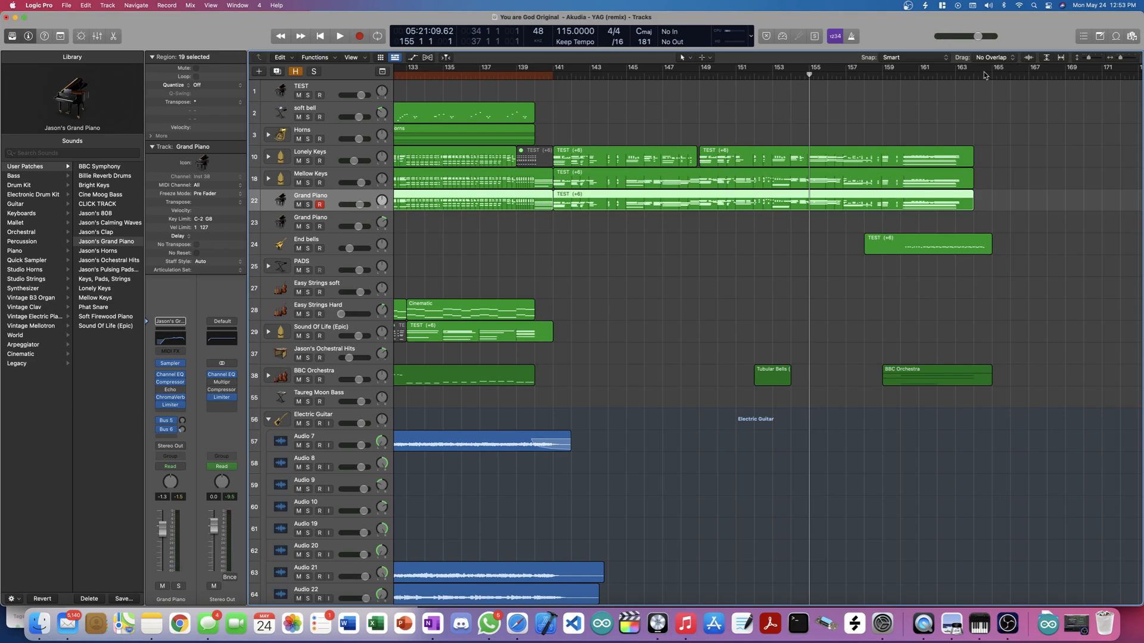
Step: Collapse the Electric Guitar, BASSSSS and Claps track stacks with the whole arrangement in view
scroll(873, 77, down, 6)
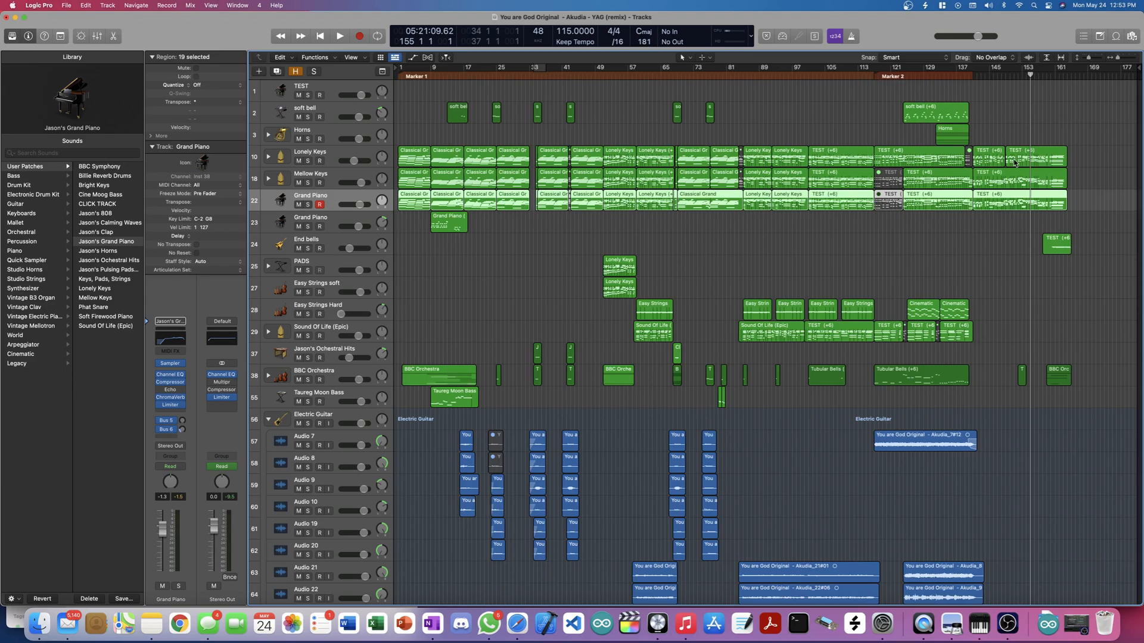
scroll(1006, 157, down, 5)
scroll(1006, 156, up, 5)
click(268, 421)
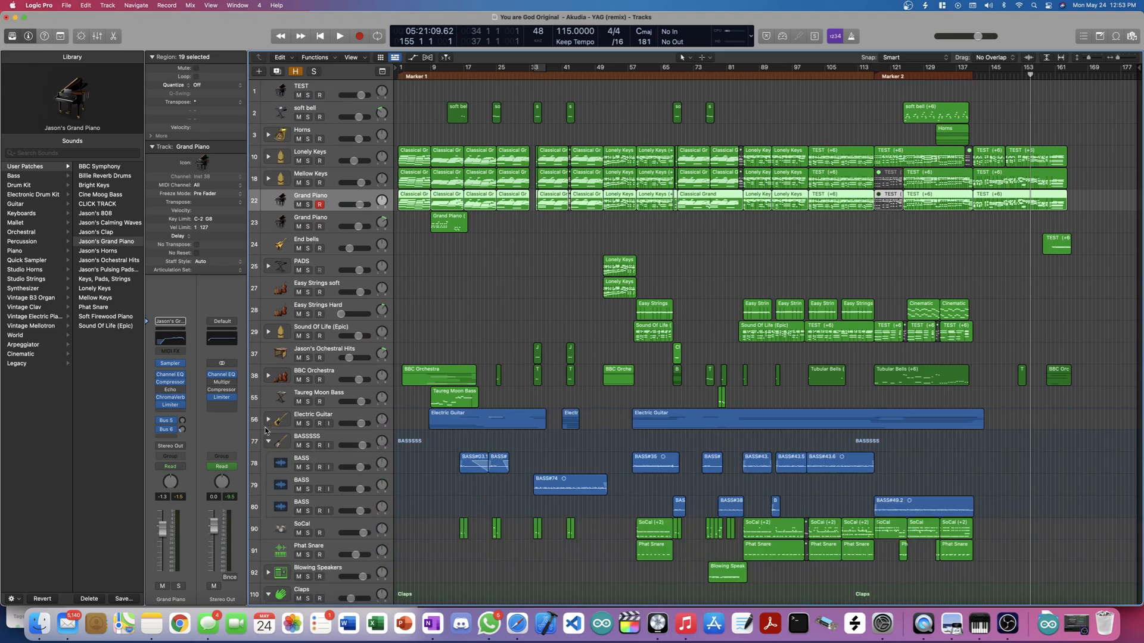
click(266, 441)
scroll(266, 443, down, 5)
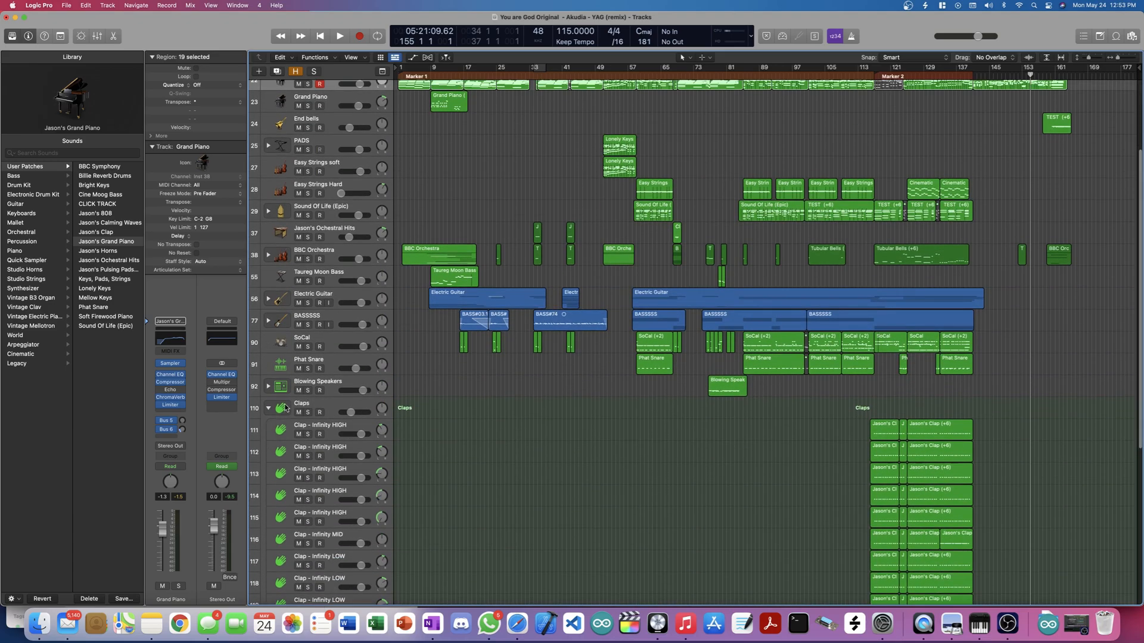
click(269, 419)
scroll(738, 353, up, 5)
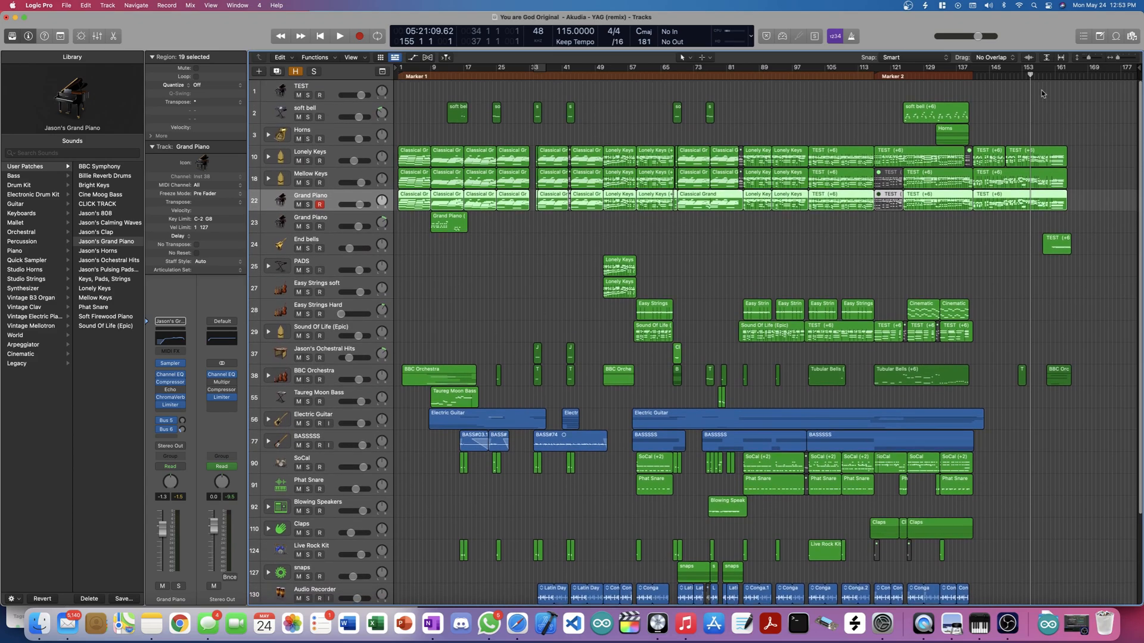
Step: Place the playhead at bar 162 near the song's end and look over the collapsed arrangement's tracks
click(1061, 76)
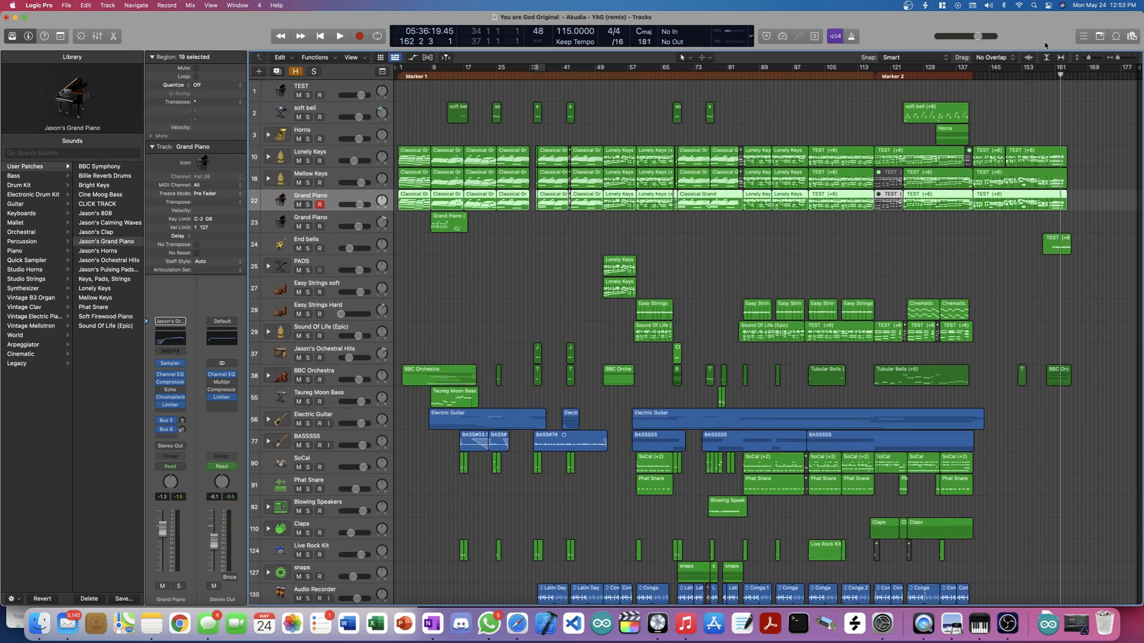
scroll(854, 101, down, 2)
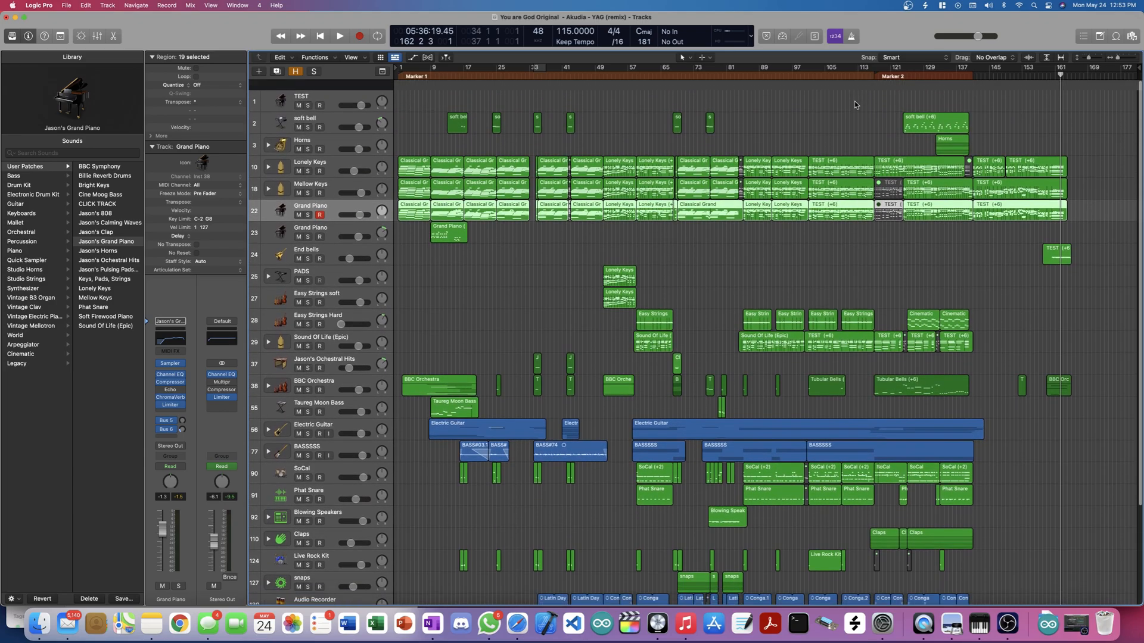
scroll(855, 101, down, 1)
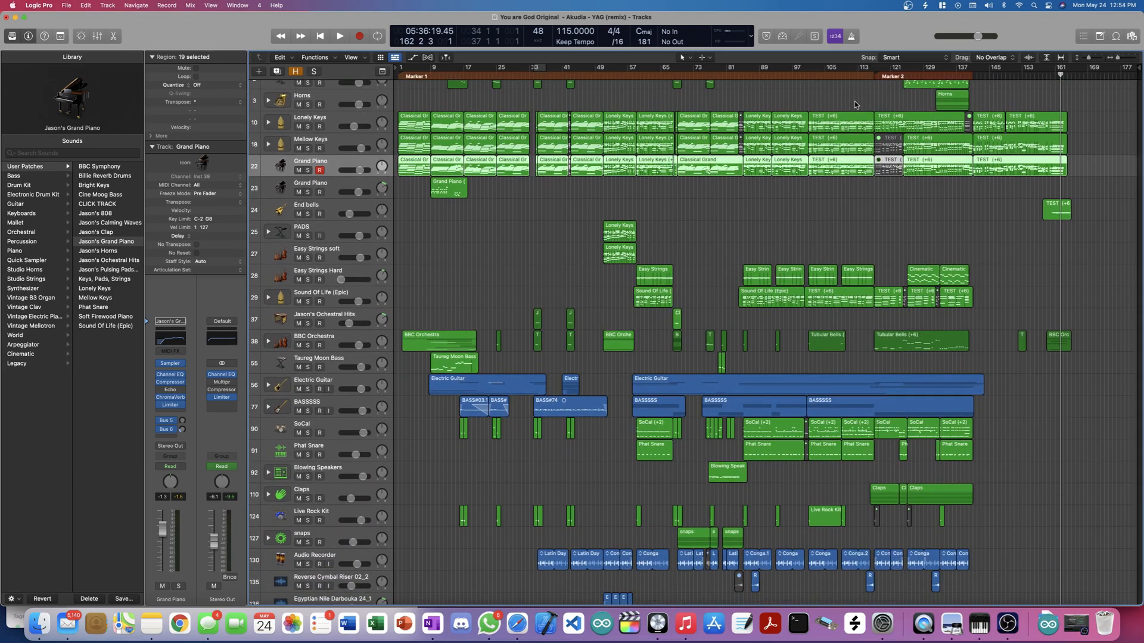
scroll(854, 101, up, 3)
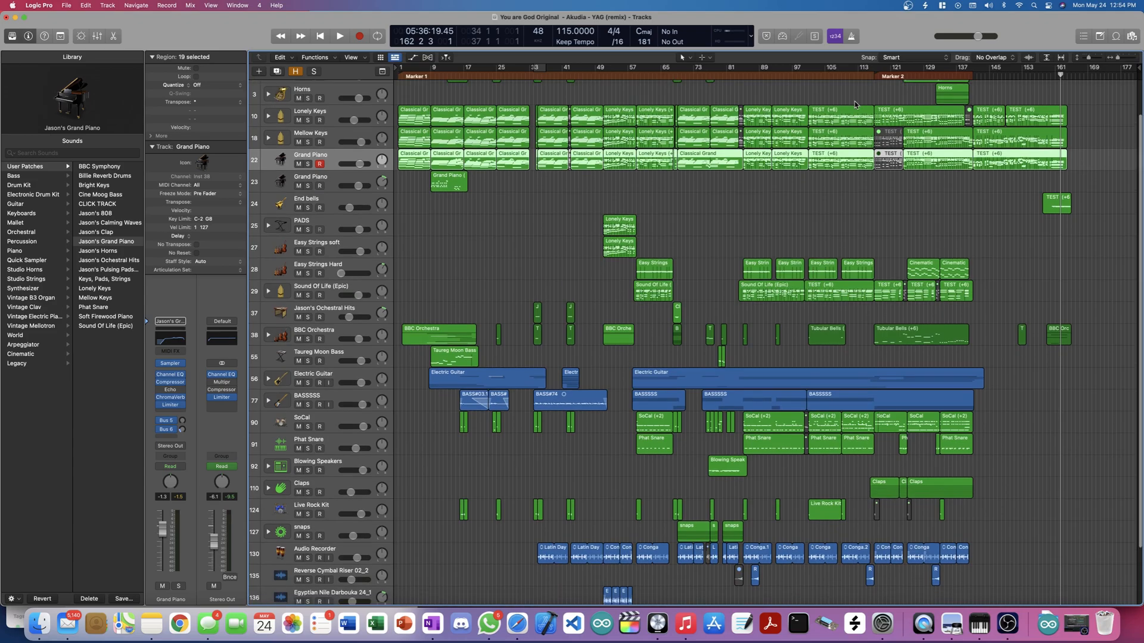